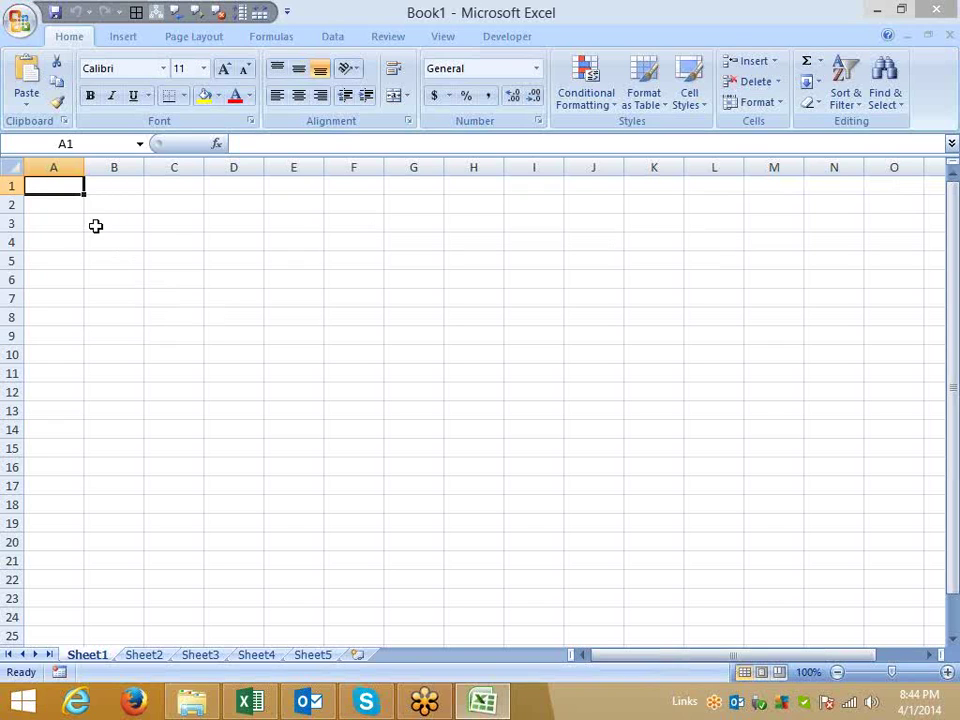
Enter the column headings "Sr. No." in A1 and "Project Name" in B1
{"action": "type", "text": "Pro"}
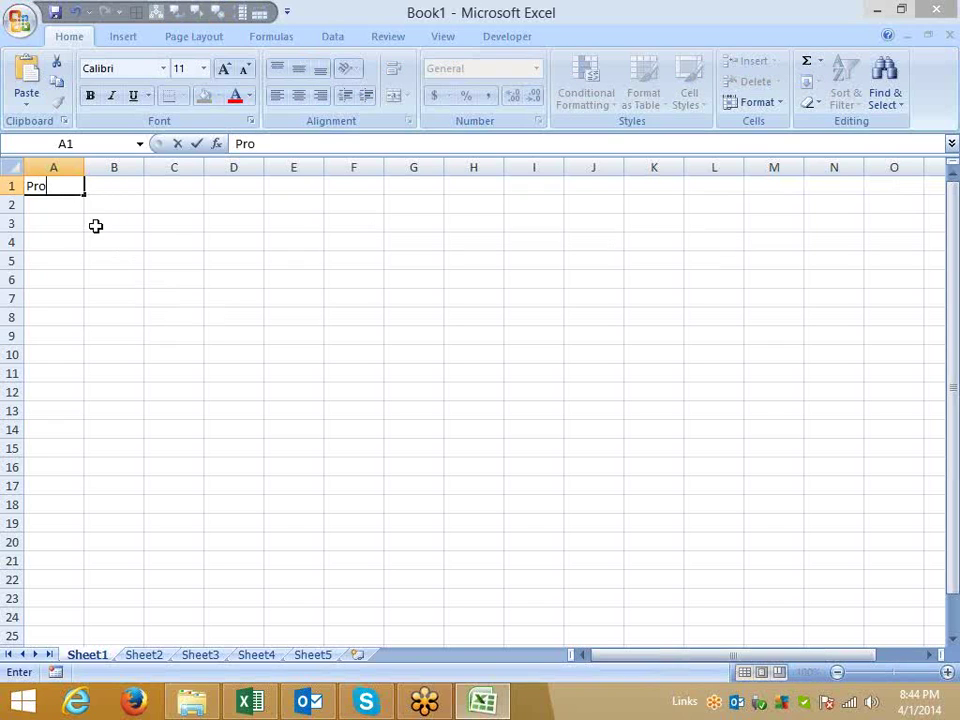
{"action": "key", "text": "BackSpace"}
{"action": "key", "text": "BackSpace"}
{"action": "key", "text": "BackSpace"}
{"action": "type", "text": "Sr. No."}
{"action": "key", "text": "Tab"}
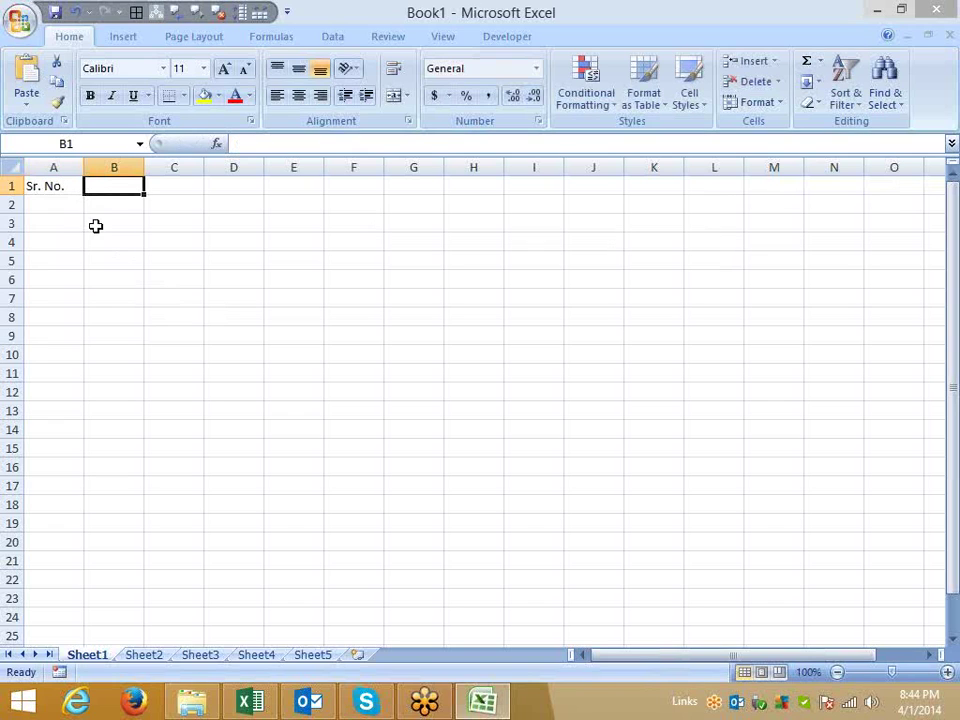
{"action": "type", "text": "Pro"}
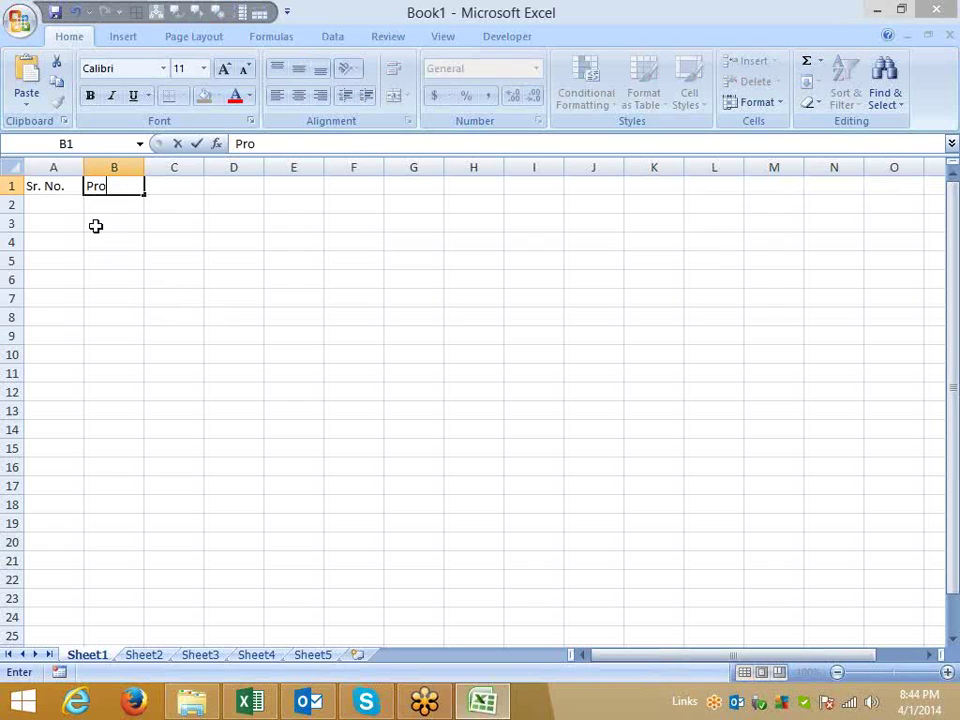
{"action": "type", "text": "ject Name"}
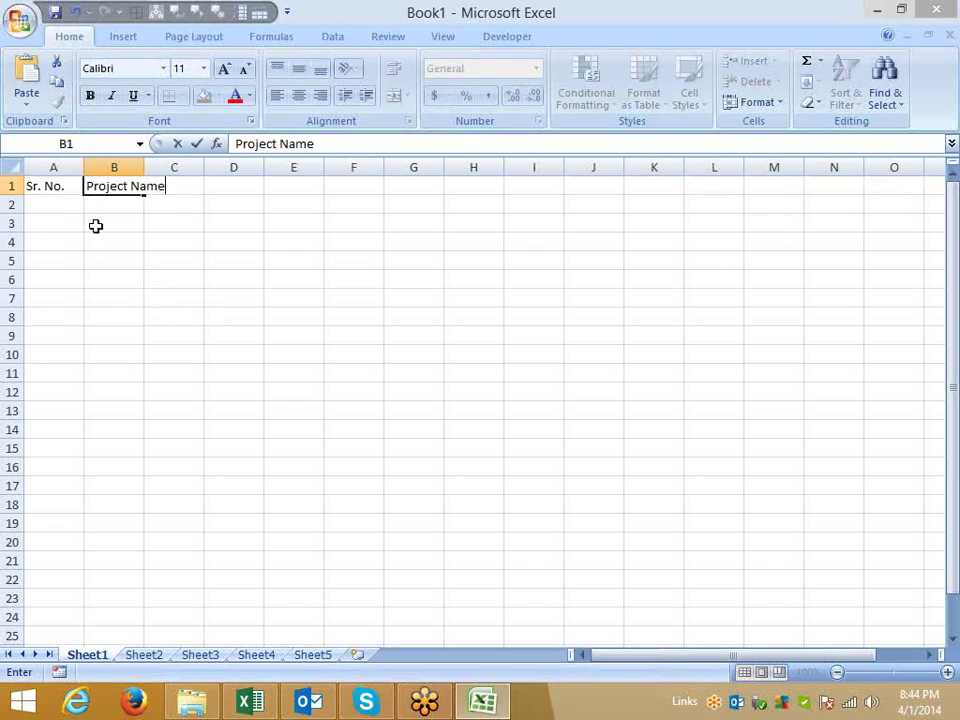
{"action": "key", "text": "Return"}
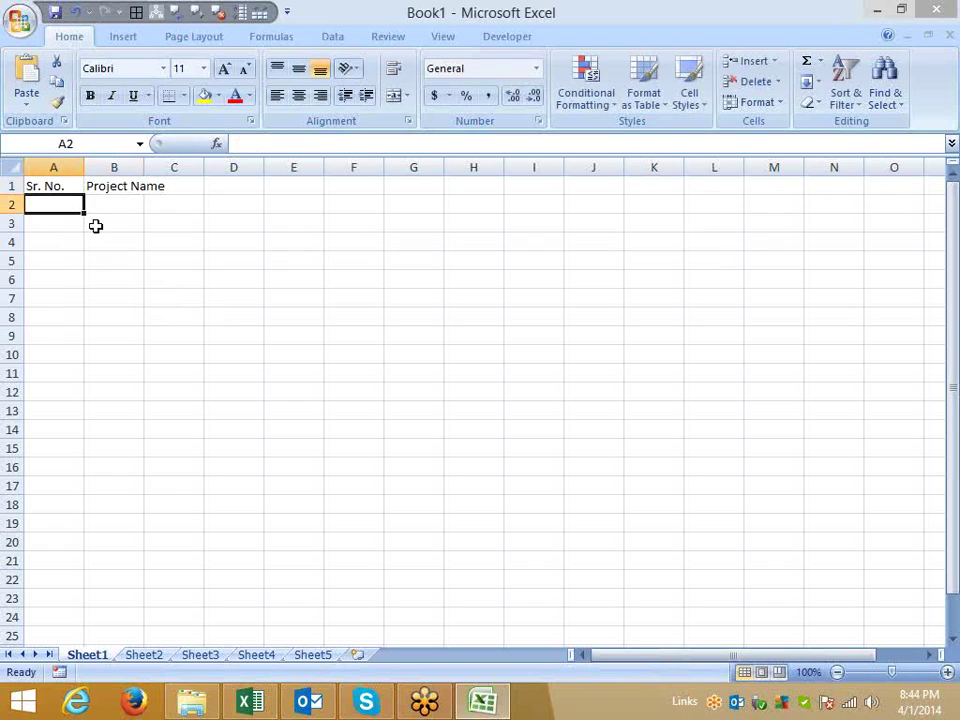
Fit column B to its heading's width and enter the heading "Start Date" in C1
{"action": "double_click", "coordinate": [144, 163]}
{"action": "left_click", "coordinate": [135, 188]}
{"action": "left_click", "coordinate": [184, 184]}
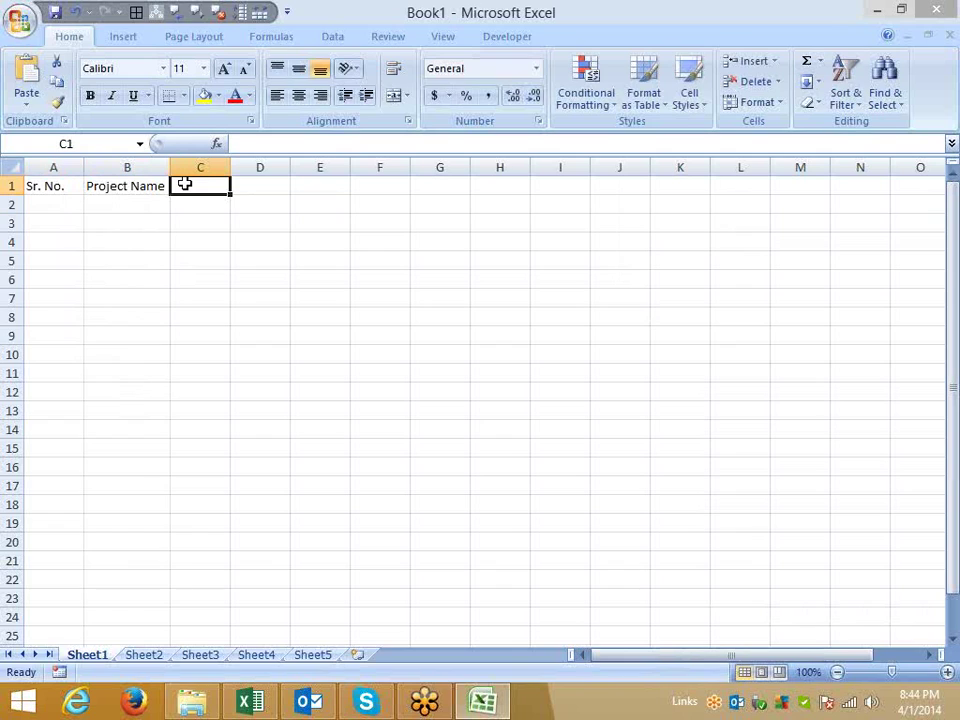
{"action": "type", "text": "S"}
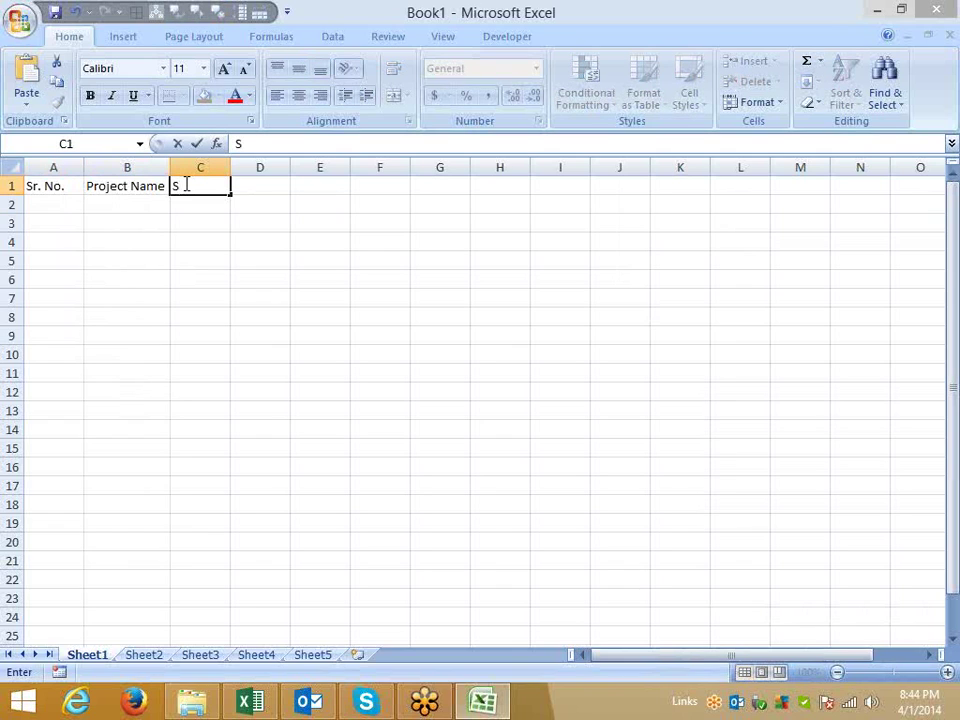
{"action": "type", "text": "tart Date"}
{"action": "key", "text": "Return"}
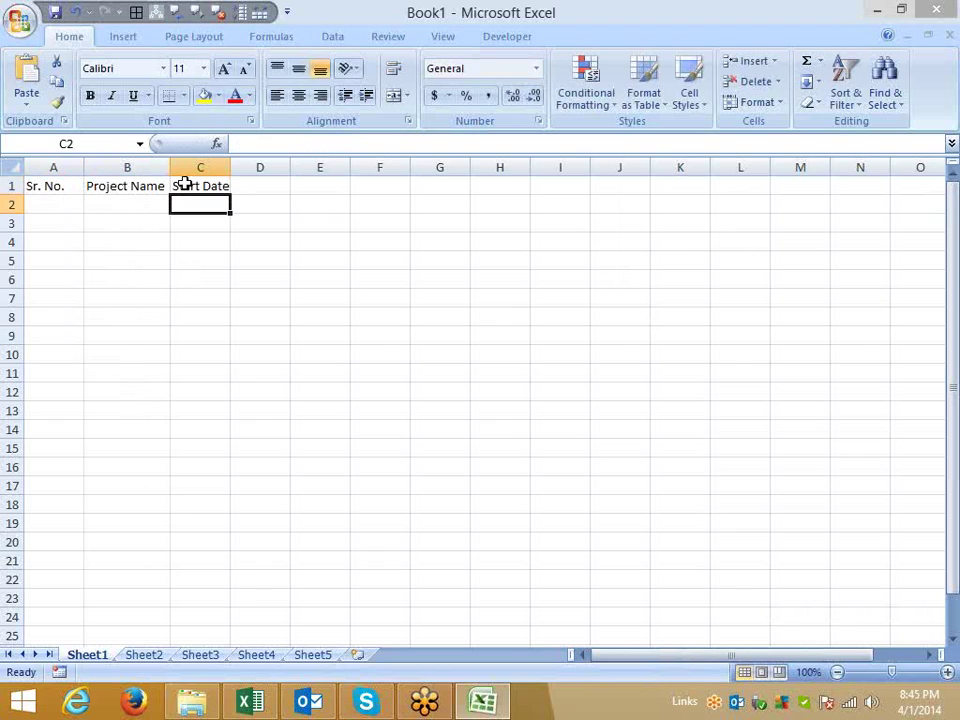
Enter the heading "No. Days" in D1 and fit columns C and D to their contents
{"action": "key", "text": "Up"}
{"action": "key", "text": "Right"}
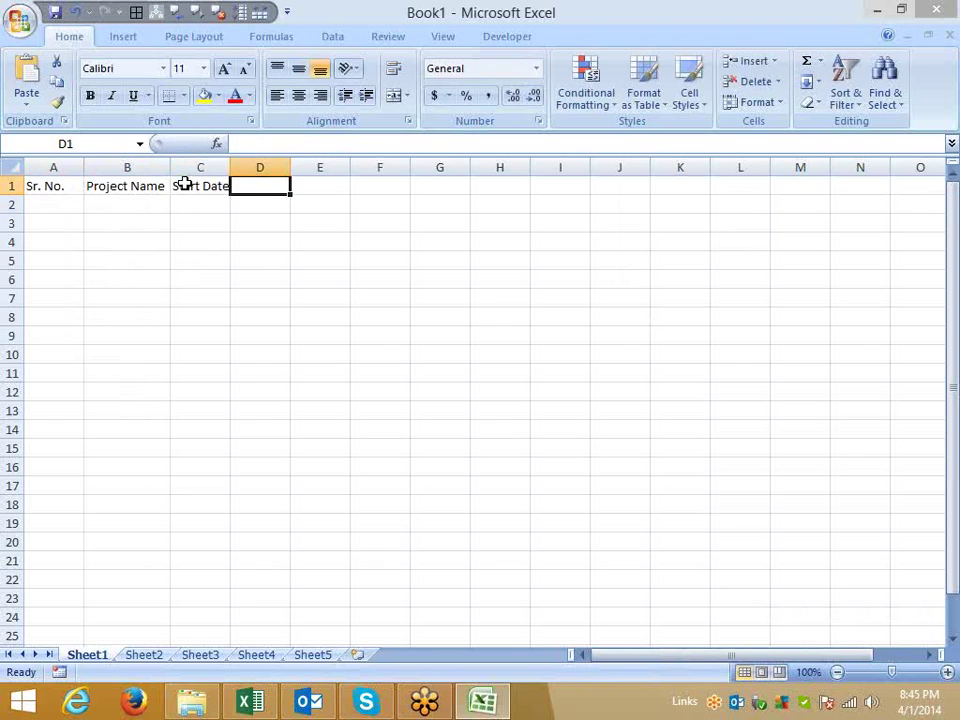
{"action": "type", "text": "No."}
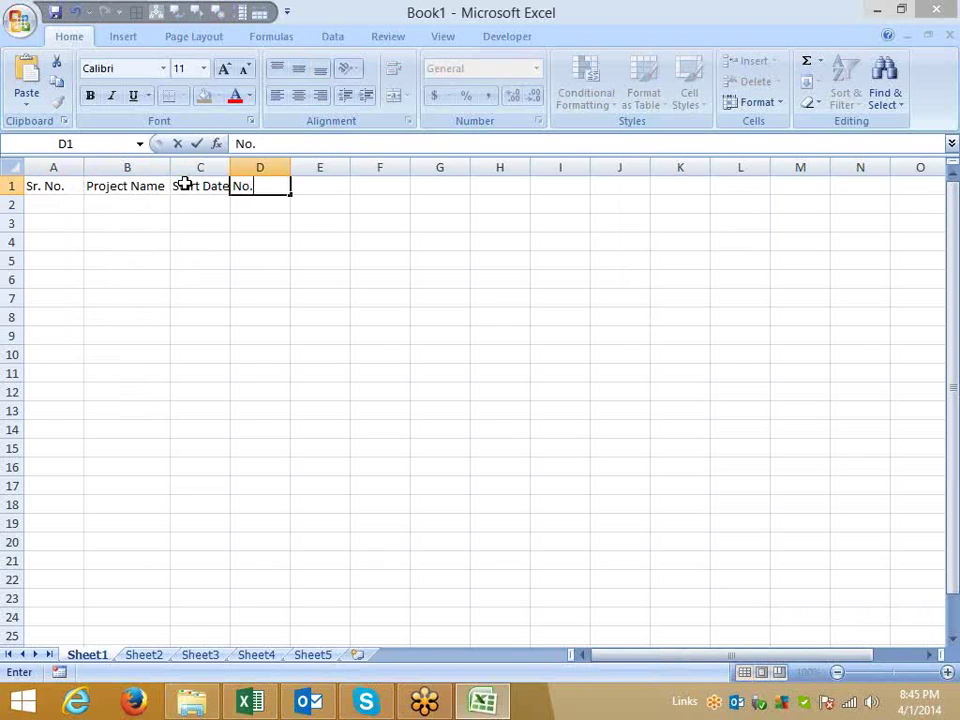
{"action": "type", "text": " Days"}
{"action": "key", "text": "Return"}
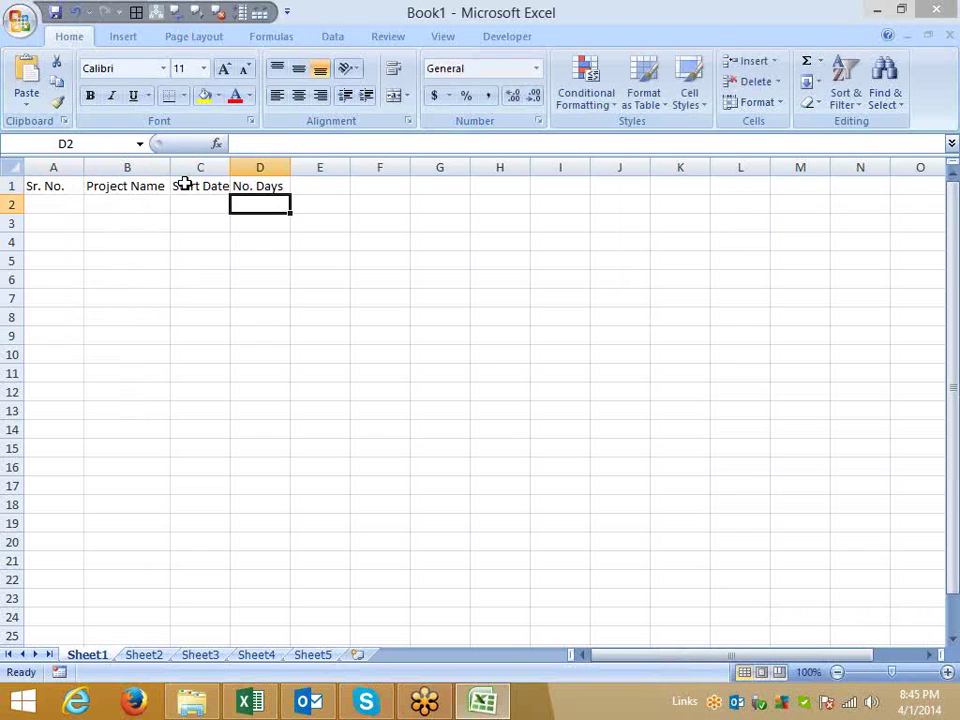
{"action": "double_click", "coordinate": [289, 167]}
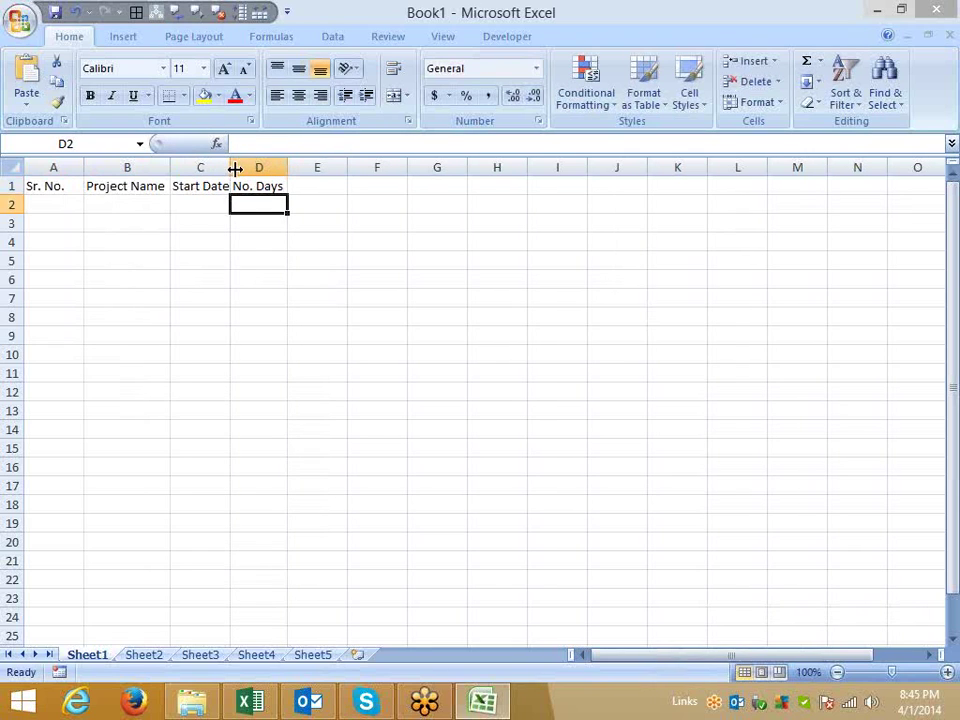
{"action": "double_click", "coordinate": [233, 167]}
Number the Sr. No. column with 1 in A2 and the formula +A2+1 in A3, filled down to A18
{"action": "left_click", "coordinate": [52, 201]}
{"action": "type", "text": "1"}
{"action": "key", "text": "Return"}
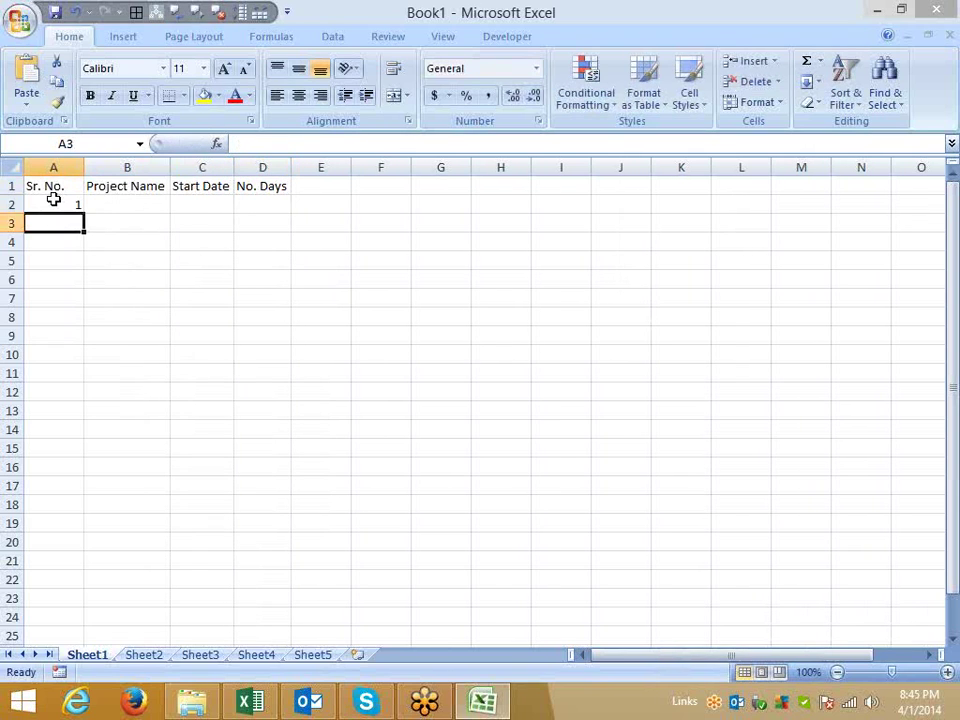
{"action": "type", "text": "+"}
{"action": "left_click", "coordinate": [53, 203]}
{"action": "type", "text": "+1"}
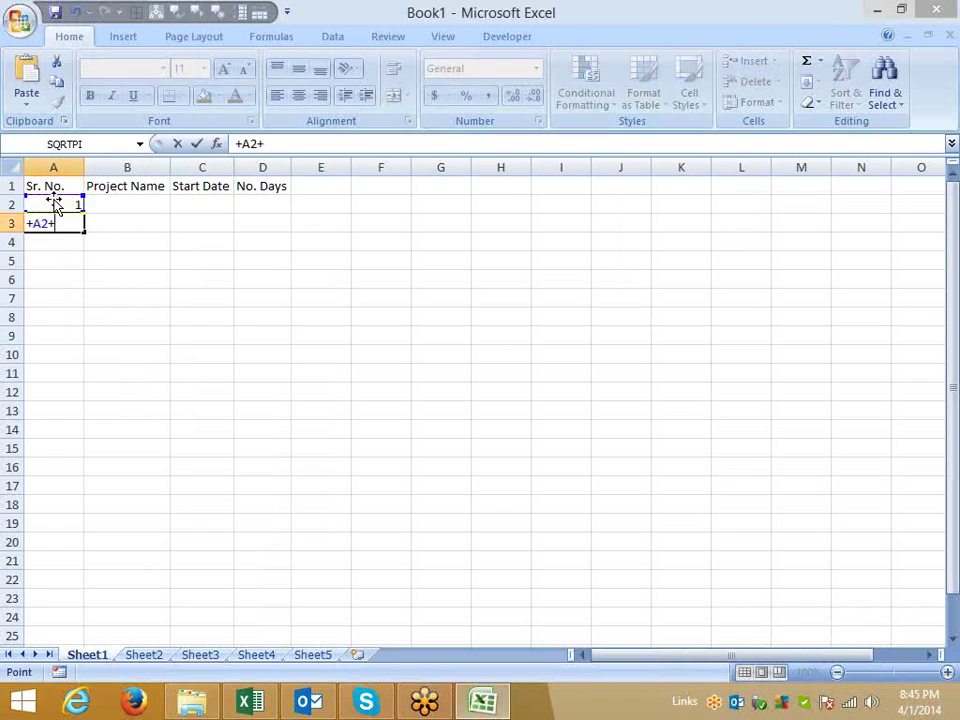
{"action": "key", "text": "Return"}
{"action": "key", "text": "Up"}
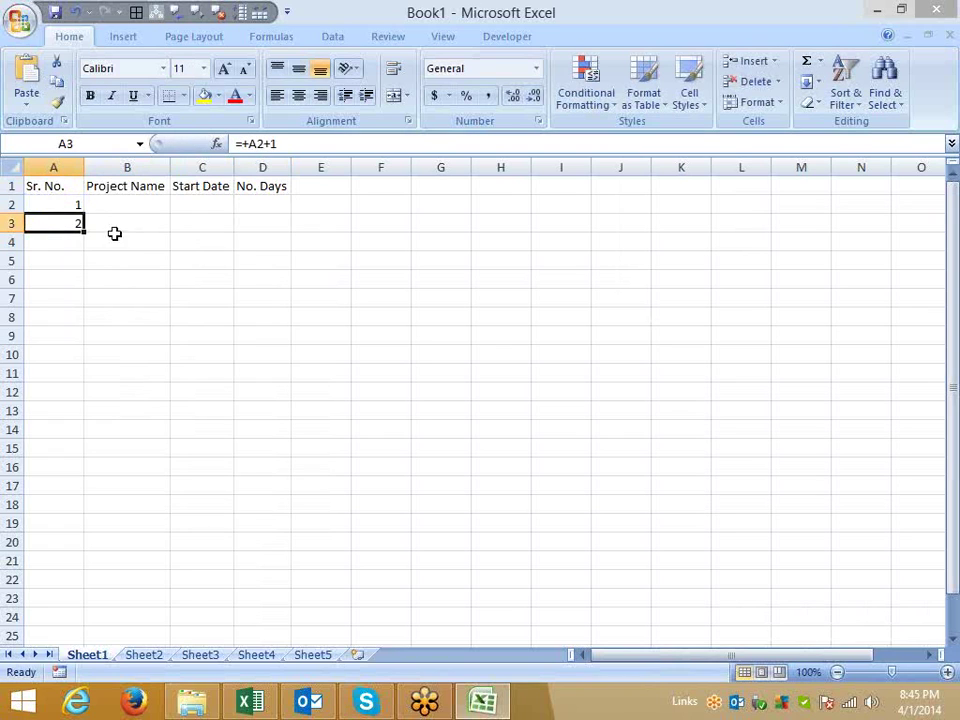
{"action": "left_click_drag", "start_coordinate": [85, 231], "coordinate": [60, 515]}
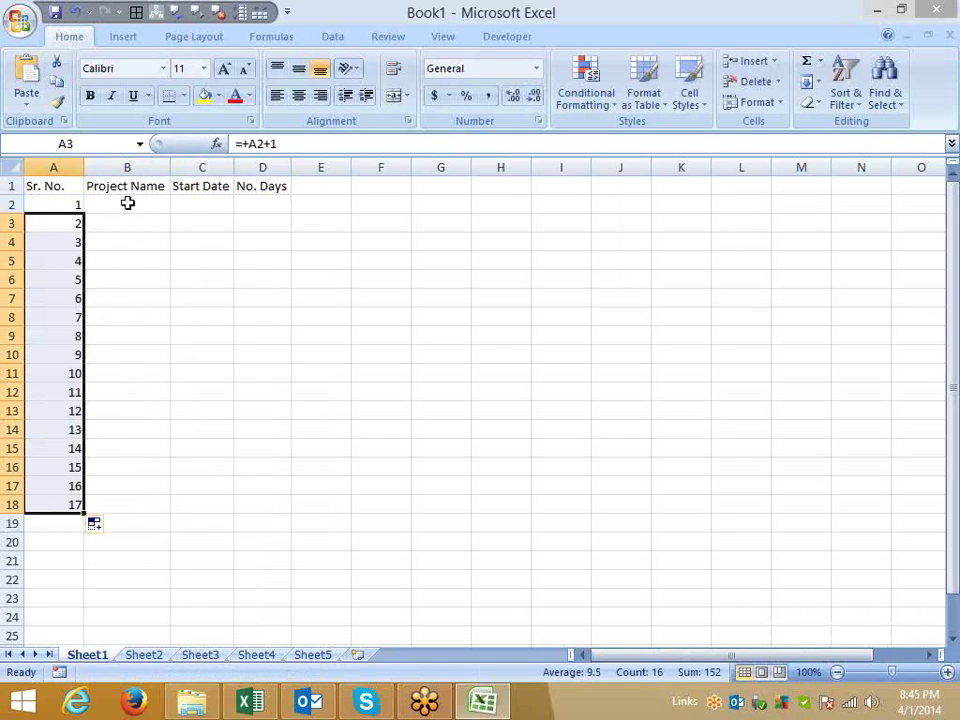
Enter P-1 as the first project name in B2 and fill the series down to B18
{"action": "left_click", "coordinate": [127, 203]}
{"action": "type", "text": "P-1"}
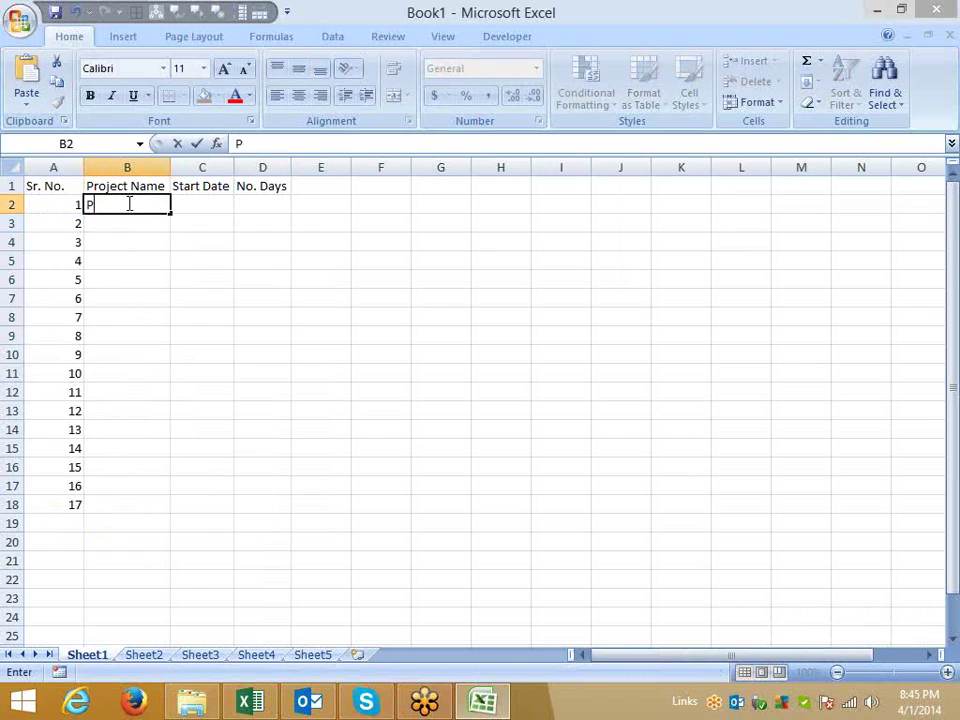
{"action": "left_click", "coordinate": [137, 279]}
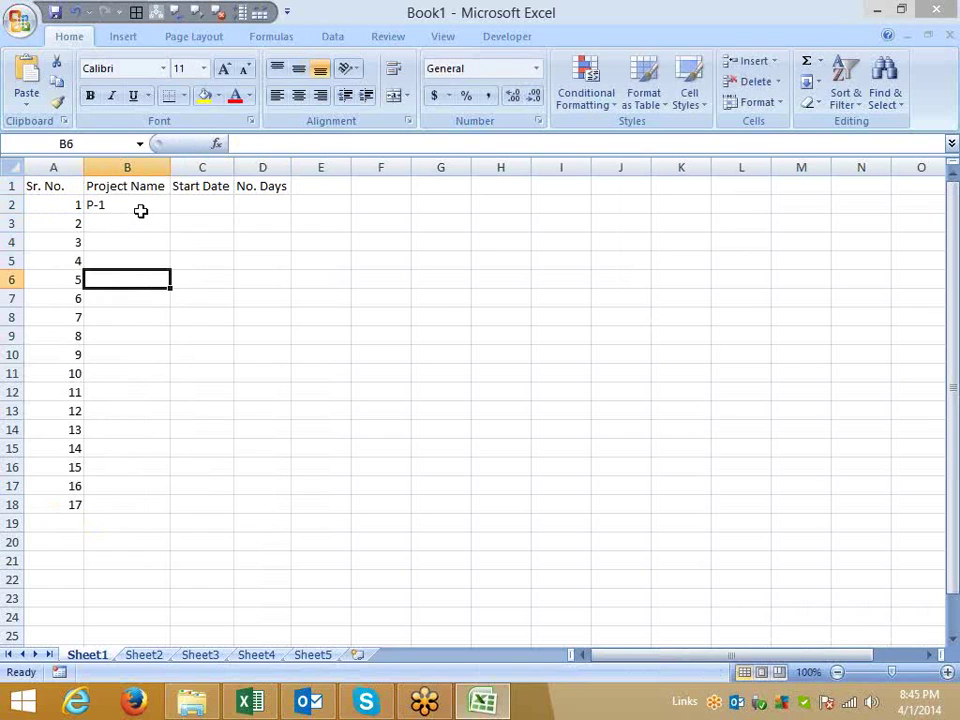
{"action": "left_click", "coordinate": [150, 207]}
{"action": "left_click_drag", "start_coordinate": [171, 219], "coordinate": [163, 511]}
{"action": "left_click", "coordinate": [148, 204]}
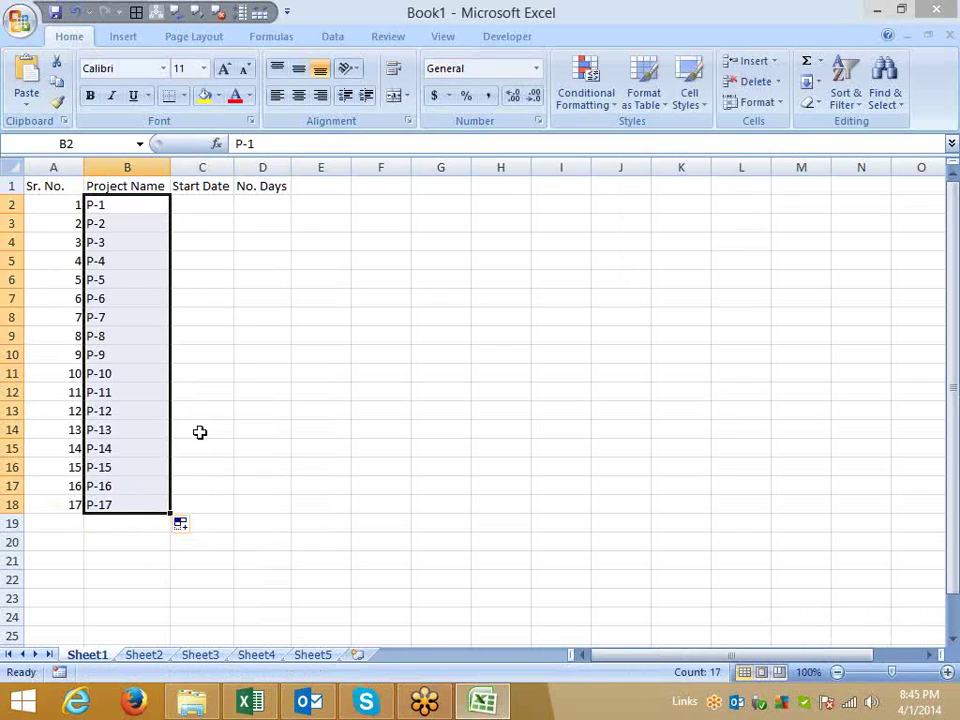
Enter 4/1 as the start date of project P-1 in C2
{"action": "left_click", "coordinate": [196, 206]}
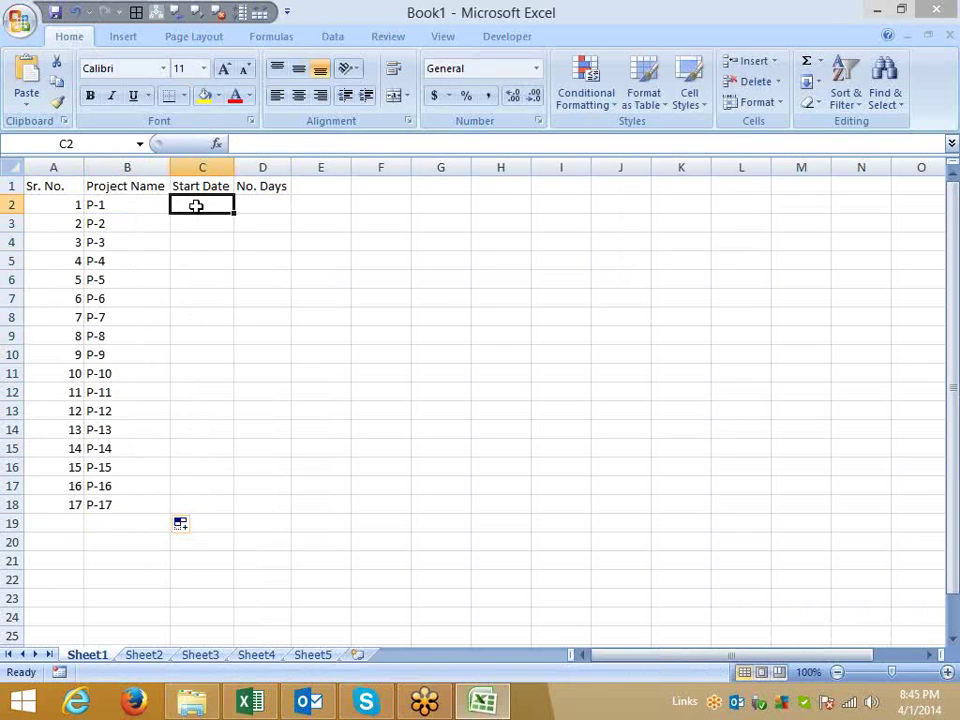
{"action": "type", "text": "1"}
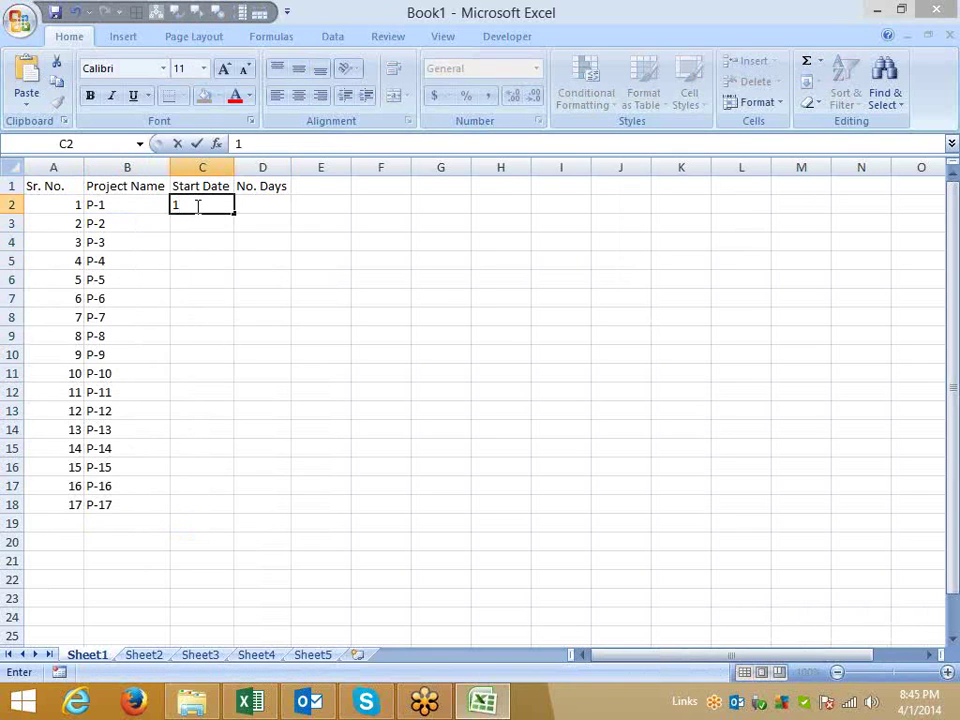
{"action": "type", "text": "/"}
{"action": "key", "text": "Escape"}
{"action": "type", "text": "4/1"}
{"action": "key", "text": "Return"}
{"action": "left_click", "coordinate": [196, 205]}
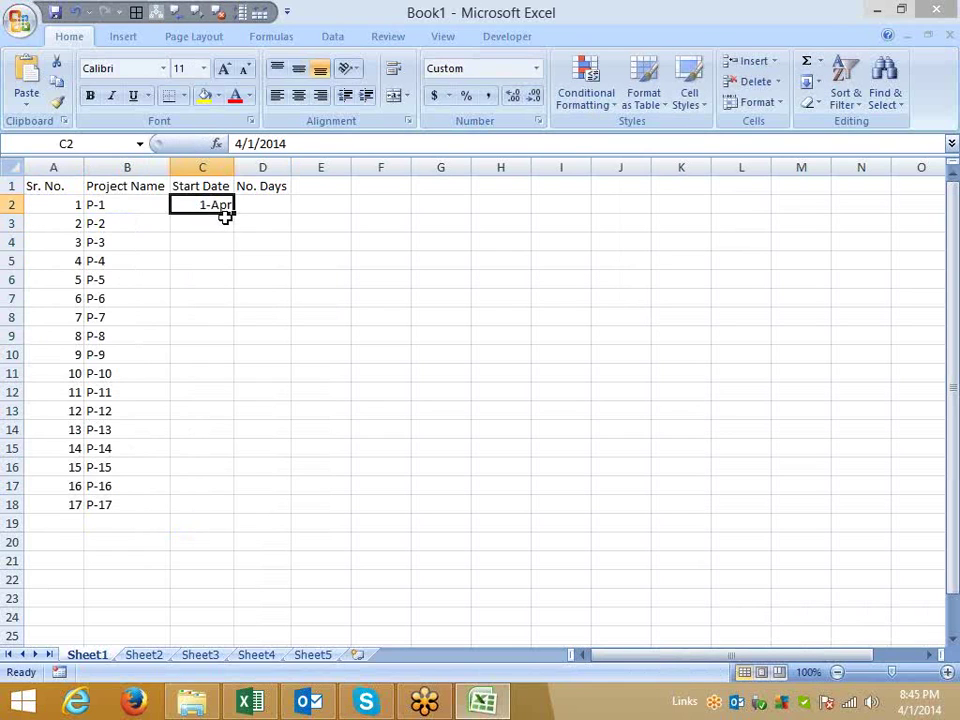
Enter a RANDBETWEEN formula with bounds 10 and 90 in D2 for the number of days
{"action": "left_click", "coordinate": [266, 203]}
{"action": "type", "text": "=ra"}
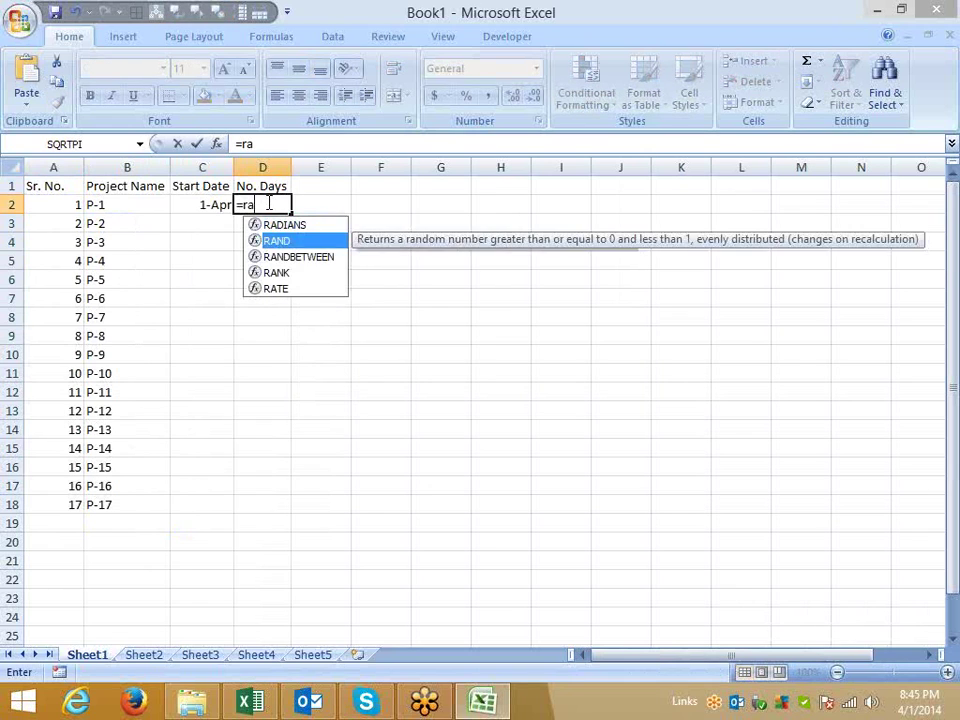
{"action": "key", "text": "Down"}
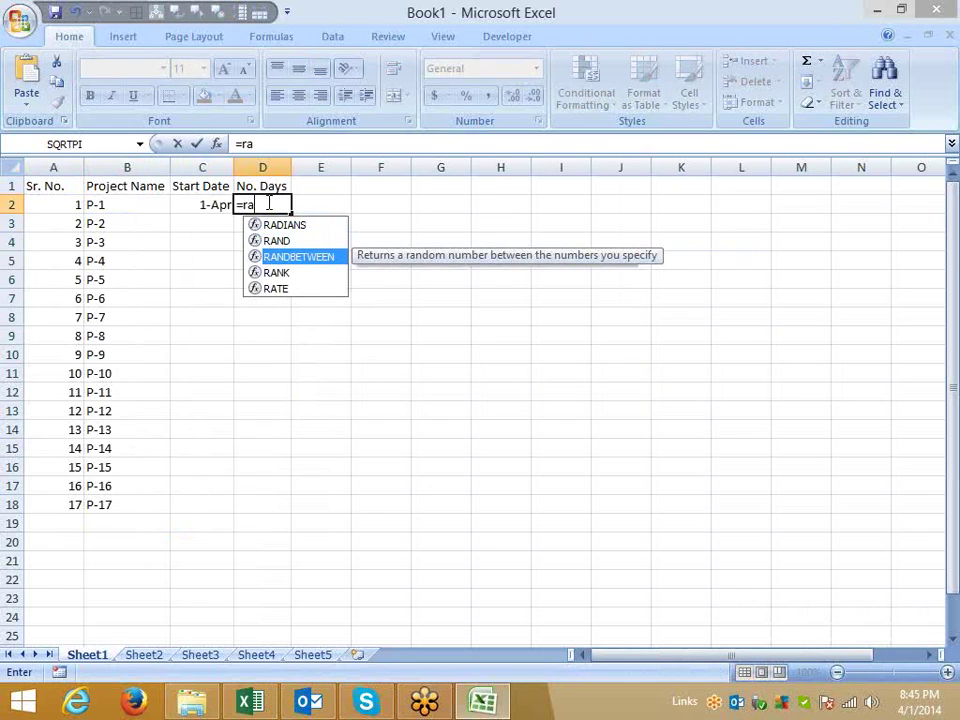
{"action": "key", "text": "Tab"}
{"action": "type", "text": "10"}
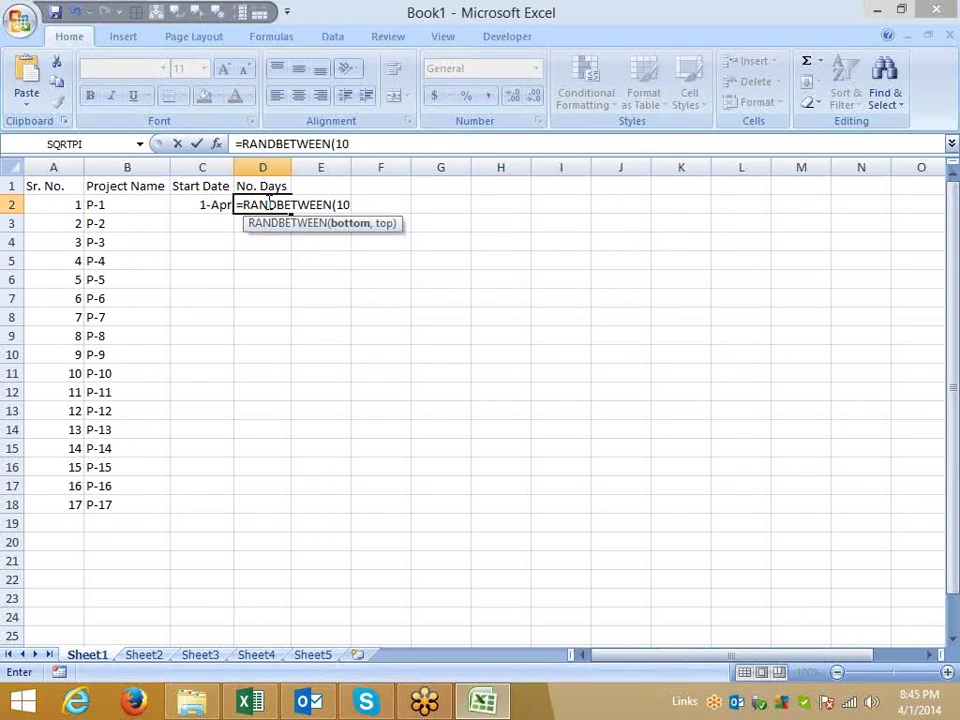
{"action": "type", "text": ",90"}
{"action": "key", "text": "Return"}
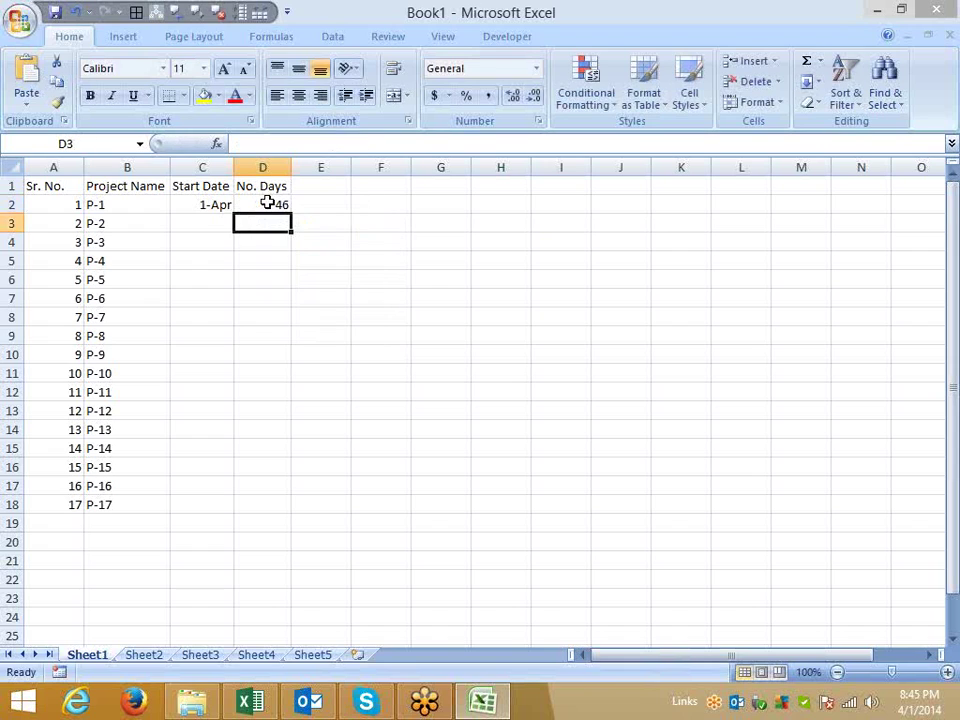
Change the bounds of the RANDBETWEEN formula in D2 to 1 and 10
{"action": "left_click", "coordinate": [268, 203]}
{"action": "left_click", "coordinate": [367, 150]}
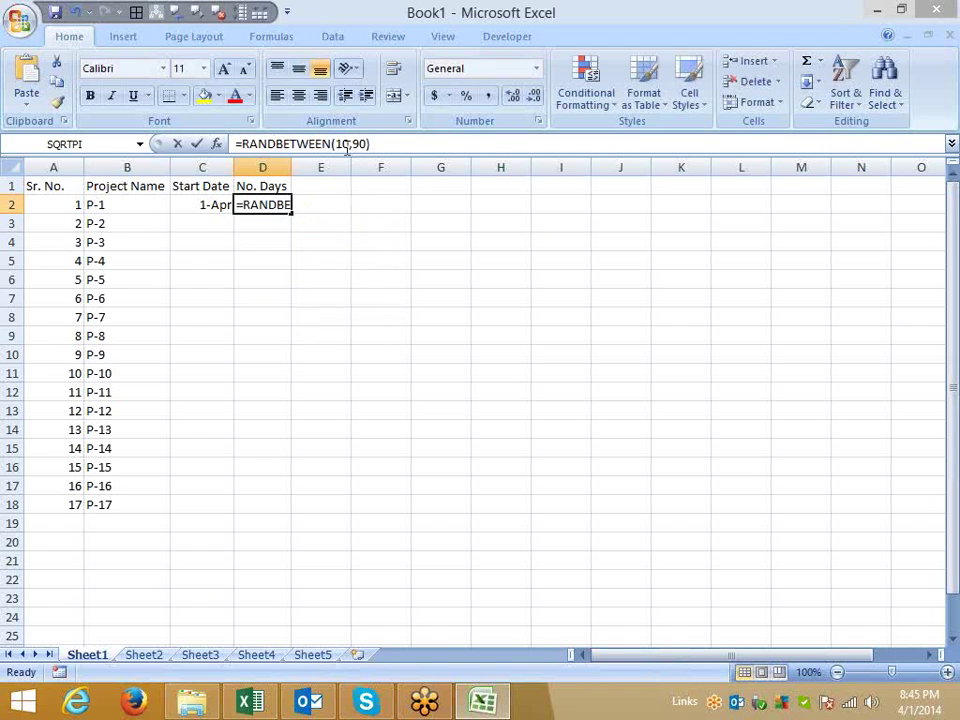
{"action": "key", "text": "Delete"}
{"action": "key", "text": "Right"}
{"action": "key", "text": "Delete"}
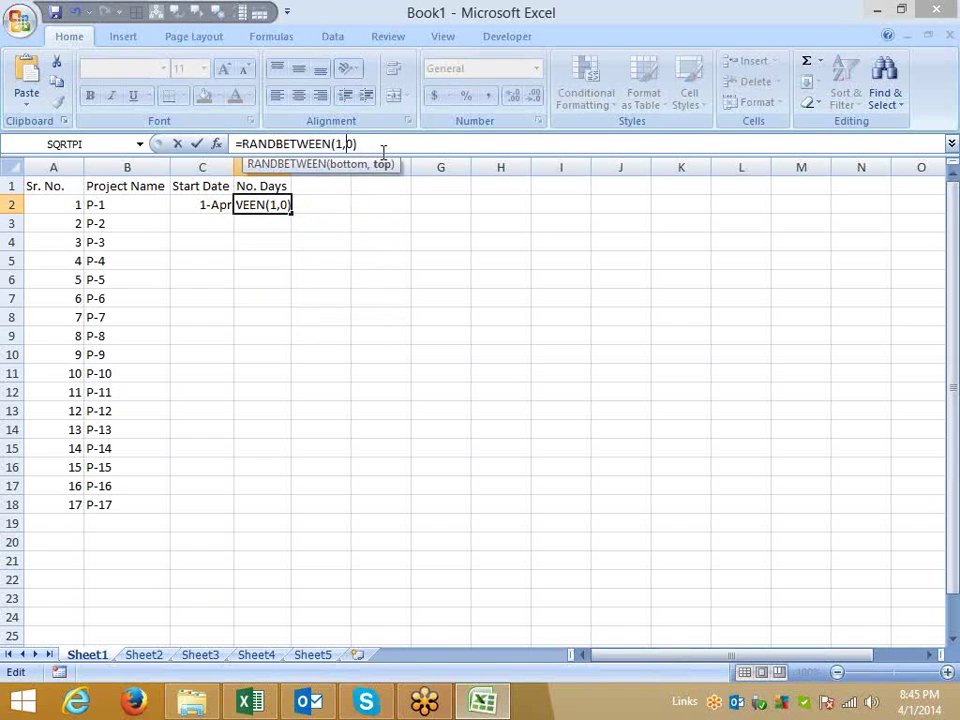
{"action": "type", "text": "1"}
{"action": "key", "text": "Return"}
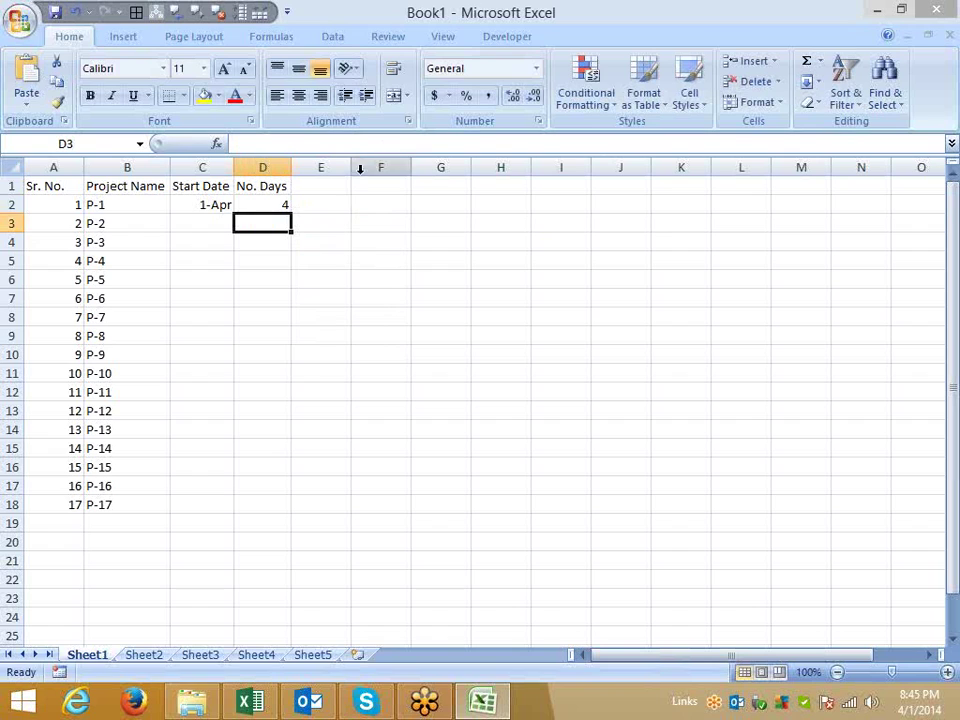
Fill the start date in C2 and the random days formula in D2 down to row 18
{"action": "left_click", "coordinate": [221, 205]}
{"action": "left_click_drag", "start_coordinate": [233, 213], "coordinate": [225, 515]}
{"action": "left_click", "coordinate": [284, 204]}
{"action": "left_click_drag", "start_coordinate": [290, 213], "coordinate": [290, 518]}
Try the formula =D2+1 in C3 for the start date and fill it down to C18
{"action": "left_click", "coordinate": [197, 222]}
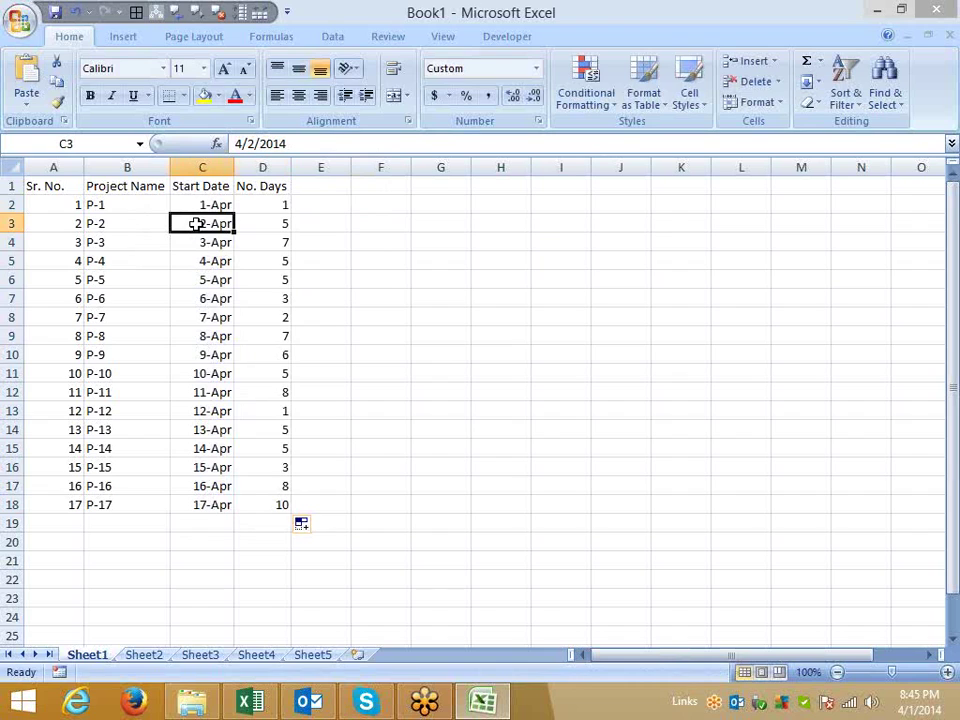
{"action": "type", "text": "="}
{"action": "key", "text": "Up"}
{"action": "key", "text": "Right"}
{"action": "type", "text": "+1"}
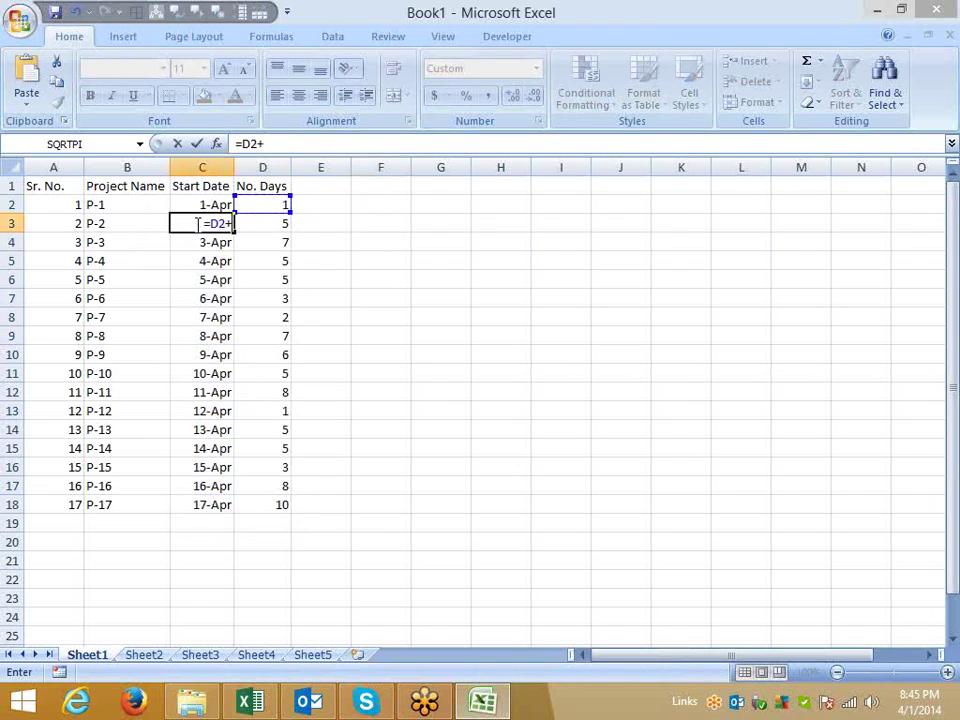
{"action": "key", "text": "Return"}
{"action": "left_click", "coordinate": [197, 223]}
{"action": "key", "text": "ctrl+shift+Down"}
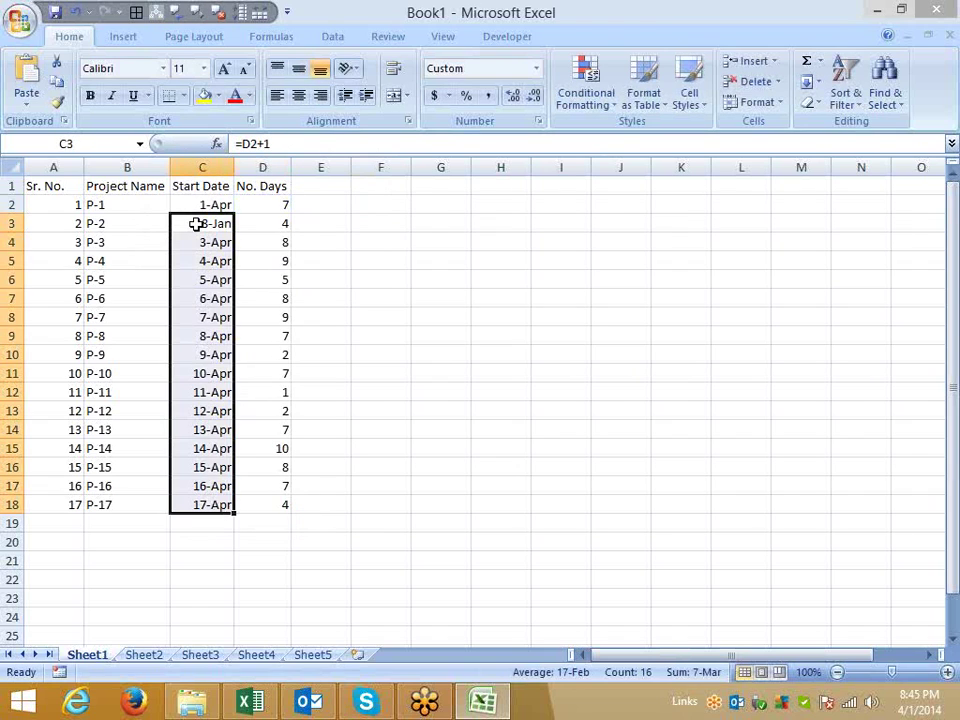
{"action": "key", "text": "ctrl+d"}
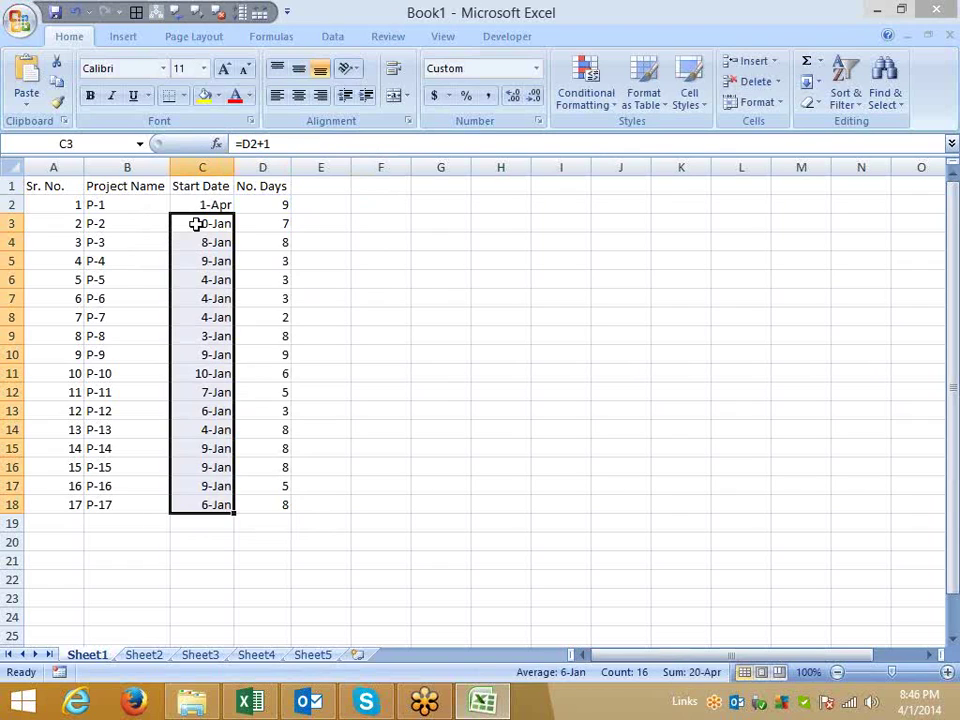
Replace the start date formula in C3 with =C2+D2 and fill it down to C18
{"action": "key", "text": "Down"}
{"action": "key", "text": "Up"}
{"action": "type", "text": "="}
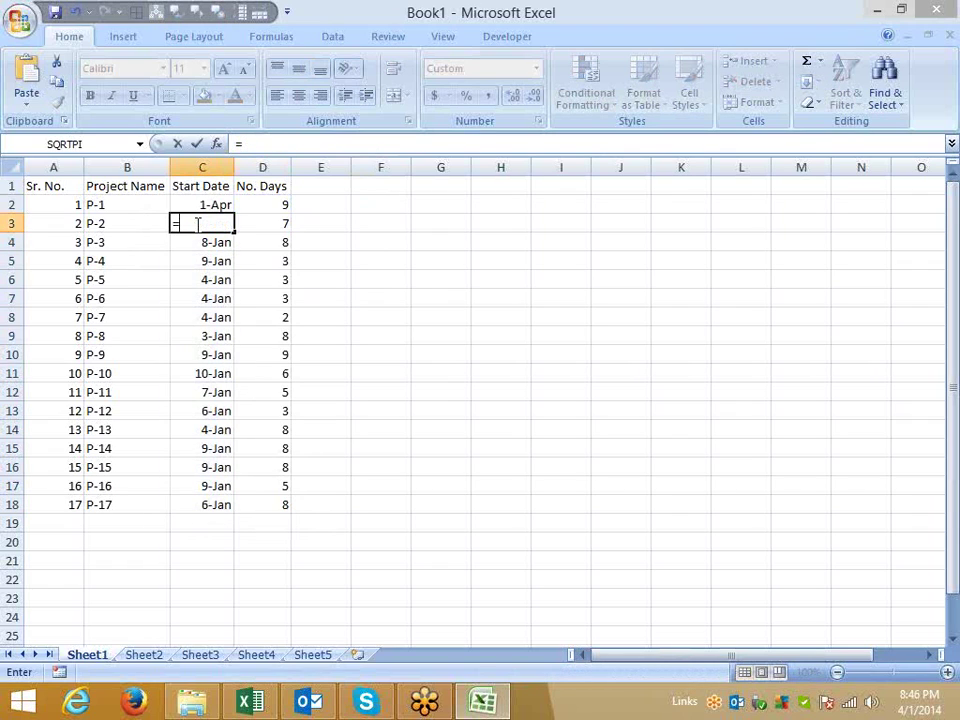
{"action": "key", "text": "Up"}
{"action": "type", "text": "+"}
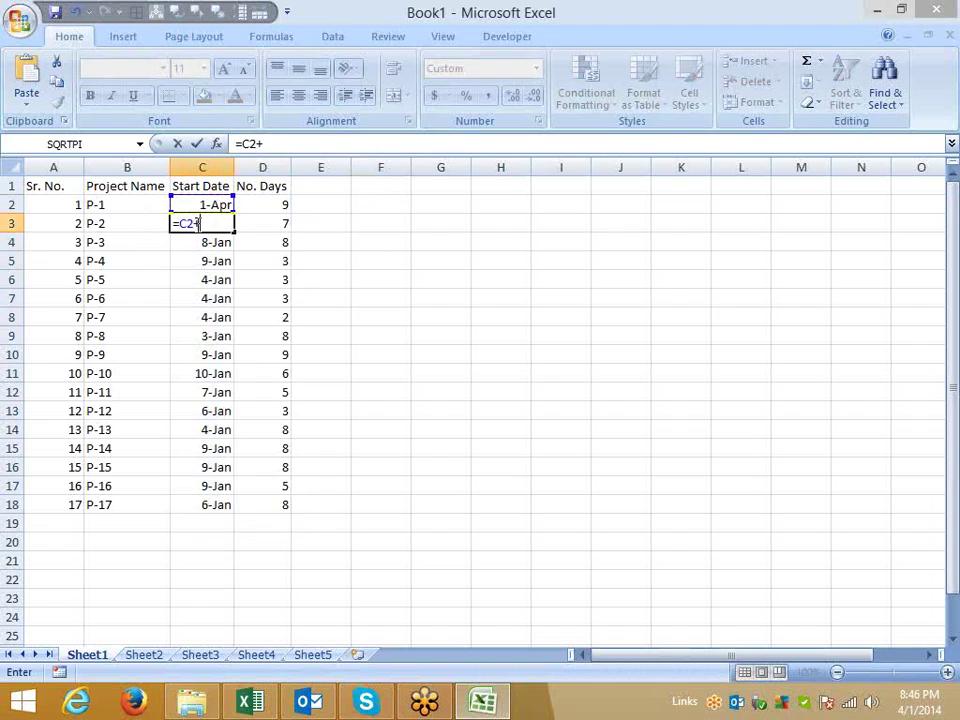
{"action": "key", "text": "Right"}
{"action": "key", "text": "Up"}
{"action": "key", "text": "Return"}
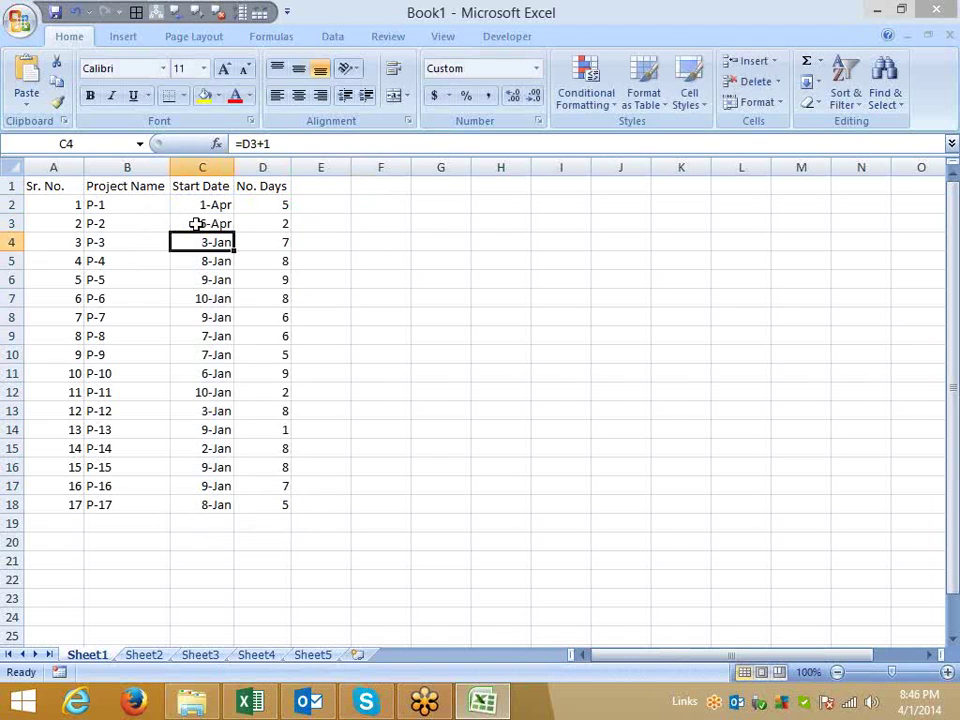
{"action": "left_click", "coordinate": [197, 223]}
{"action": "key", "text": "ctrl+shift+Down"}
{"action": "key", "text": "ctrl+d"}
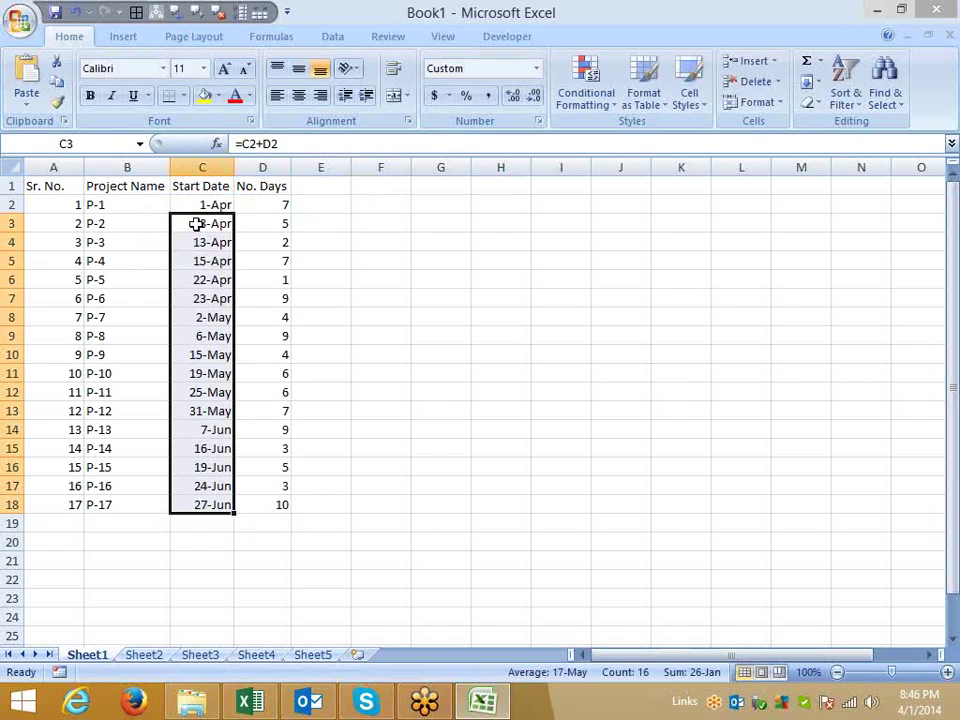
Convert the random day formulas in D2:D18 to fixed values by copying and pasting them as values in place
{"action": "key", "text": "Up"}
{"action": "key", "text": "Right"}
{"action": "key", "text": "ctrl+shift+Down"}
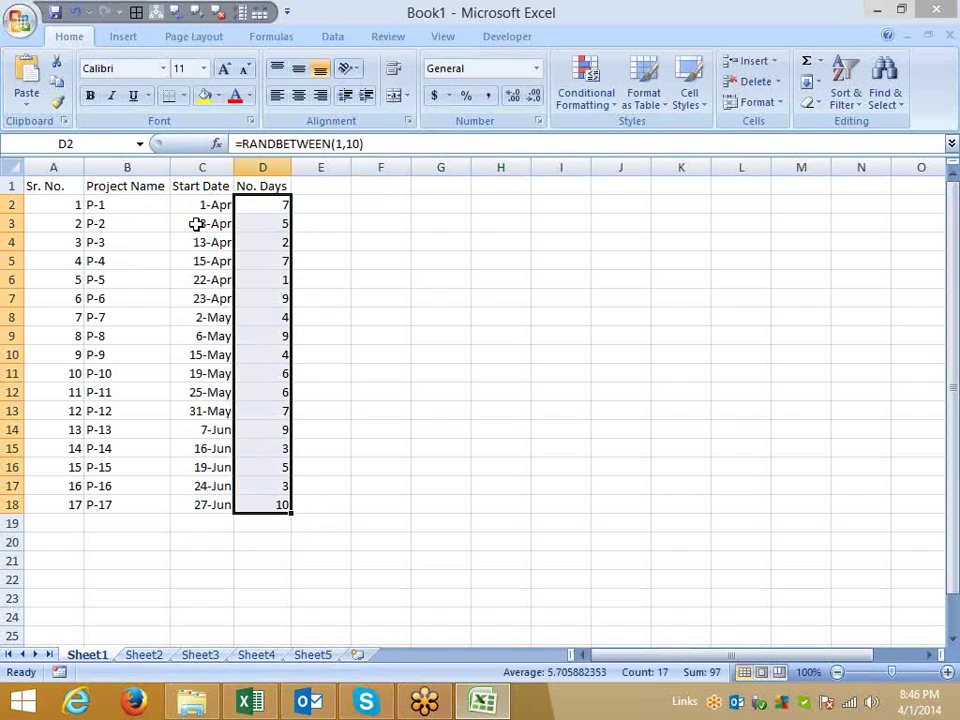
{"action": "key", "text": "ctrl+c"}
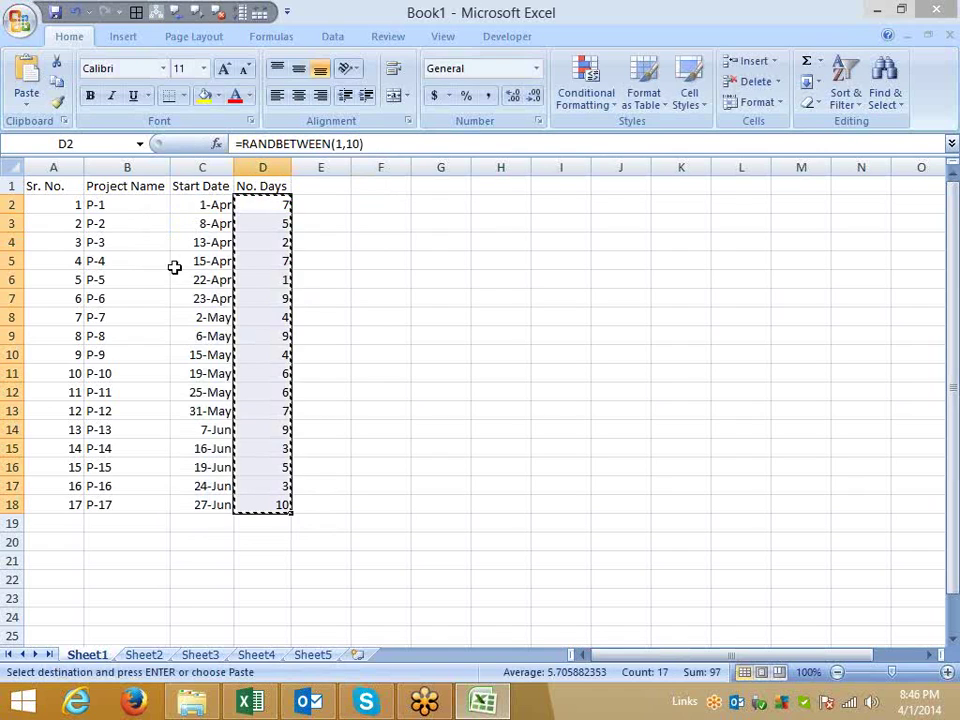
{"action": "left_click", "coordinate": [27, 95]}
{"action": "left_click", "coordinate": [71, 165]}
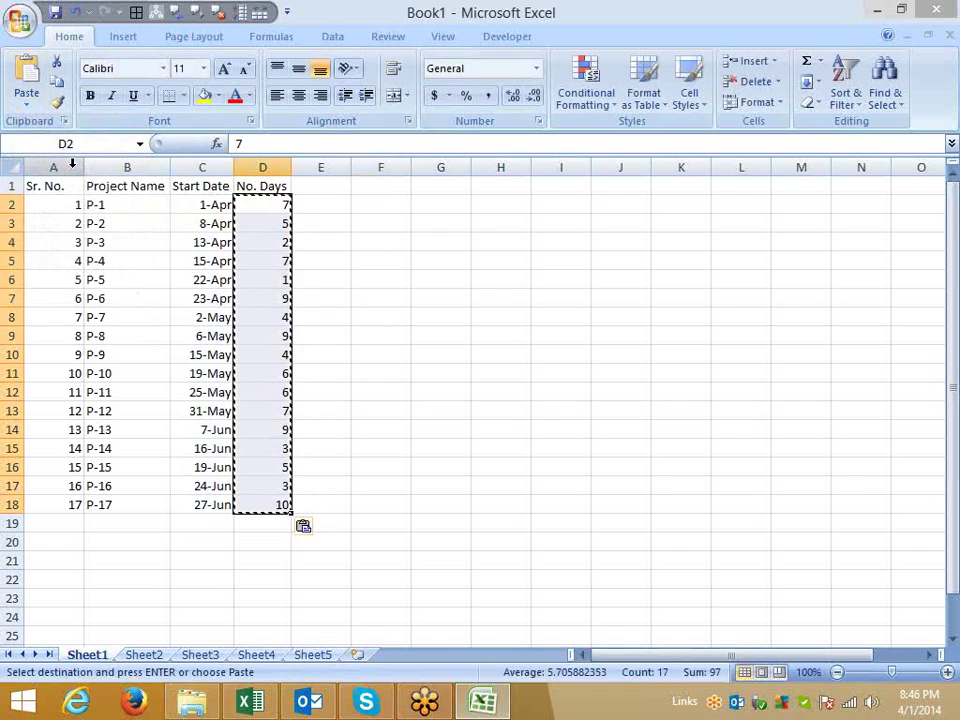
{"action": "left_click", "coordinate": [514, 334]}
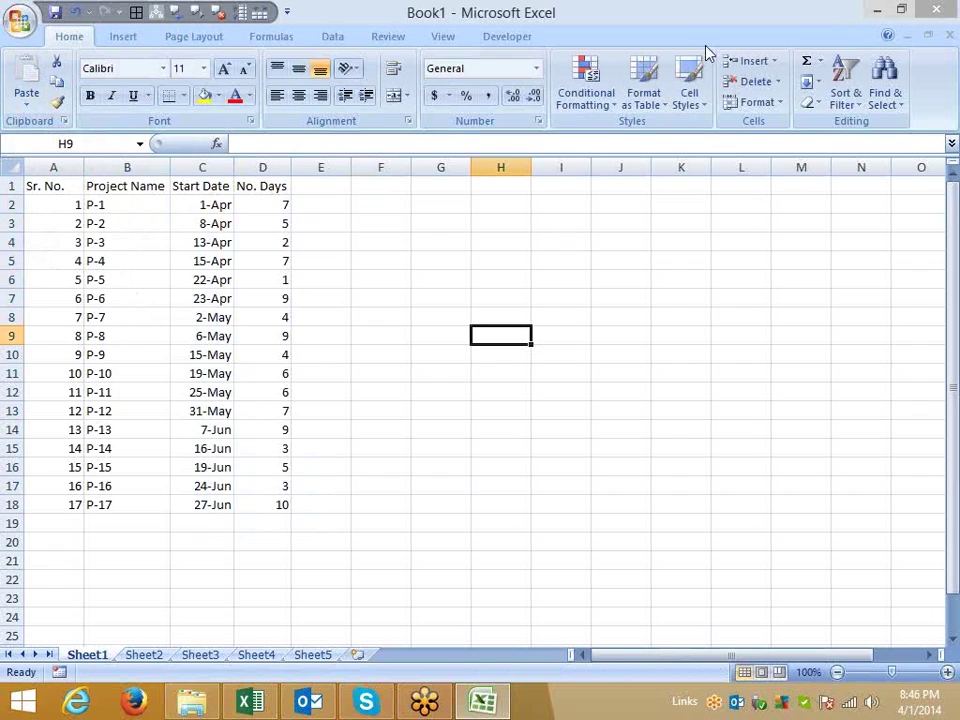
{"action": "left_click", "coordinate": [320, 194]}
{"action": "type", "text": "1"}
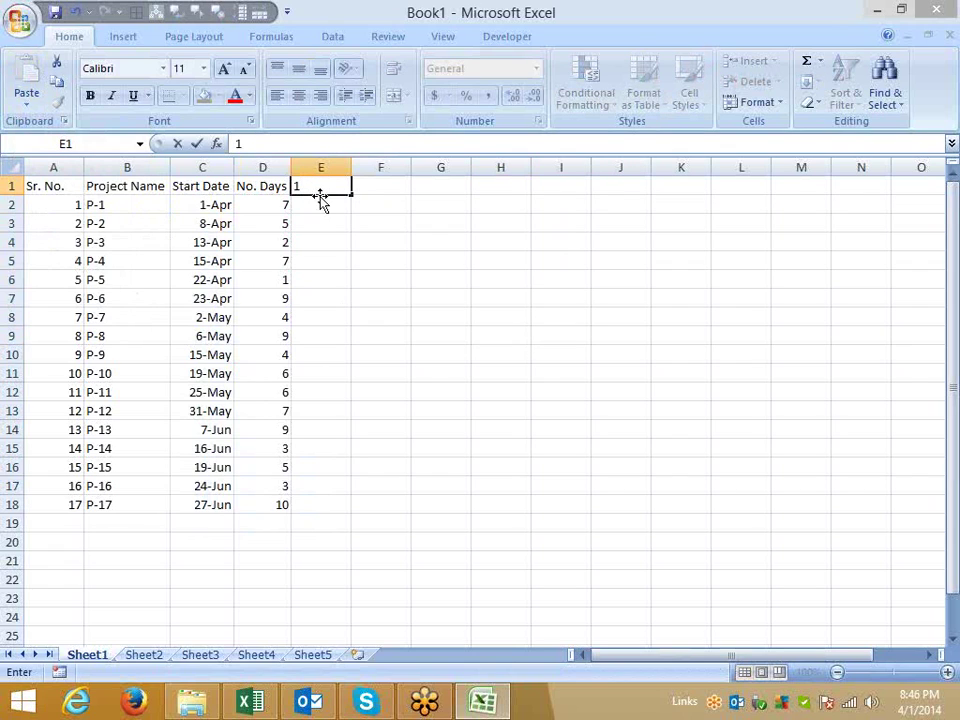
{"action": "type", "text": "-1"}
{"action": "key", "text": "Return"}
Enter the date 4/1 in E1 as the first day of the timeline header
{"action": "left_click", "coordinate": [320, 194]}
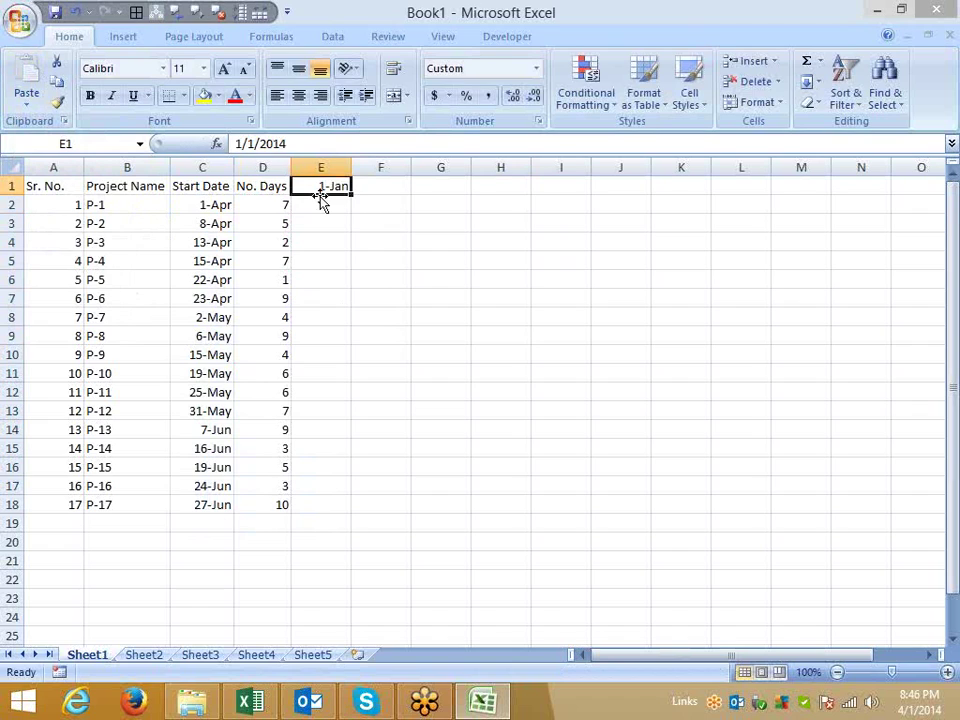
{"action": "type", "text": "4/1"}
{"action": "key", "text": "Return"}
{"action": "key", "text": "Up"}
Enter the formula =E1+1 in F1 for the following day
{"action": "key", "text": "Right"}
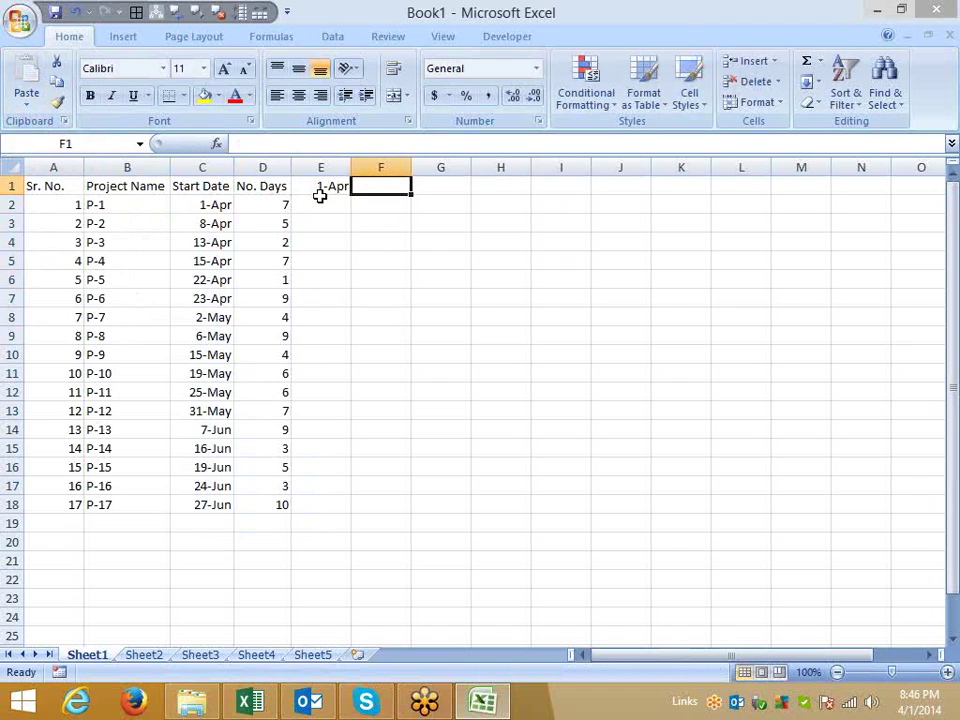
{"action": "type", "text": "="}
{"action": "left_click", "coordinate": [320, 193]}
{"action": "type", "text": "+"}
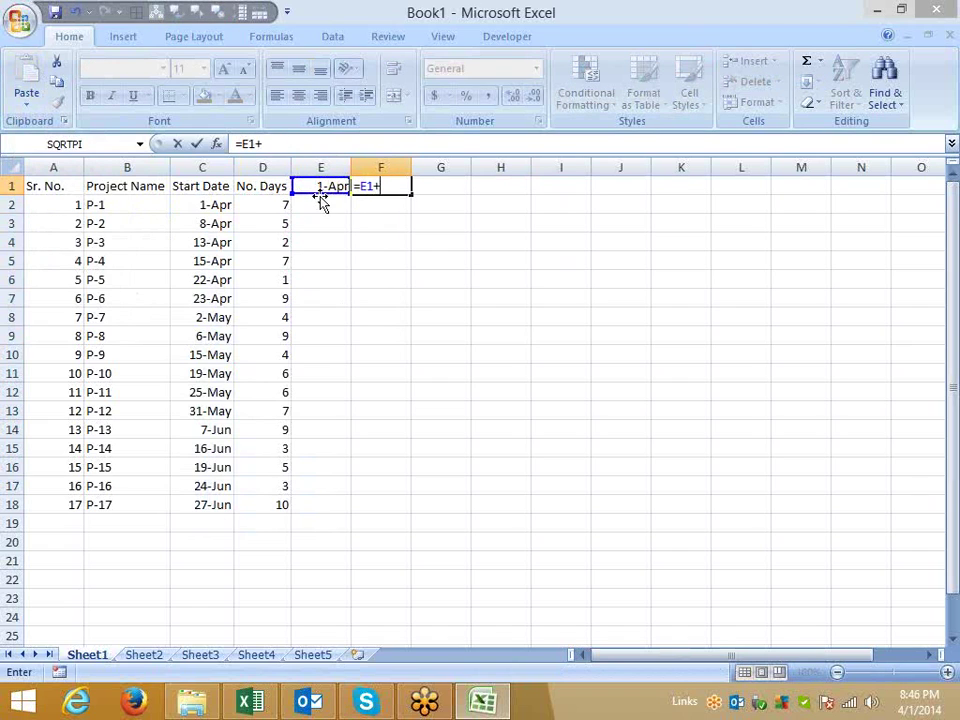
{"action": "type", "text": "1"}
{"action": "key", "text": "Return"}
{"action": "key", "text": "Up"}
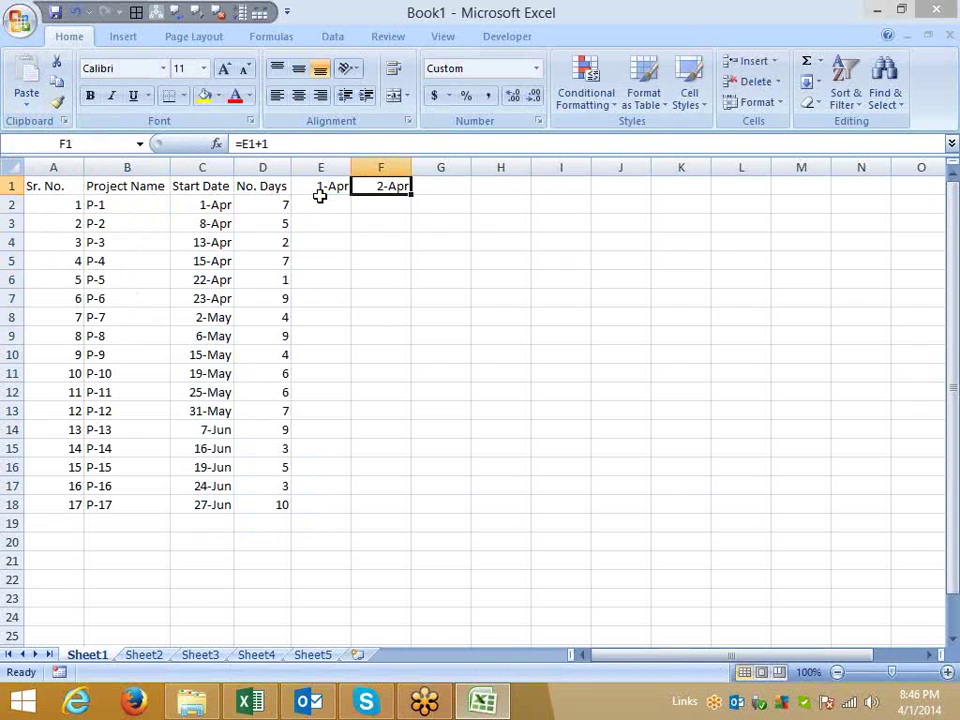
Fill the F1 date formula along row 1 out to 11-Jul in DB1
{"action": "left_click_drag", "start_coordinate": [410, 193], "coordinate": [957, 350]}
{"action": "key", "text": "ctrl+Right"}
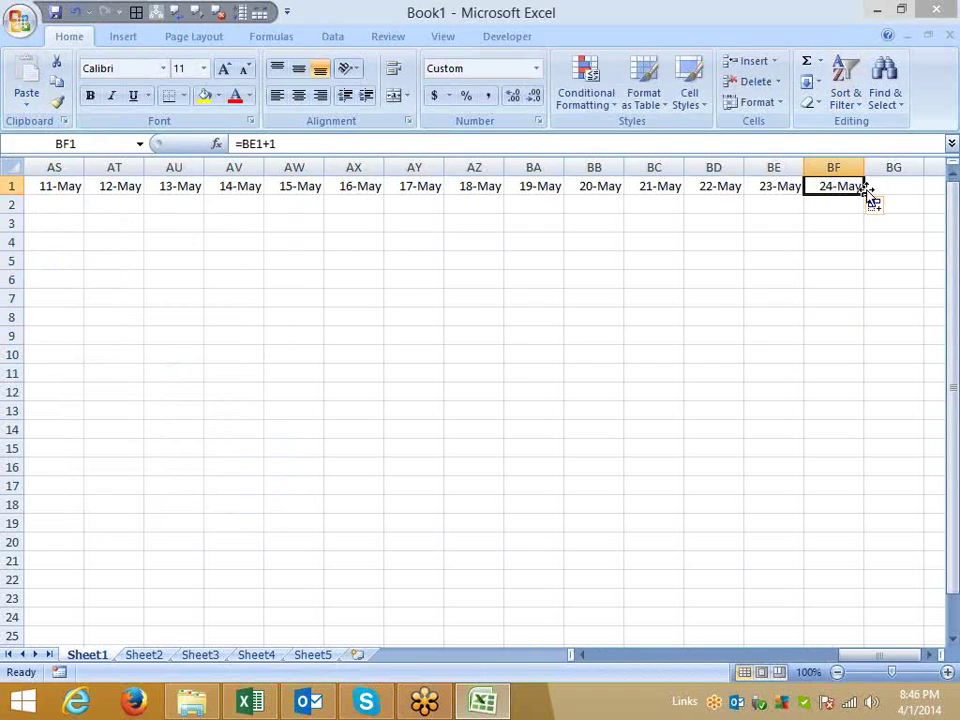
{"action": "left_click_drag", "start_coordinate": [864, 195], "coordinate": [951, 214]}
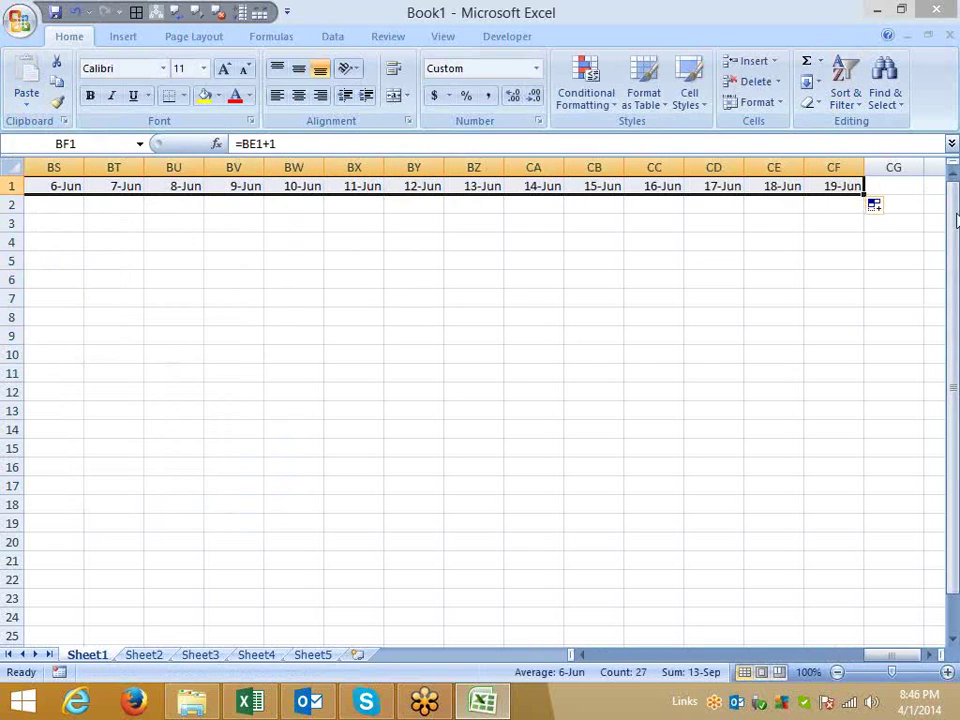
{"action": "key", "text": "ctrl+Right"}
{"action": "key", "text": "ctrl+Home"}
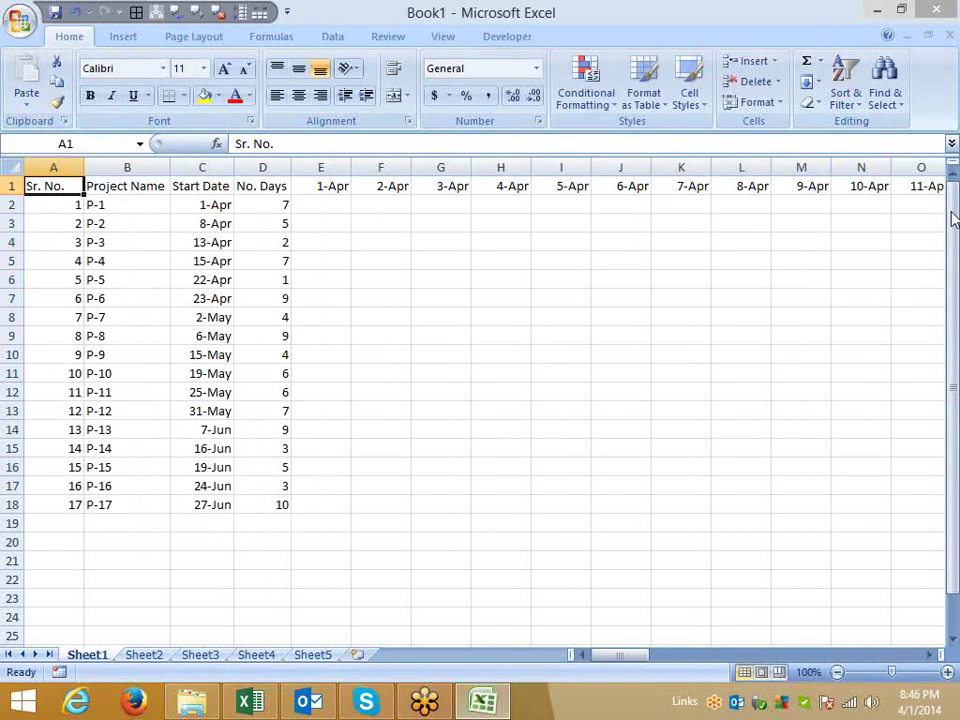
{"action": "key", "text": "ctrl+Right"}
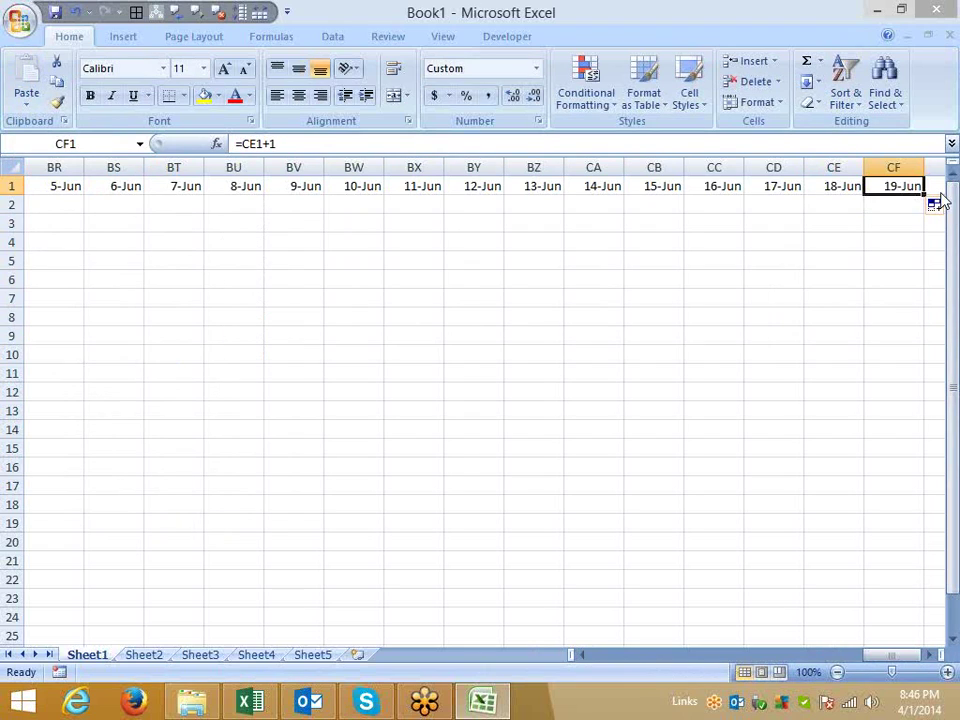
{"action": "left_click_drag", "start_coordinate": [932, 200], "coordinate": [855, 184]}
{"action": "left_click", "coordinate": [855, 186]}
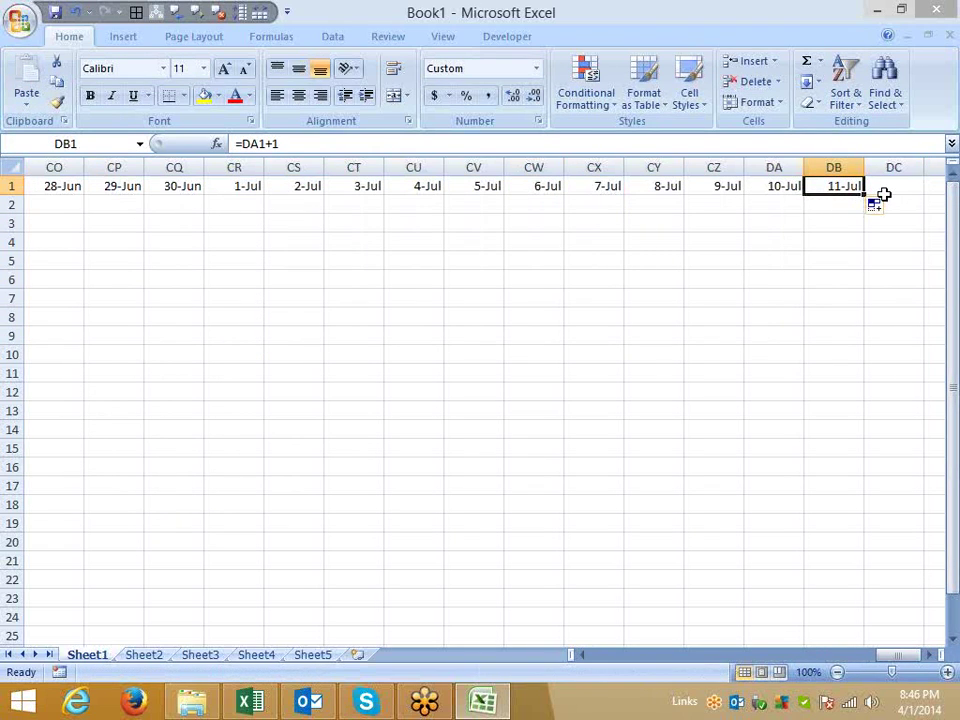
Clear the July dates in CR1:DB1 from the timeline header
{"action": "key", "text": "Left"}
{"action": "key", "text": "Left"}
{"action": "key", "text": "Left"}
{"action": "key", "text": "Left"}
{"action": "key", "text": "Left"}
{"action": "key", "text": "Left"}
{"action": "key", "text": "Left"}
{"action": "key", "text": "Left"}
{"action": "key", "text": "Left"}
{"action": "key", "text": "Left"}
{"action": "key", "text": "Left"}
{"action": "key", "text": "Left"}
{"action": "key", "text": "Right"}
{"action": "key", "text": "Right"}
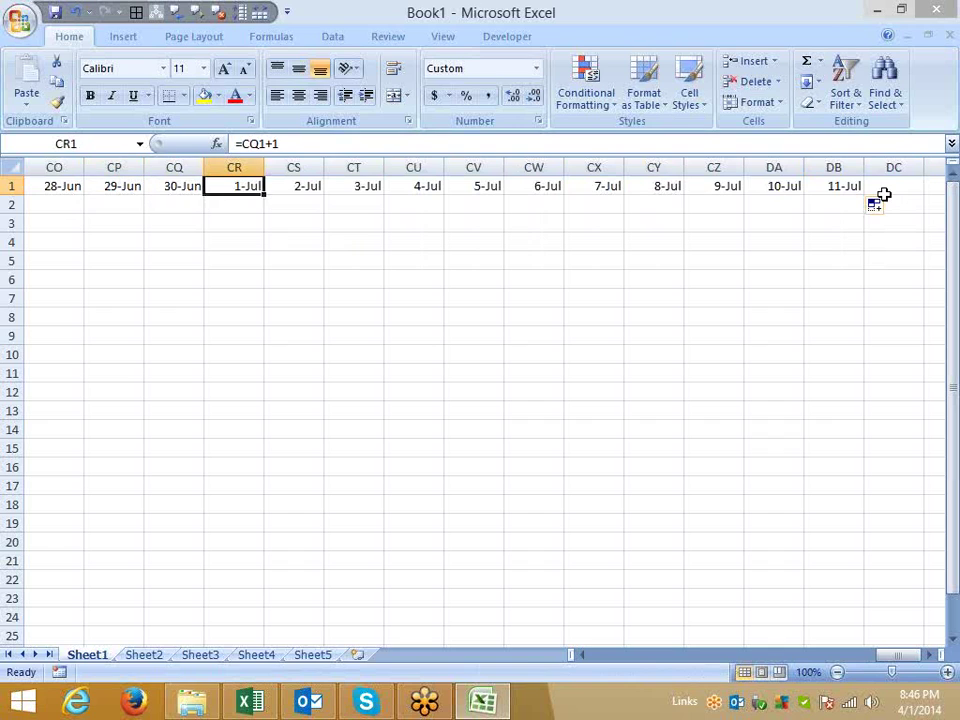
{"action": "key", "text": "ctrl+shift+Right"}
{"action": "key", "text": "Left"}
Apply the custom number format DD to the timeline header dates in E1:CQ1
{"action": "key", "text": "Home"}
{"action": "key", "text": "Right"}
{"action": "key", "text": "Right"}
{"action": "key", "text": "Right"}
{"action": "key", "text": "Right"}
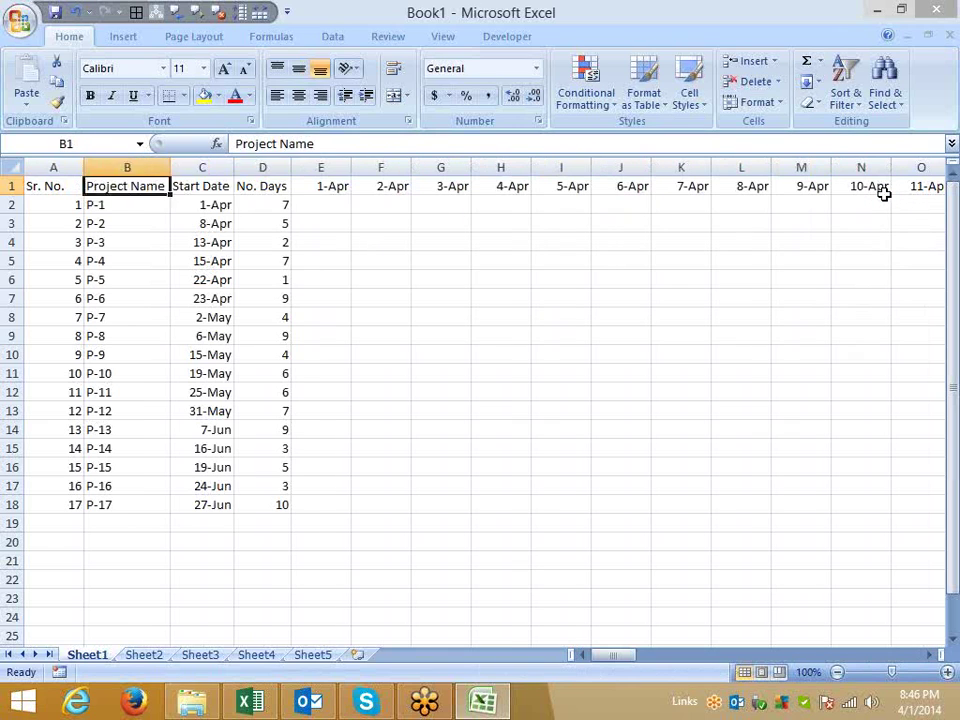
{"action": "key", "text": "Right"}
{"action": "key", "text": "Right"}
{"action": "key", "text": "Right"}
{"action": "key", "text": "Right"}
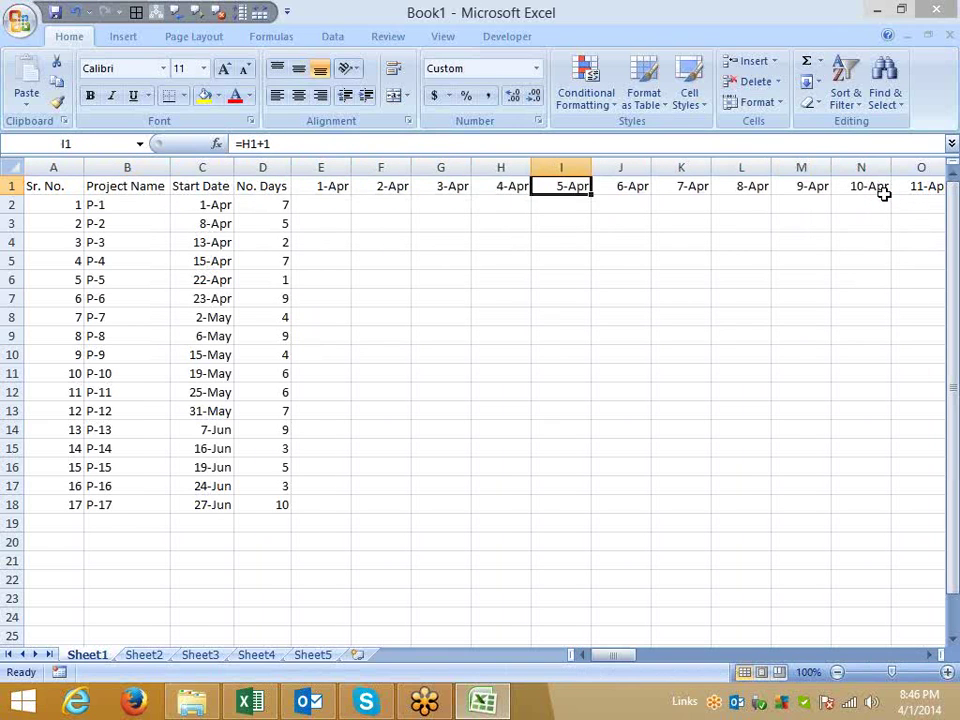
{"action": "key", "text": "Left"}
{"action": "key", "text": "Left"}
{"action": "key", "text": "Left"}
{"action": "key", "text": "Left"}
{"action": "key", "text": "ctrl+shift+Right"}
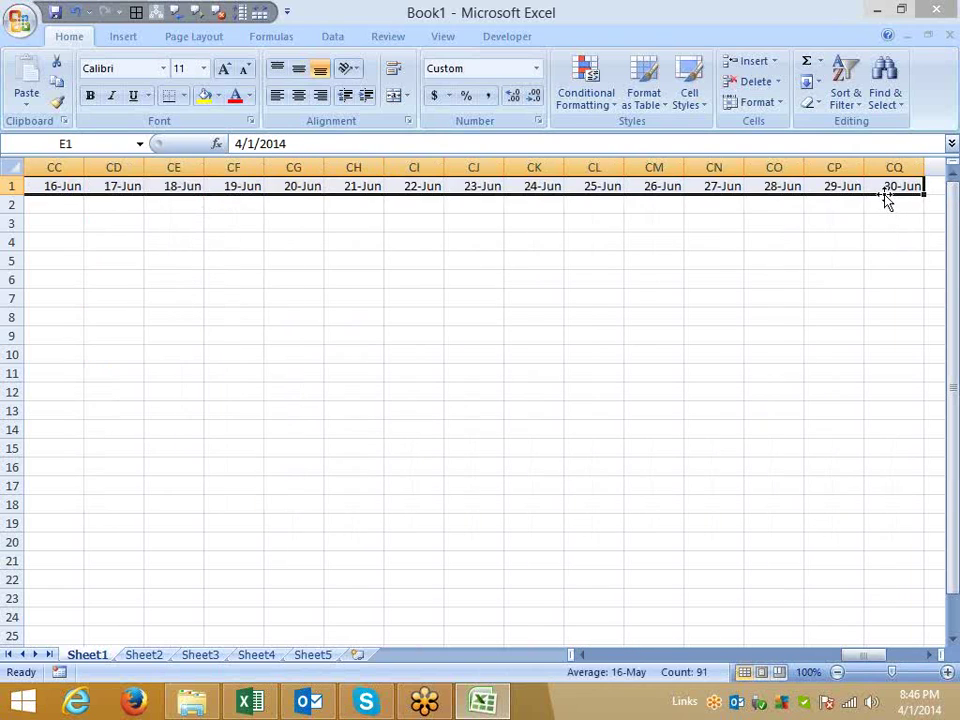
{"action": "right_click", "coordinate": [577, 185]}
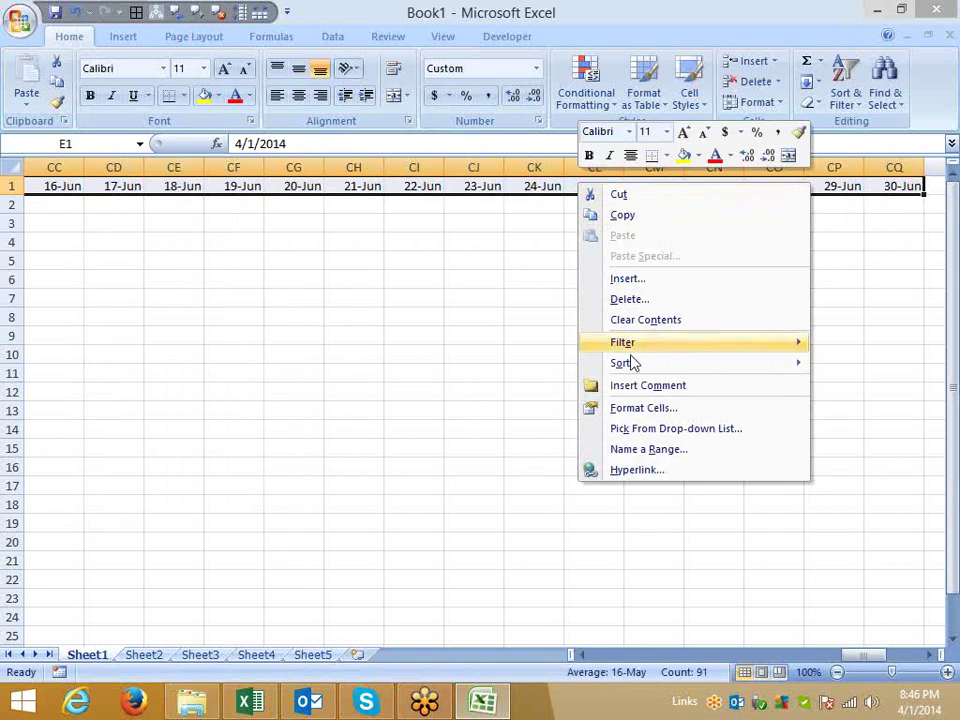
{"action": "left_click", "coordinate": [643, 408]}
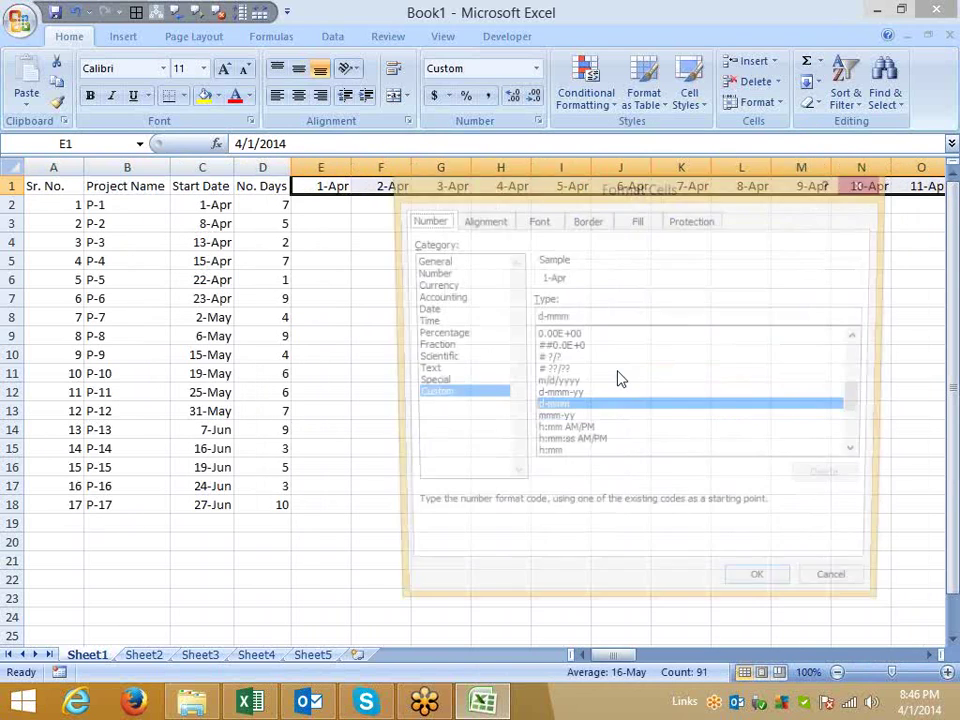
{"action": "left_click_drag", "start_coordinate": [580, 317], "coordinate": [507, 318]}
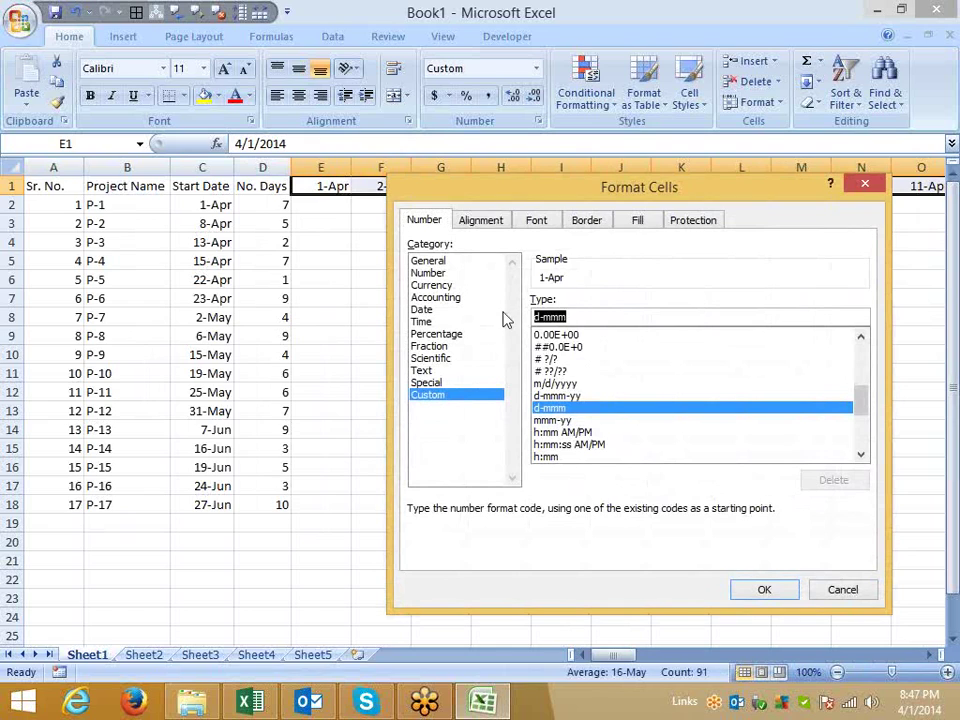
{"action": "type", "text": "DD"}
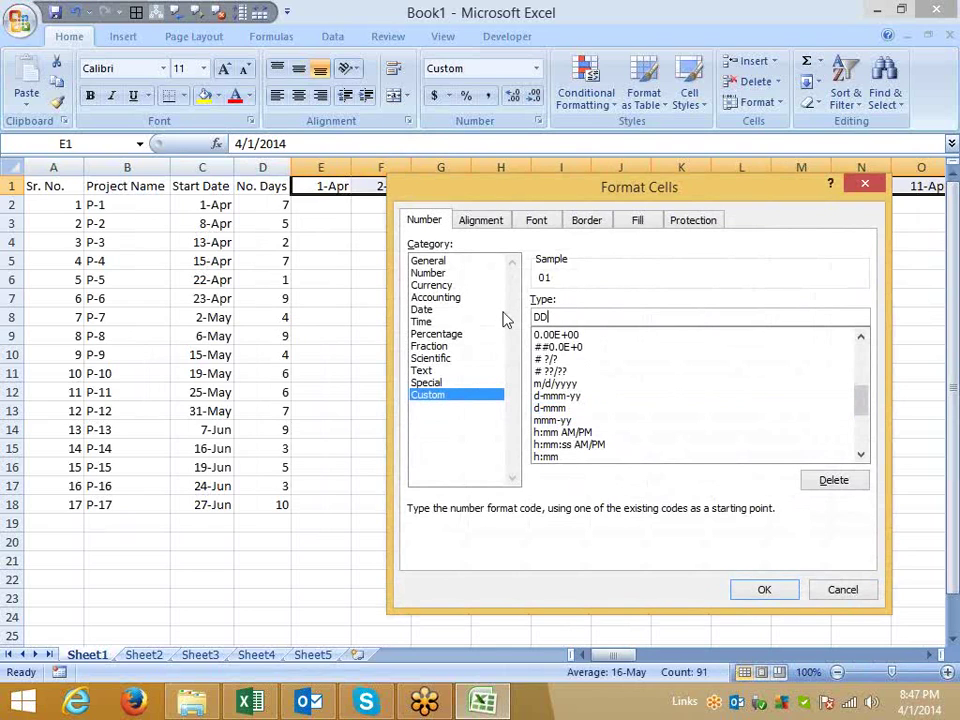
{"action": "left_click", "coordinate": [756, 586]}
{"action": "left_click", "coordinate": [369, 227]}
AutoFit all column widths on the sheet to their contents
{"action": "left_click", "coordinate": [17, 165]}
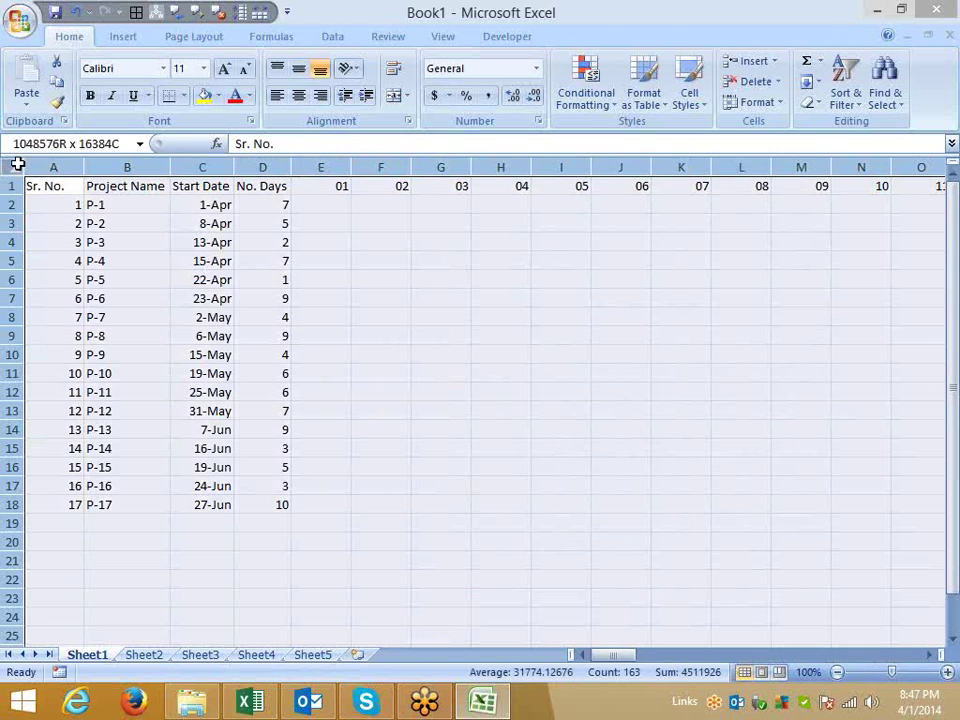
{"action": "double_click", "coordinate": [351, 167]}
{"action": "left_click", "coordinate": [403, 242]}
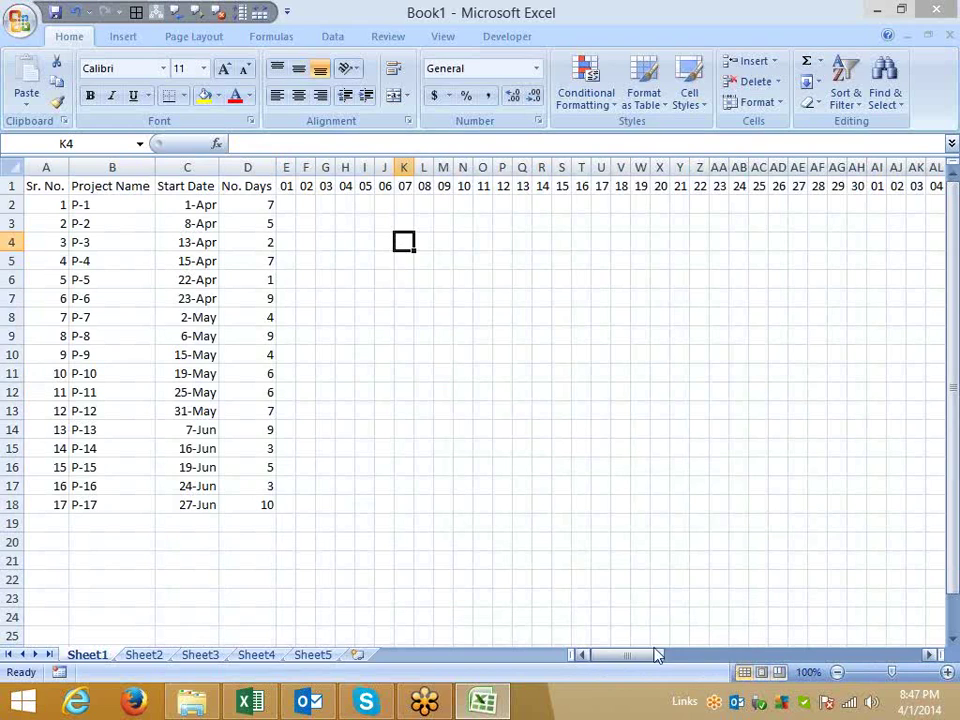
{"action": "mouse_move", "coordinate": [632, 660]}
{"action": "left_mouse_down"}
{"action": "mouse_move", "coordinate": [848, 663]}
{"action": "mouse_move", "coordinate": [617, 658]}
{"action": "left_mouse_up"}
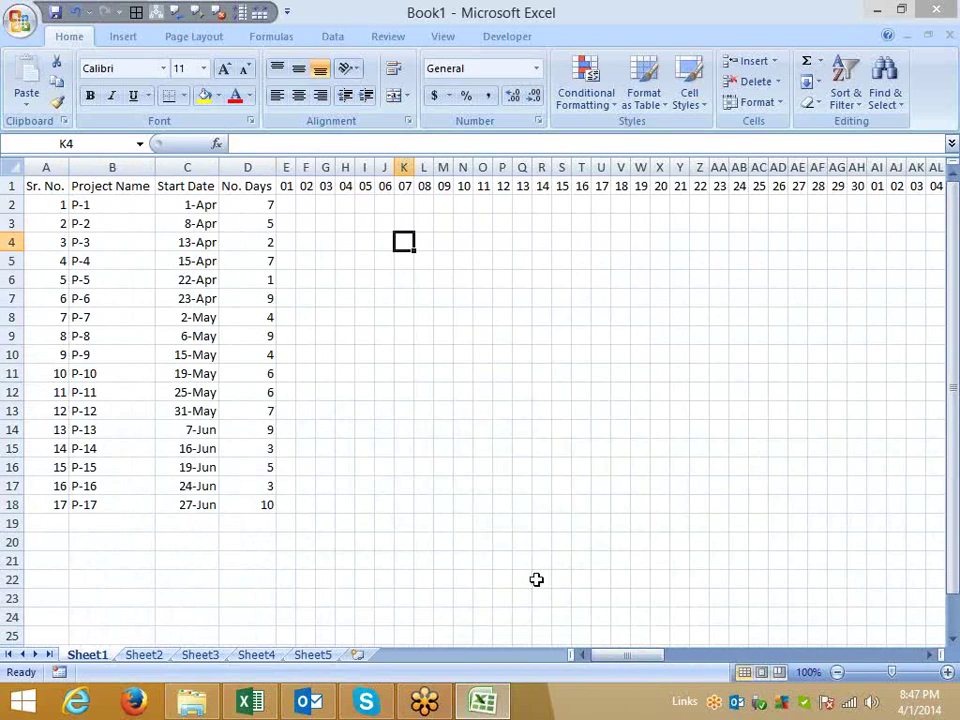
Fill E2:K2 with red to mark the seven days of project P-1 from 1-Apr
{"action": "left_click", "coordinate": [192, 219]}
{"action": "left_click", "coordinate": [187, 204]}
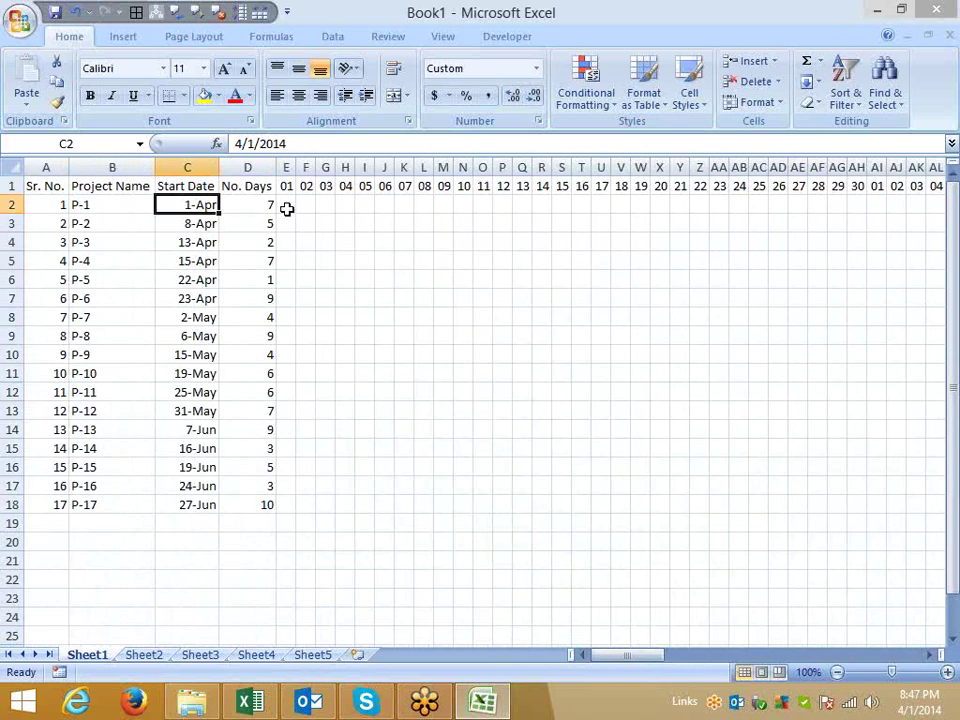
{"action": "left_click_drag", "start_coordinate": [286, 206], "coordinate": [404, 205]}
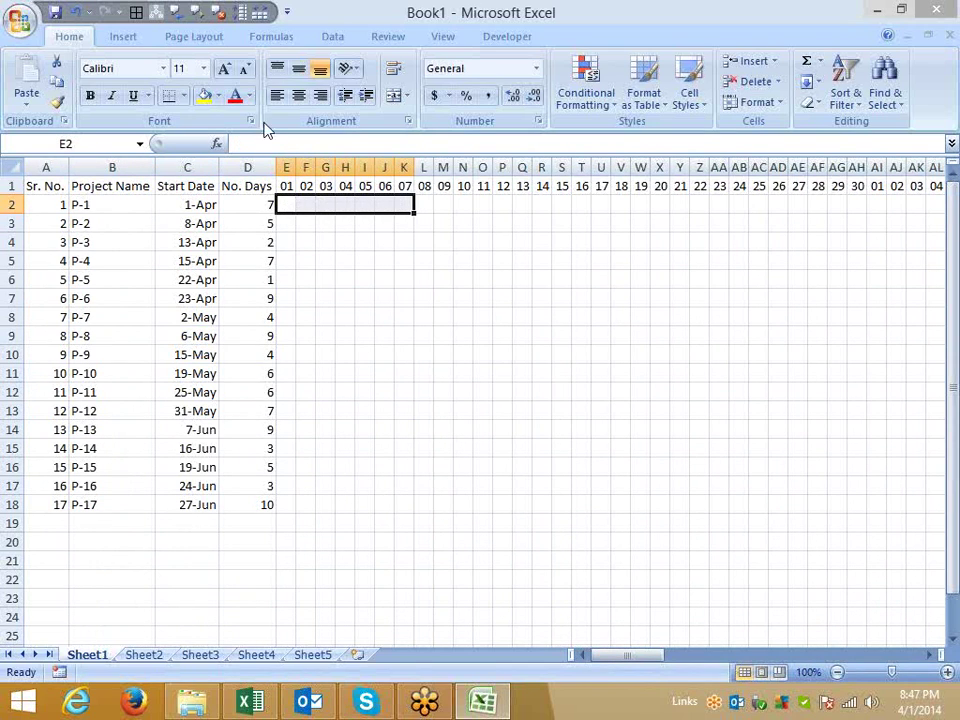
{"action": "left_click", "coordinate": [218, 96]}
{"action": "left_click", "coordinate": [218, 236]}
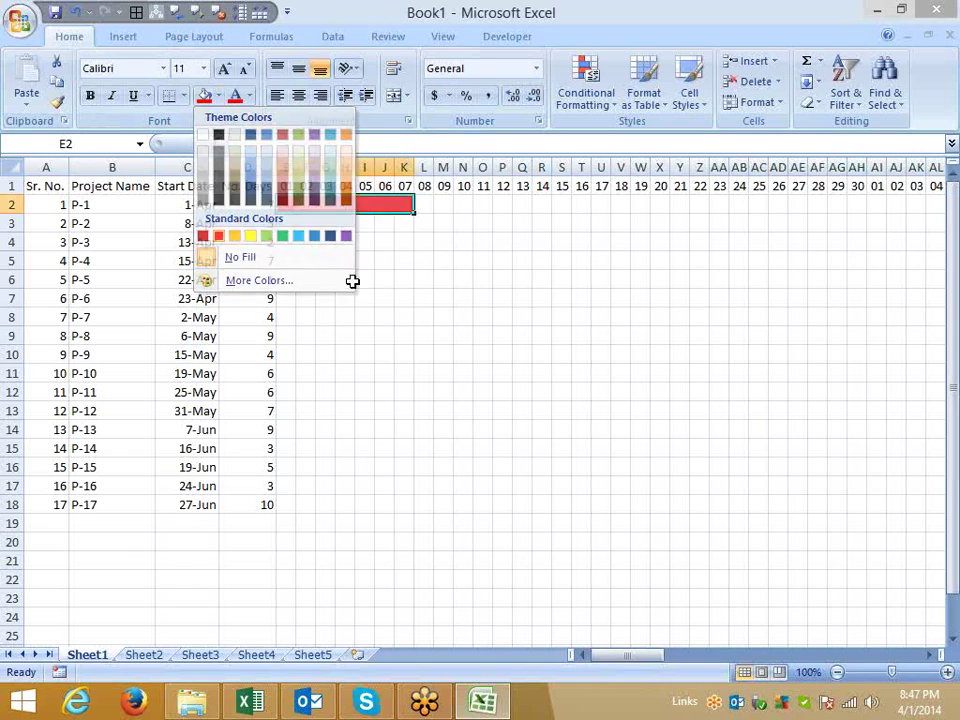
{"action": "left_click", "coordinate": [404, 298]}
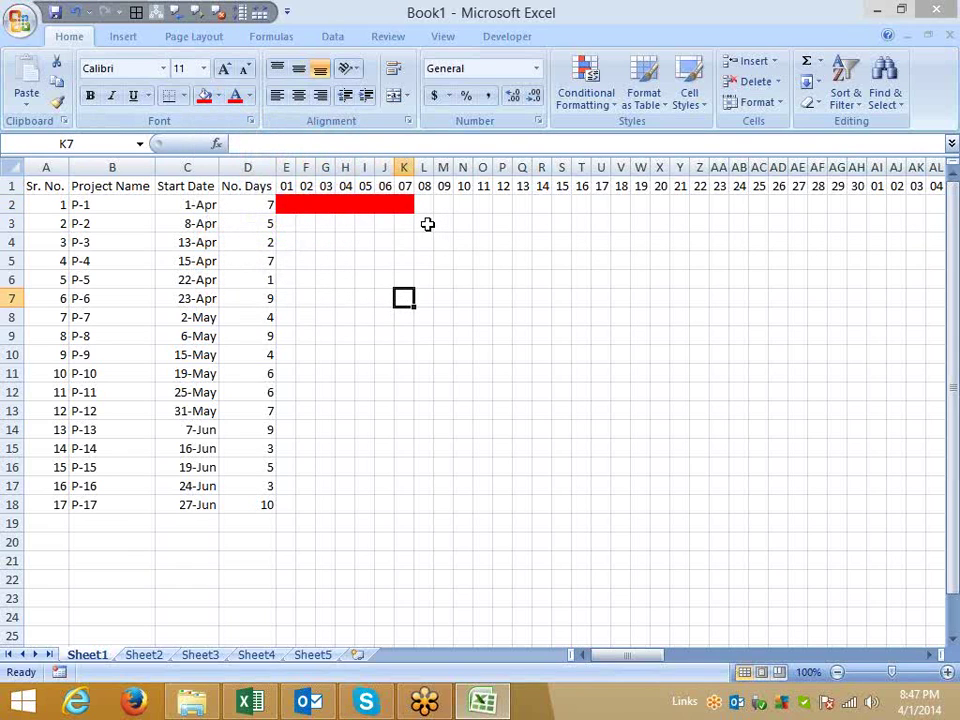
Fill L3:P3 with the same red to mark the five days of project P-2 from 8-Apr
{"action": "left_click_drag", "start_coordinate": [427, 224], "coordinate": [497, 224]}
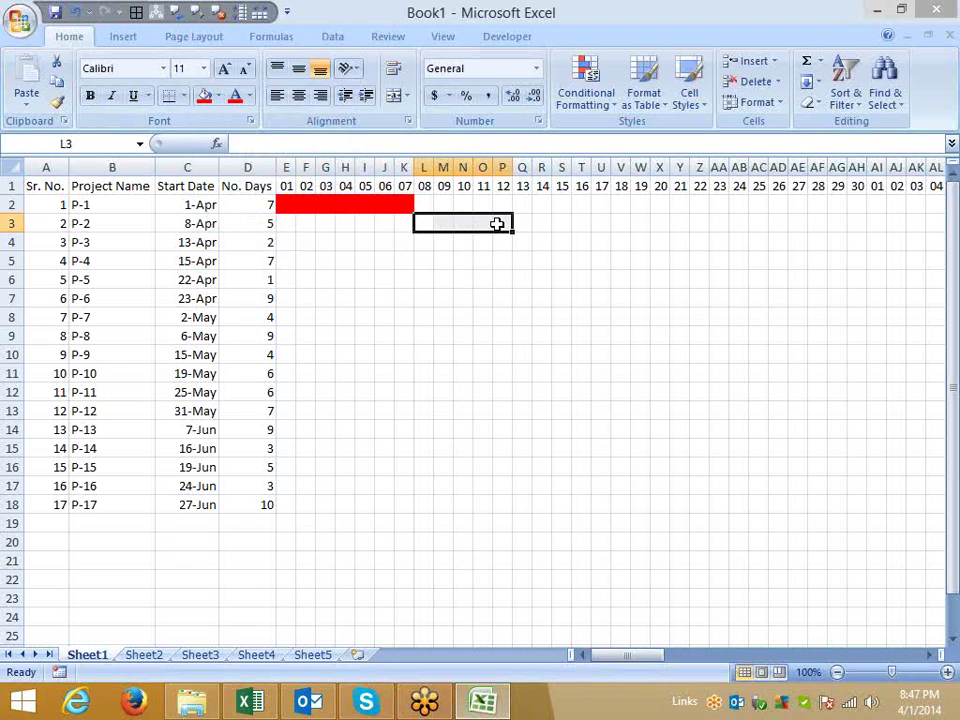
{"action": "left_click", "coordinate": [205, 96]}
{"action": "left_click", "coordinate": [521, 243]}
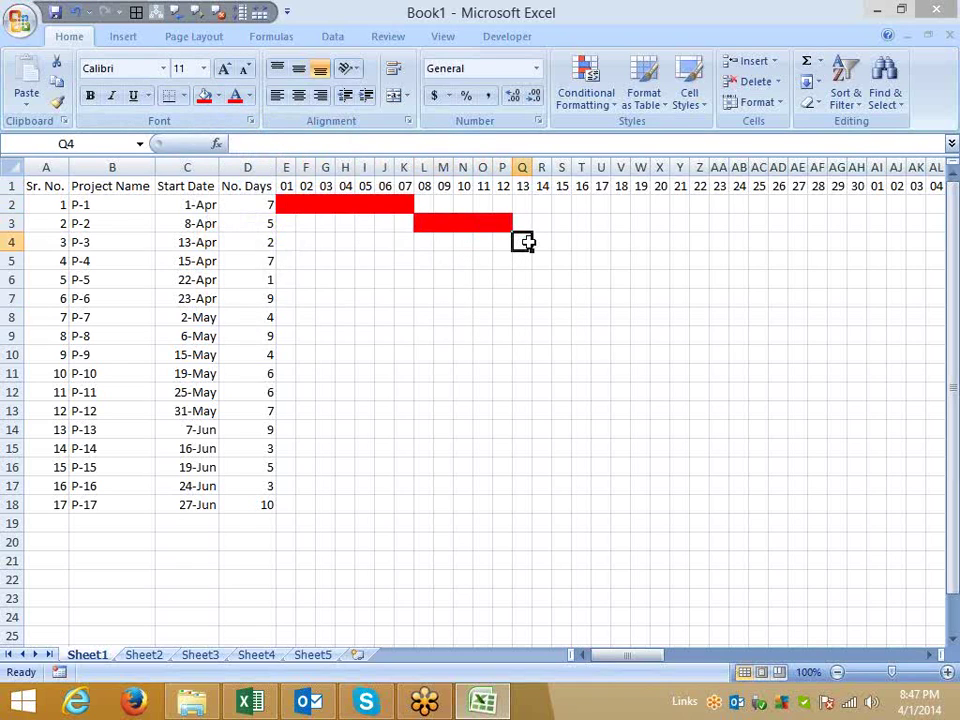
Fill Q4:R4 with red to mark the two days of project P-3 from 13-Apr
{"action": "left_click_drag", "start_coordinate": [521, 243], "coordinate": [541, 242]}
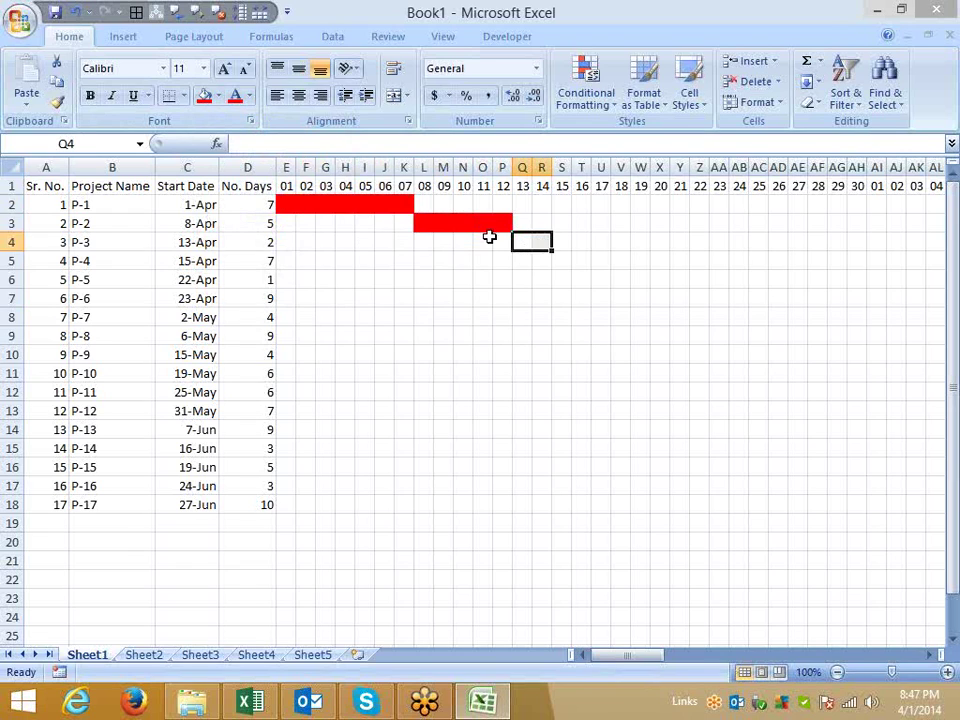
{"action": "left_click", "coordinate": [205, 96]}
{"action": "left_click_drag", "start_coordinate": [561, 242], "coordinate": [601, 243]}
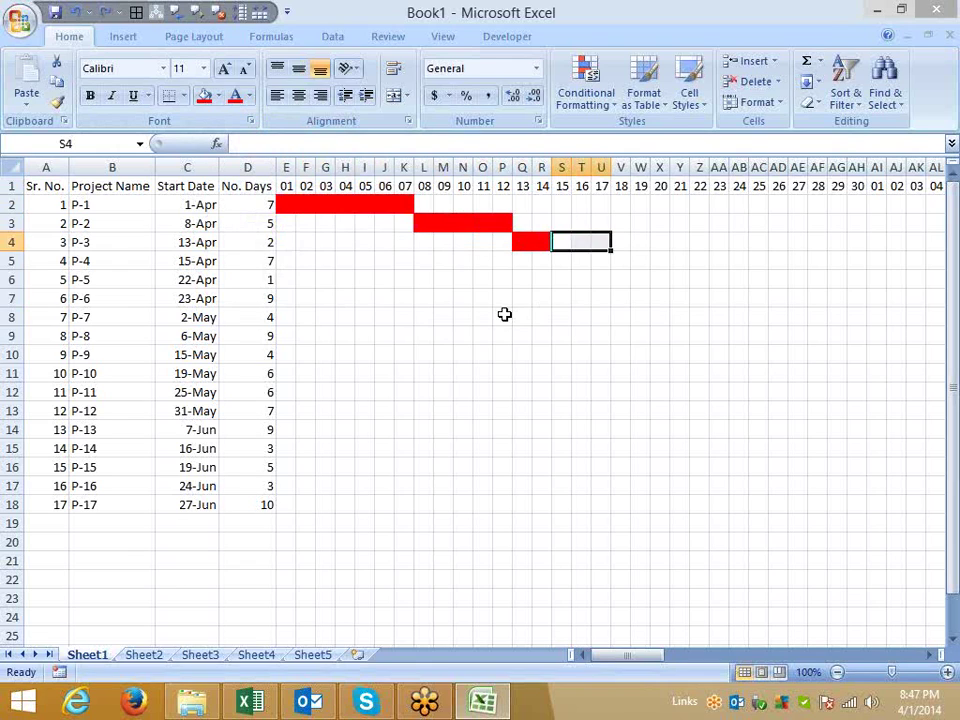
Undo the red fills marking the days of projects P-1, P-2 and P-3
{"action": "key", "text": "ctrl+z"}
{"action": "key", "text": "ctrl+z"}
{"action": "key", "text": "ctrl+z"}
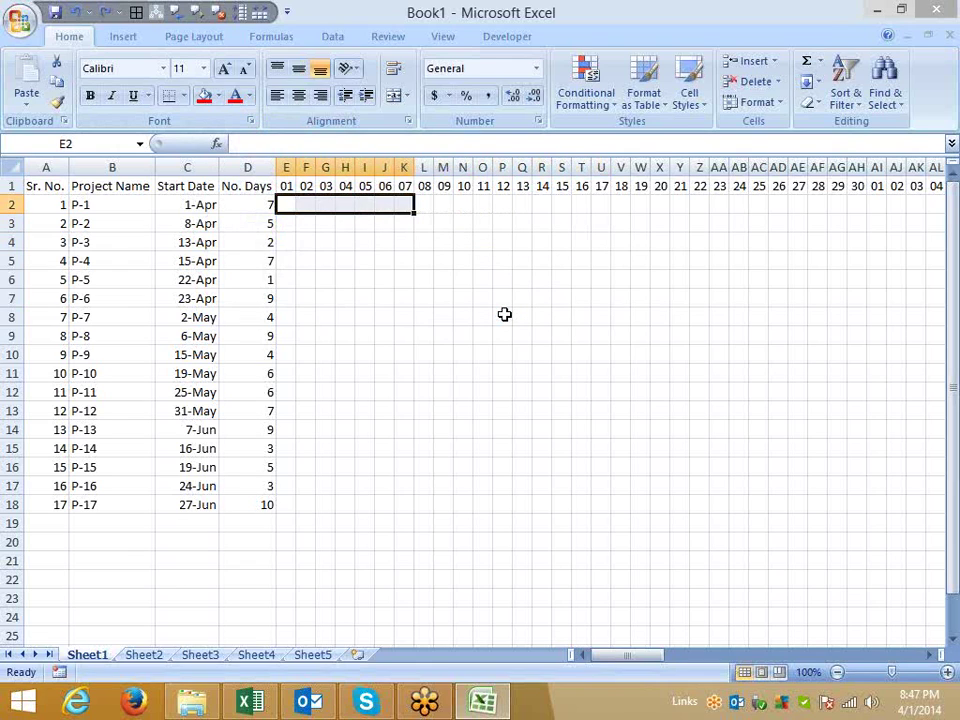
Begin an AND formula in E2 whose first condition is C2>=E1, comparing the start date with the timeline date
{"action": "key", "text": "Left"}
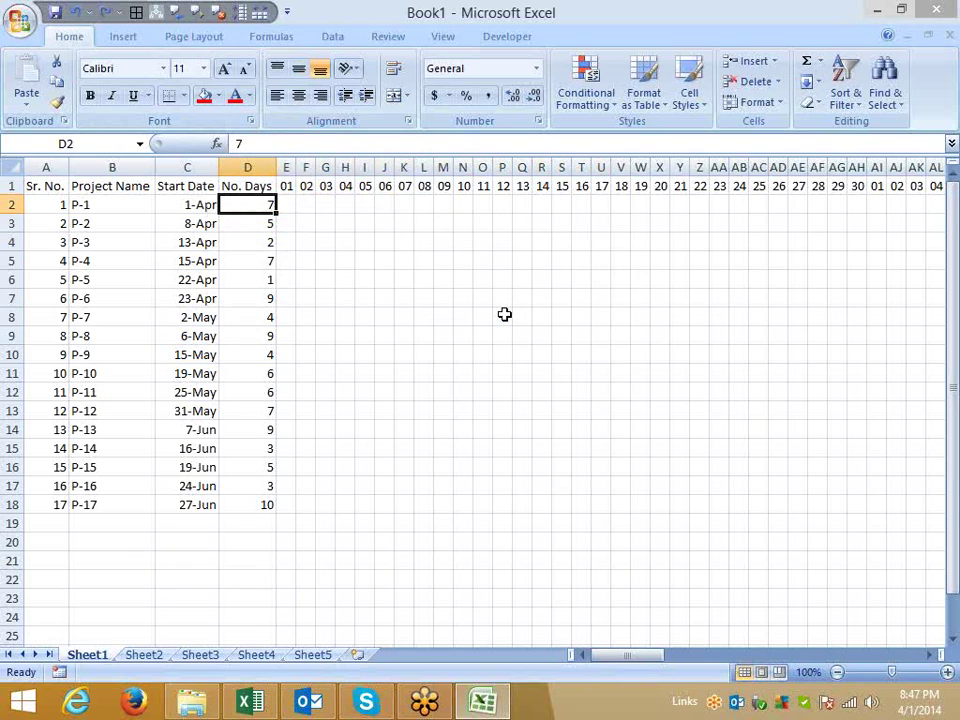
{"action": "key", "text": "Right"}
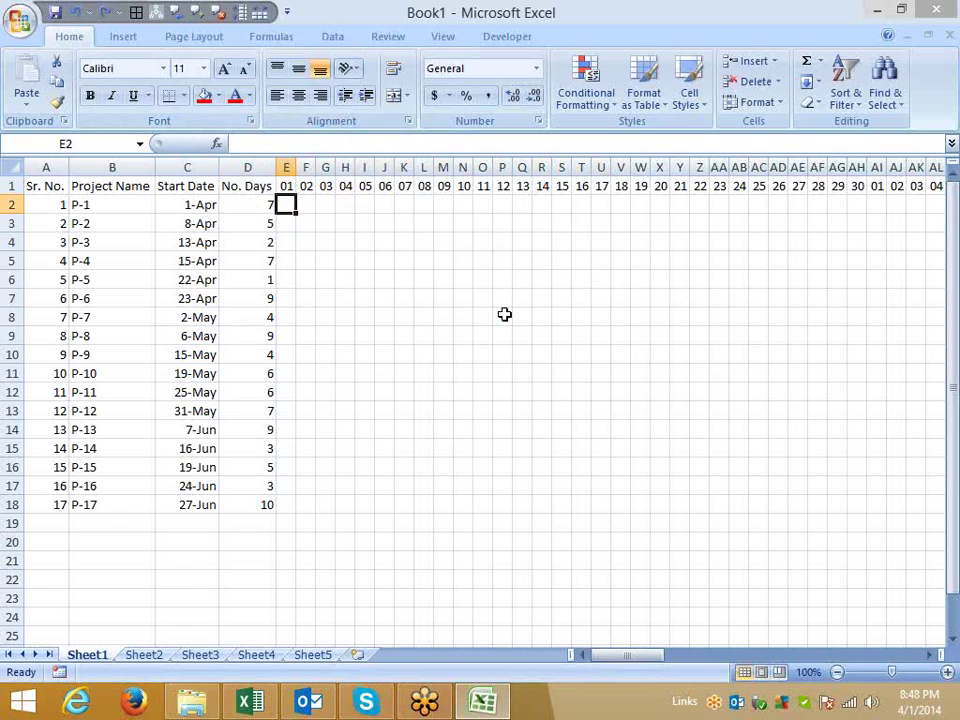
{"action": "type", "text": "=AND"}
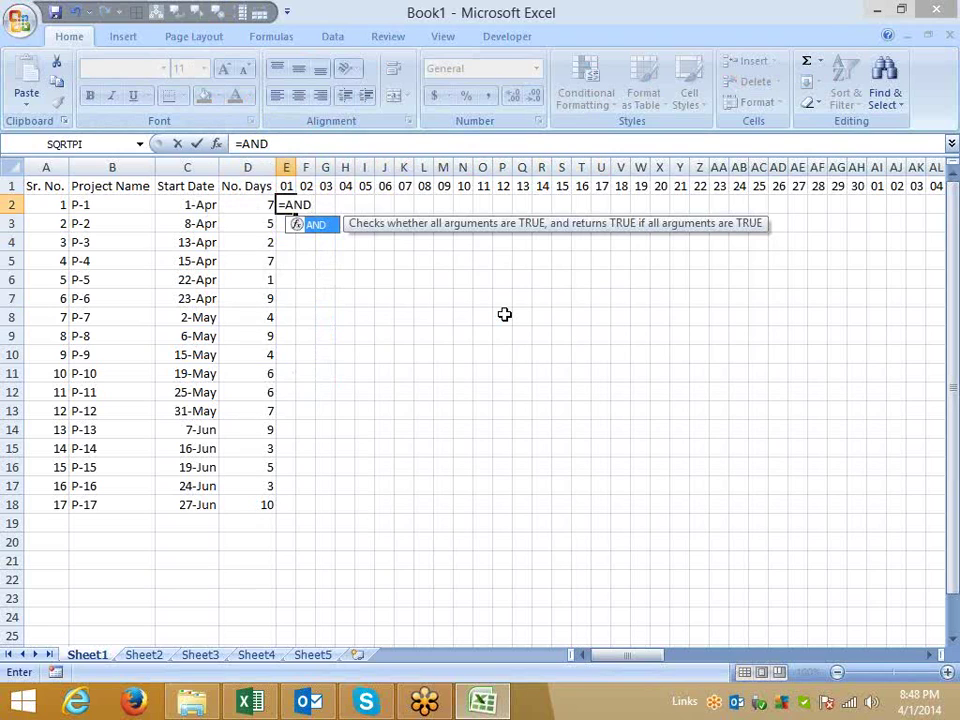
{"action": "left_click", "coordinate": [207, 205]}
{"action": "left_click", "coordinate": [287, 203]}
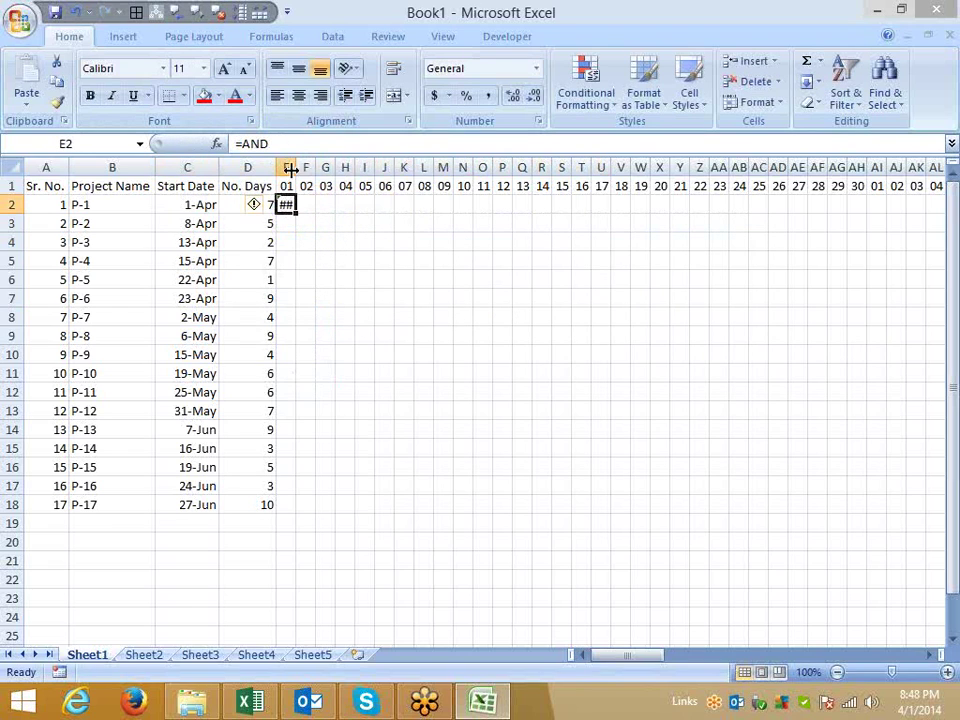
{"action": "left_click", "coordinate": [279, 145]}
{"action": "type", "text": "("}
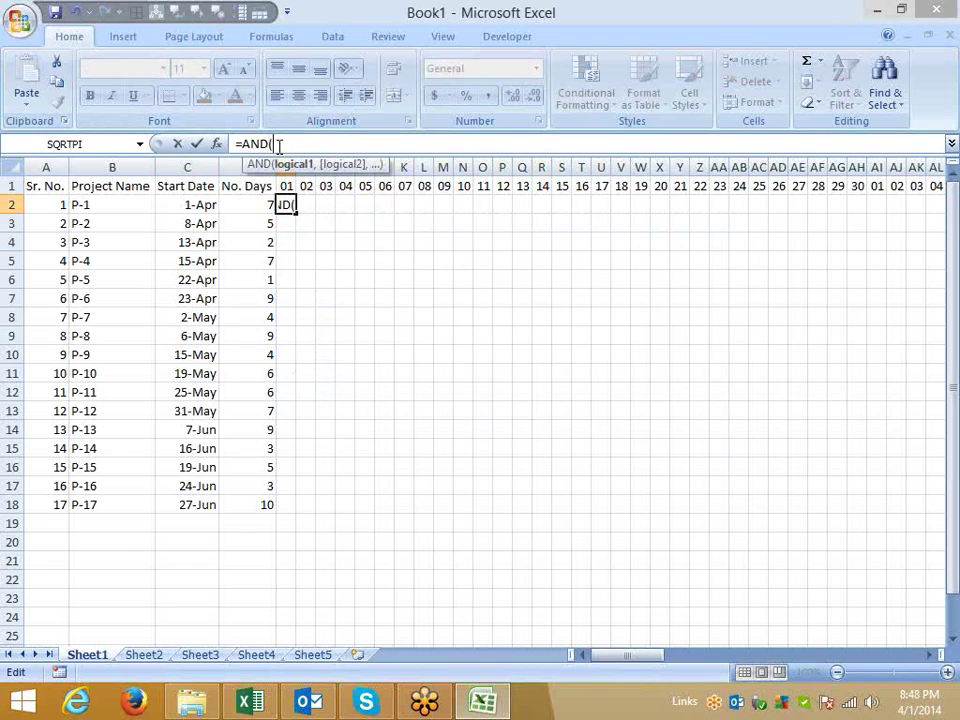
{"action": "left_click", "coordinate": [196, 202]}
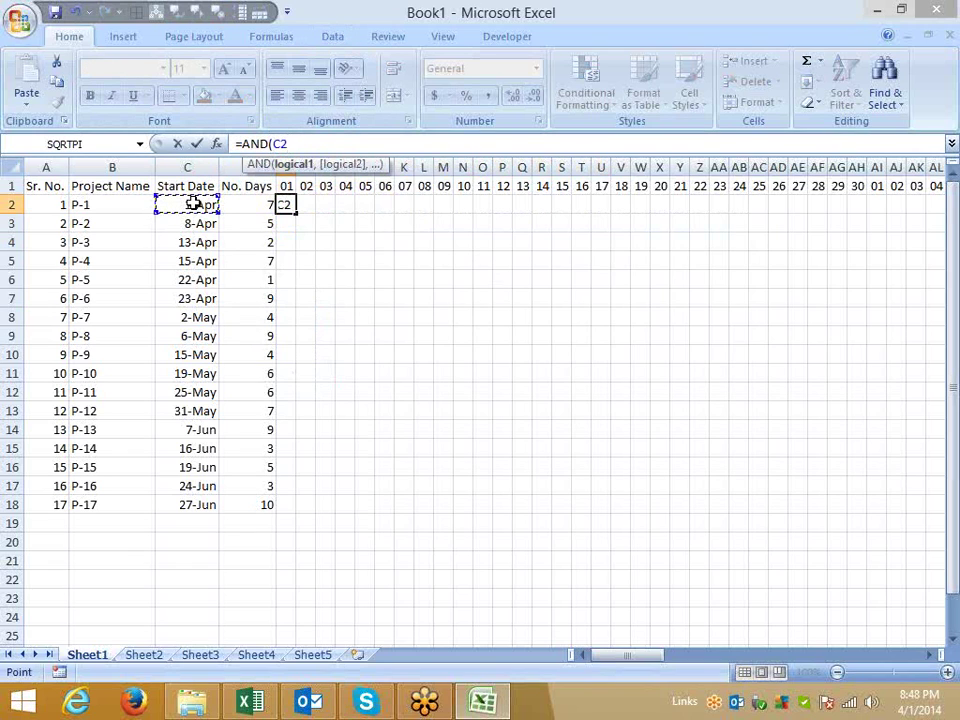
{"action": "type", "text": ">="}
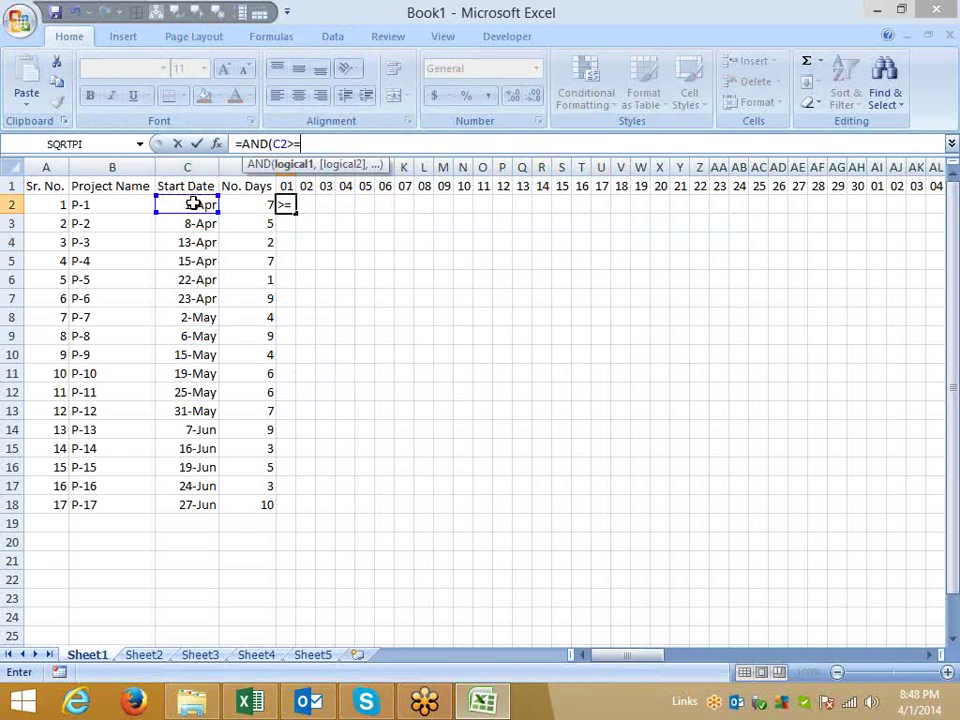
{"action": "left_click", "coordinate": [284, 186]}
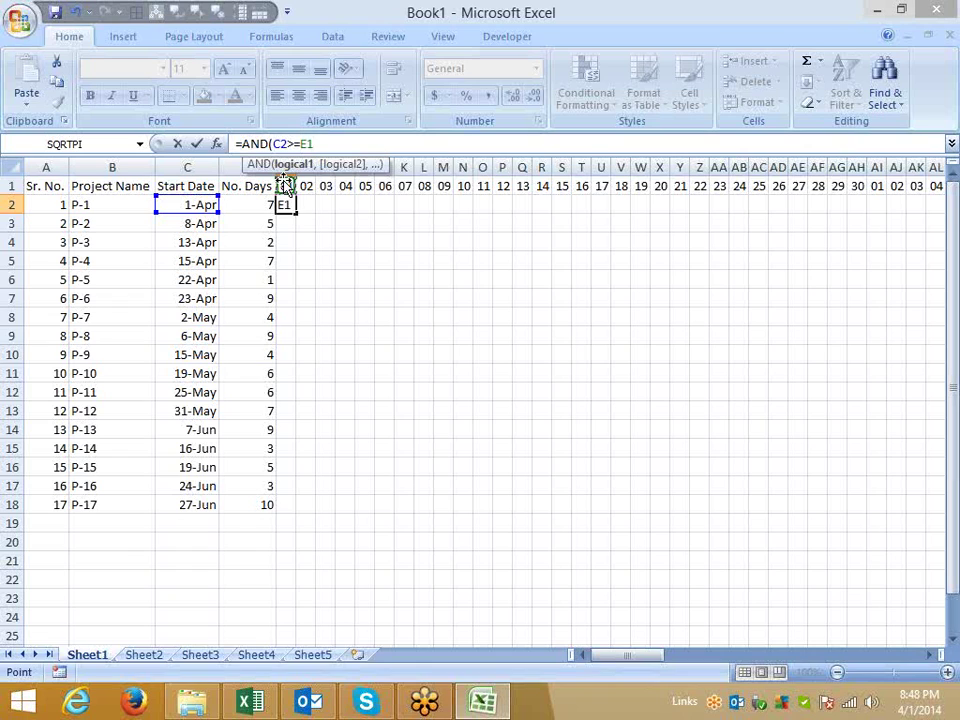
{"action": "type", "text": ","}
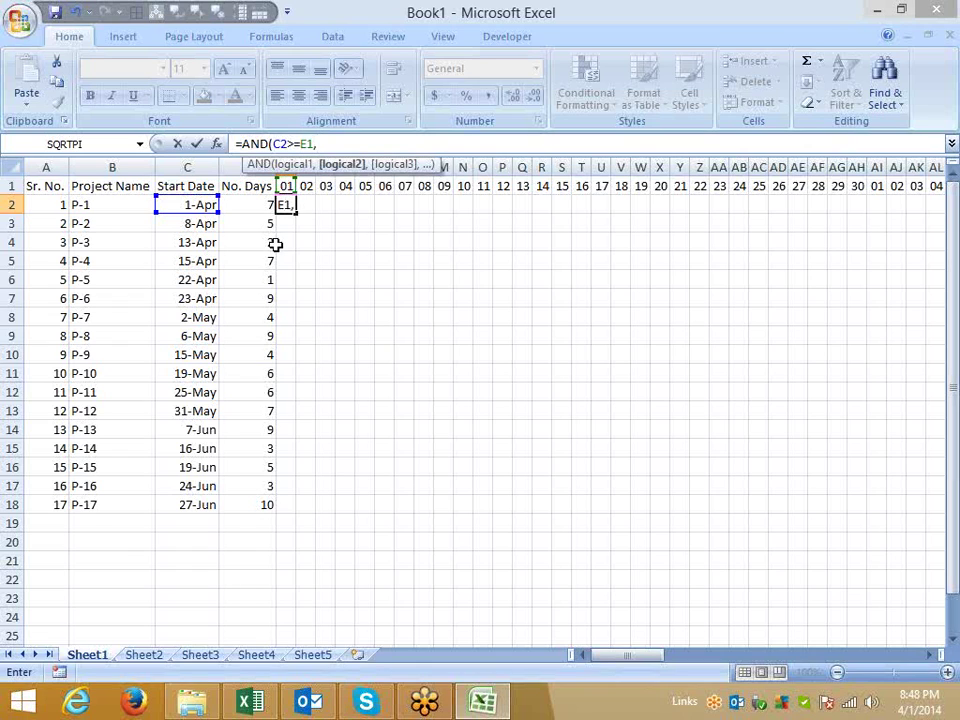
Add the second condition C2<=E1+D2 to the AND formula in E2 and enter it
{"action": "left_click", "coordinate": [204, 207]}
{"action": "type", "text": "<="}
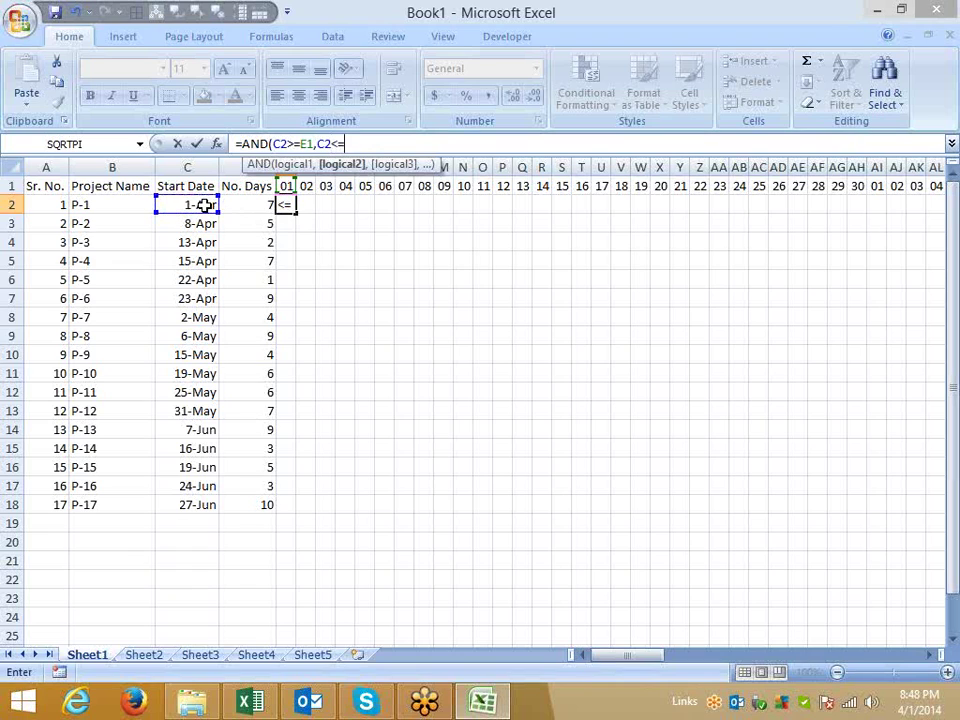
{"action": "left_click", "coordinate": [286, 186]}
{"action": "type", "text": "+"}
{"action": "left_click", "coordinate": [247, 205]}
{"action": "key", "text": "Return"}
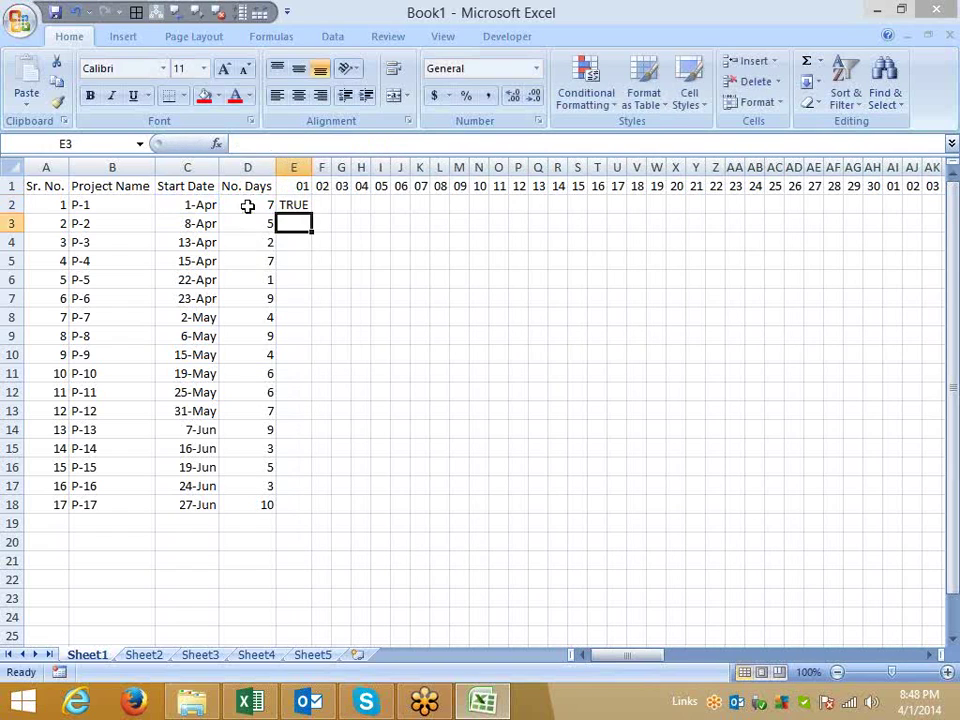
Copy the expression AND(C2>=E1,C2<=E1+D2) from E2 without its equals sign, leaving the cell's formula as it is
{"action": "key", "text": "Up"}
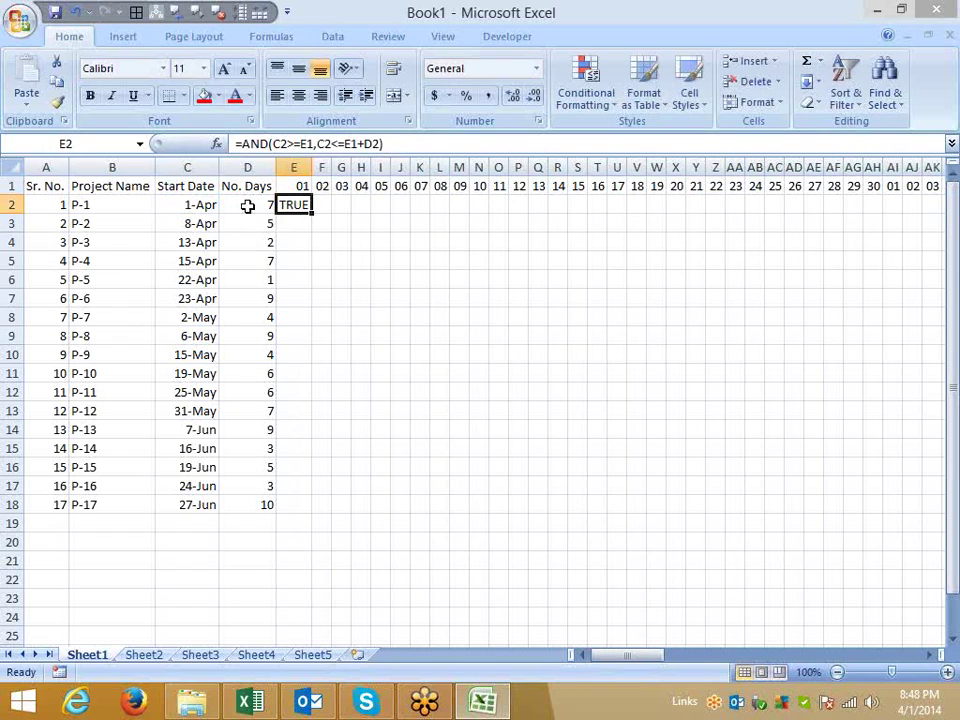
{"action": "left_click", "coordinate": [390, 144]}
{"action": "left_click_drag", "start_coordinate": [390, 144], "coordinate": [243, 144]}
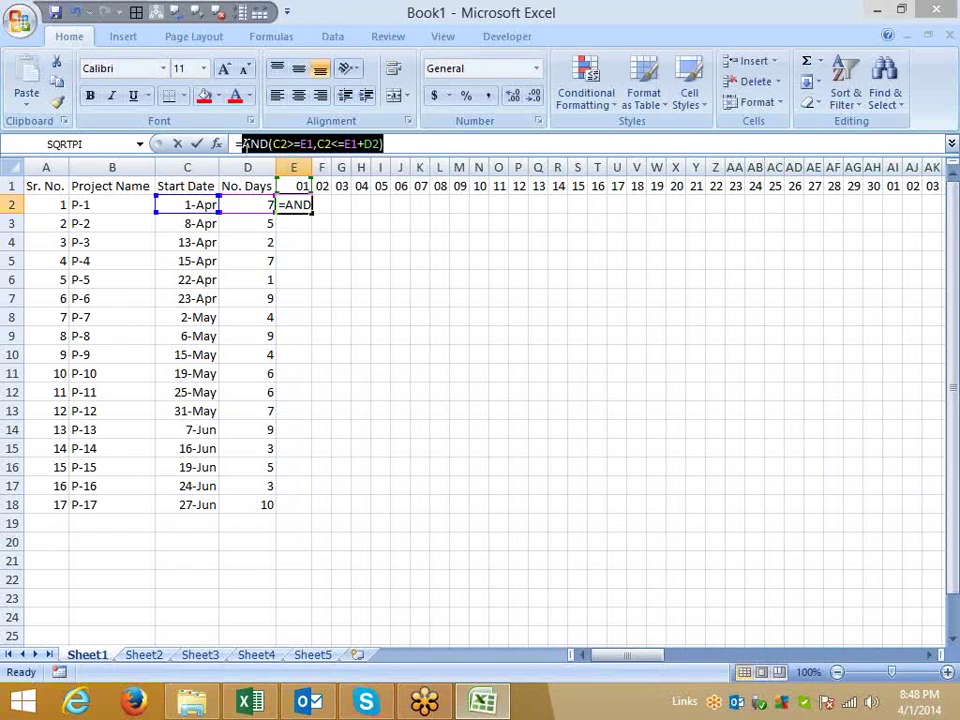
{"action": "key", "text": "Escape"}
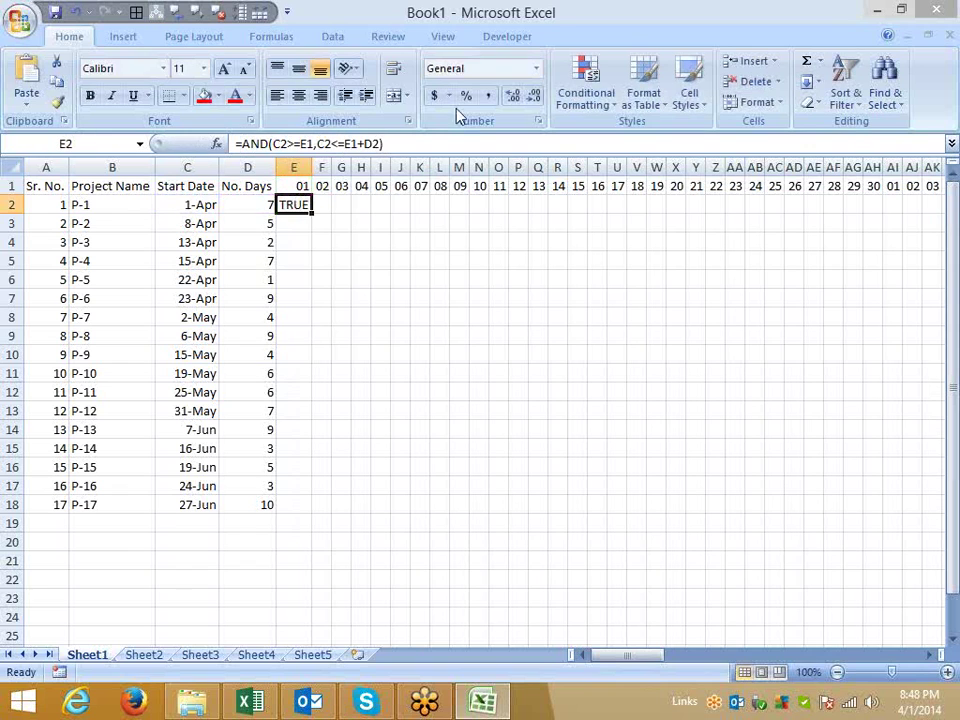
Start a formula-based conditional formatting rule for E2 and paste the copied AND expression as its condition
{"action": "left_click", "coordinate": [585, 97]}
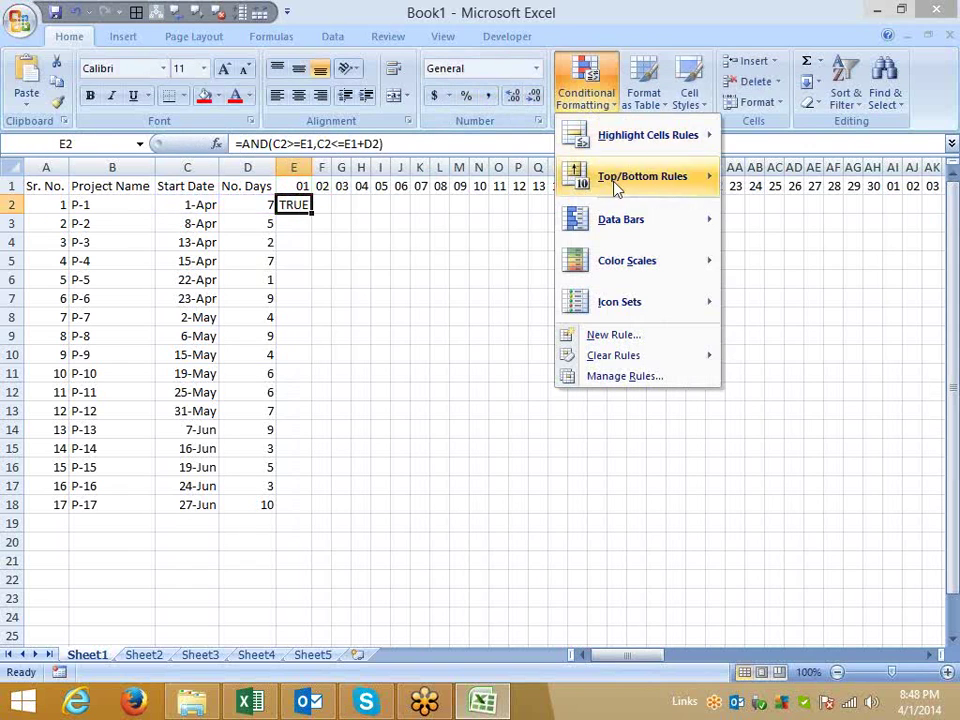
{"action": "left_click", "coordinate": [613, 335]}
{"action": "left_click", "coordinate": [256, 177]}
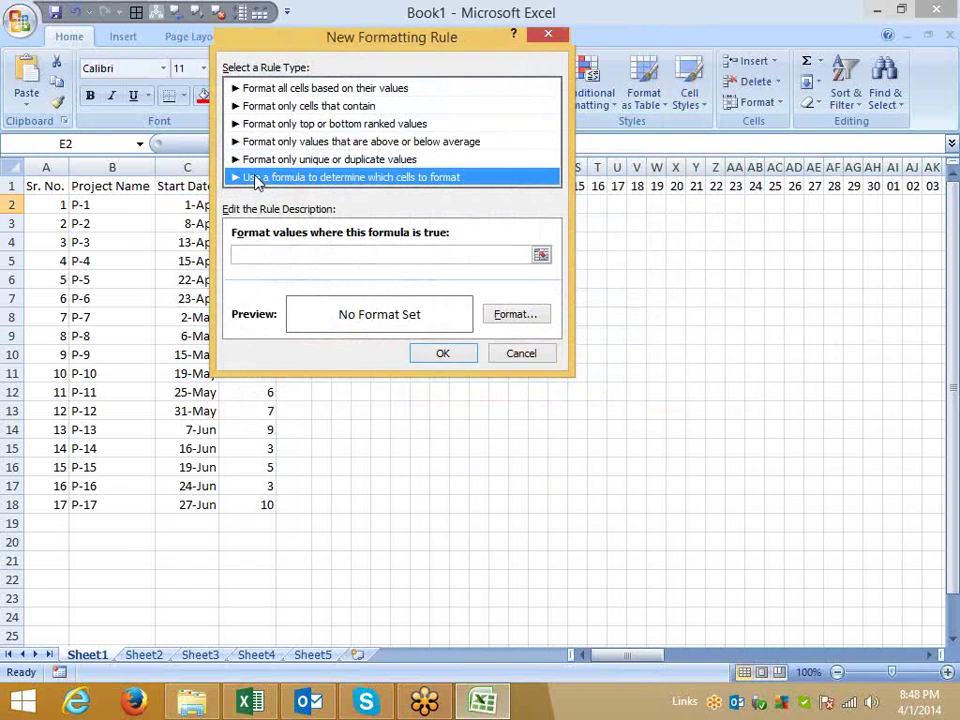
{"action": "left_click", "coordinate": [285, 252]}
{"action": "key", "text": "ctrl+v"}
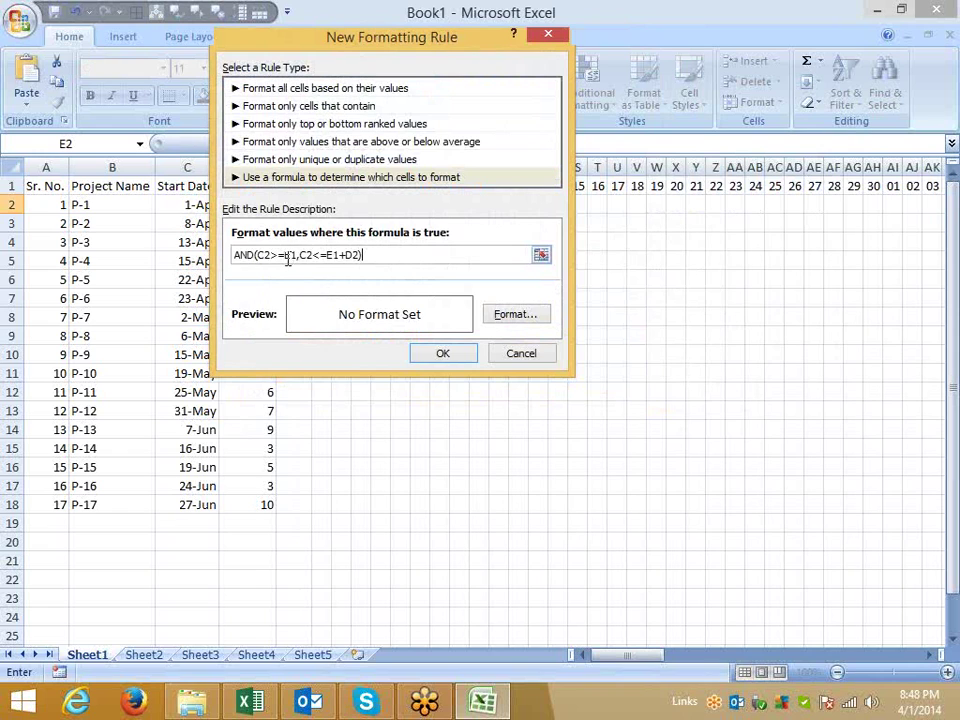
{"action": "left_click_drag", "start_coordinate": [344, 53], "coordinate": [566, 198]}
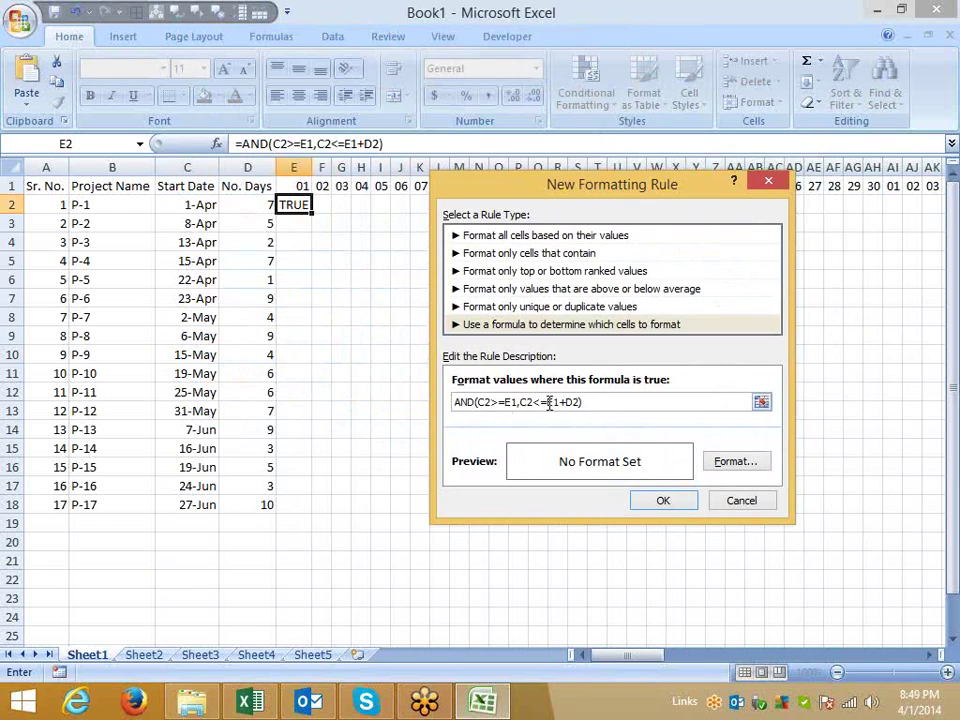
Make the rule's references mixed so the condition reads AND($C2>=E$1,$C2<=E$1+$D2)
{"action": "left_click", "coordinate": [479, 402]}
{"action": "type", "text": "$"}
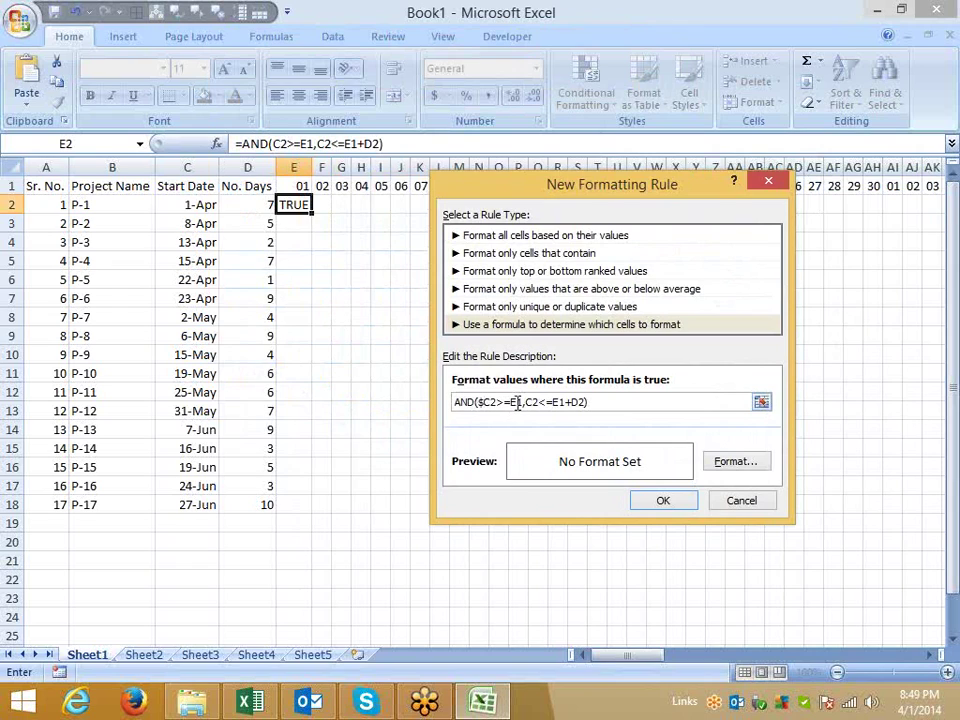
{"action": "left_click", "coordinate": [515, 402]}
{"action": "type", "text": "$"}
{"action": "left_click", "coordinate": [533, 402]}
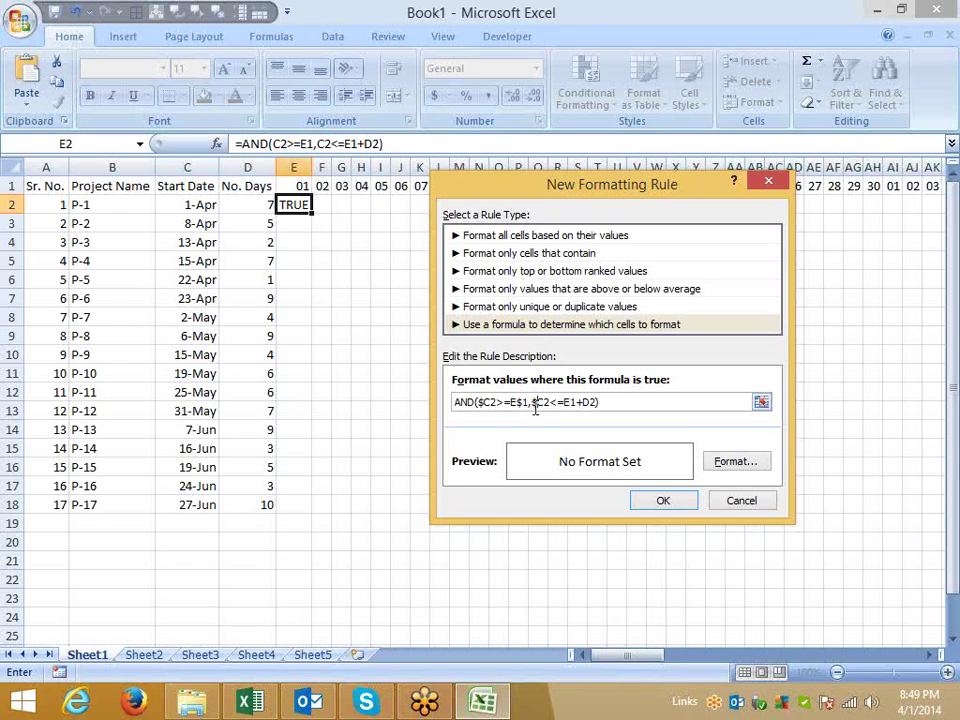
{"action": "type", "text": "$1,$"}
Give the formatting rule a green background fill and confirm the new rule
{"action": "left_click", "coordinate": [745, 461]}
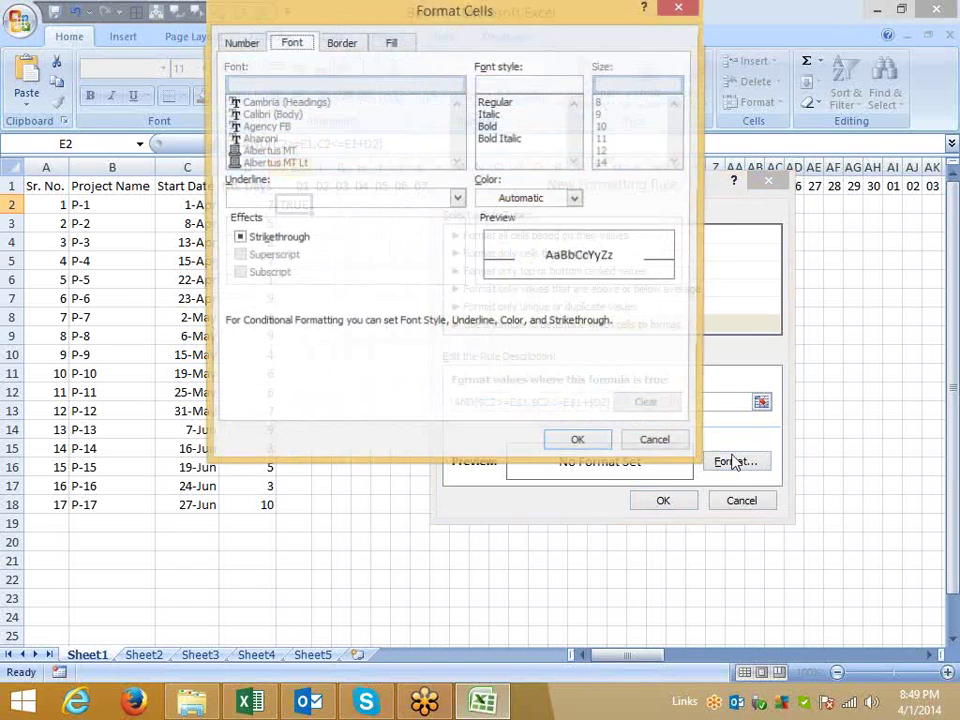
{"action": "left_click", "coordinate": [391, 45]}
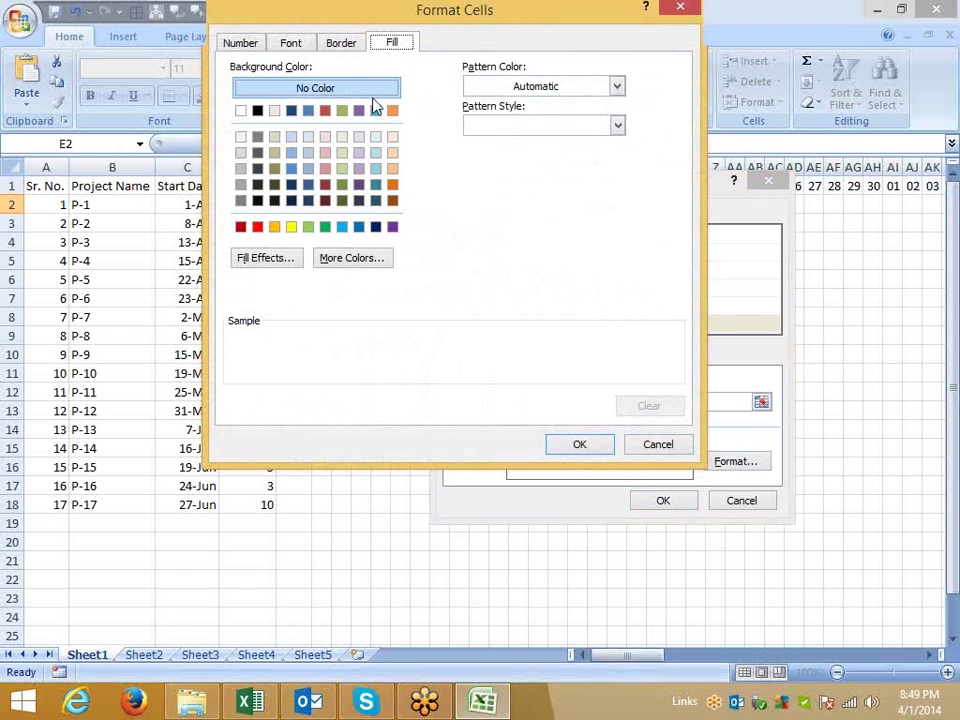
{"action": "left_click", "coordinate": [325, 226]}
{"action": "left_click", "coordinate": [580, 444]}
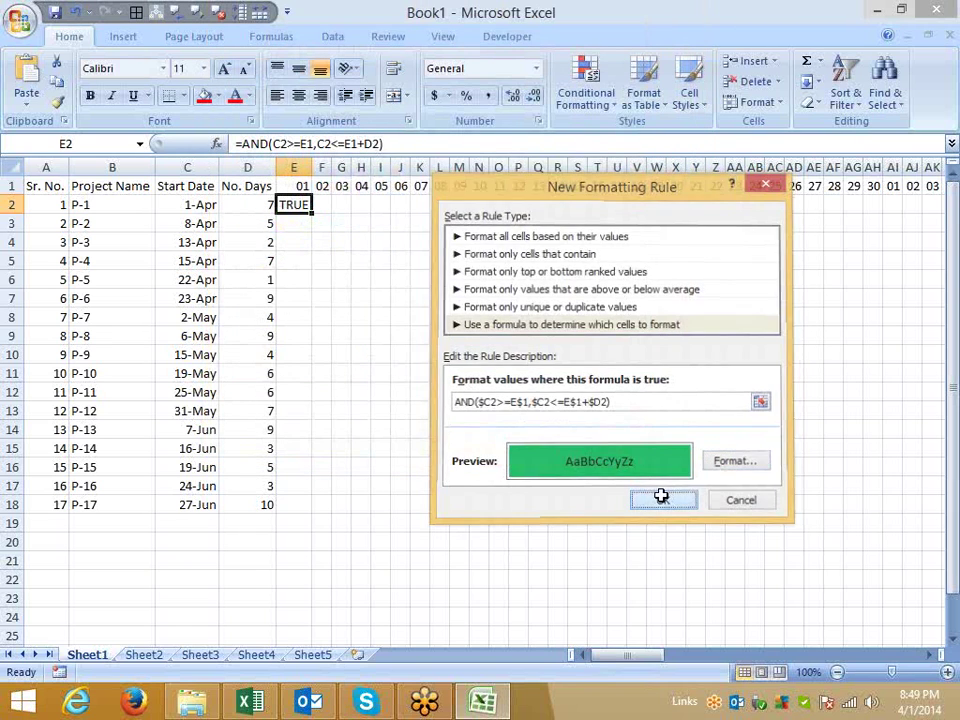
{"action": "left_click", "coordinate": [663, 499]}
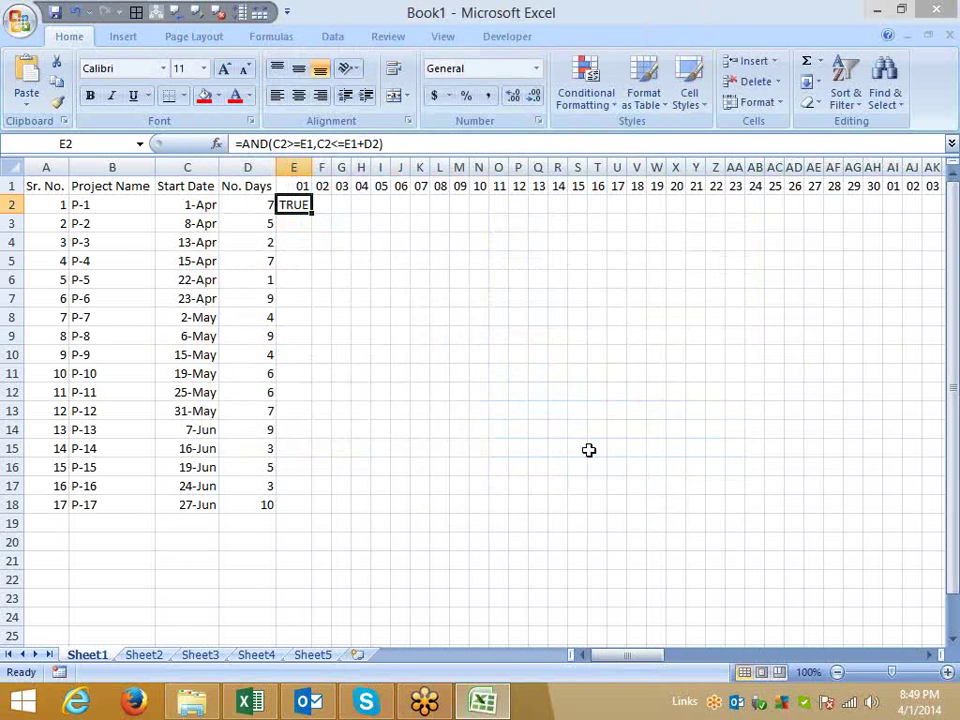
Delete the AND formula from cell E2
{"action": "key", "text": "Down"}
{"action": "key", "text": "Up"}
{"action": "key", "text": "Delete"}
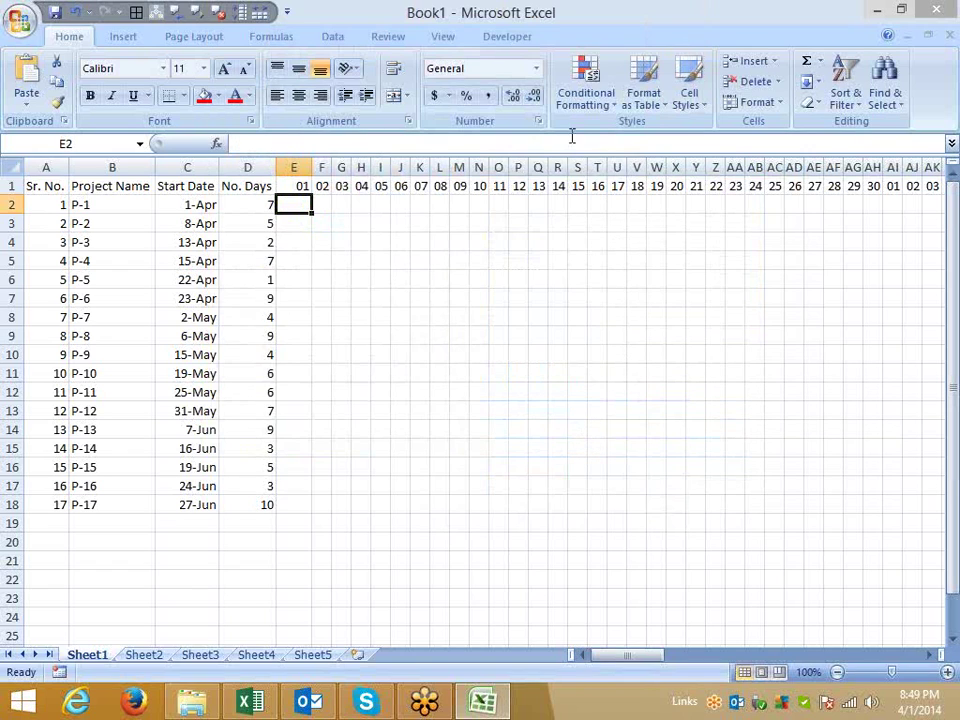
Edit E2's conditional formatting rule to remove the quotation marks, leaving =AND($C2>=E$1,$C2<=E$1+$D2), and apply it
{"action": "left_click", "coordinate": [580, 100]}
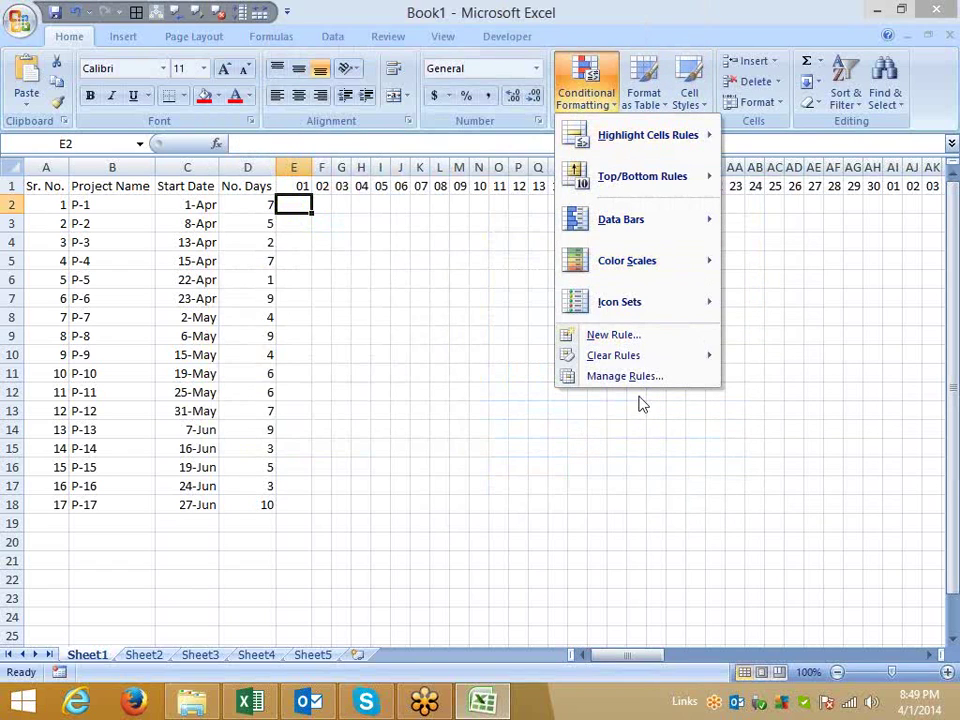
{"action": "left_click", "coordinate": [638, 396]}
{"action": "left_click", "coordinate": [581, 104]}
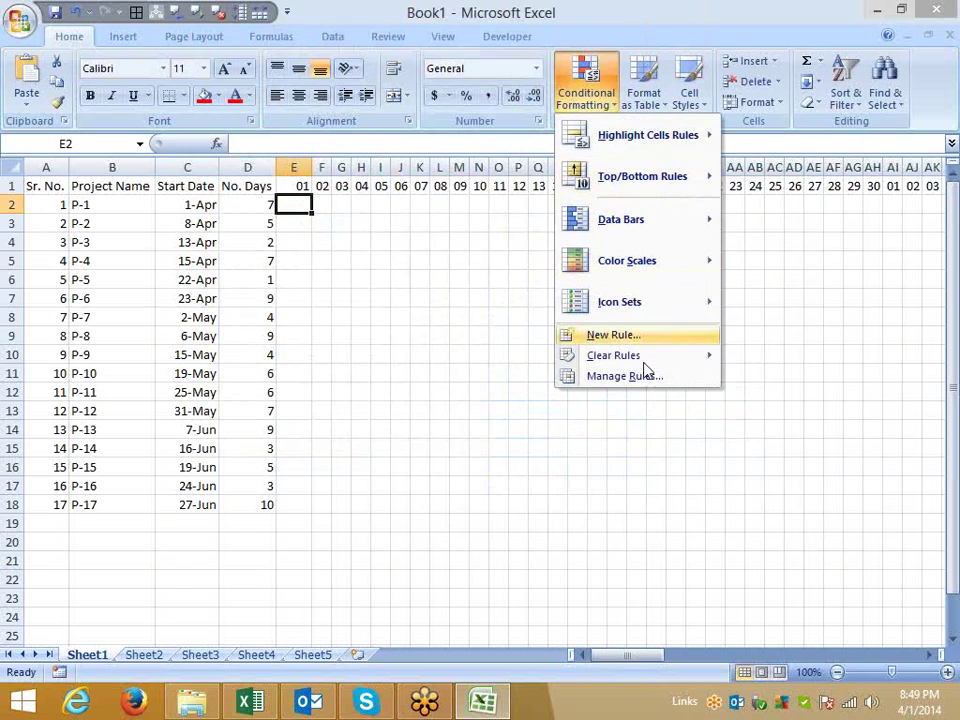
{"action": "left_click", "coordinate": [645, 377]}
{"action": "double_click", "coordinate": [529, 332]}
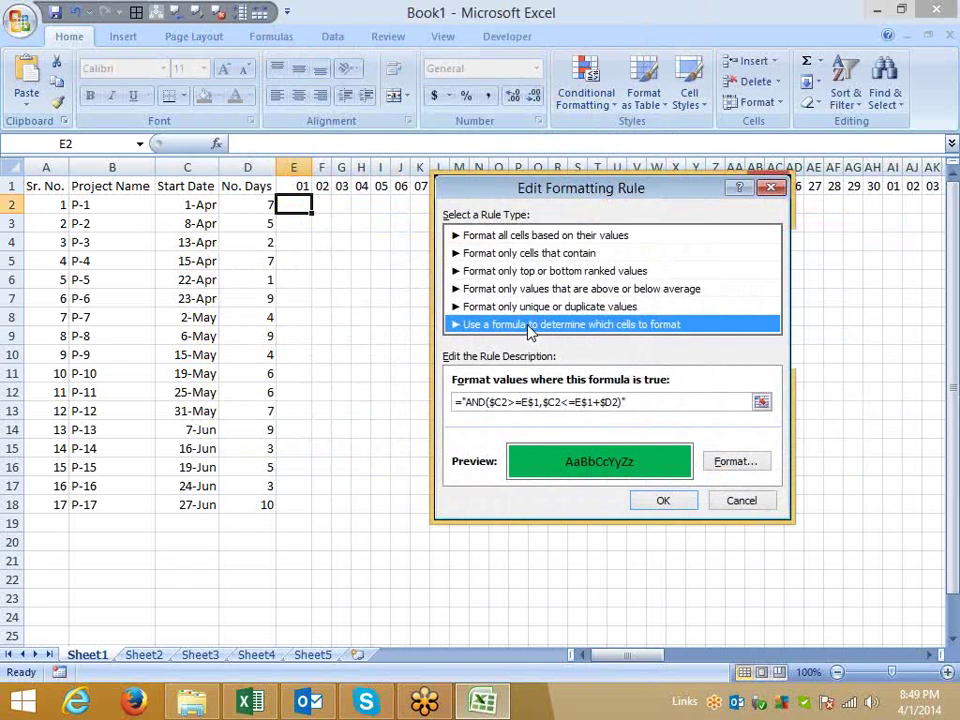
{"action": "left_click", "coordinate": [466, 402]}
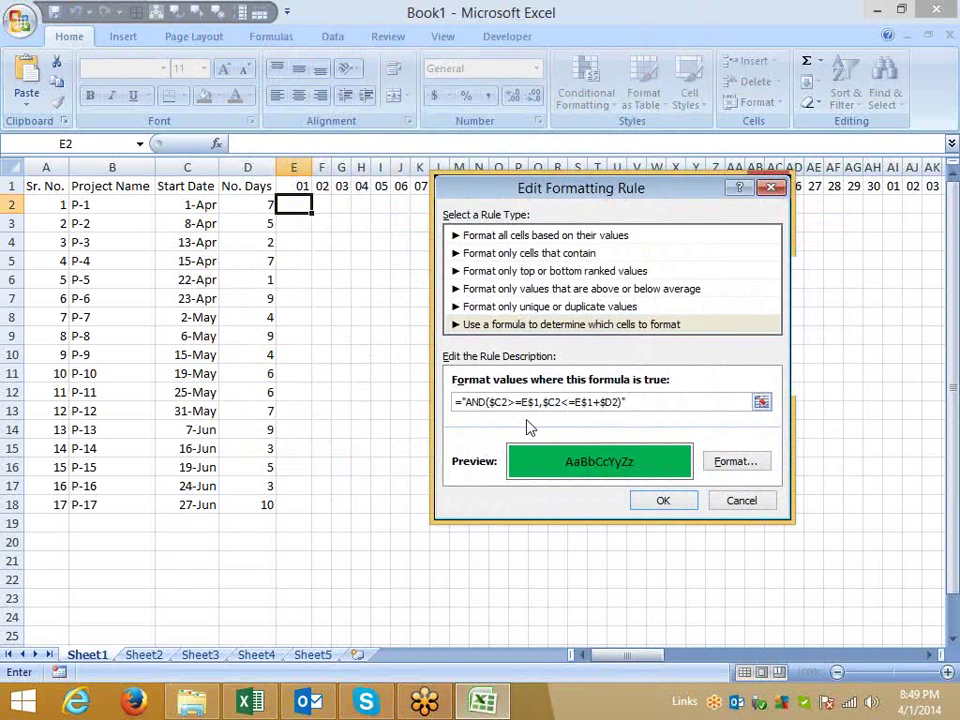
{"action": "key", "text": "BackSpace"}
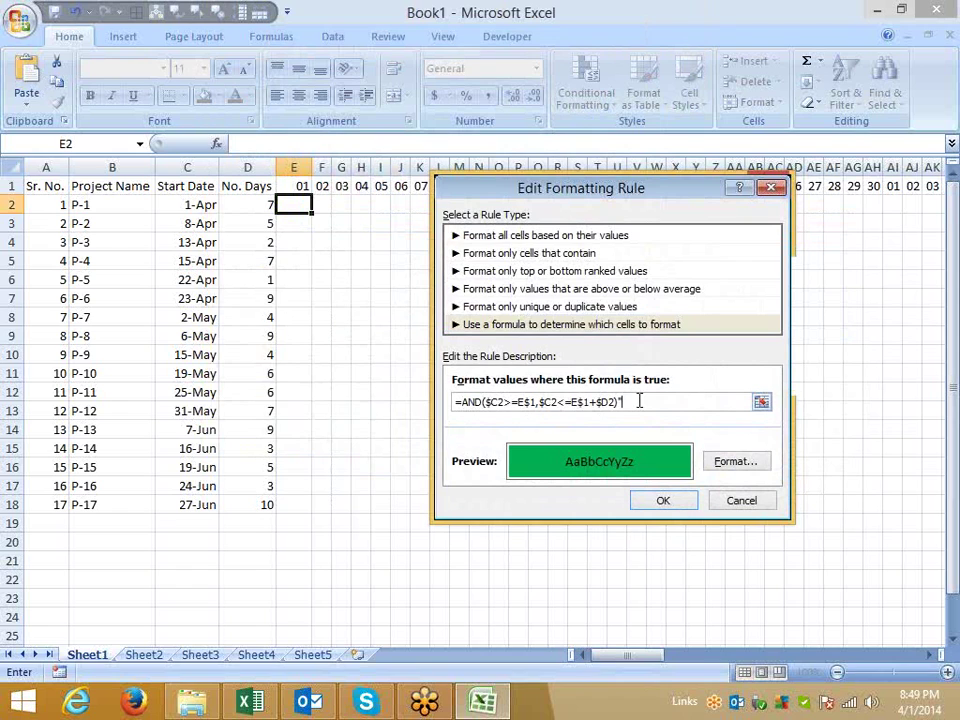
{"action": "left_click", "coordinate": [663, 499]}
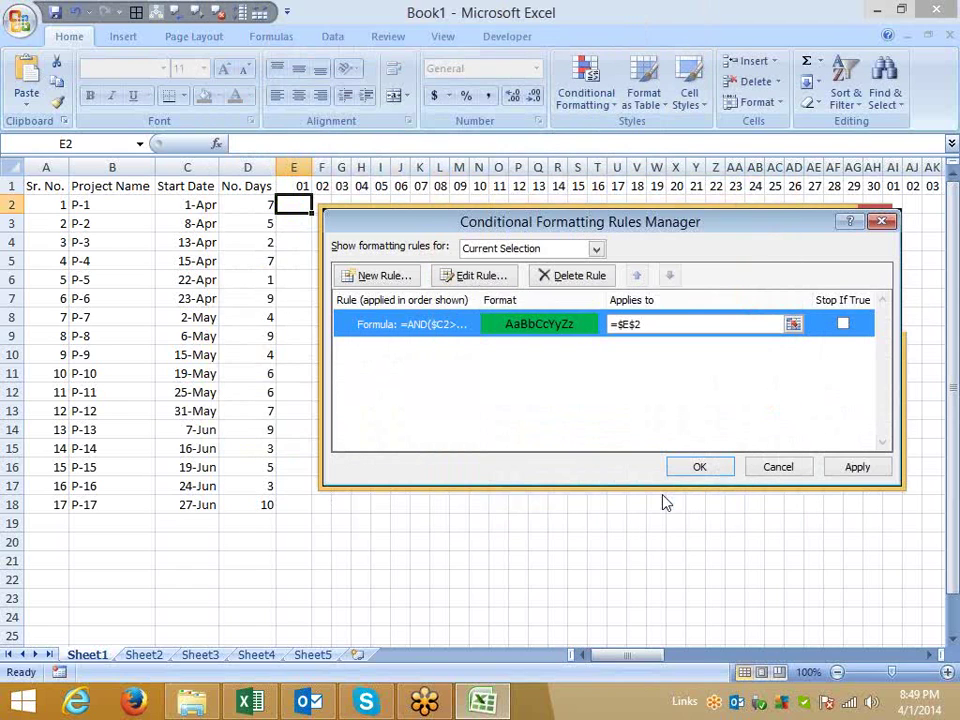
{"action": "left_click", "coordinate": [855, 470]}
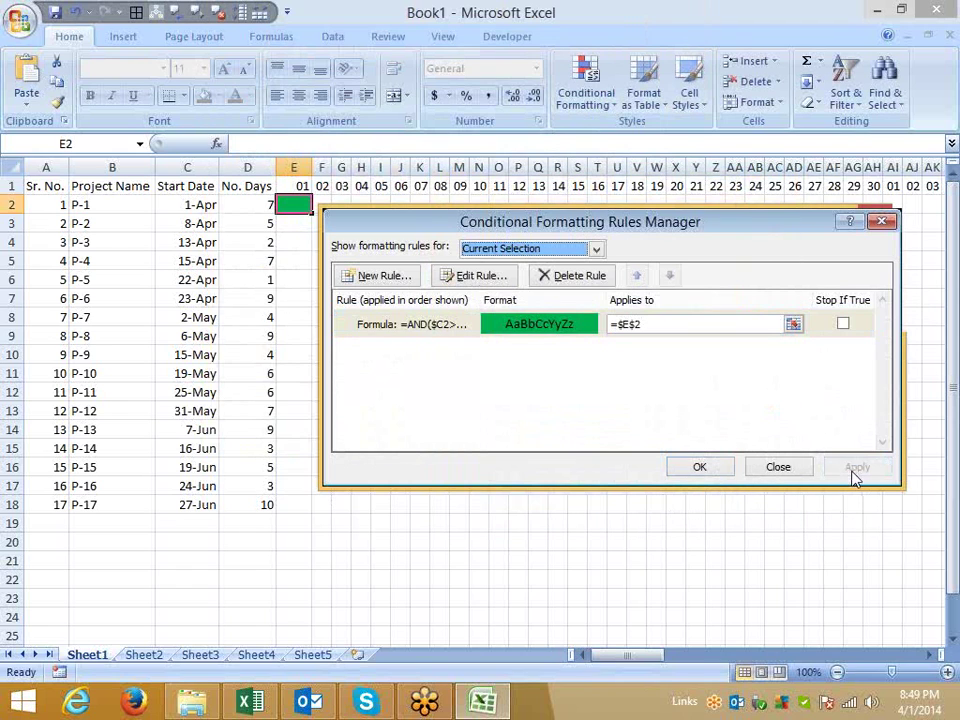
Narrow column E to match the other day columns and copy E2's formatting across the timeline range E2:CQ20
{"action": "left_click", "coordinate": [700, 467]}
{"action": "left_click_drag", "start_coordinate": [311, 167], "coordinate": [297, 167]}
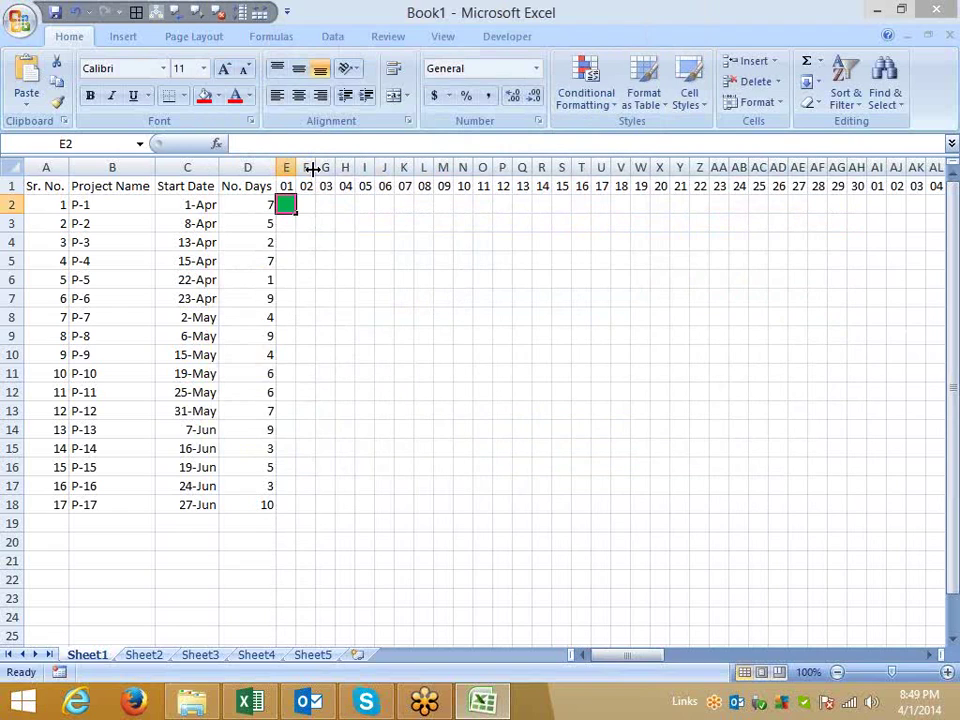
{"action": "left_click", "coordinate": [55, 102]}
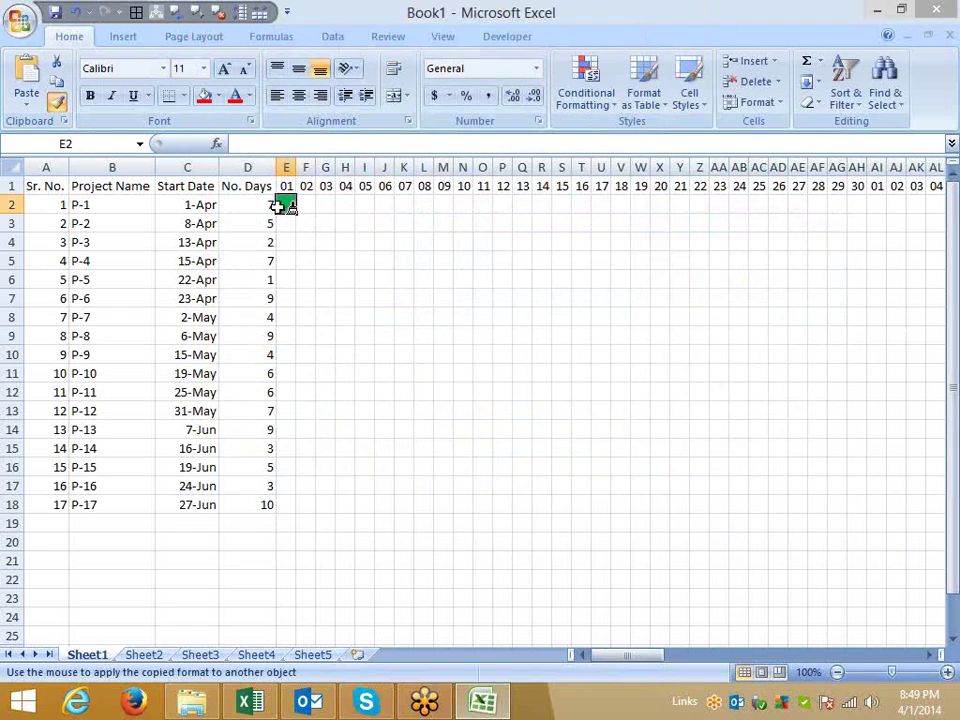
{"action": "left_click_drag", "start_coordinate": [284, 206], "coordinate": [955, 355]}
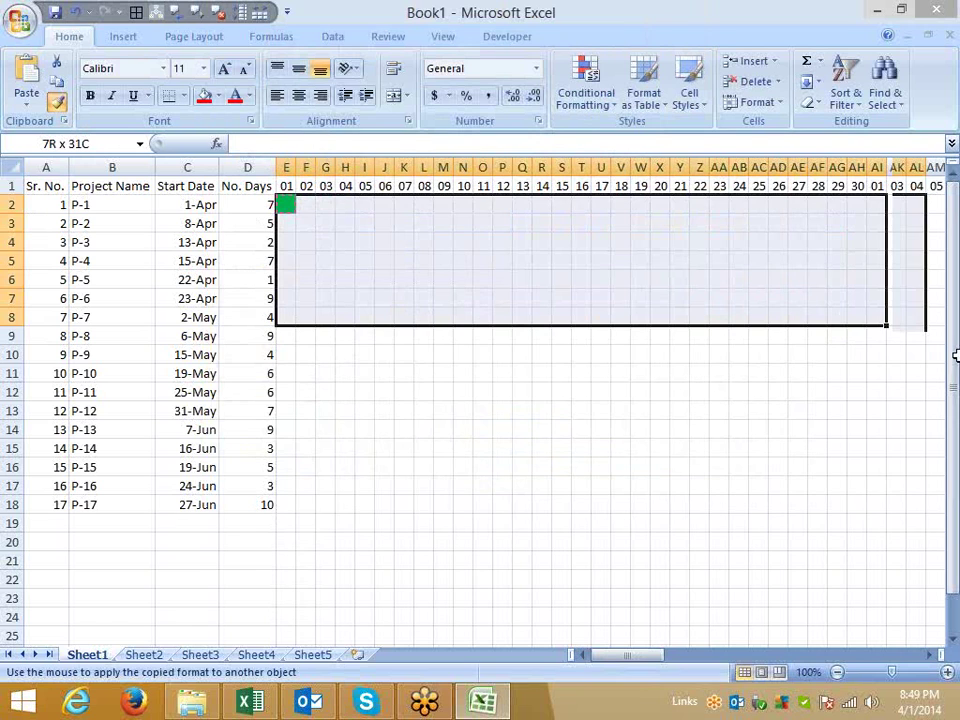
{"action": "left_click_drag", "start_coordinate": [955, 355], "coordinate": [853, 540]}
{"action": "left_click", "coordinate": [620, 581]}
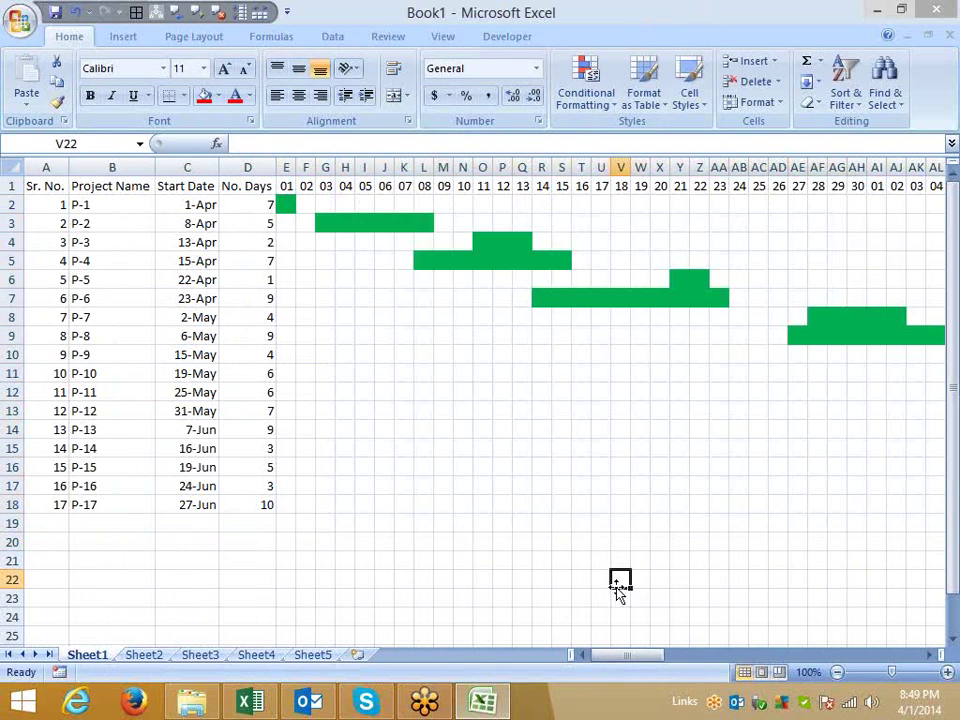
{"action": "mouse_move", "coordinate": [645, 657]}
{"action": "left_mouse_down"}
{"action": "mouse_move", "coordinate": [840, 662]}
{"action": "mouse_move", "coordinate": [646, 656]}
{"action": "left_mouse_up"}
{"action": "left_click", "coordinate": [562, 546]}
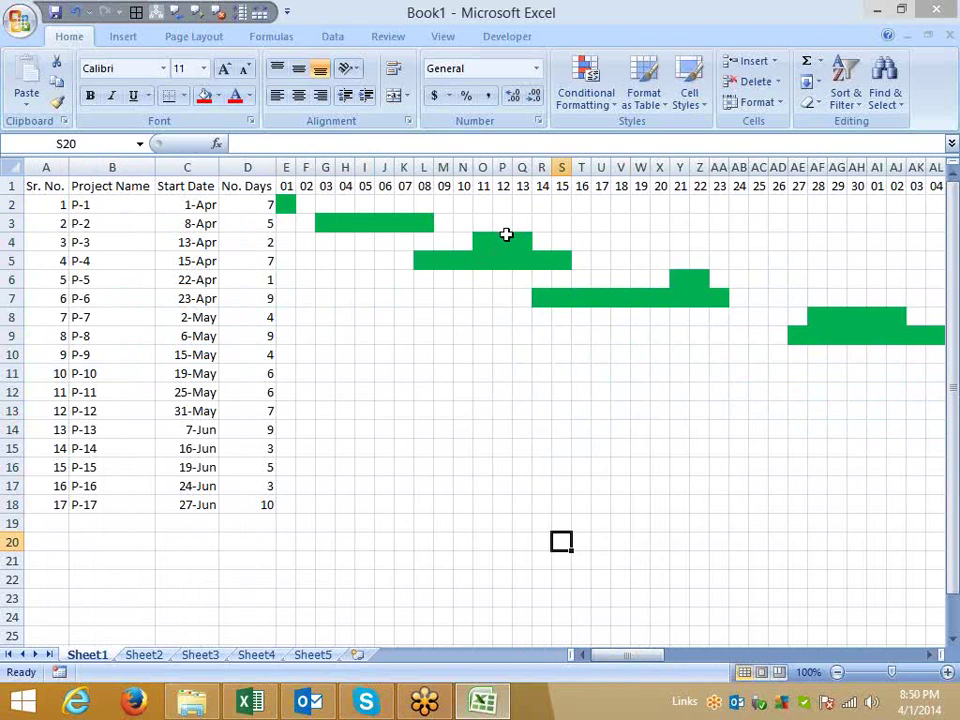
{"action": "left_click", "coordinate": [287, 205]}
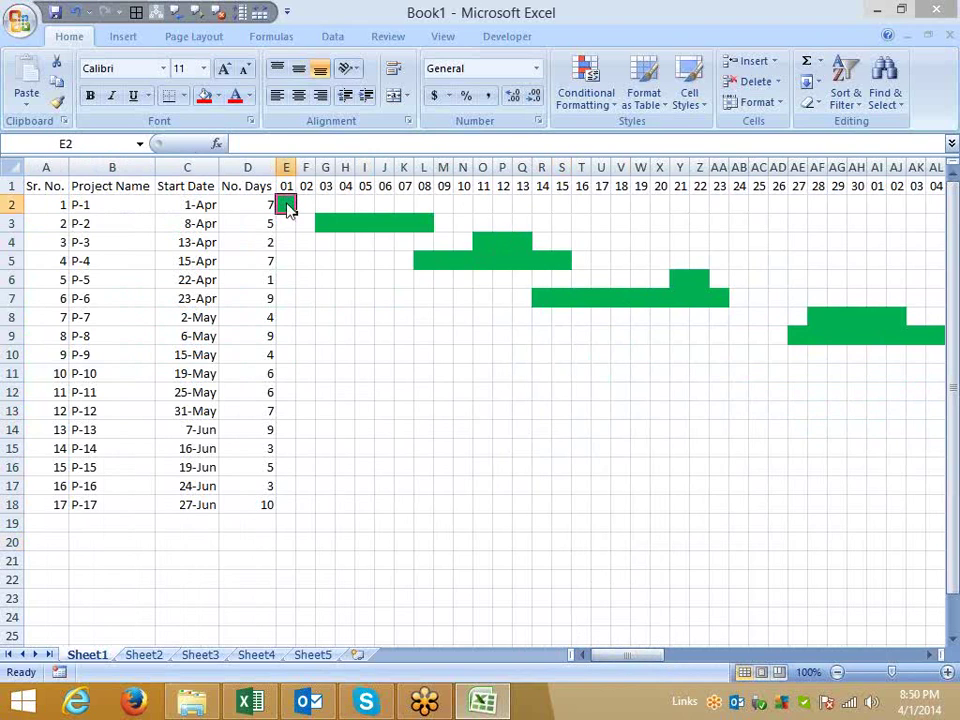
{"action": "right_click", "coordinate": [287, 205]}
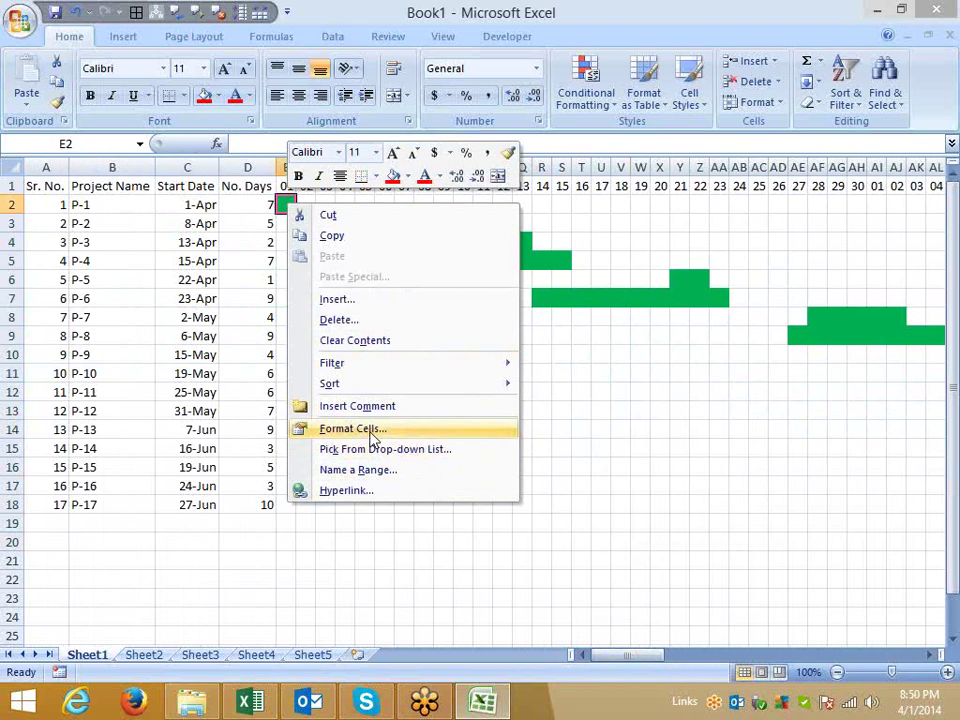
{"action": "left_click", "coordinate": [366, 428]}
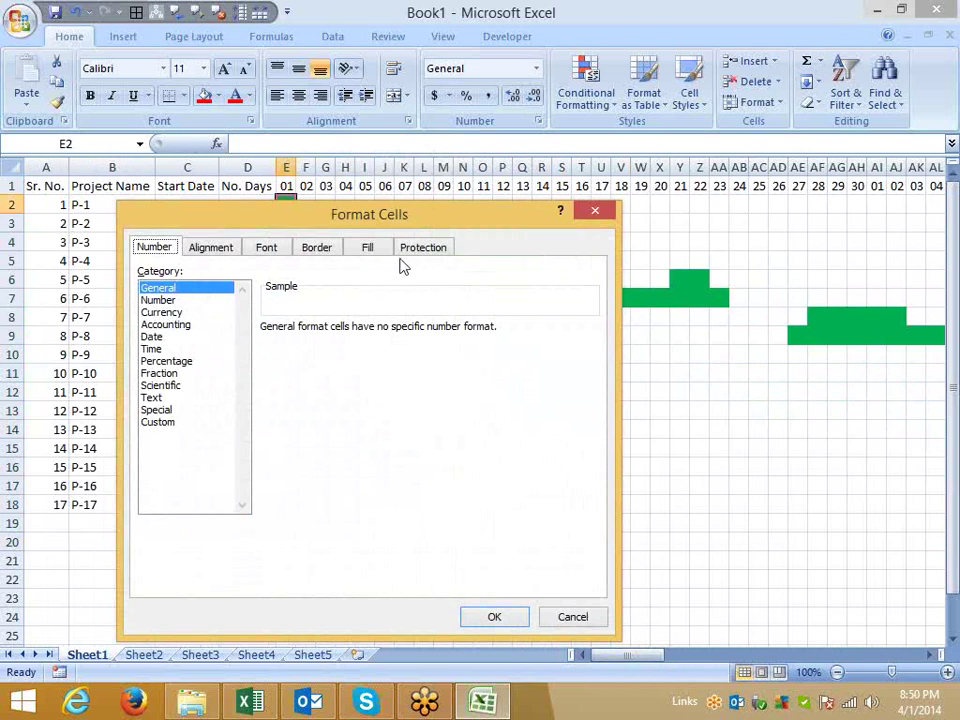
{"action": "key", "text": "Escape"}
Open E2's conditional formatting rule for editing and set its border line to a dashed style in dark blue
{"action": "left_click", "coordinate": [590, 100]}
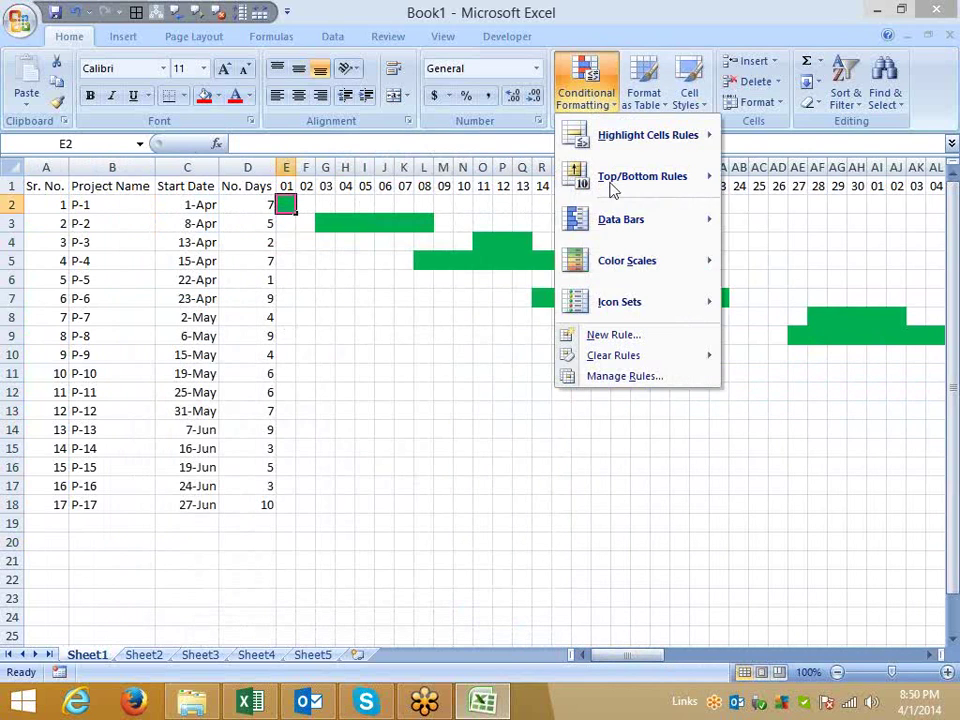
{"action": "left_click", "coordinate": [620, 377]}
{"action": "double_click", "coordinate": [444, 338]}
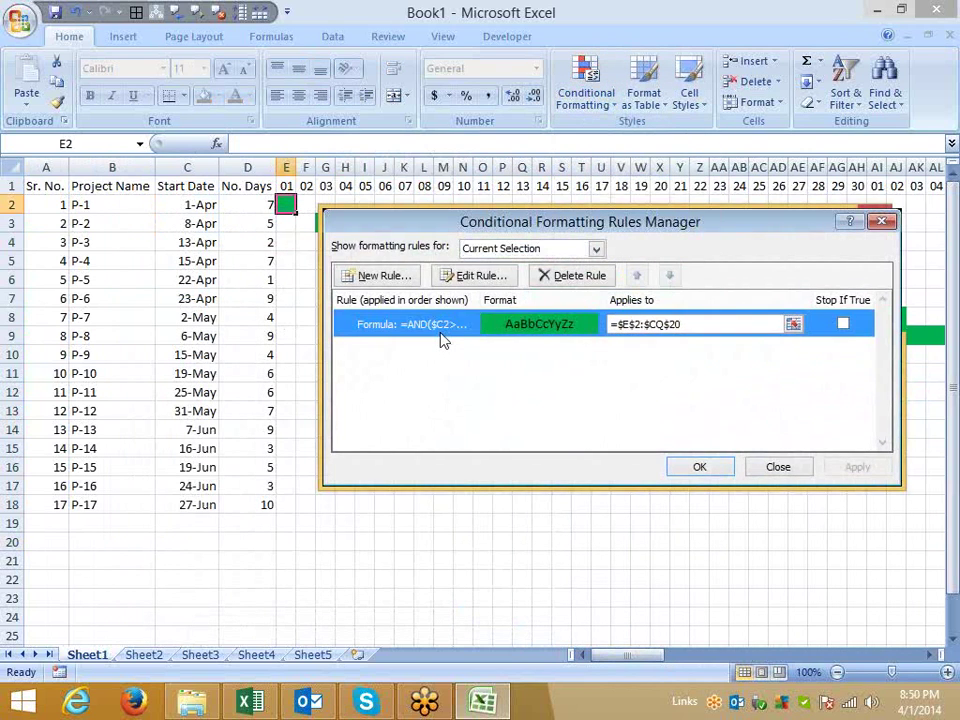
{"action": "left_click", "coordinate": [750, 462]}
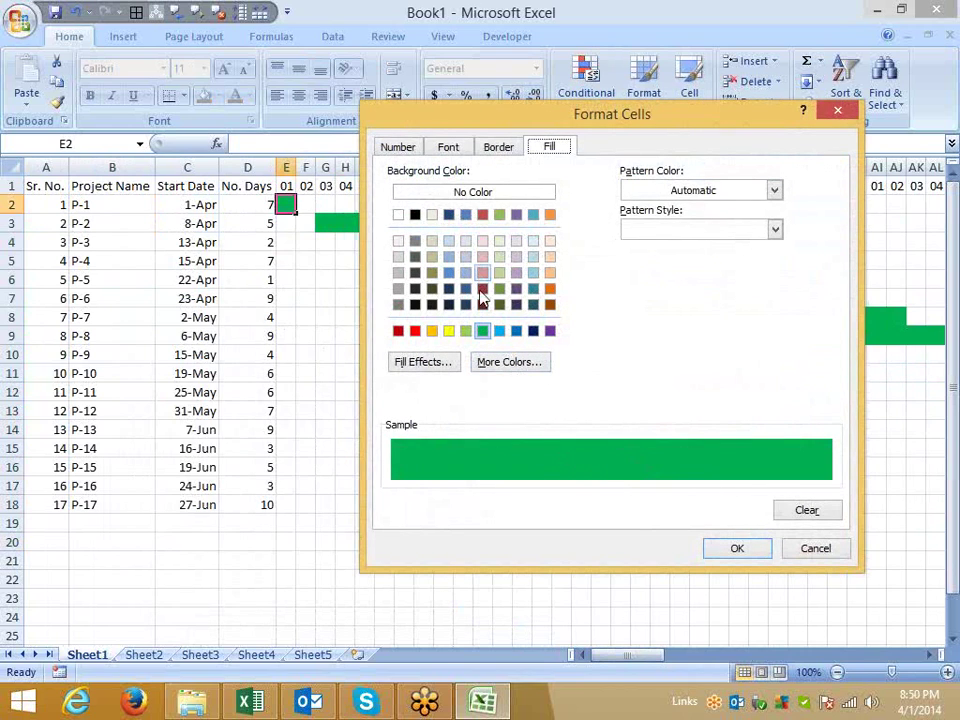
{"action": "left_click", "coordinate": [498, 147]}
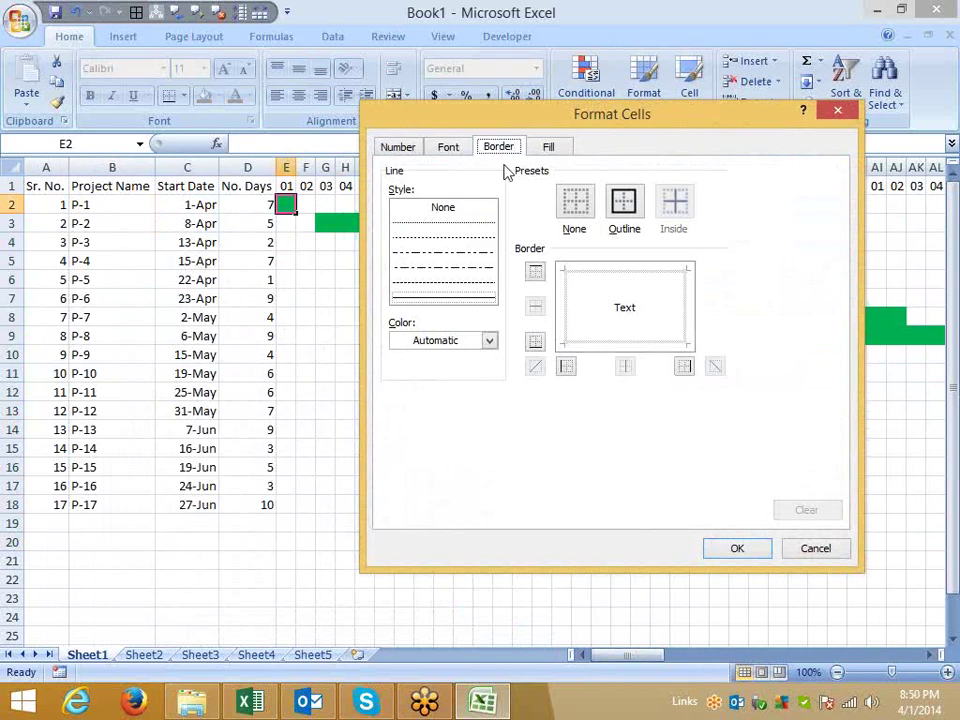
{"action": "left_click", "coordinate": [459, 344]}
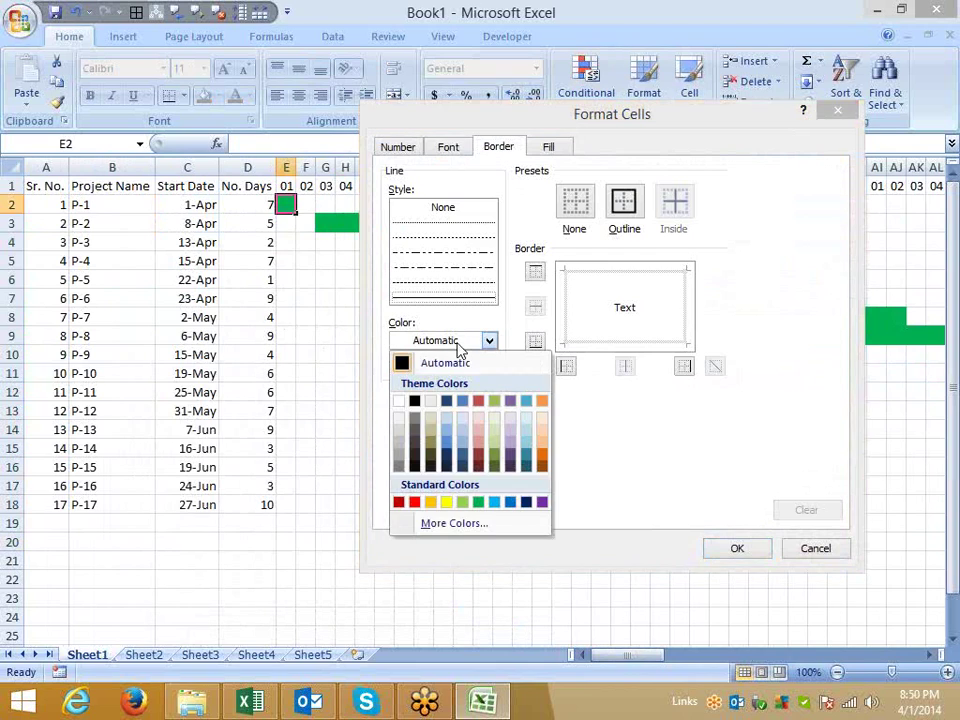
{"action": "left_click", "coordinate": [478, 435]}
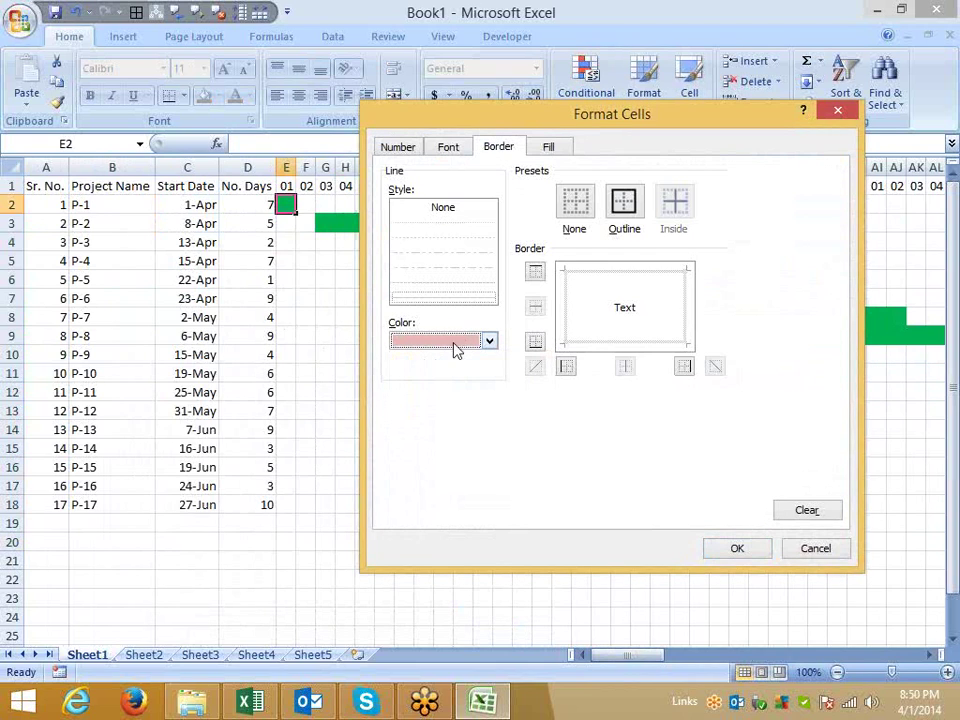
{"action": "left_click", "coordinate": [446, 284]}
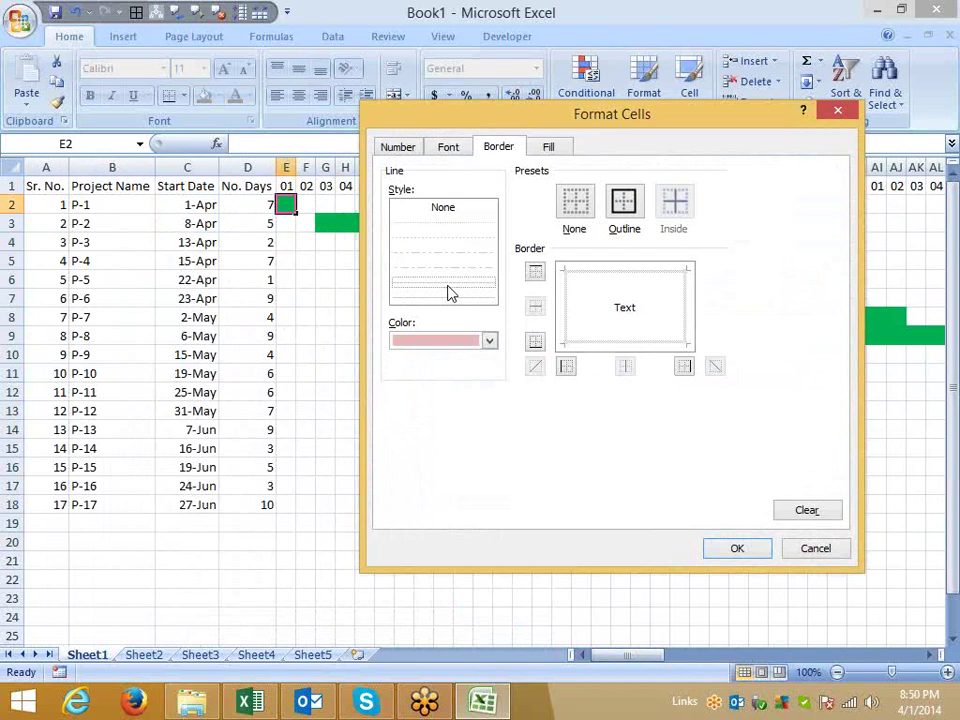
{"action": "left_click", "coordinate": [470, 340]}
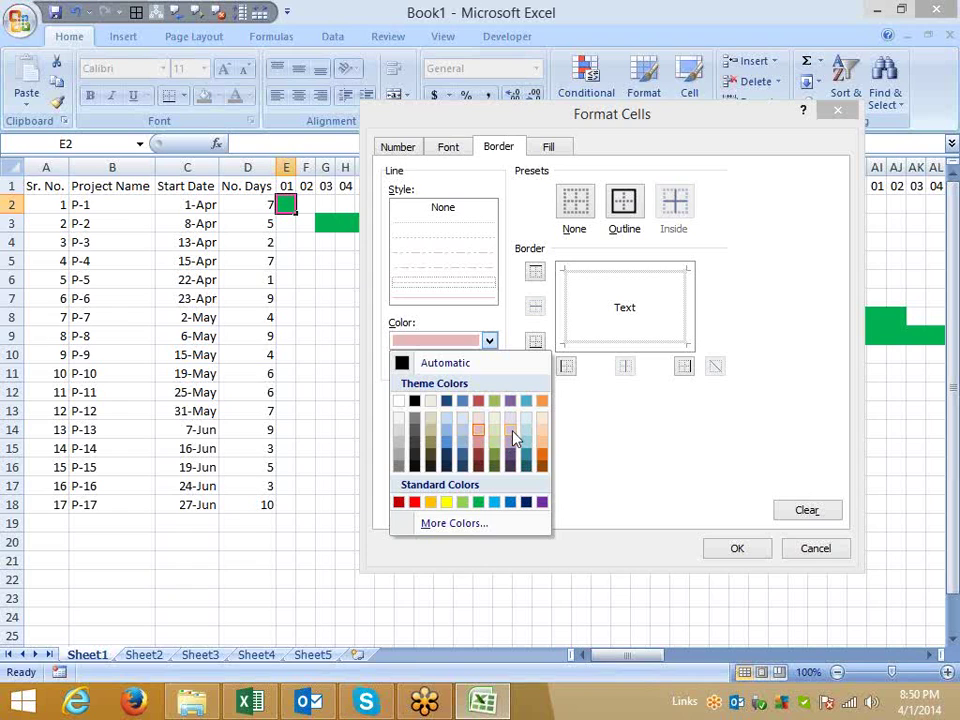
{"action": "left_click", "coordinate": [431, 502]}
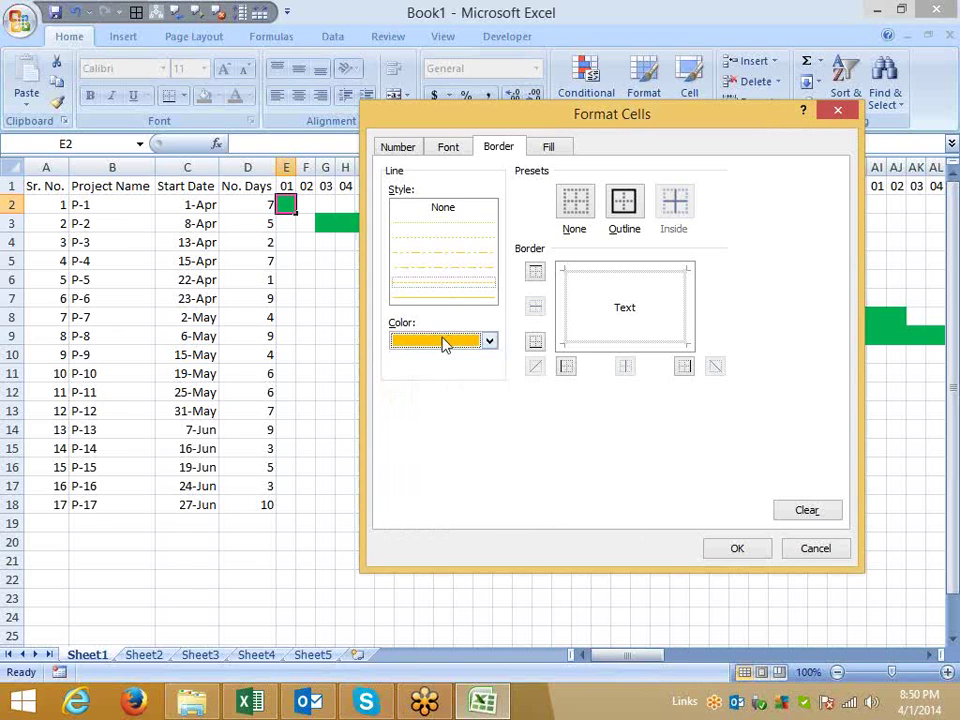
{"action": "left_click", "coordinate": [446, 344]}
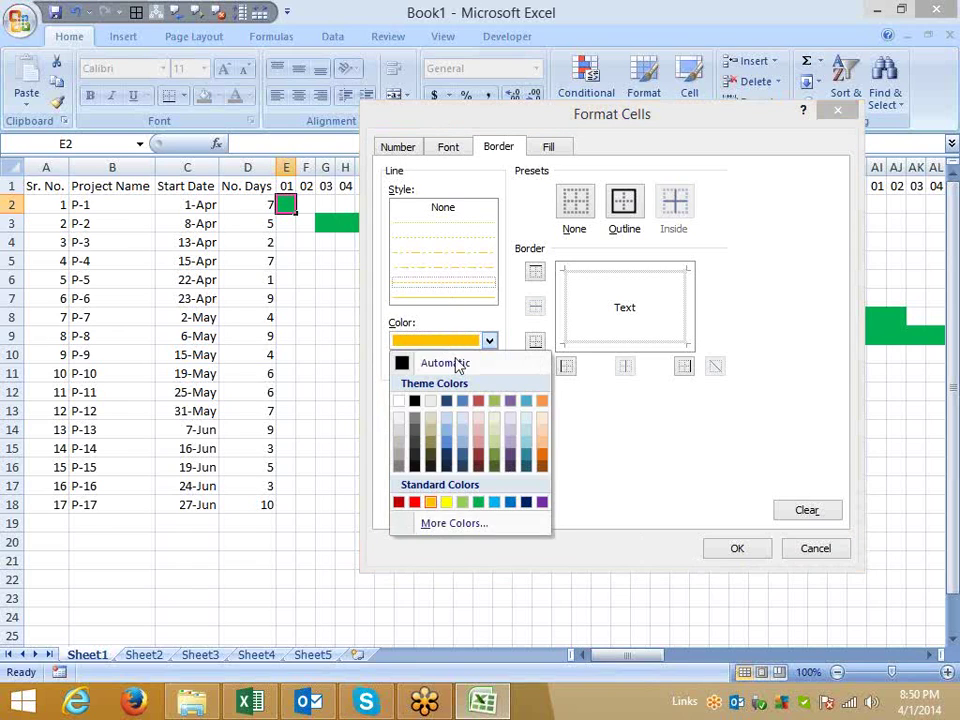
{"action": "left_click", "coordinate": [525, 503]}
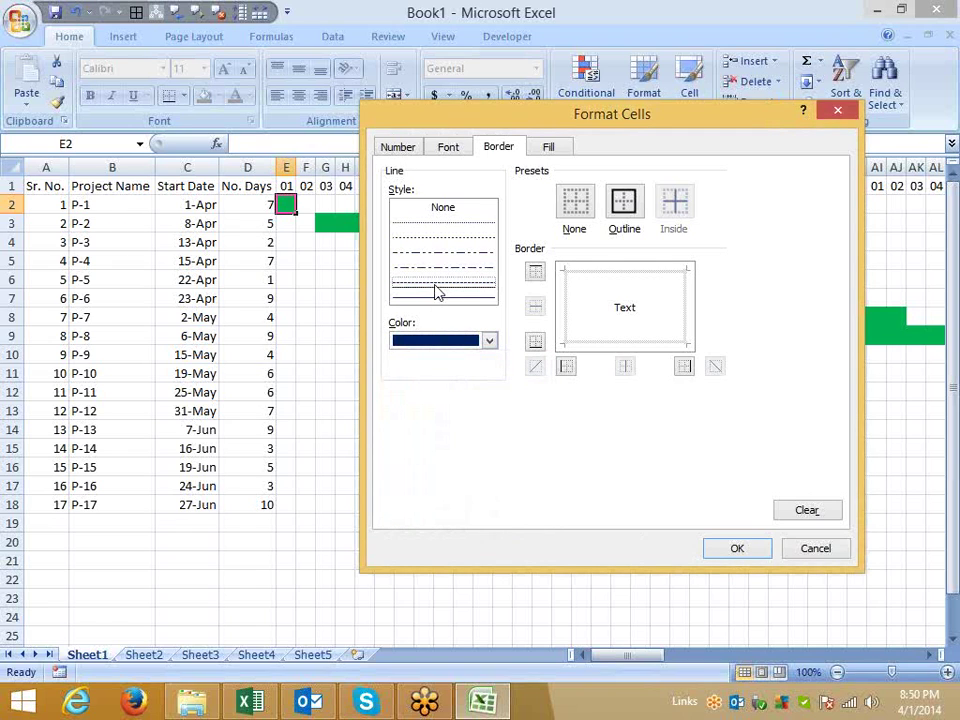
Add the dashed line as top and bottom borders in the rule's format and apply the updated rule to the timeline
{"action": "left_click", "coordinate": [583, 285]}
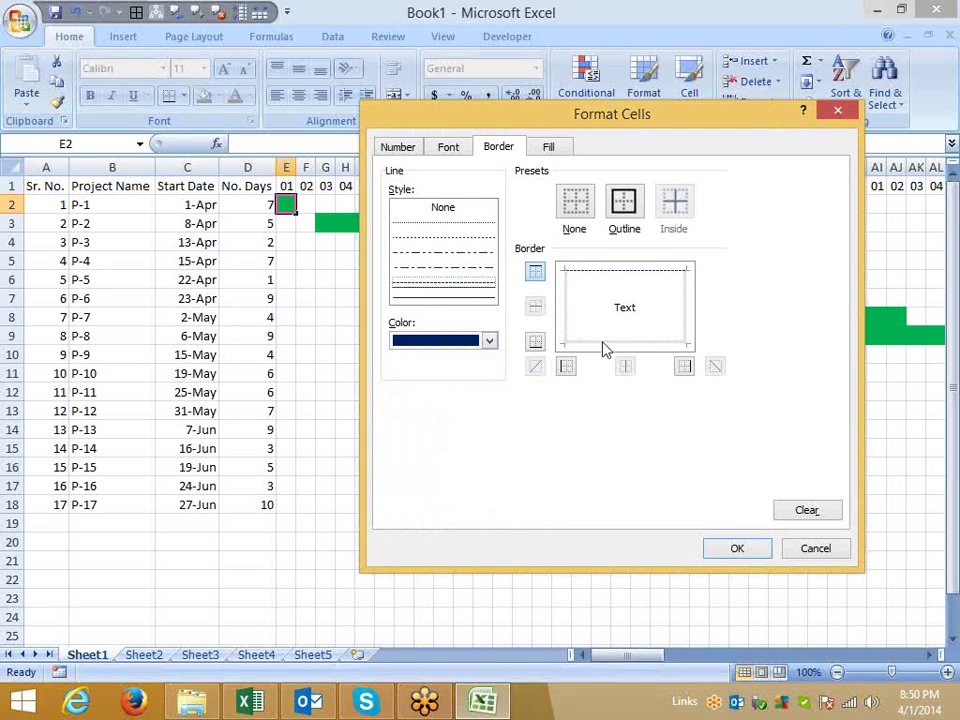
{"action": "left_click", "coordinate": [737, 550]}
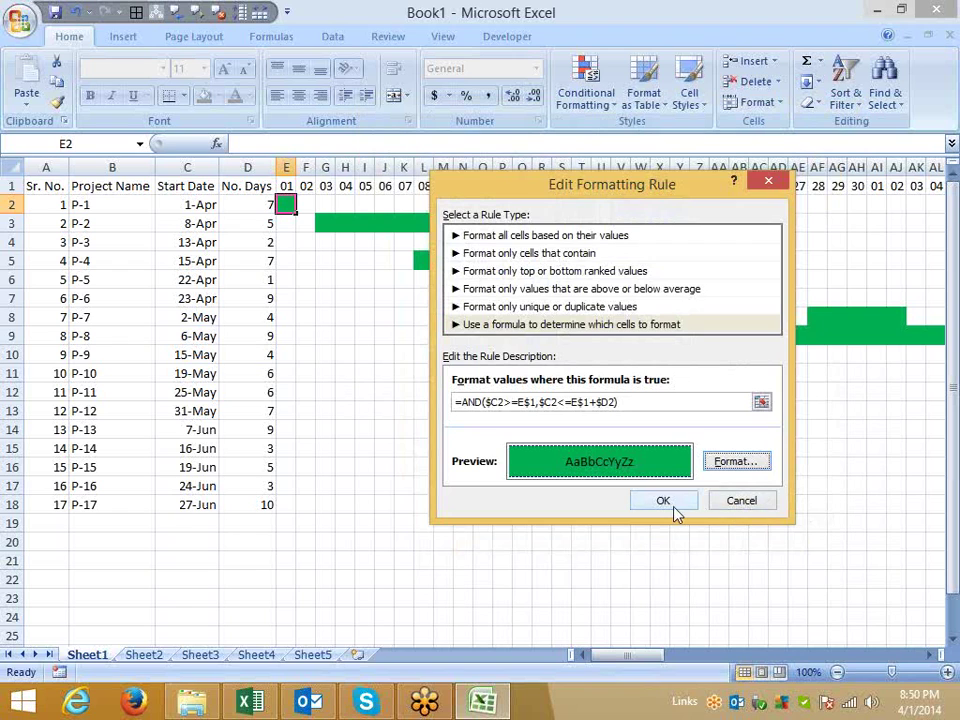
{"action": "left_click", "coordinate": [669, 508]}
{"action": "left_click", "coordinate": [850, 467]}
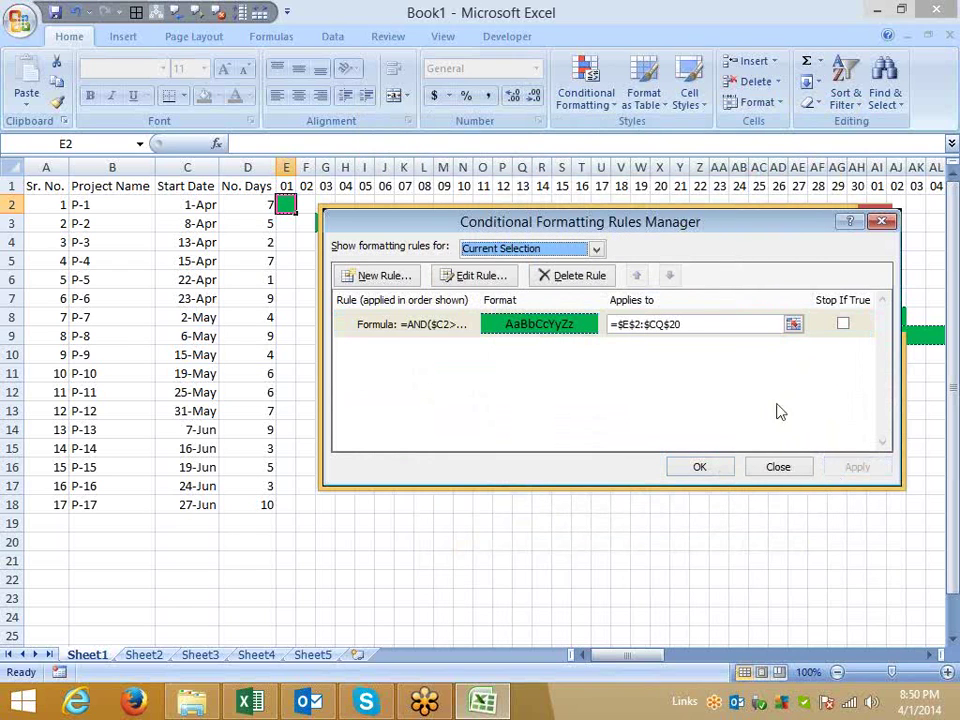
{"action": "mouse_move", "coordinate": [628, 230]}
{"action": "left_mouse_down"}
{"action": "mouse_move", "coordinate": [566, 405]}
{"action": "mouse_move", "coordinate": [466, 403]}
{"action": "left_mouse_up"}
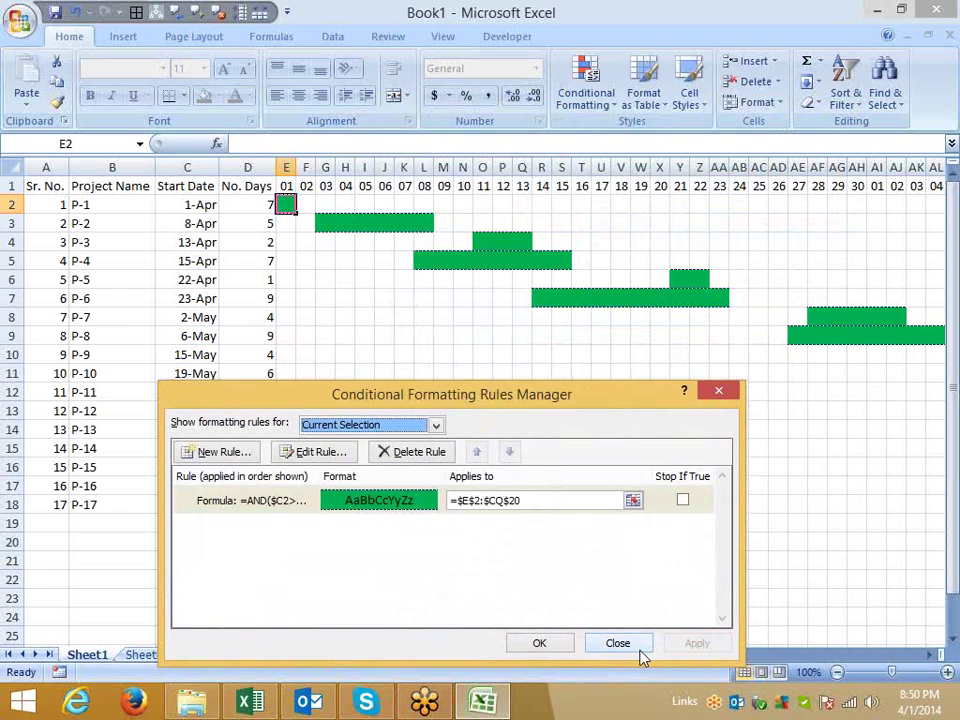
{"action": "left_click", "coordinate": [564, 642]}
{"action": "left_click", "coordinate": [517, 452]}
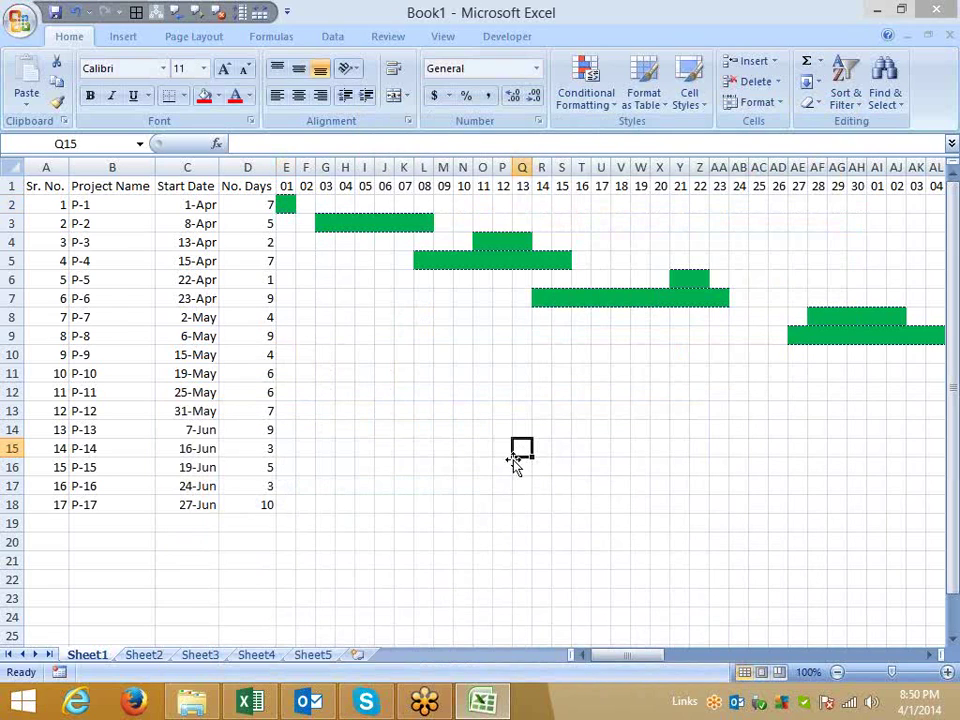
Copy E2's formatting across the first project's row over E2:O2
{"action": "left_click", "coordinate": [288, 204]}
{"action": "left_click", "coordinate": [57, 101]}
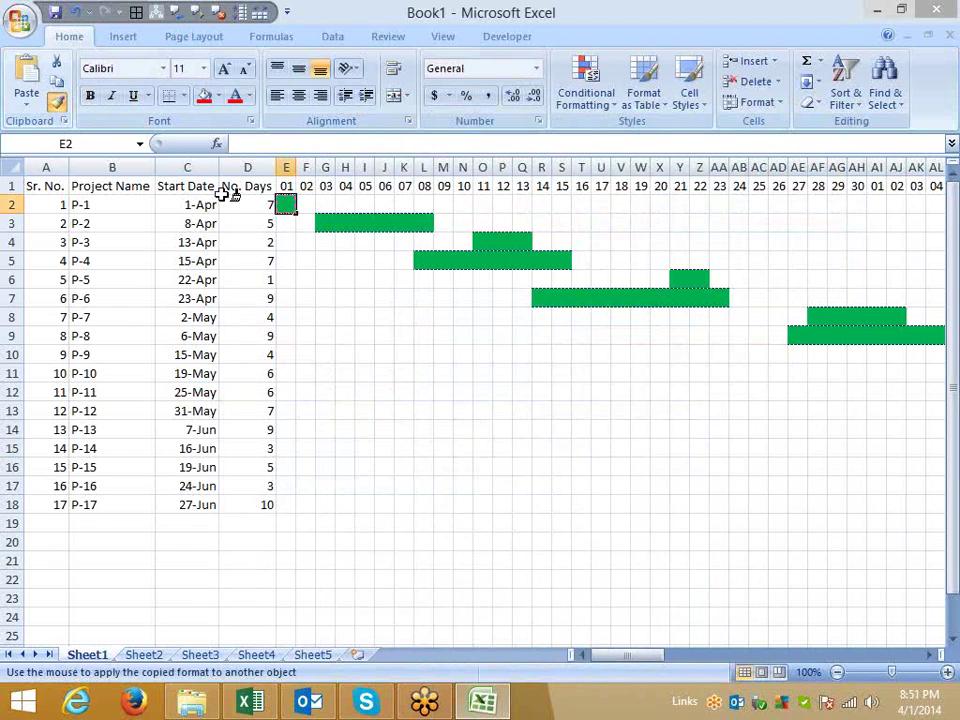
{"action": "left_click_drag", "start_coordinate": [288, 204], "coordinate": [491, 204]}
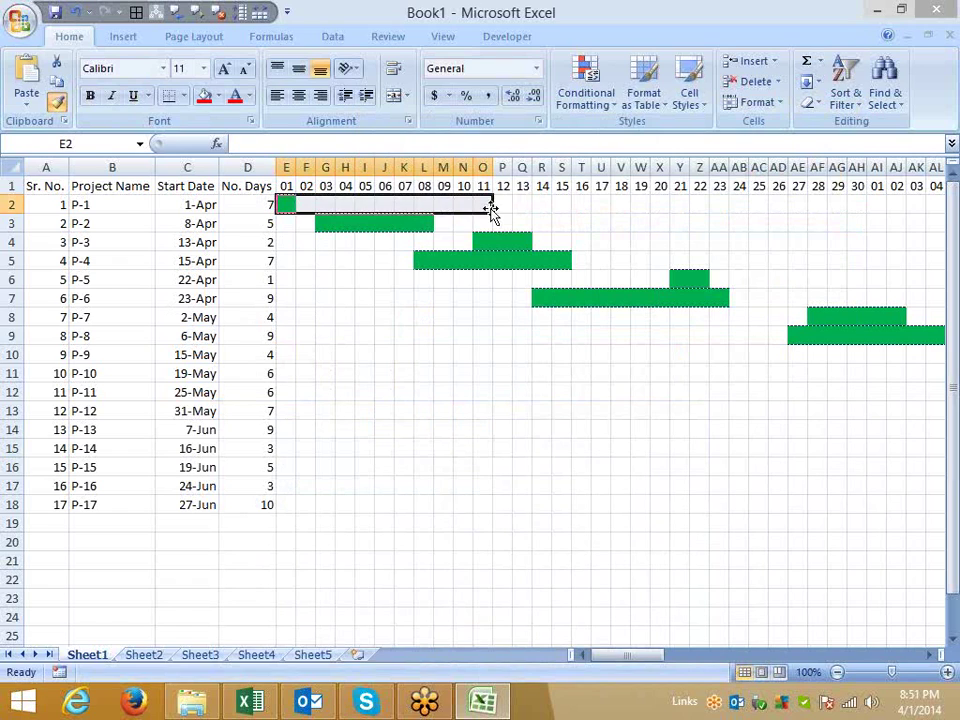
{"action": "left_click", "coordinate": [361, 340]}
{"action": "left_click", "coordinate": [286, 204]}
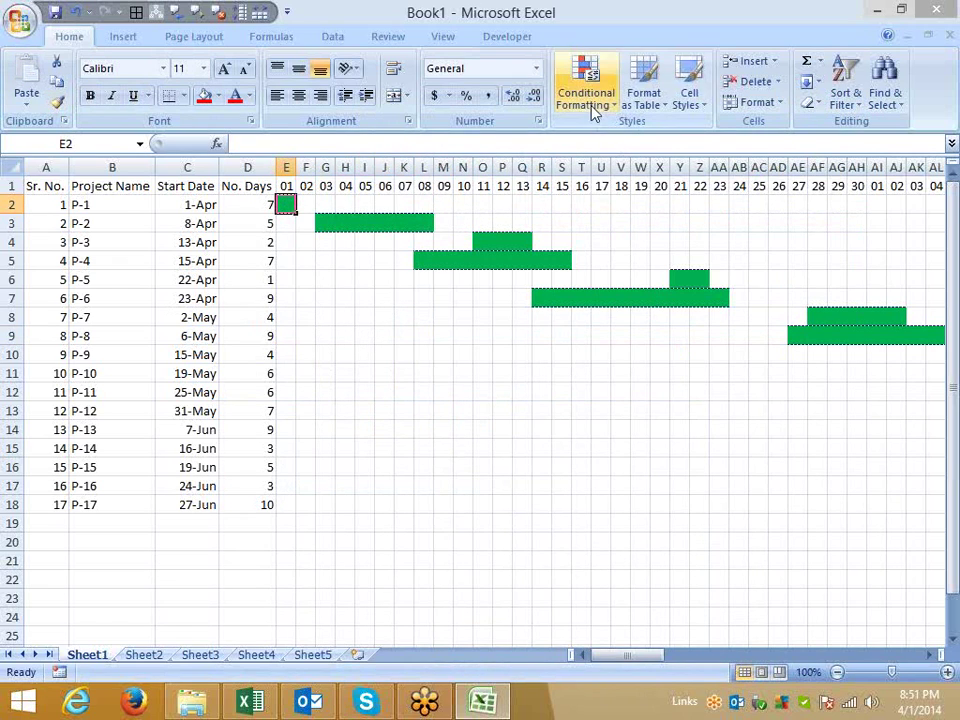
{"action": "left_click", "coordinate": [308, 186]}
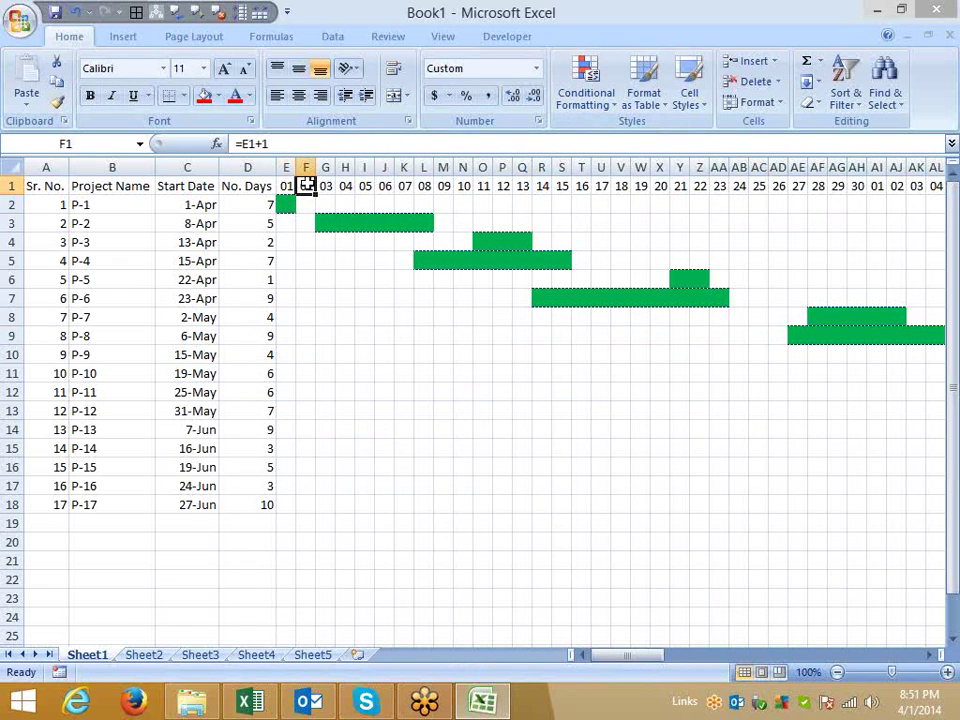
{"action": "left_click", "coordinate": [283, 204]}
{"action": "key", "text": "ctrl+c"}
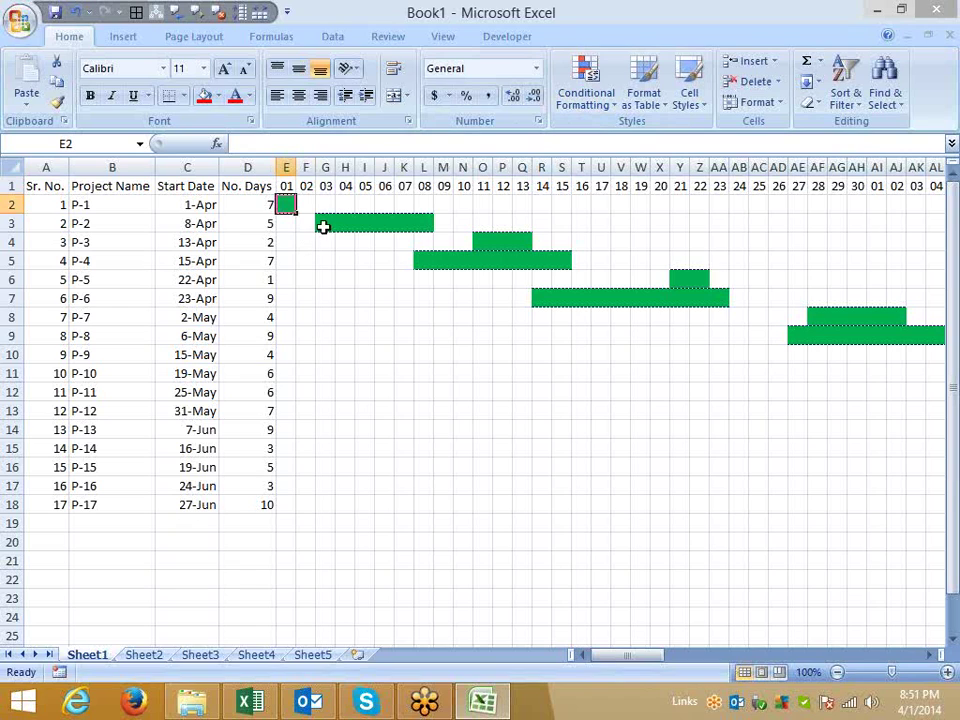
{"action": "left_click", "coordinate": [323, 225]}
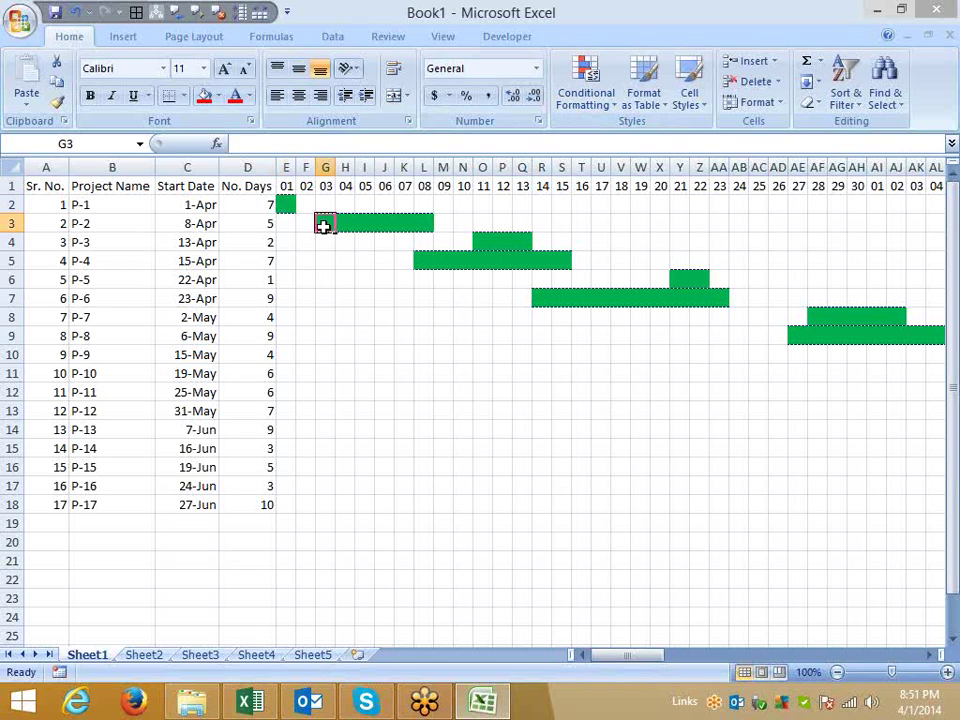
{"action": "key", "text": "ctrl+v"}
Enclose E$1+$D2 in parentheses in E2's conditional formatting rule, making the formula =AND($C2>=E$1,$C2<=(E$1+$D2))
{"action": "left_click", "coordinate": [281, 203]}
{"action": "left_click", "coordinate": [586, 90]}
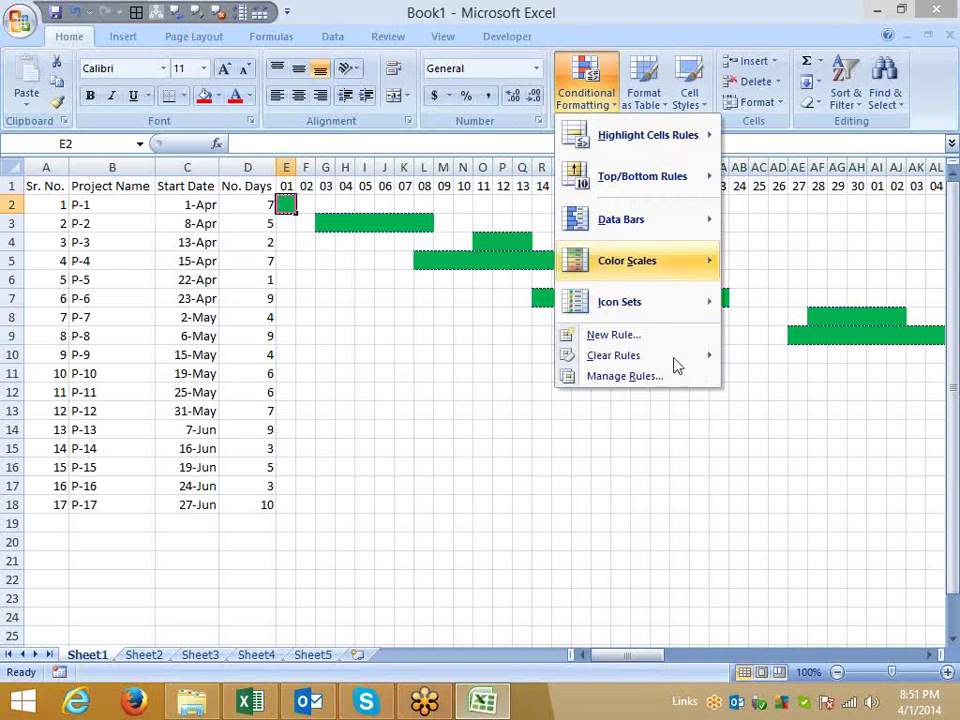
{"action": "left_click", "coordinate": [640, 376]}
{"action": "left_click", "coordinate": [363, 515]}
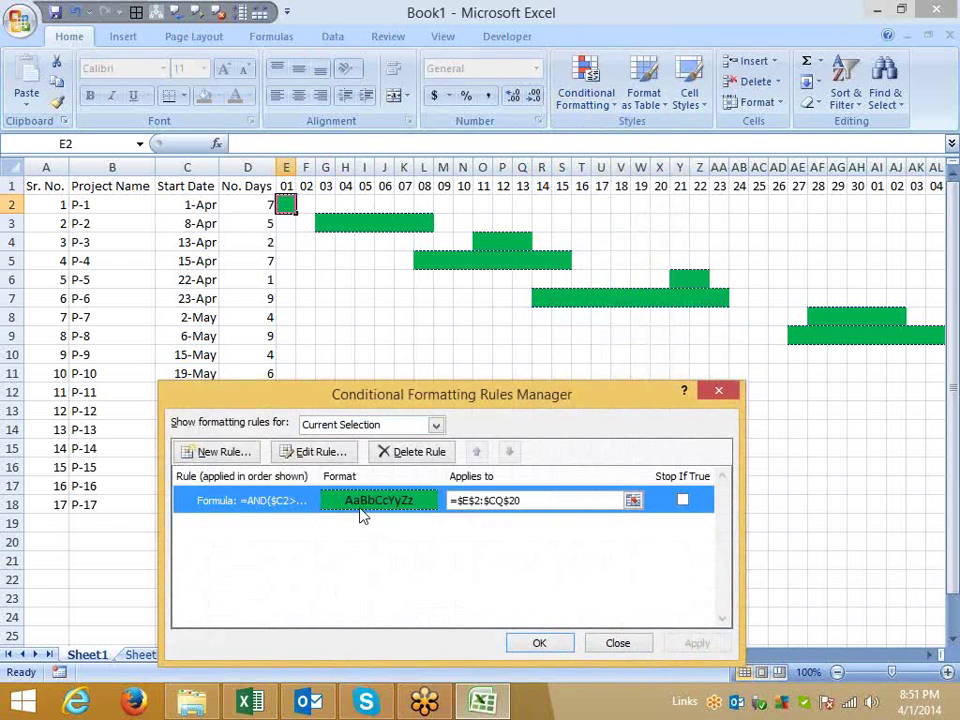
{"action": "double_click", "coordinate": [363, 515]}
{"action": "left_click_drag", "start_coordinate": [416, 360], "coordinate": [592, 298]}
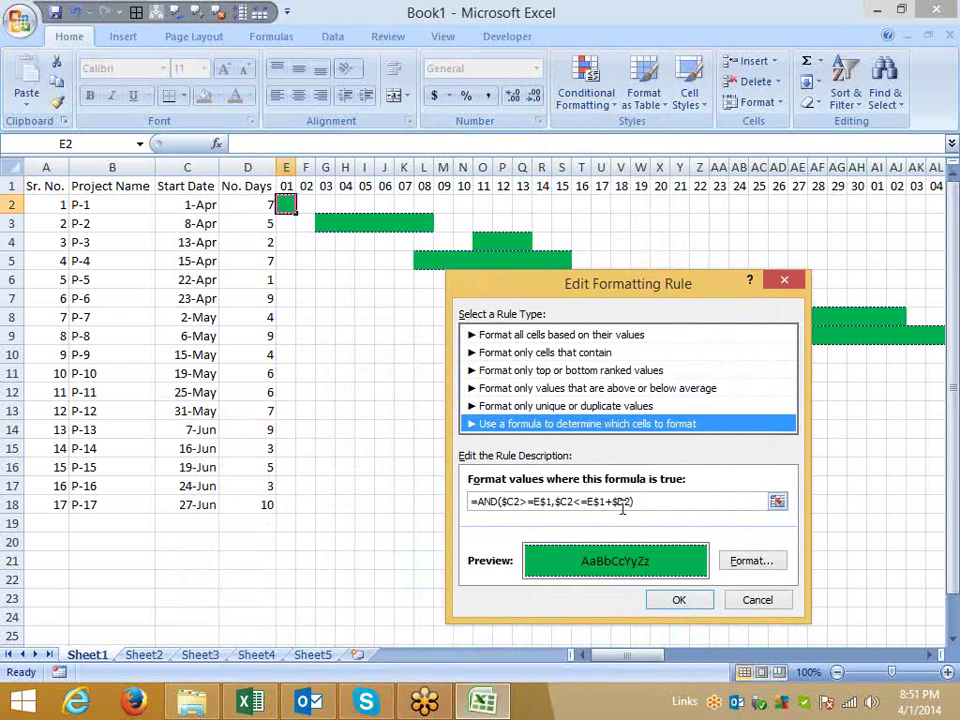
{"action": "left_click", "coordinate": [700, 502]}
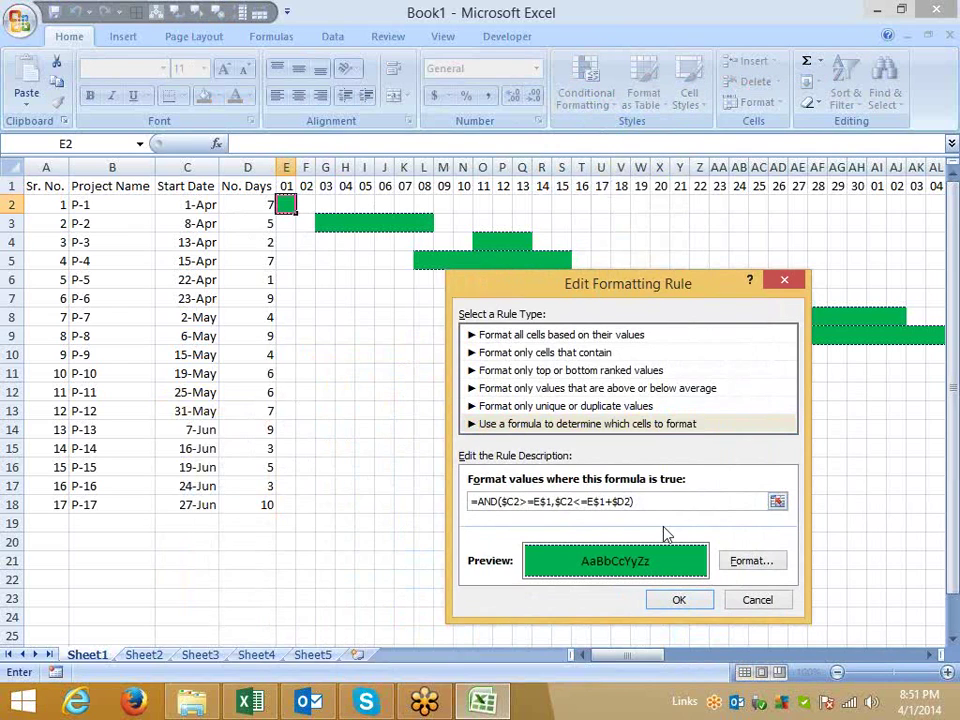
{"action": "type", "text": "("}
{"action": "left_click", "coordinate": [631, 502]}
{"action": "type", "text": ")"}
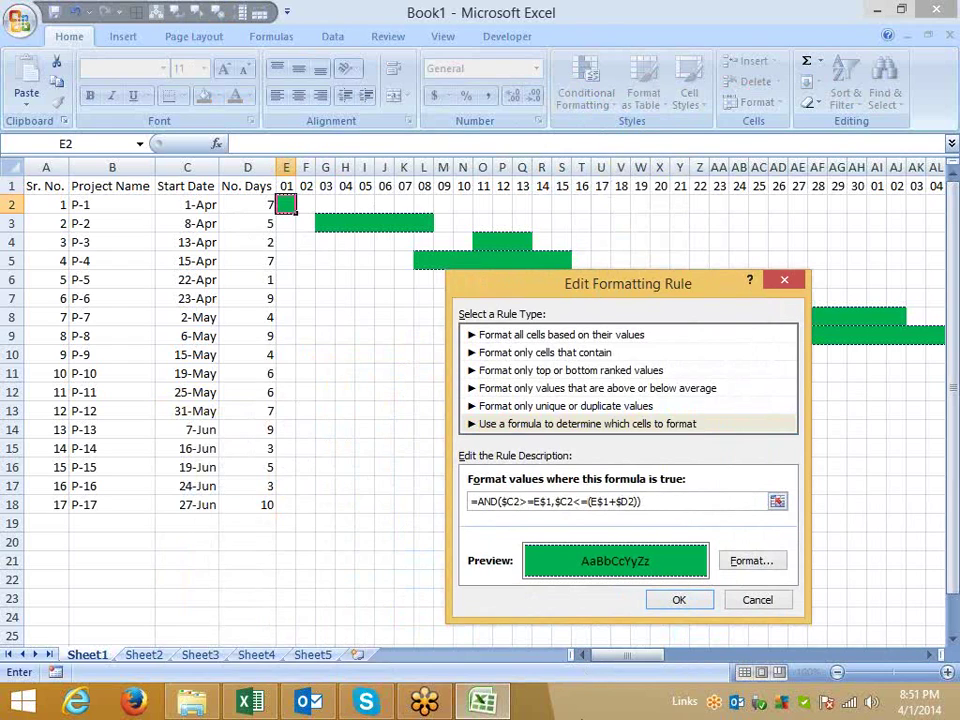
Apply the edited formatting rule and copy E2's formatting across the timeline cells of the project rows
{"action": "left_click", "coordinate": [690, 606]}
{"action": "left_click", "coordinate": [690, 645]}
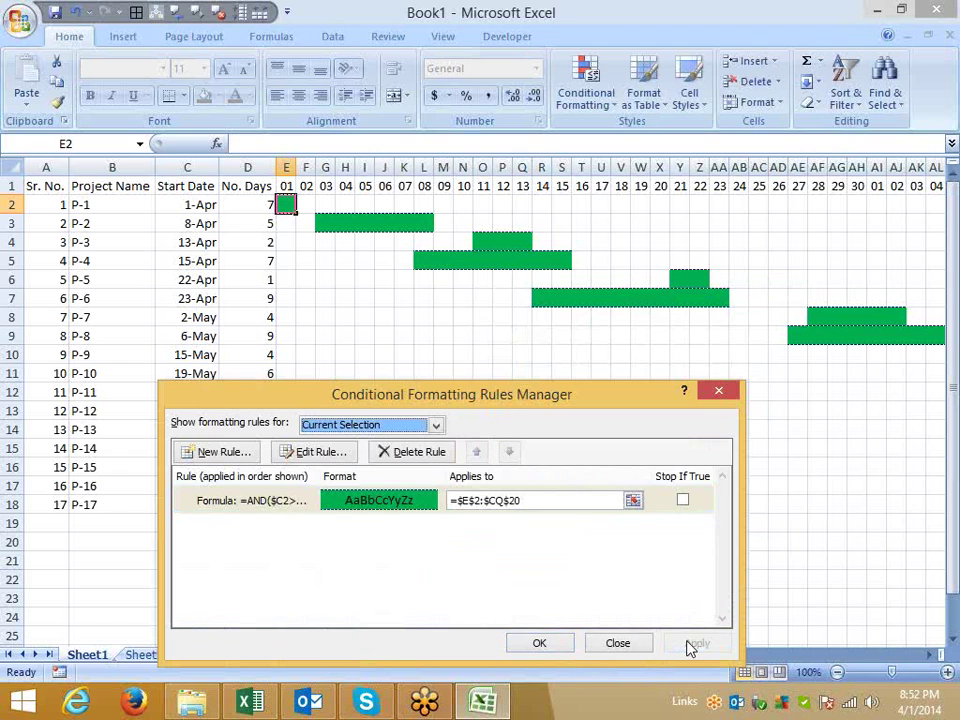
{"action": "left_click", "coordinate": [539, 643]}
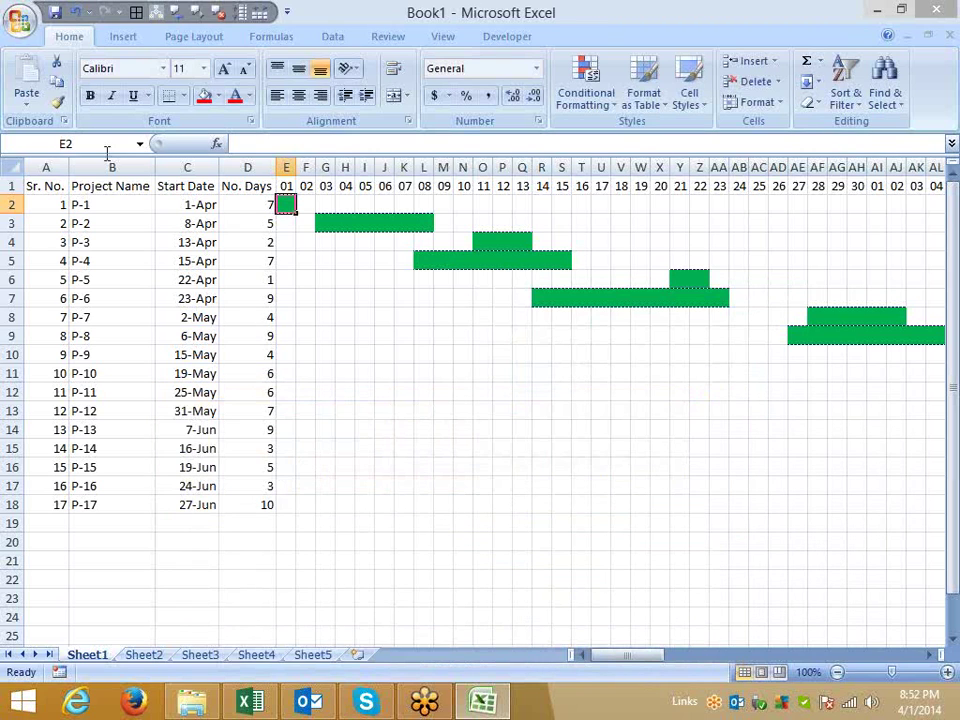
{"action": "left_click", "coordinate": [57, 103]}
{"action": "mouse_move", "coordinate": [286, 205]}
{"action": "left_mouse_down"}
{"action": "mouse_move", "coordinate": [827, 435]}
{"action": "mouse_move", "coordinate": [846, 508]}
{"action": "left_mouse_up"}
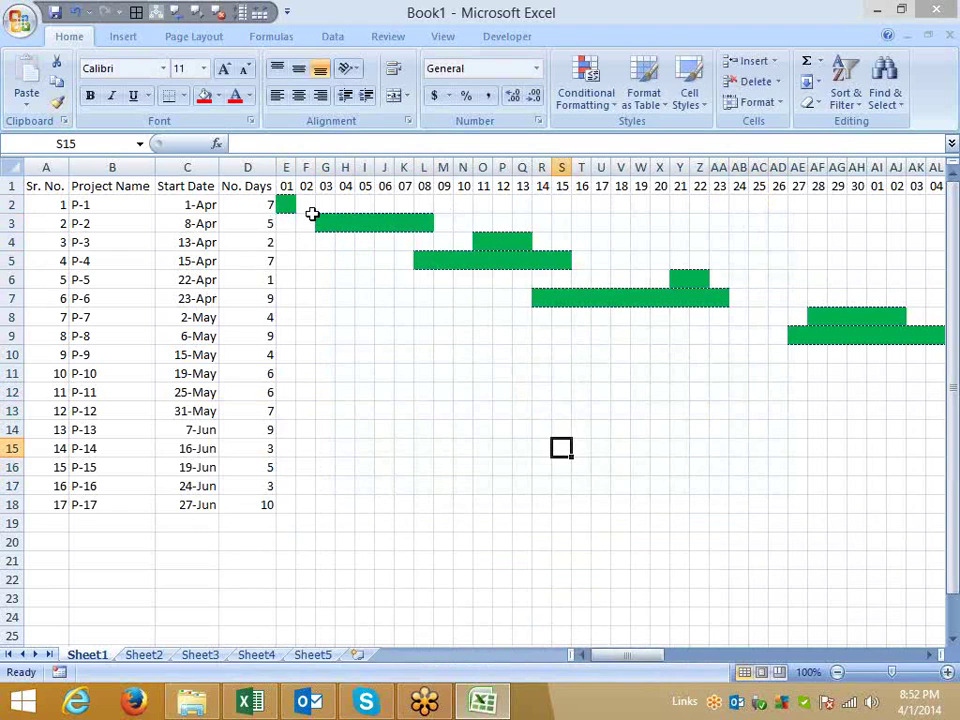
{"action": "left_click", "coordinate": [310, 206]}
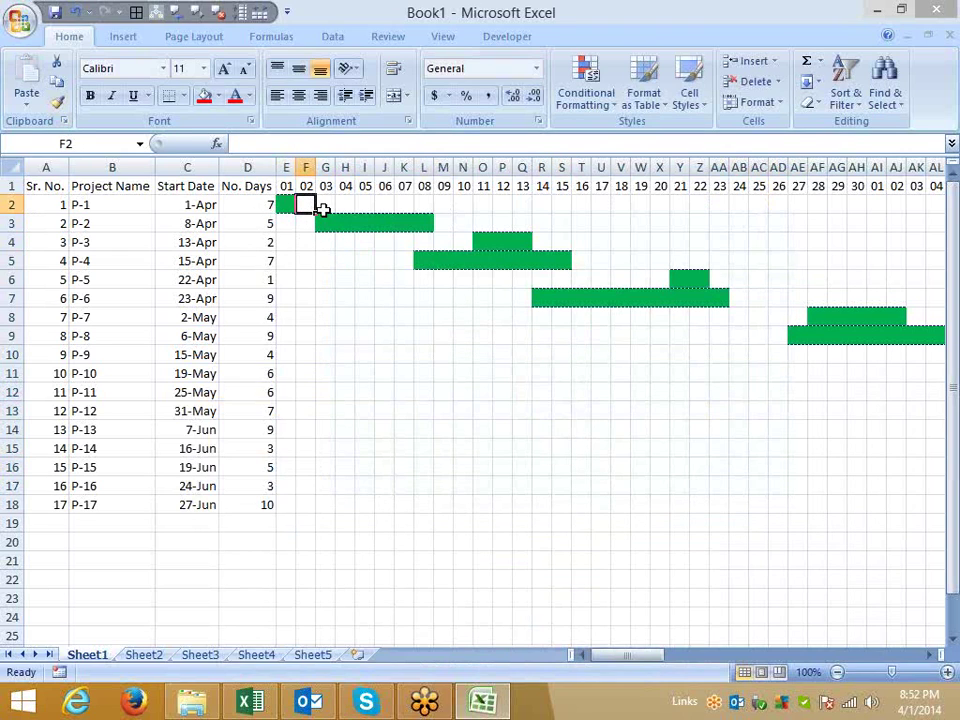
{"action": "type", "text": "="}
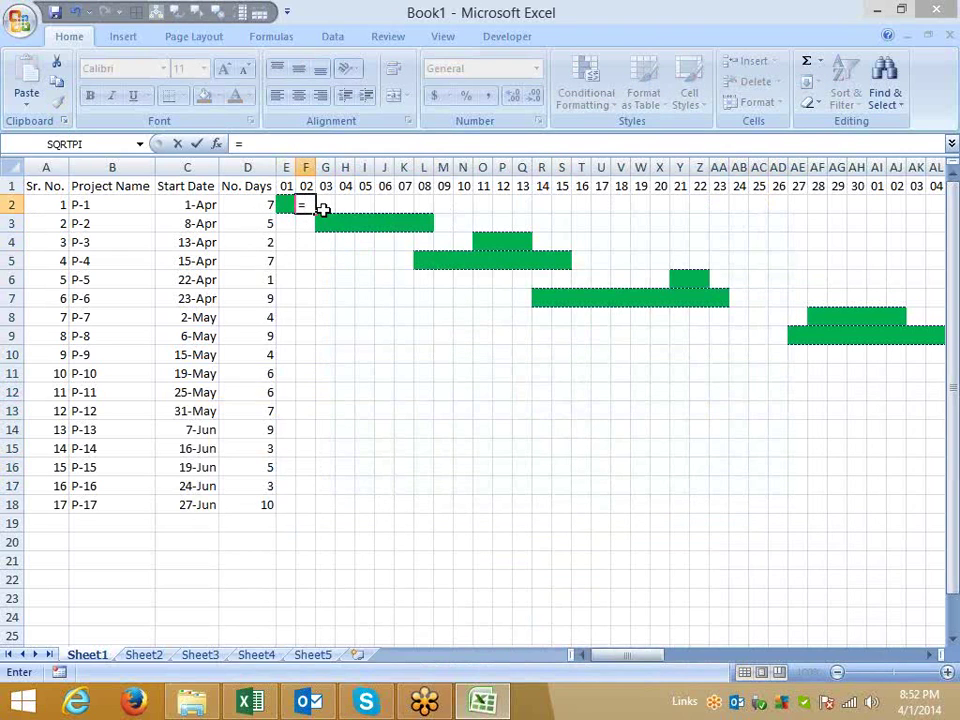
{"action": "type", "text": "AND("}
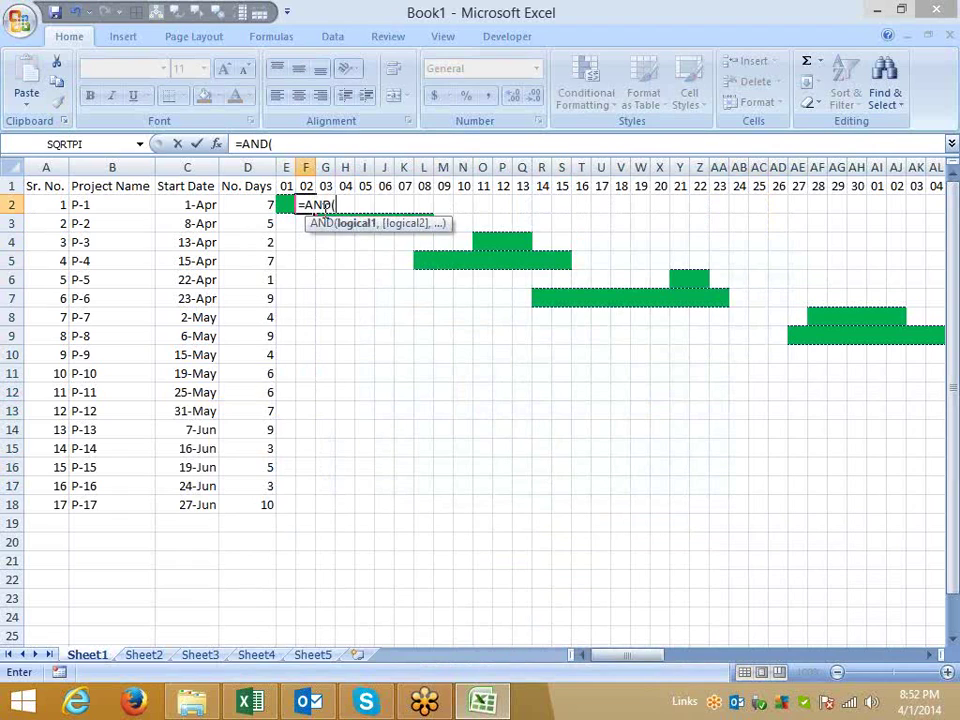
{"action": "left_click", "coordinate": [195, 205]}
{"action": "type", "text": ">"}
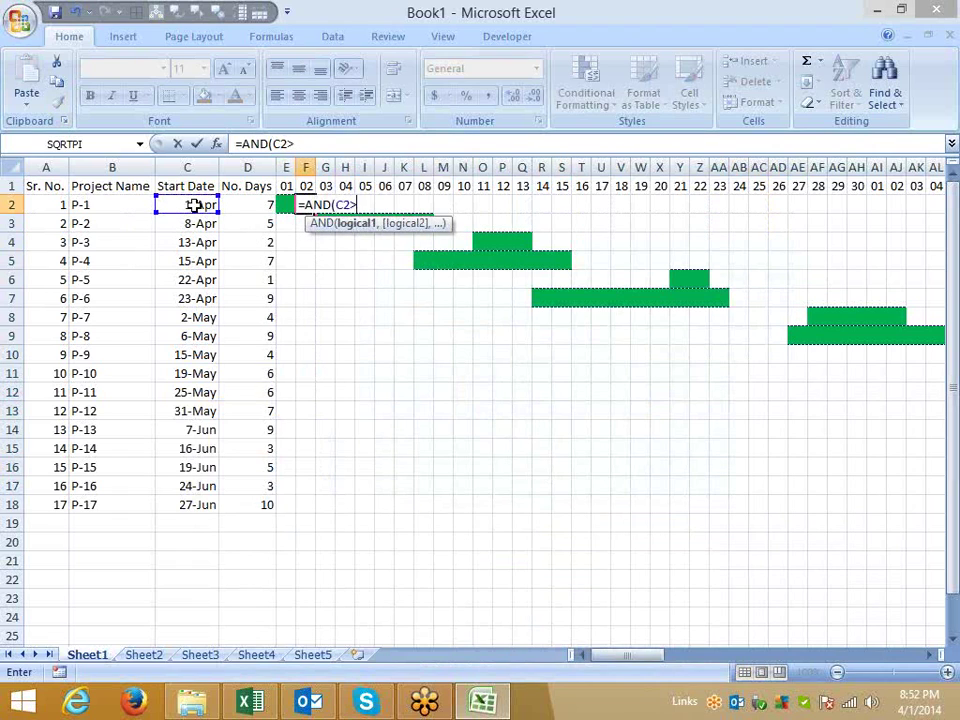
{"action": "type", "text": "="}
{"action": "left_click", "coordinate": [306, 186]}
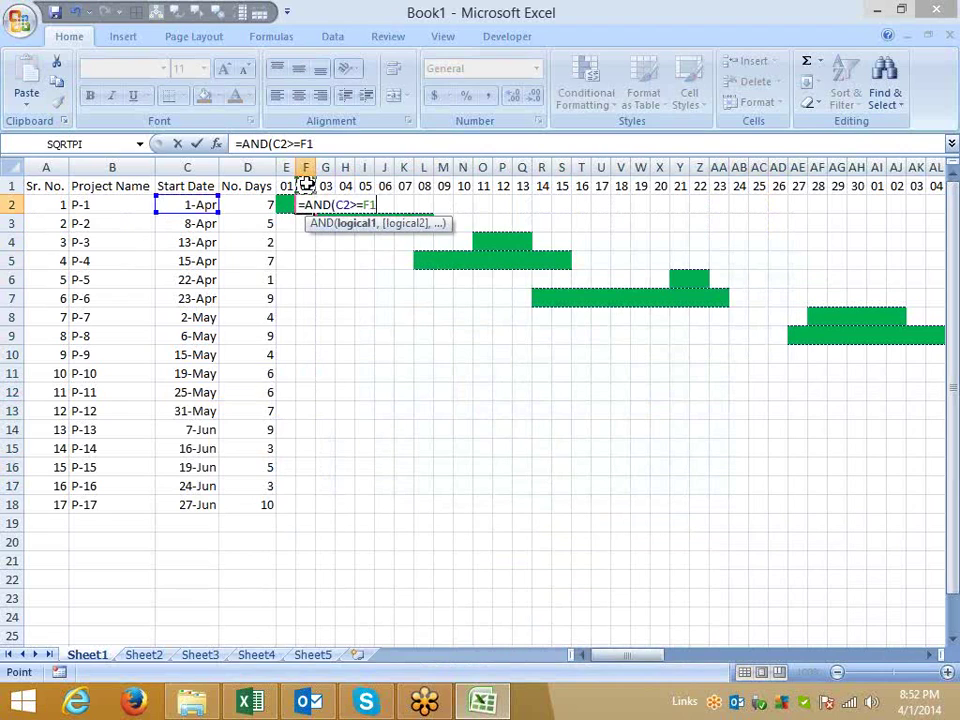
{"action": "type", "text": ","}
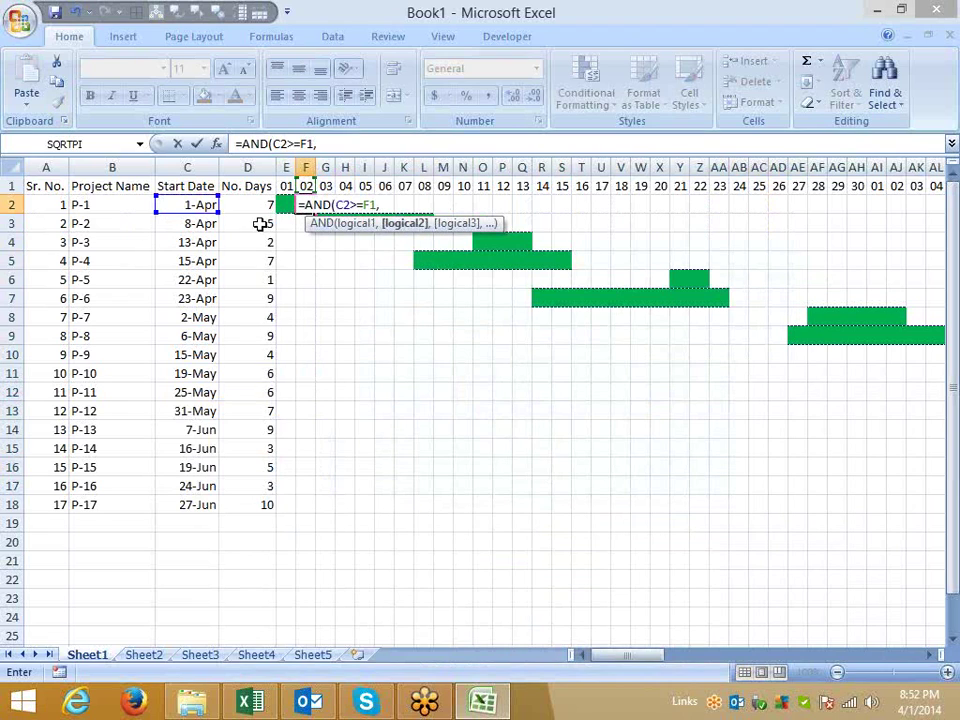
{"action": "left_click", "coordinate": [200, 204]}
{"action": "type", "text": "<="}
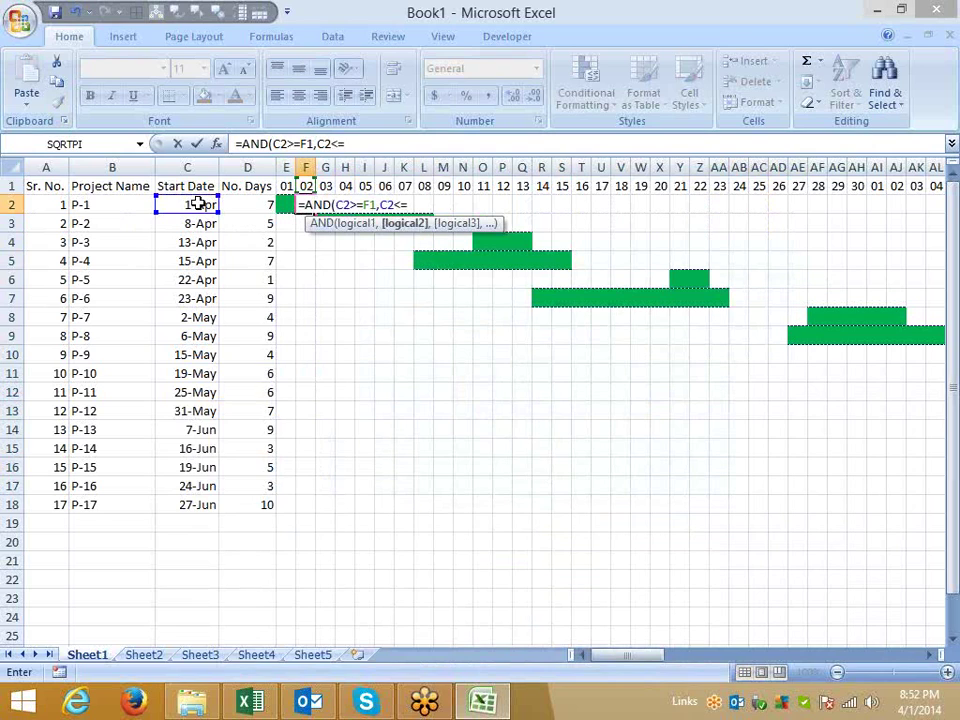
{"action": "left_click", "coordinate": [305, 186]}
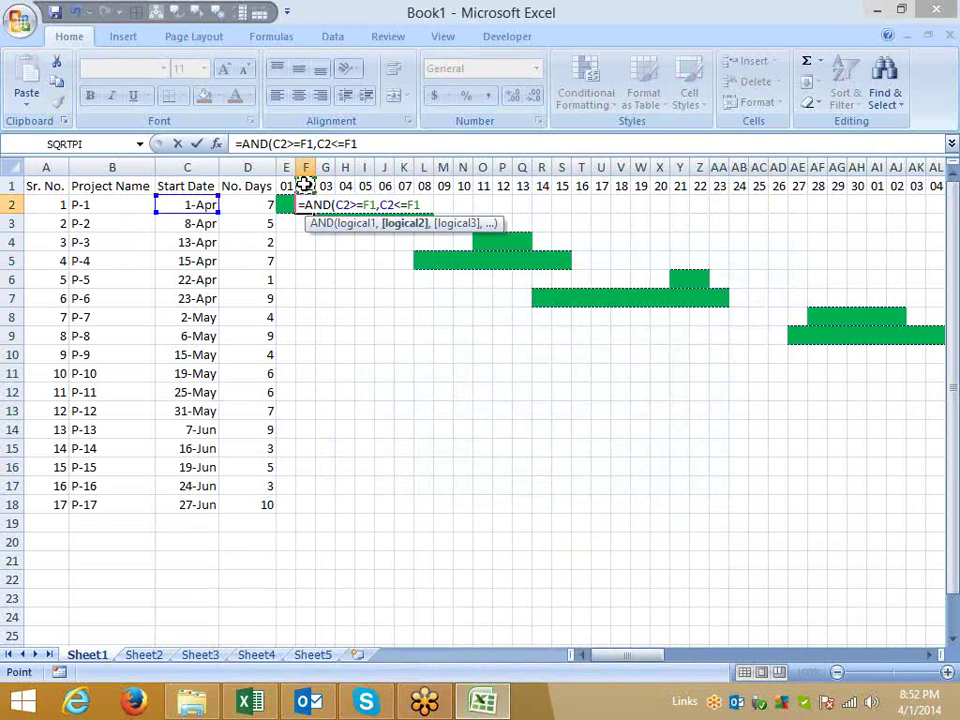
{"action": "type", "text": "+"}
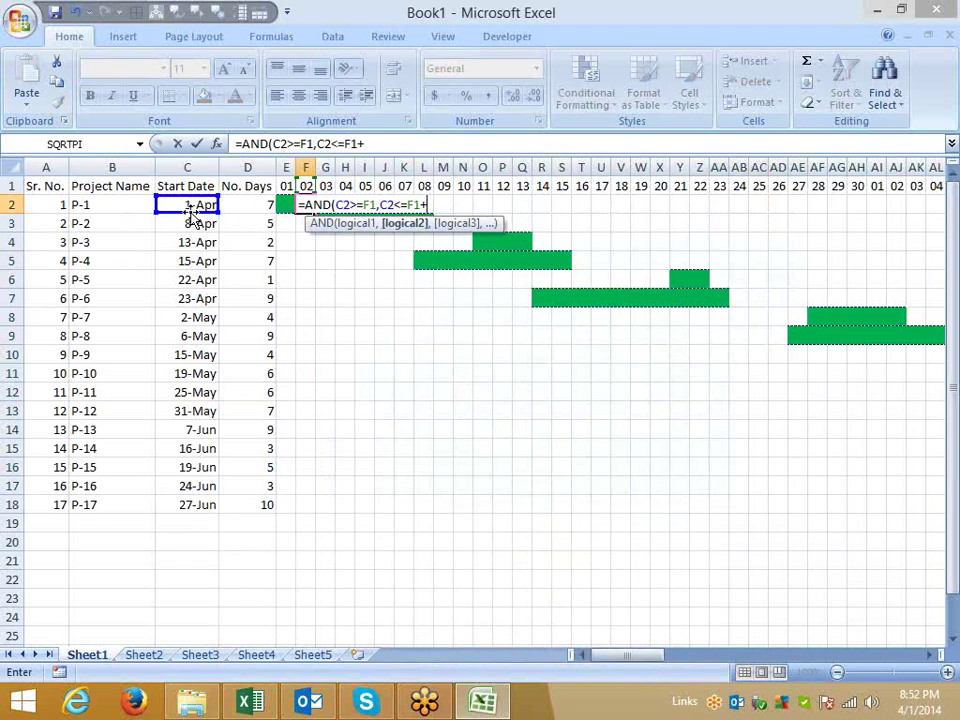
{"action": "key", "text": "BackSpace"}
{"action": "key", "text": "BackSpace"}
{"action": "key", "text": "BackSpace"}
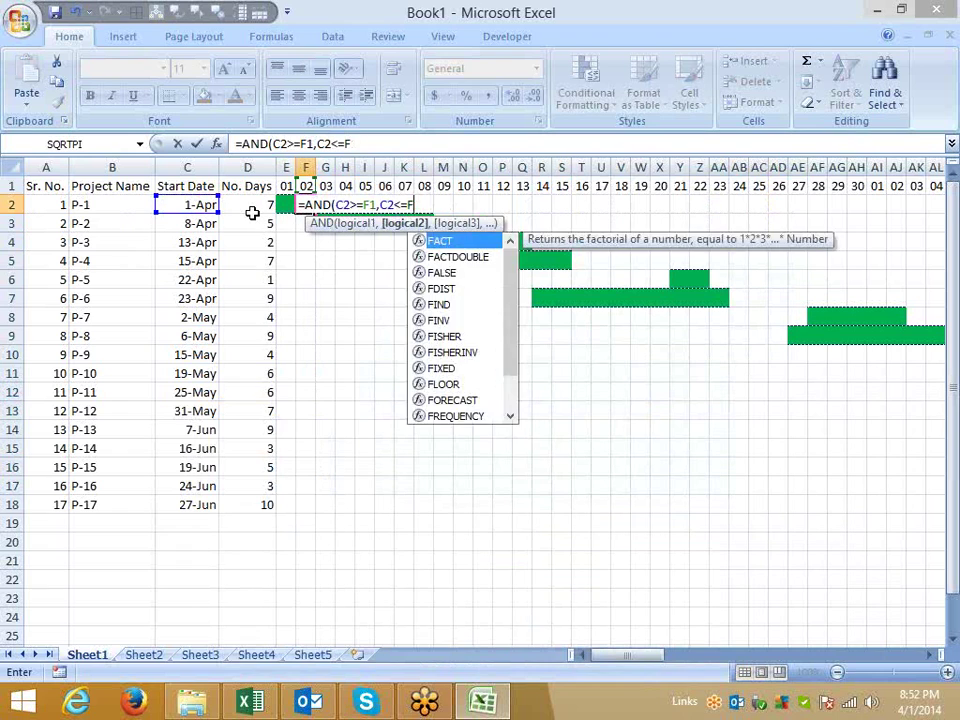
{"action": "left_click", "coordinate": [197, 206]}
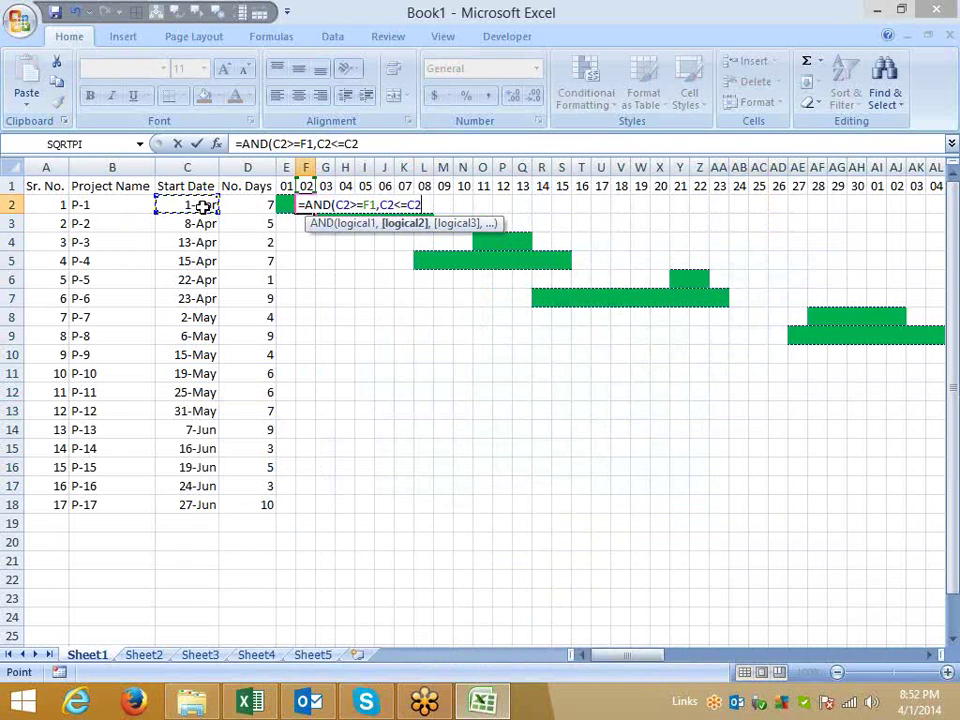
{"action": "key", "text": "Escape"}
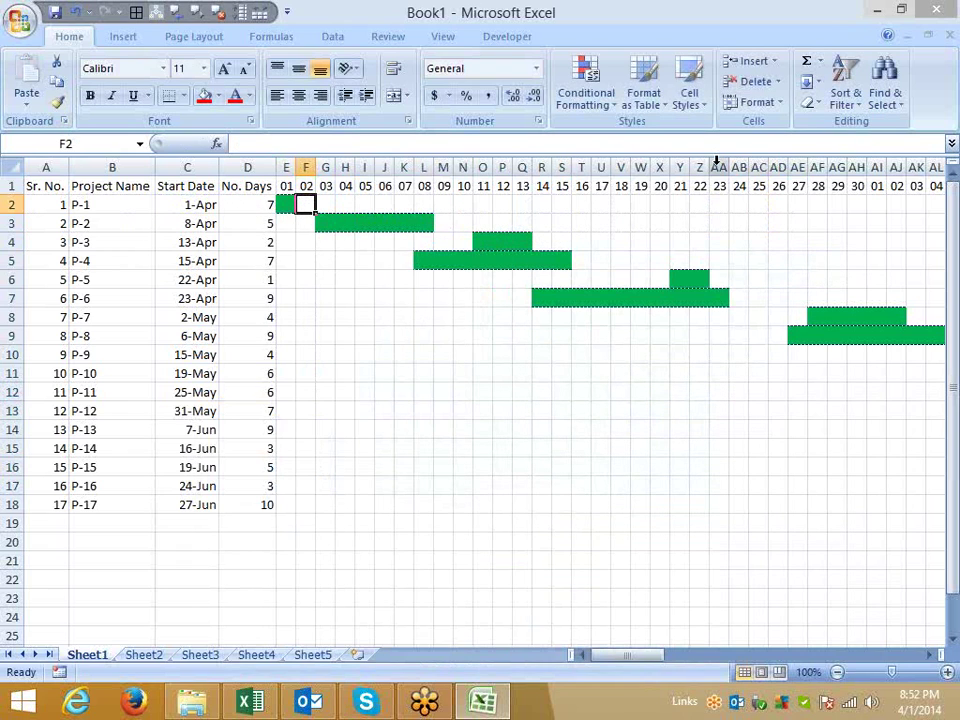
Open the timeline's conditional formatting rule and replace E$1 with $C2 in the parenthesized sum, declining the Opera update
{"action": "left_click", "coordinate": [585, 98]}
{"action": "left_click", "coordinate": [628, 380]}
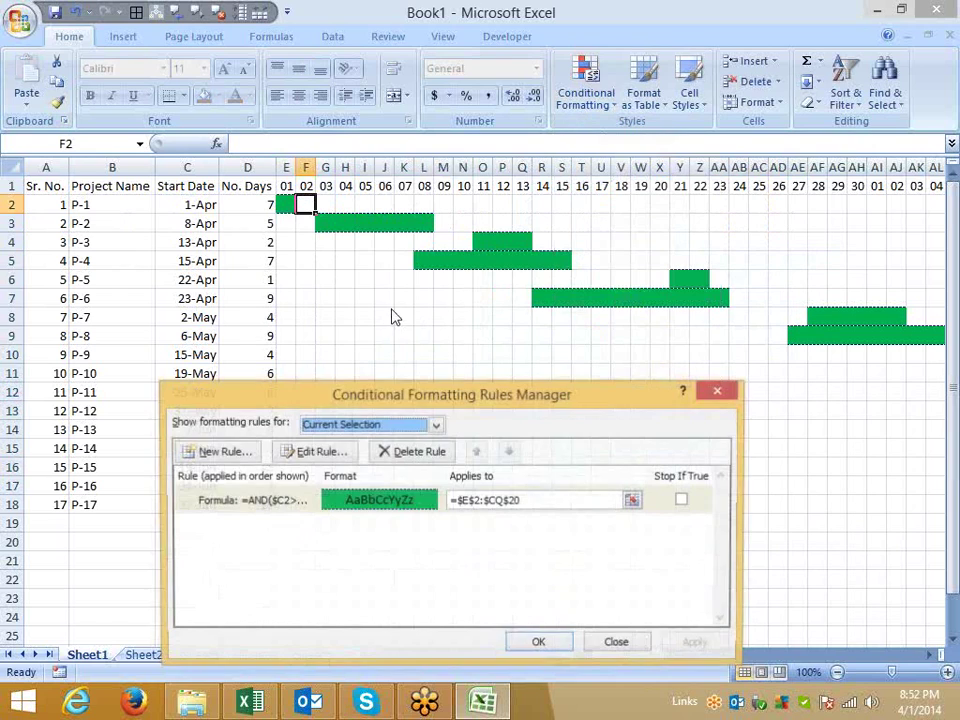
{"action": "double_click", "coordinate": [272, 504]}
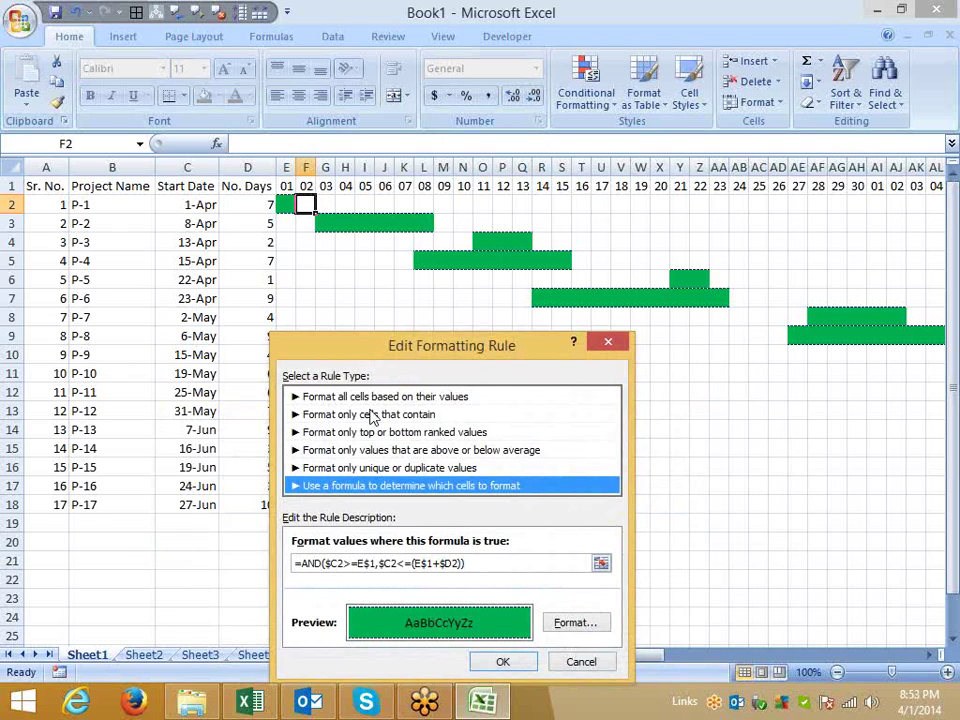
{"action": "left_click", "coordinate": [413, 563]}
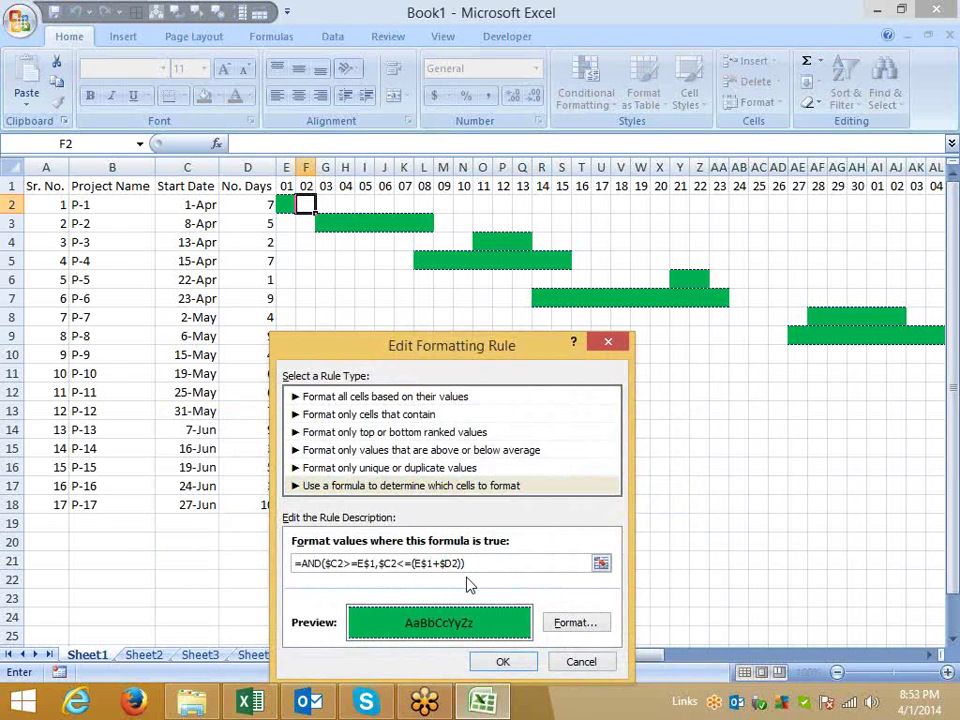
{"action": "key", "text": "Delete"}
{"action": "type", "text": "C"}
{"action": "key", "text": "Delete"}
{"action": "key", "text": "Delete"}
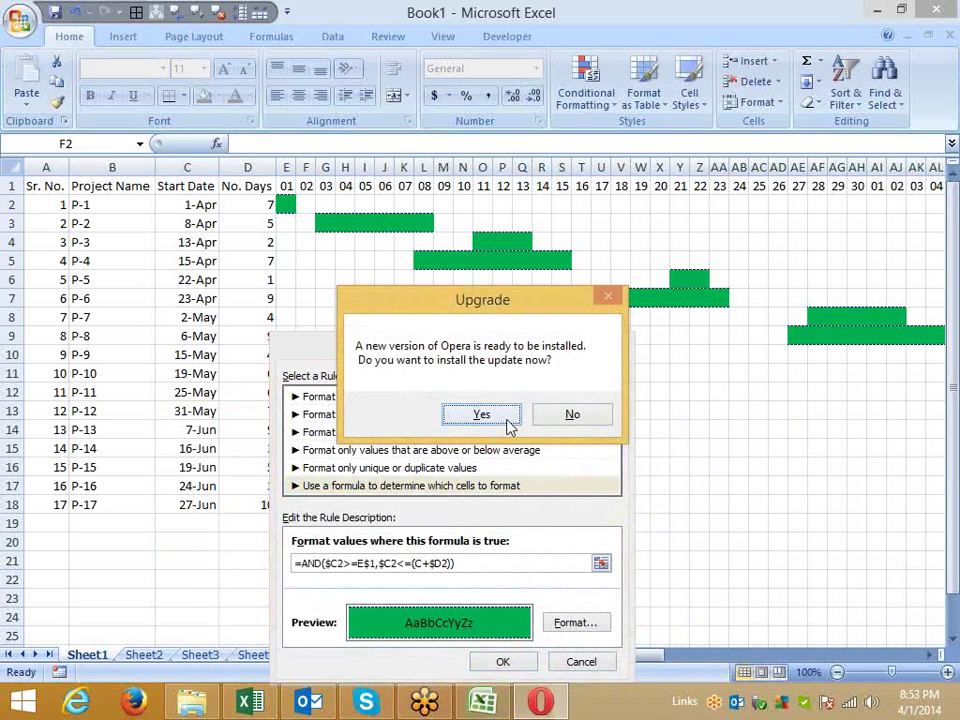
{"action": "left_click", "coordinate": [571, 415]}
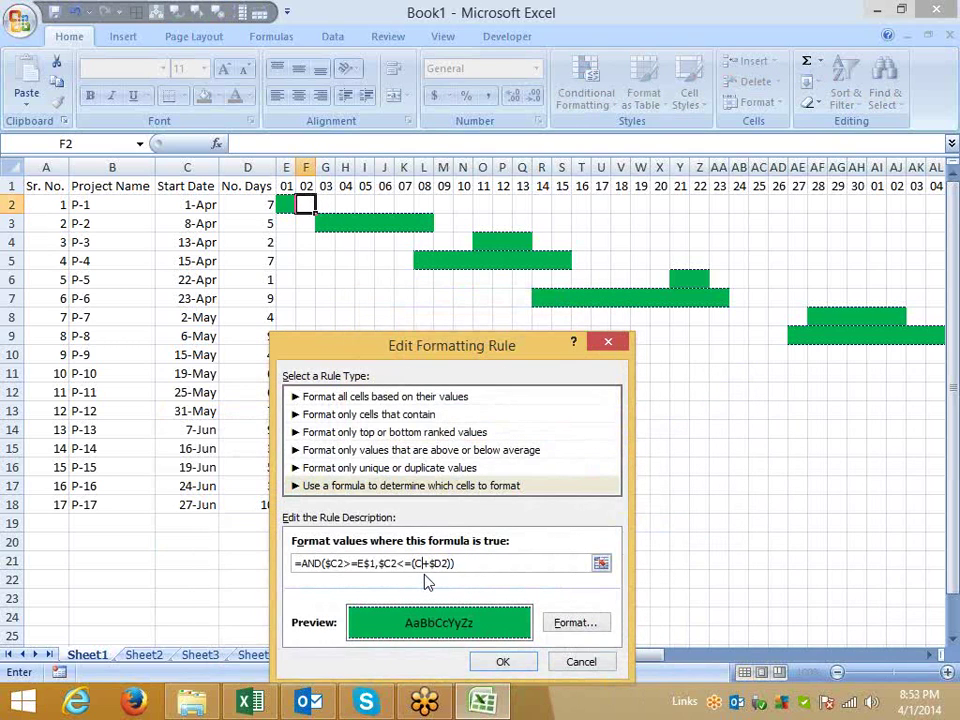
{"action": "type", "text": "2+$"}
Rewrite the rule's second condition as ($C2+$D2)<=E$1 and apply the updated rule
{"action": "left_click", "coordinate": [385, 564]}
{"action": "key", "text": "Delete"}
{"action": "key", "text": "Delete"}
{"action": "key", "text": "Delete"}
{"action": "key", "text": "Delete"}
{"action": "key", "text": "Delete"}
{"action": "type", "text": ",<=e$1"}
{"action": "left_click", "coordinate": [503, 661]}
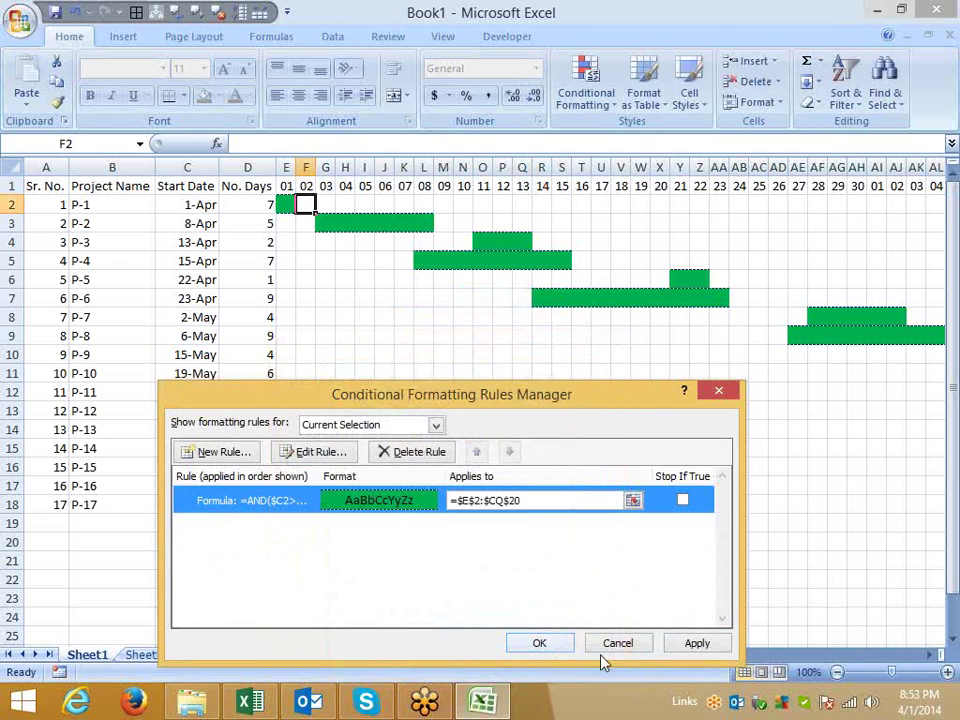
{"action": "left_click", "coordinate": [697, 643]}
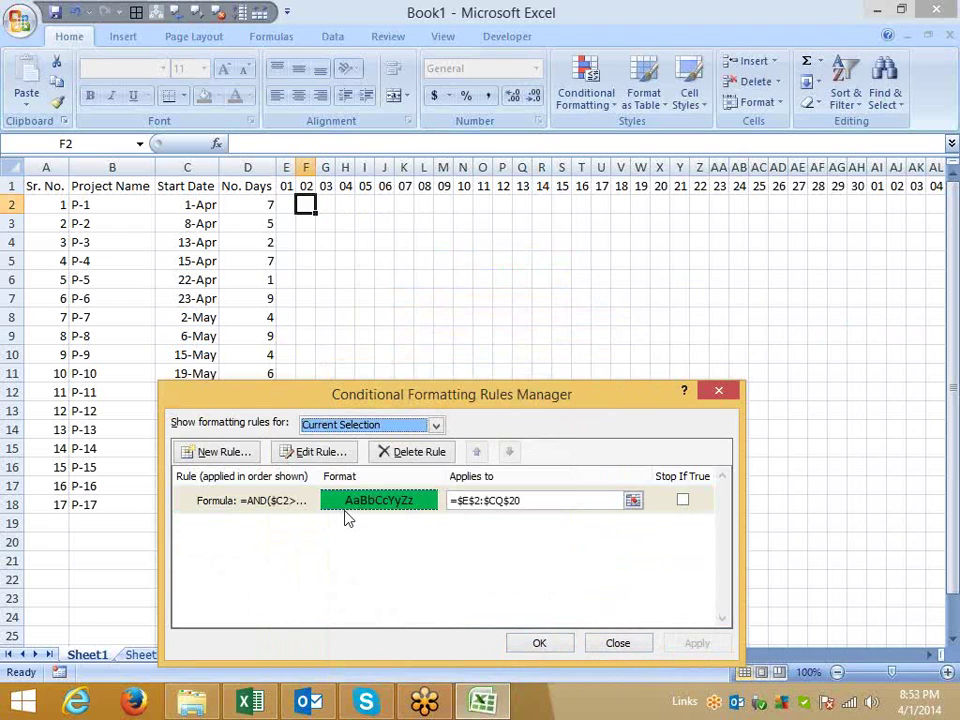
Copy the AND formula text from the timeline's conditional formatting rule, delete the rule and apply the removal
{"action": "double_click", "coordinate": [317, 512]}
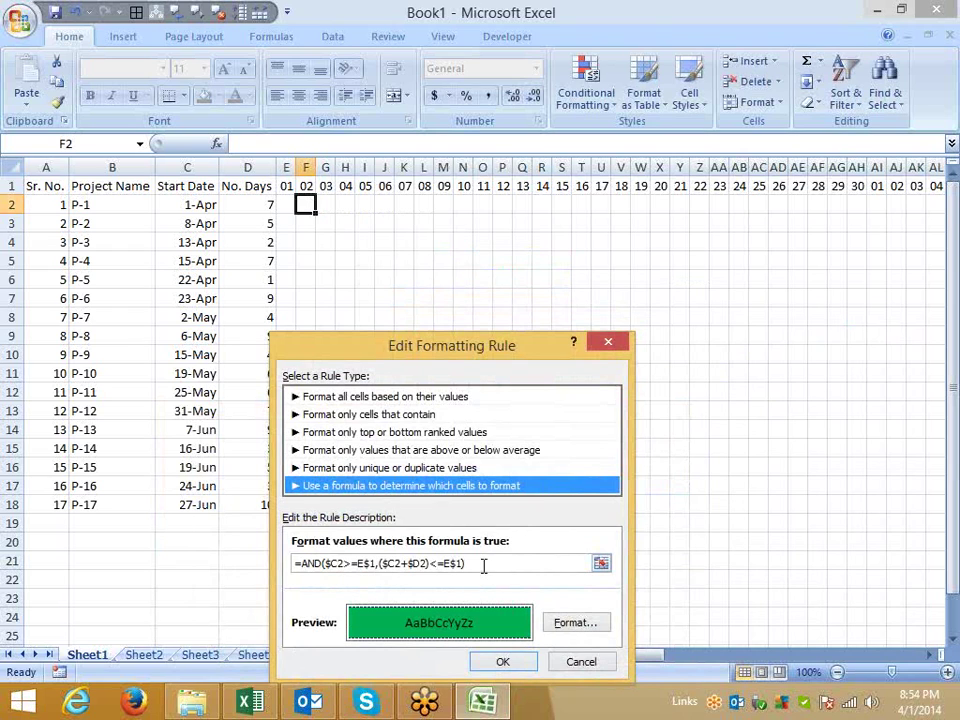
{"action": "left_click_drag", "start_coordinate": [484, 566], "coordinate": [301, 565]}
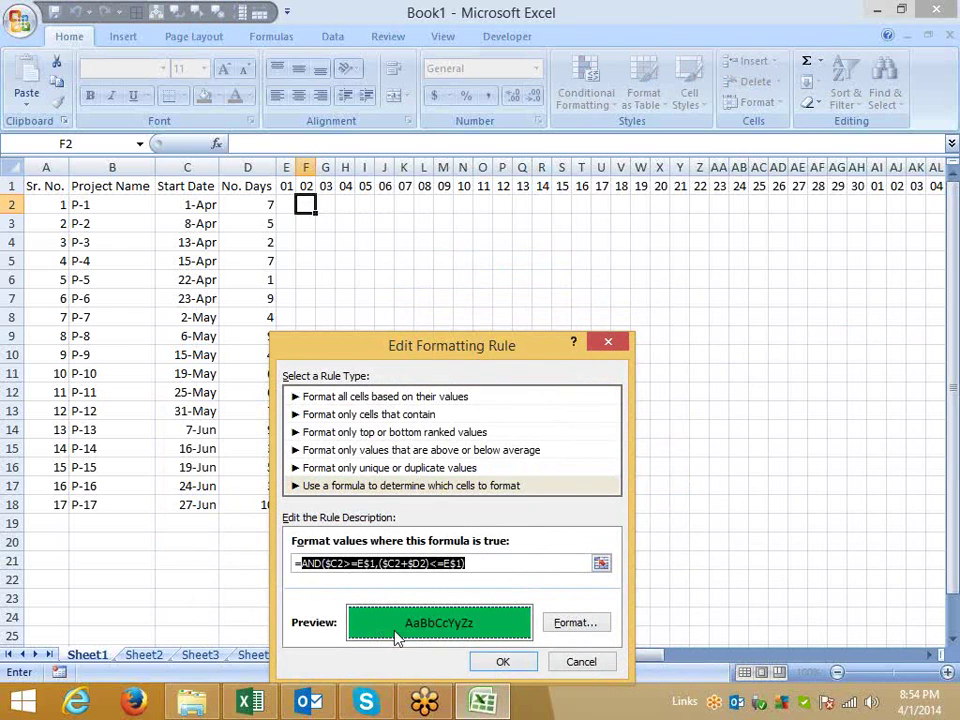
{"action": "left_click", "coordinate": [508, 667]}
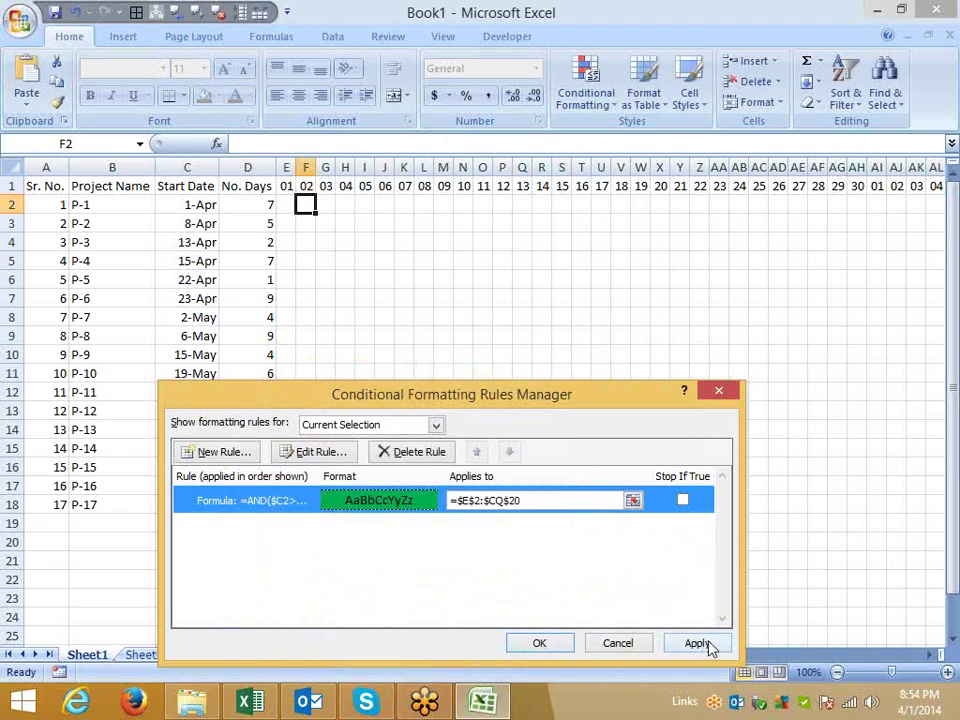
{"action": "left_click", "coordinate": [402, 452]}
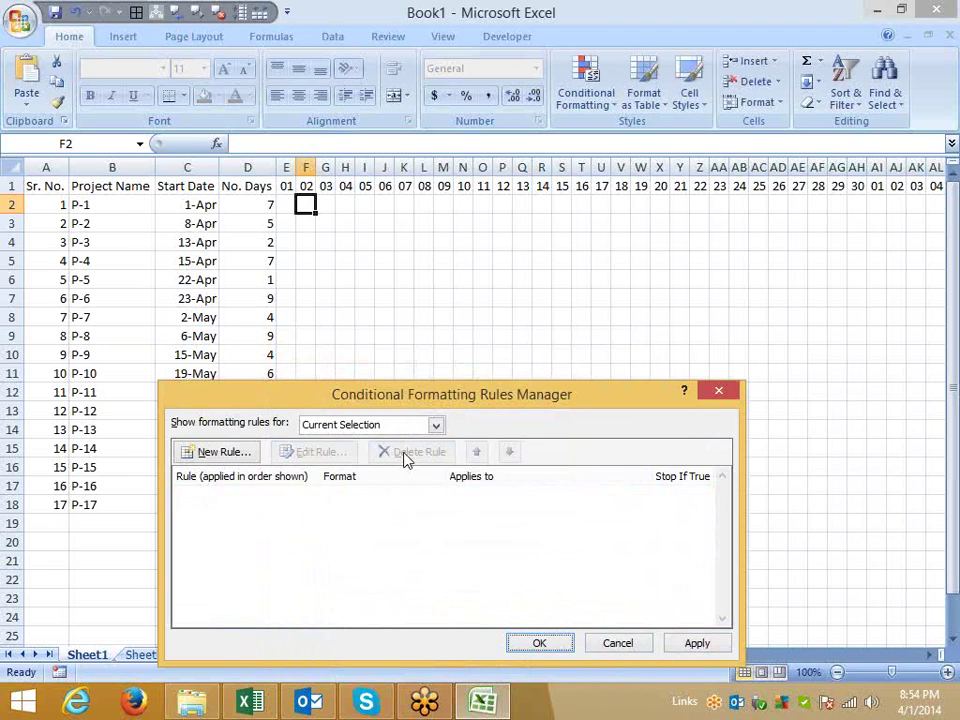
{"action": "left_click", "coordinate": [697, 643]}
{"action": "left_click", "coordinate": [560, 646]}
Enter the copied formula =AND($C2>=E$1,($C2+$D2)<=E$1) in cell E2
{"action": "double_click", "coordinate": [288, 205]}
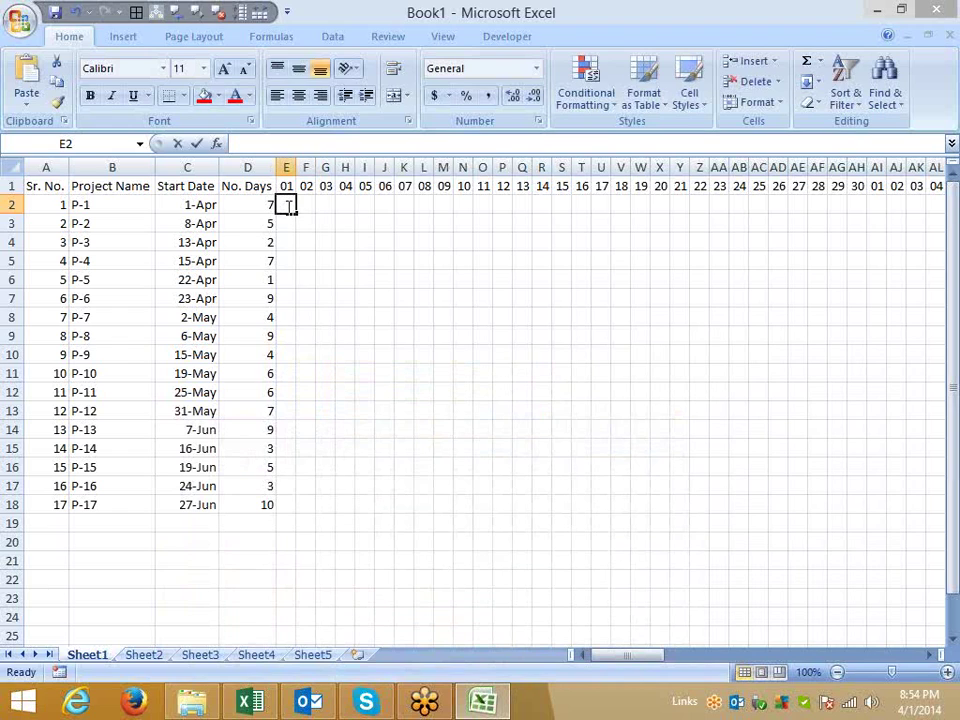
{"action": "type", "text": "="}
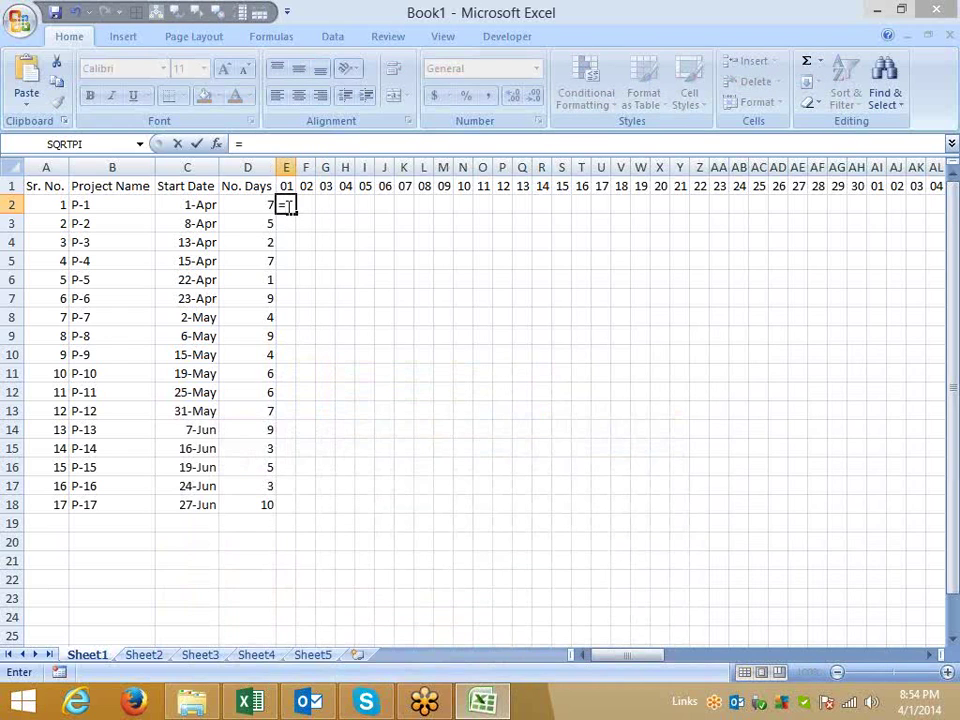
{"action": "key", "text": "ctrl+v"}
{"action": "key", "text": "Return"}
Evaluate the AND formula in E2 part by part with Evaluate Formula
{"action": "left_click", "coordinate": [285, 205]}
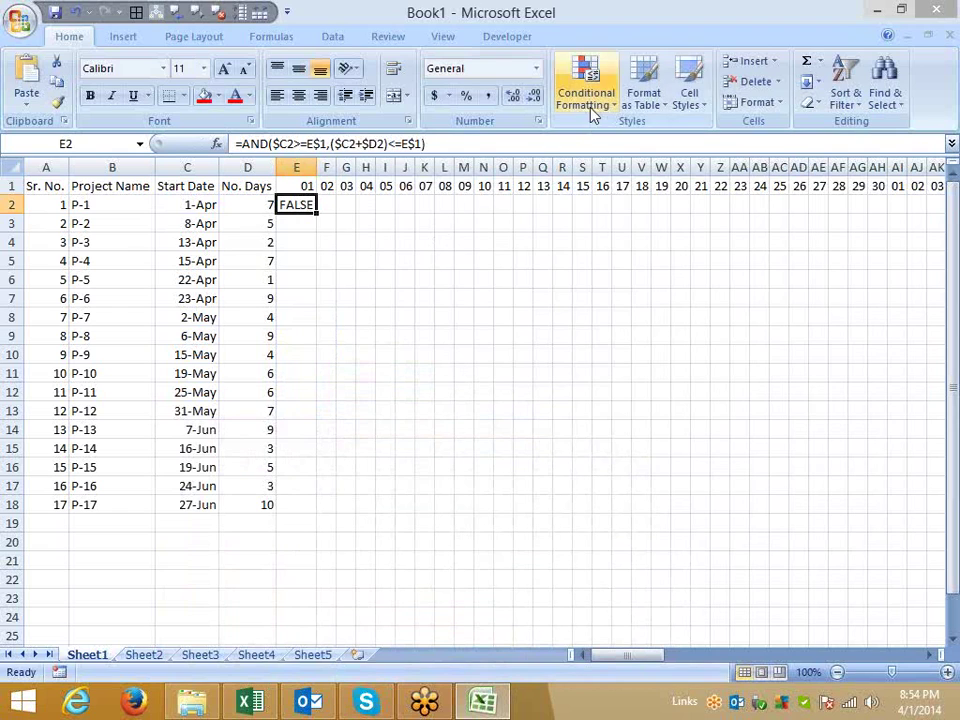
{"action": "left_click", "coordinate": [268, 38]}
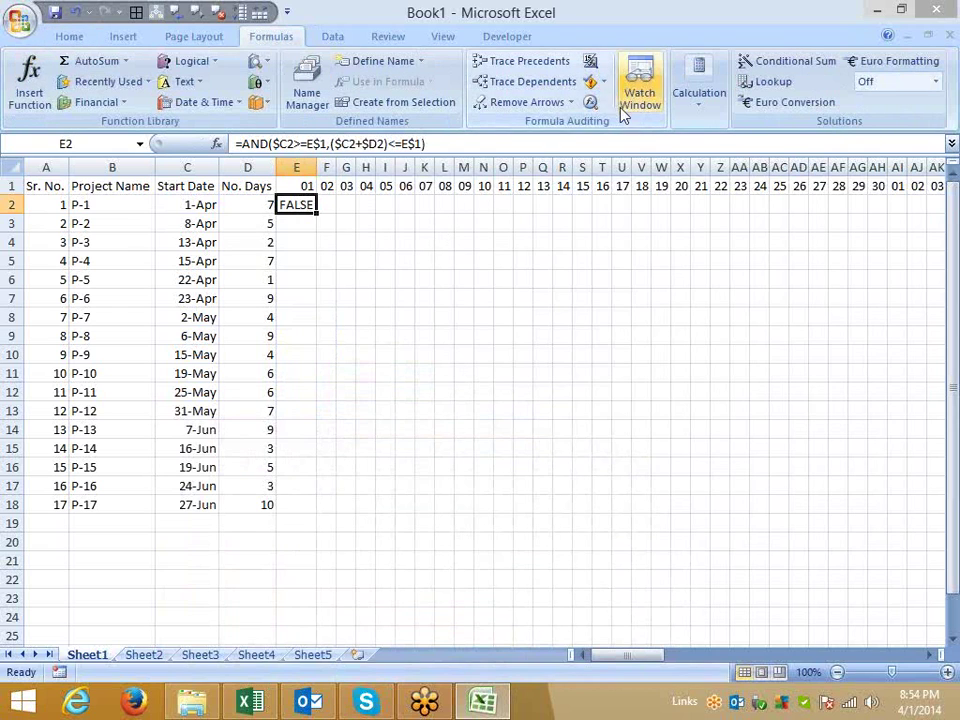
{"action": "left_click", "coordinate": [590, 101]}
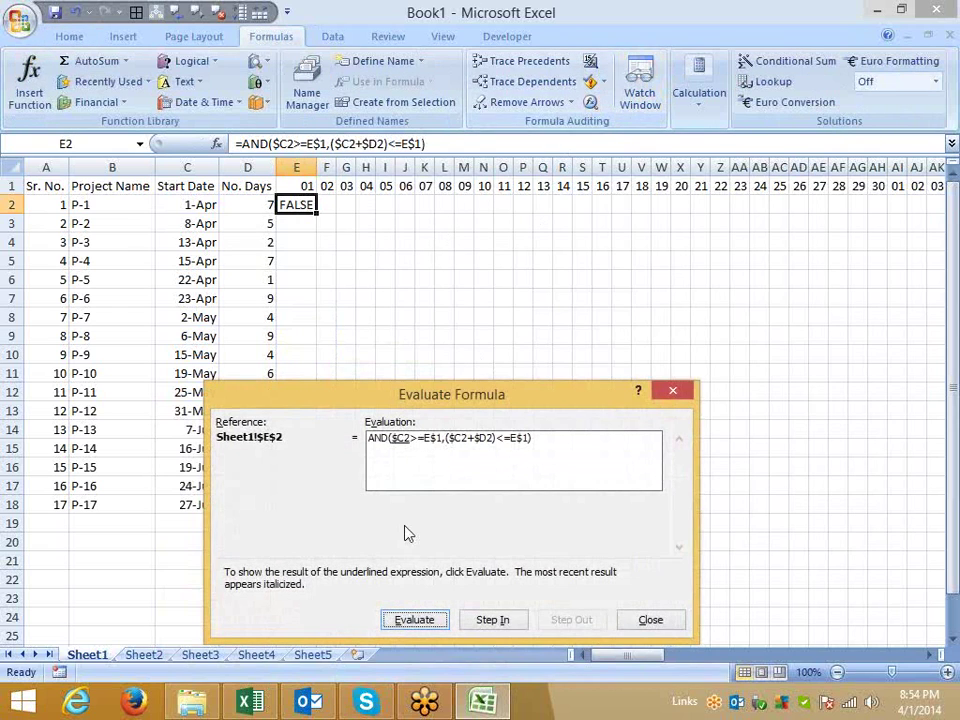
{"action": "left_click", "coordinate": [412, 622]}
{"action": "left_click", "coordinate": [412, 621]}
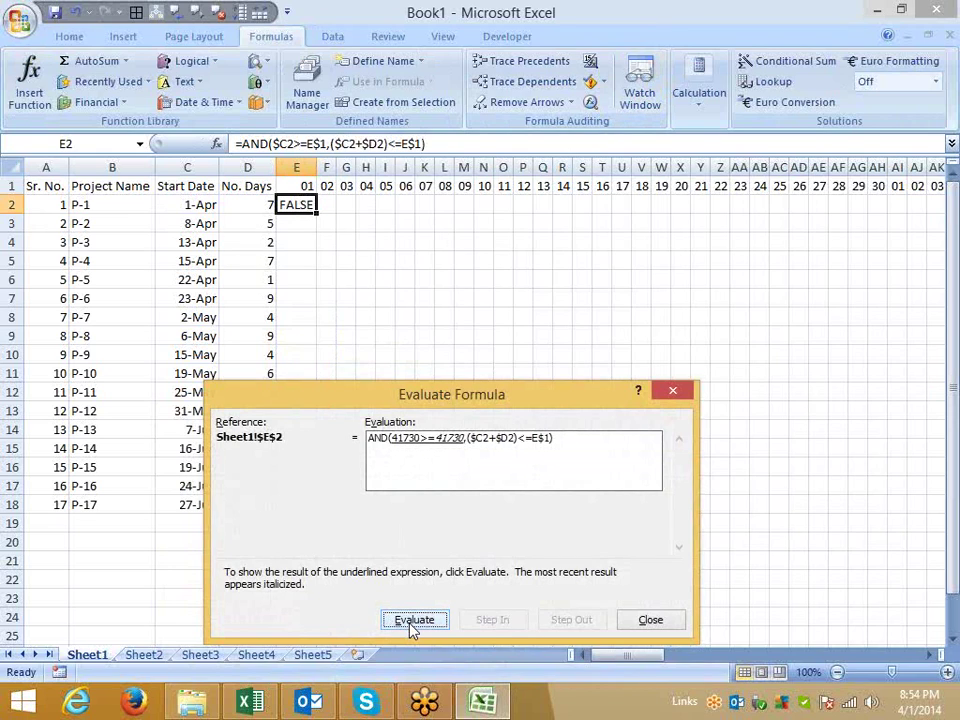
{"action": "left_click", "coordinate": [410, 622]}
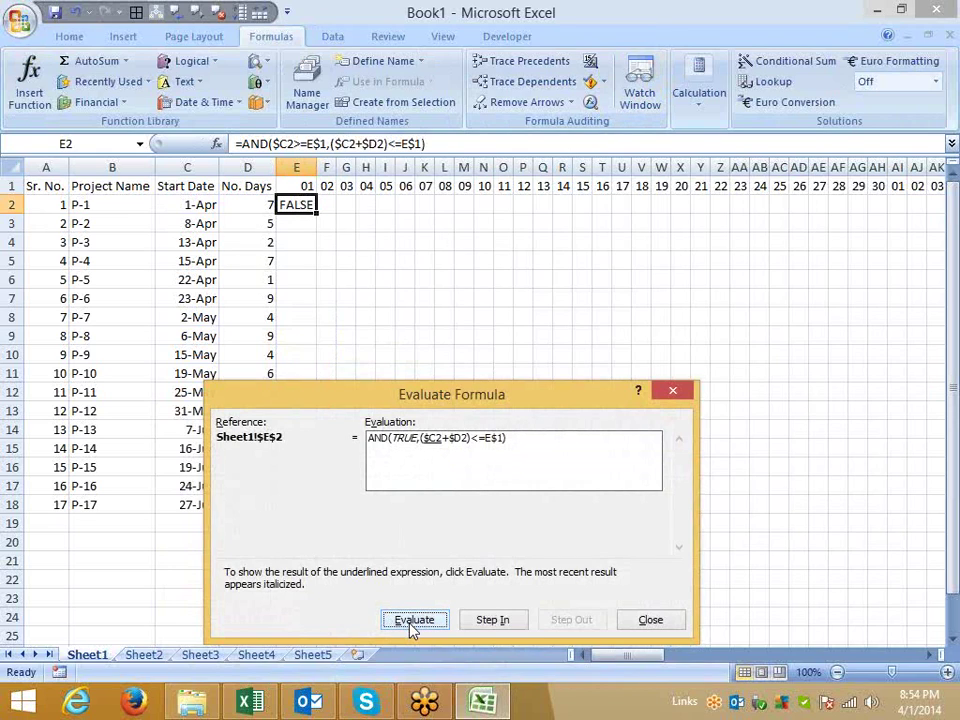
{"action": "left_click", "coordinate": [412, 621]}
{"action": "left_click", "coordinate": [412, 621]}
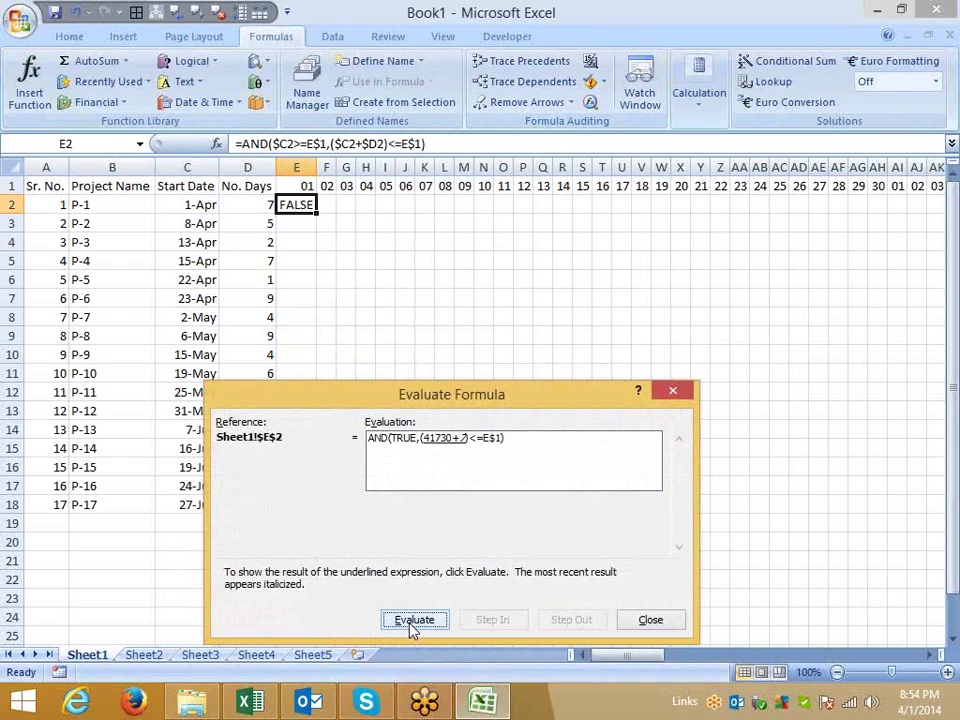
{"action": "left_click", "coordinate": [412, 621]}
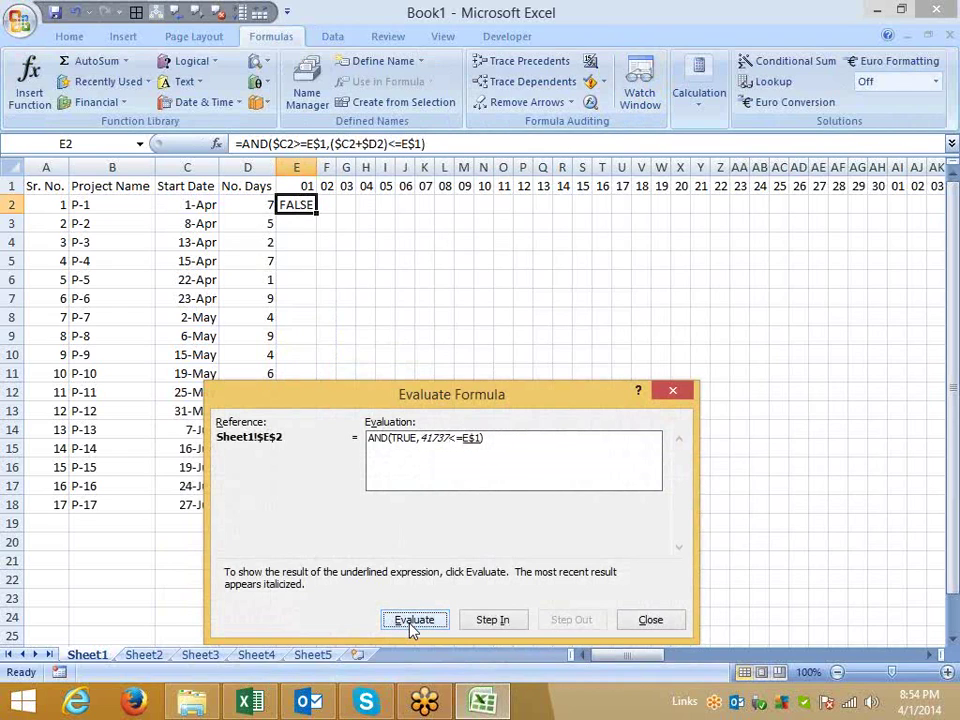
{"action": "left_click", "coordinate": [412, 621]}
{"action": "left_click", "coordinate": [412, 621]}
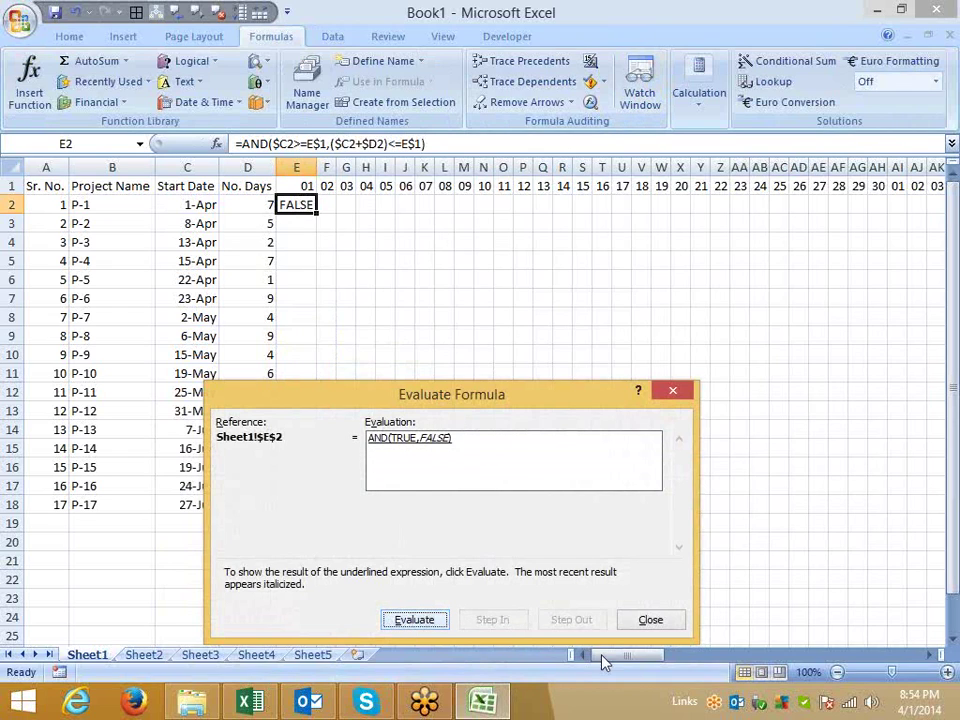
{"action": "left_click", "coordinate": [667, 617]}
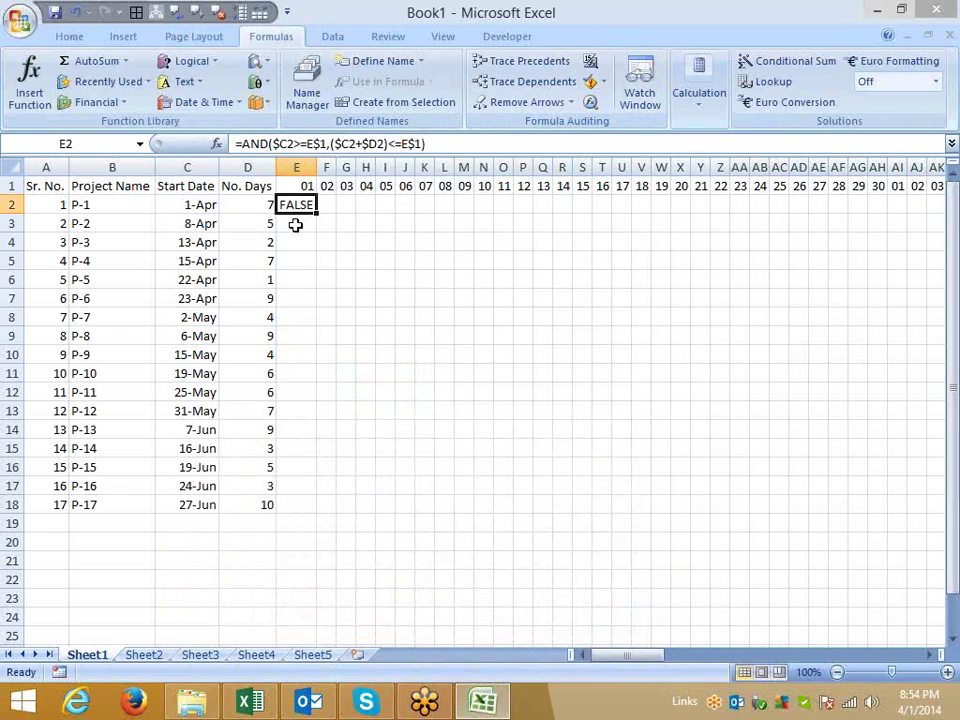
Rewrite the second condition of E2's AND formula as E$1<=($C2+$D2)
{"action": "left_click", "coordinate": [331, 143]}
{"action": "left_click_drag", "start_coordinate": [331, 143], "coordinate": [386, 144]}
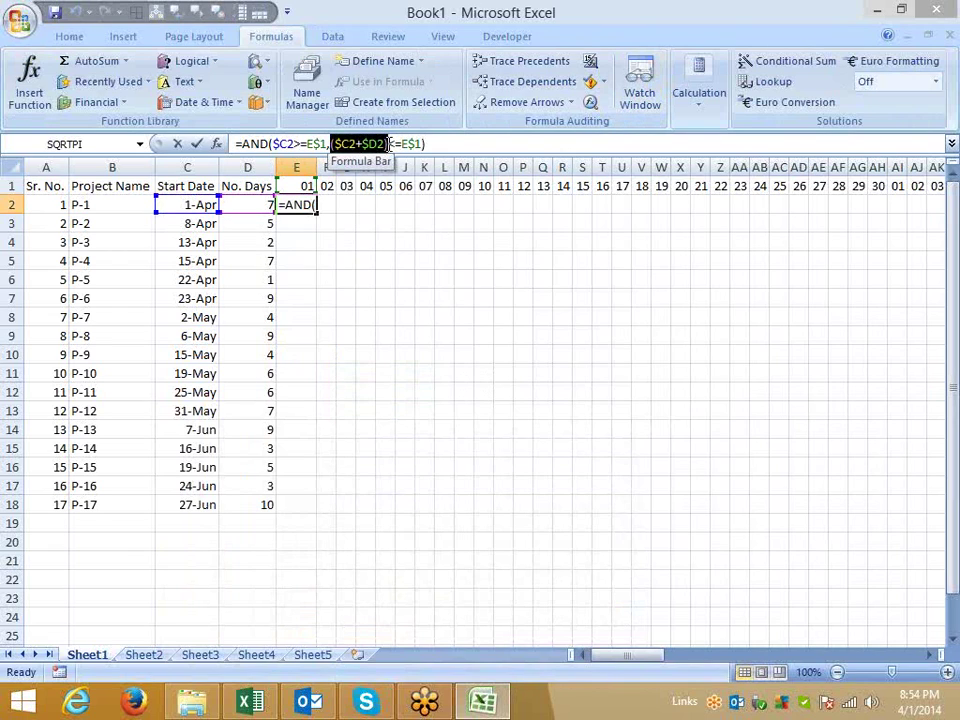
{"action": "key", "text": "ctrl+x"}
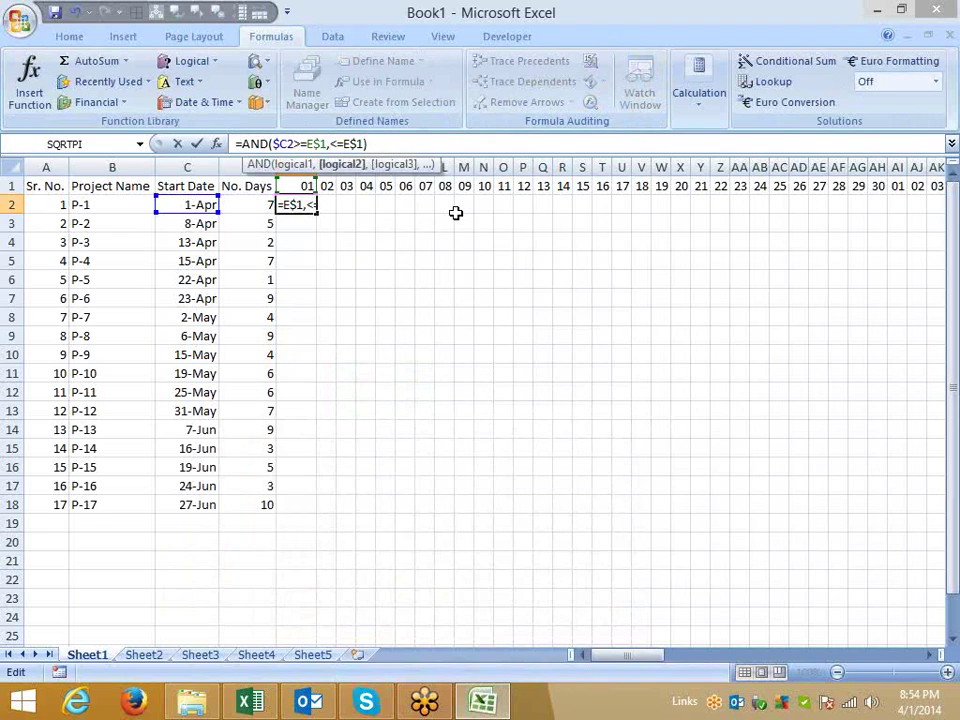
{"action": "key", "text": "Delete"}
{"action": "key", "text": "Delete"}
{"action": "key", "text": "Right"}
{"action": "key", "text": "Right"}
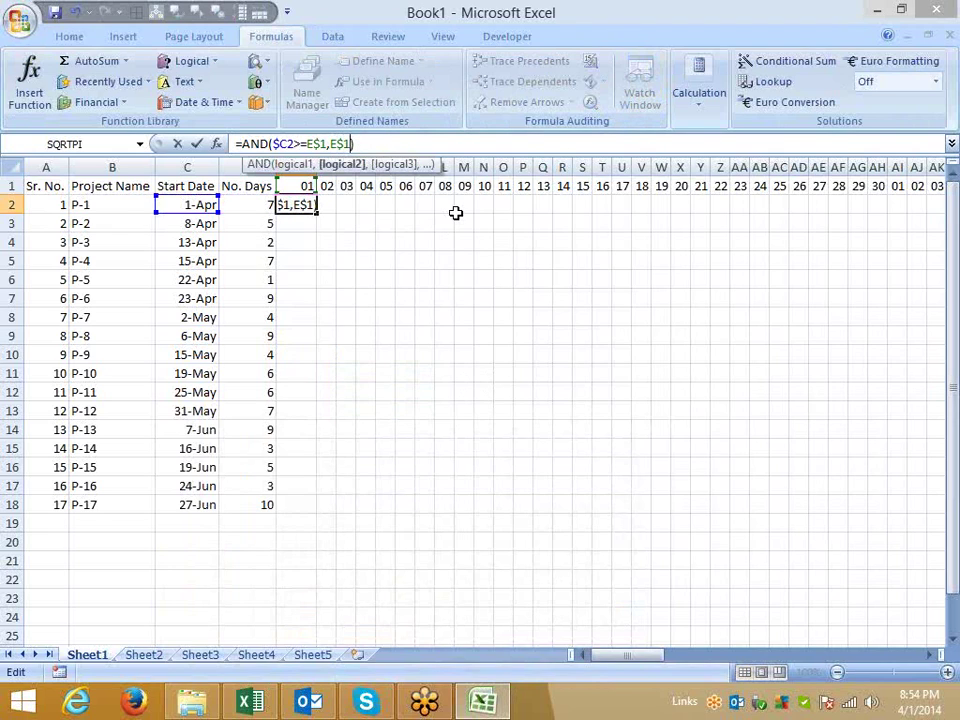
{"action": "type", "text": "<=($C2+$D2))"}
{"action": "key", "text": "Return"}
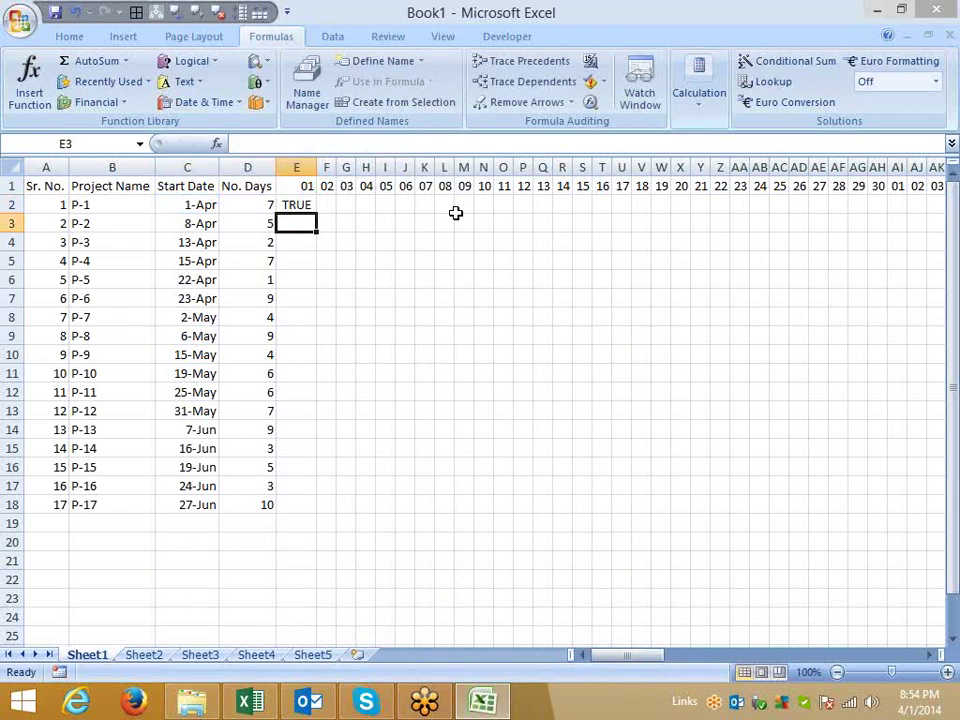
{"action": "key", "text": "Up"}
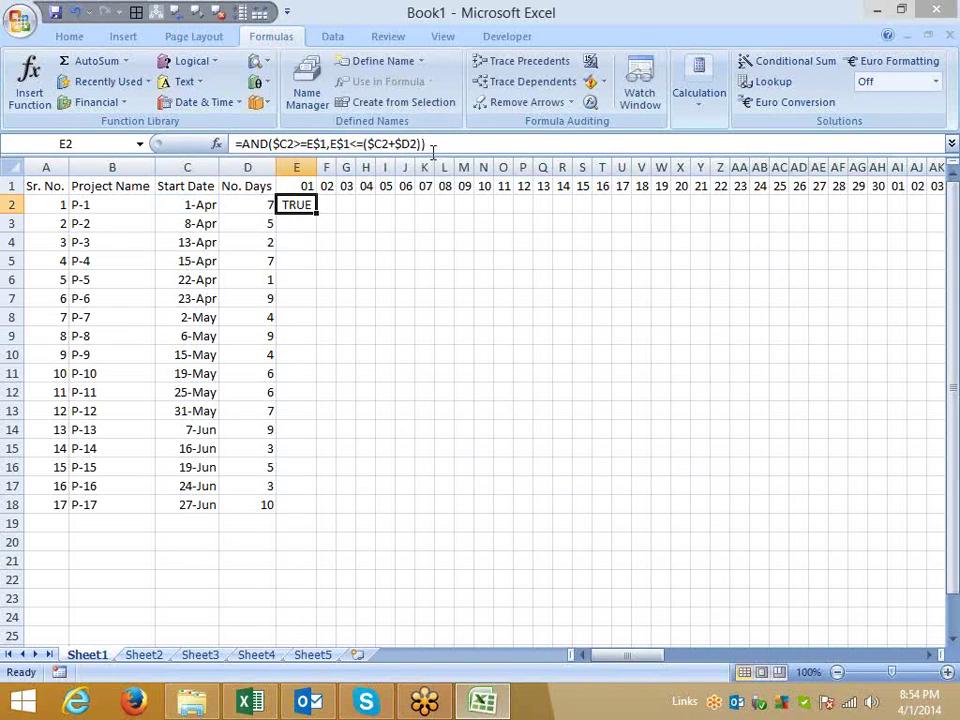
Copy E2's formula text and start a formula-based conditional formatting rule for E2 with =AND($C2>=E$1,E$1<=($C2+$D2))
{"action": "left_click_drag", "start_coordinate": [432, 147], "coordinate": [244, 150]}
{"action": "key", "text": "Escape"}
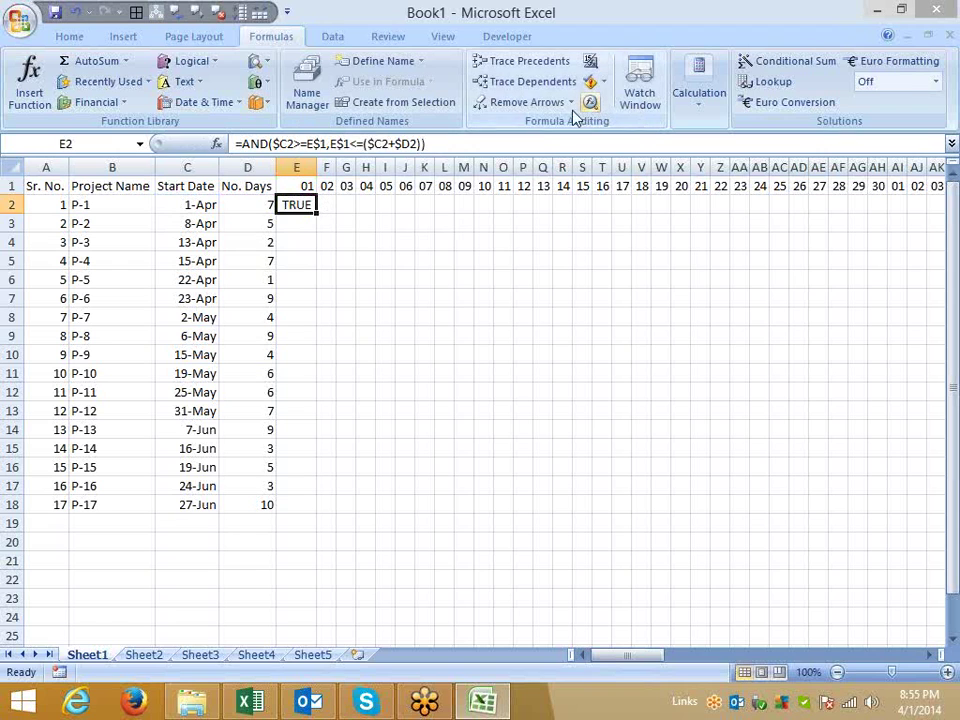
{"action": "left_click", "coordinate": [72, 37]}
{"action": "left_click", "coordinate": [594, 105]}
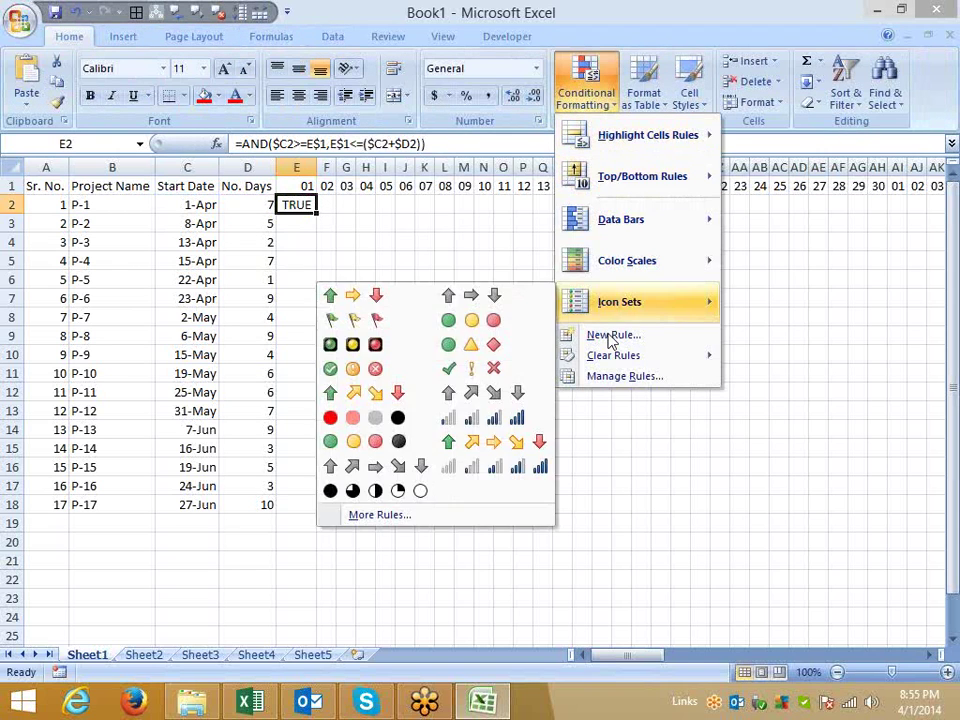
{"action": "left_click", "coordinate": [611, 335]}
{"action": "left_click", "coordinate": [300, 441]}
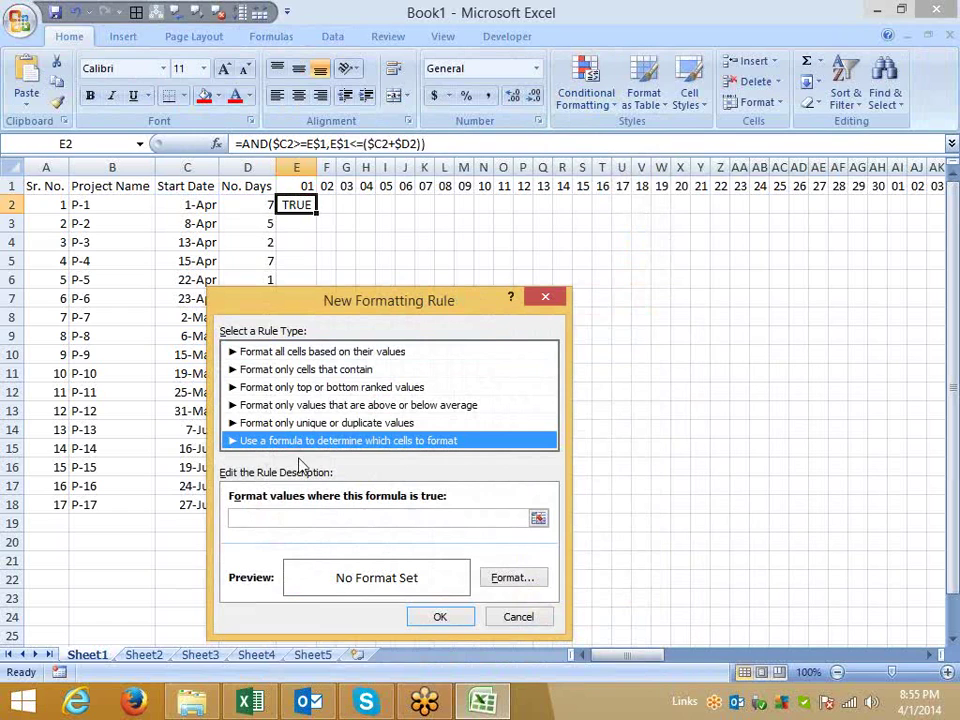
{"action": "left_click", "coordinate": [249, 516]}
{"action": "type", "text": "="}
{"action": "key", "text": "ctrl+v"}
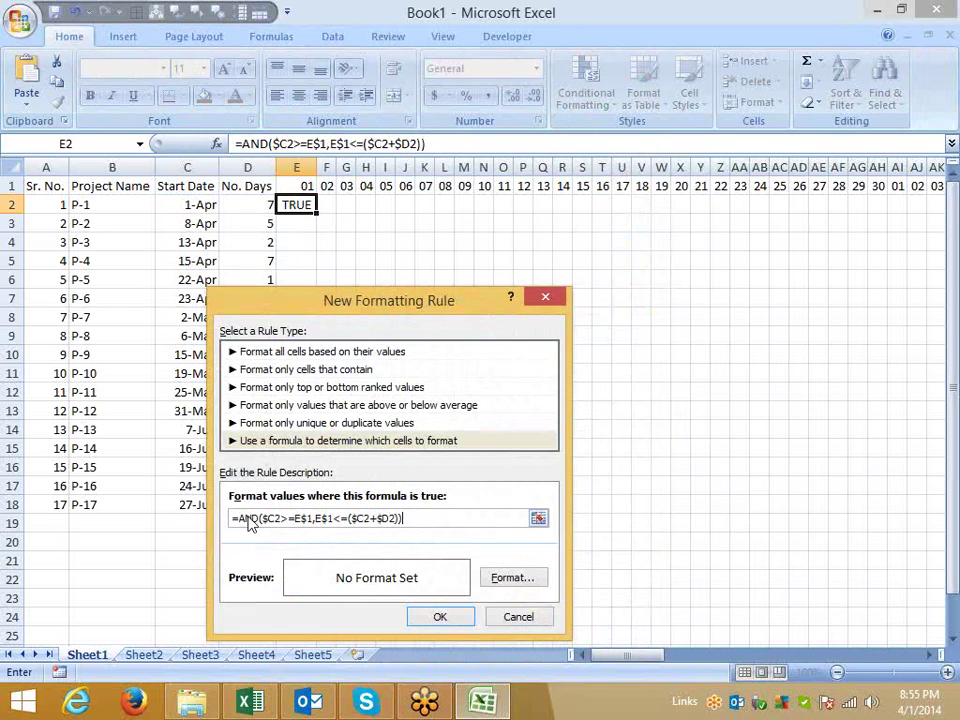
Set the new rule's fill to the standard light green
{"action": "left_click", "coordinate": [512, 578]}
{"action": "left_click", "coordinate": [389, 259]}
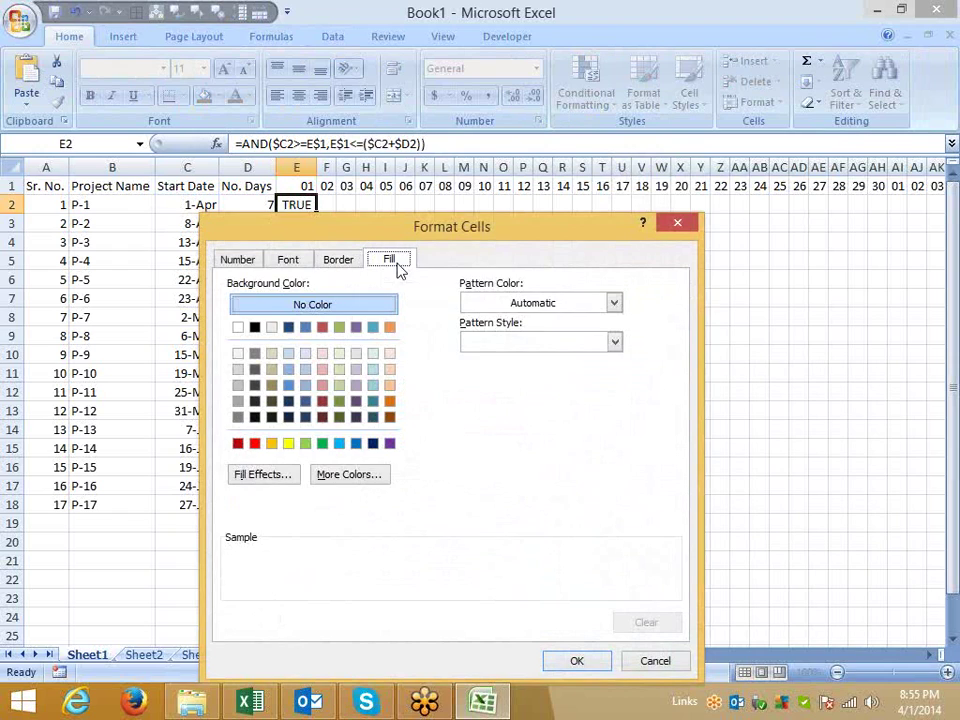
{"action": "left_click", "coordinate": [339, 443]}
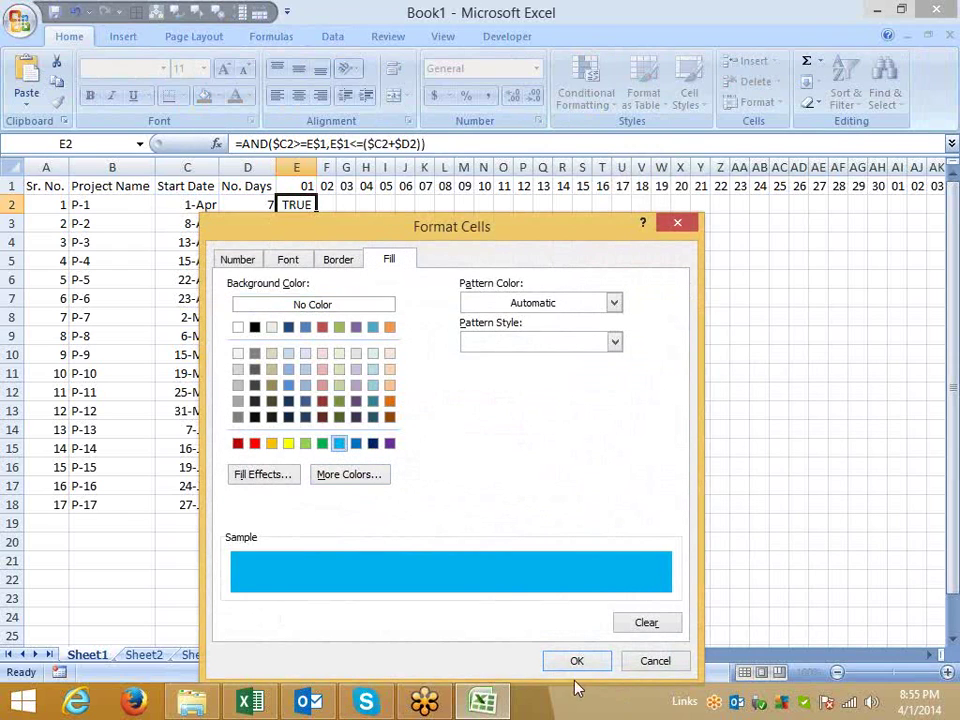
{"action": "left_click", "coordinate": [305, 444]}
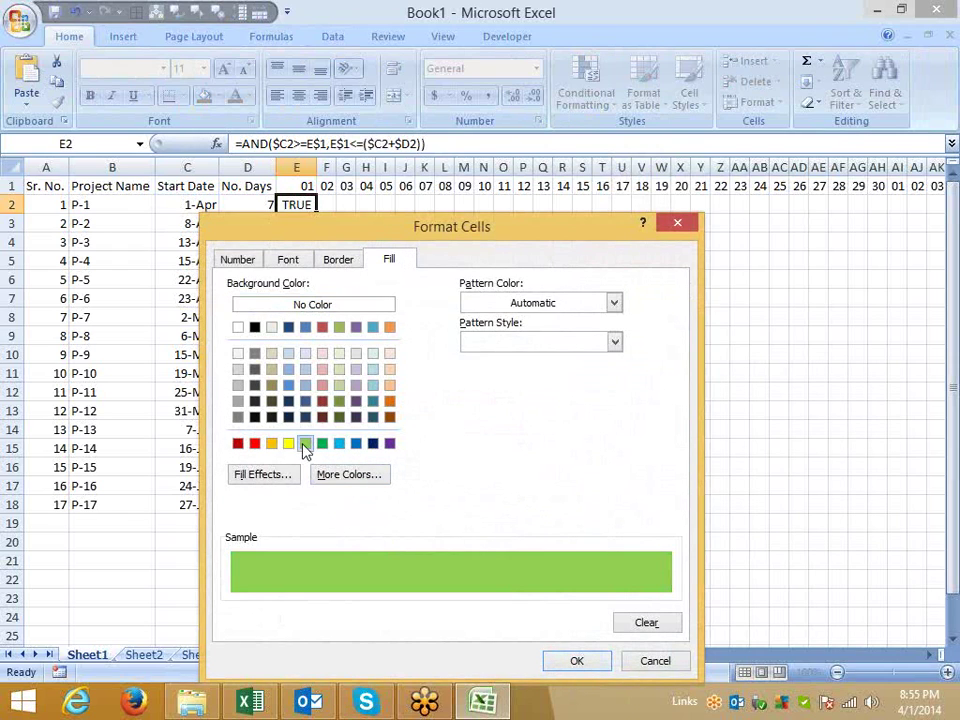
Give the rule's format purple dashed borders along the cell's upper and lower edges, and create the rule
{"action": "left_click", "coordinate": [338, 259]}
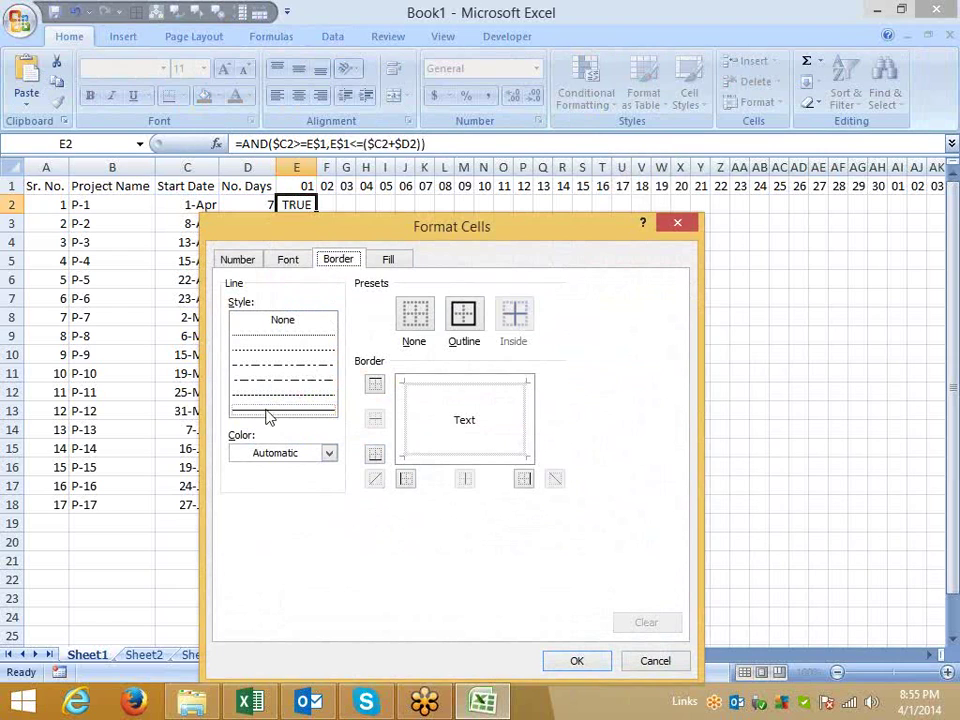
{"action": "left_click", "coordinate": [285, 453]}
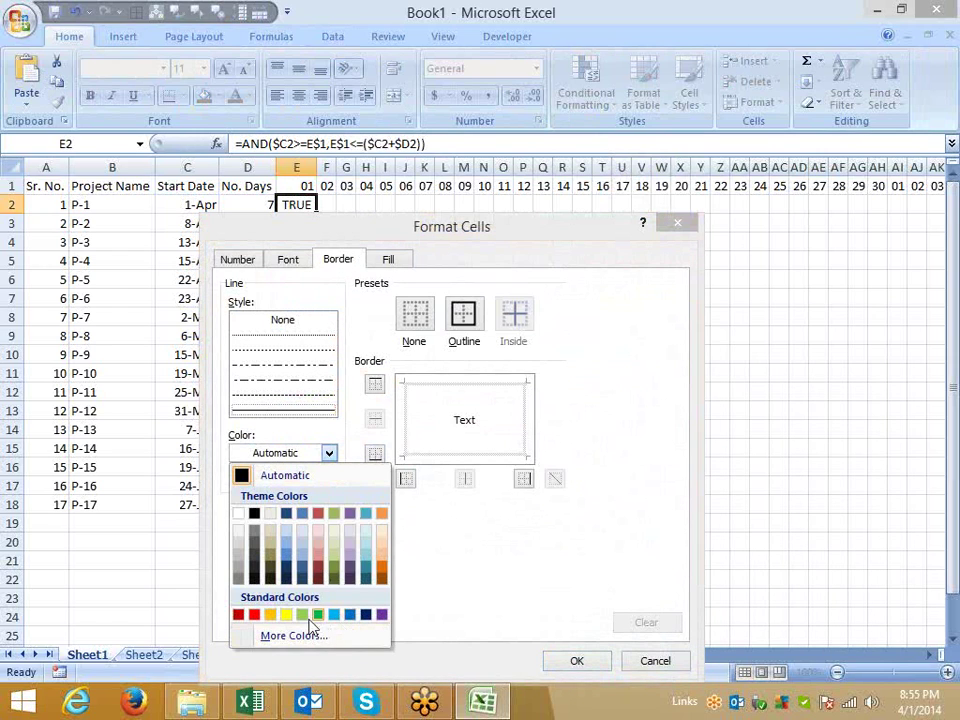
{"action": "left_click", "coordinate": [381, 614]}
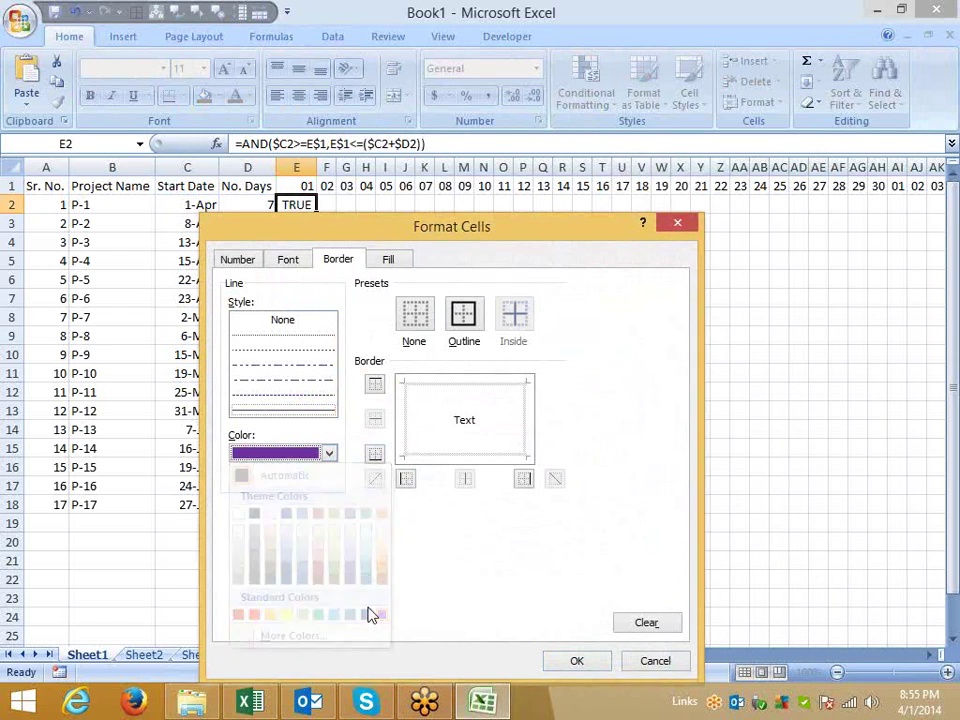
{"action": "left_click", "coordinate": [281, 402]}
{"action": "left_click", "coordinate": [426, 388]}
{"action": "left_click", "coordinate": [452, 460]}
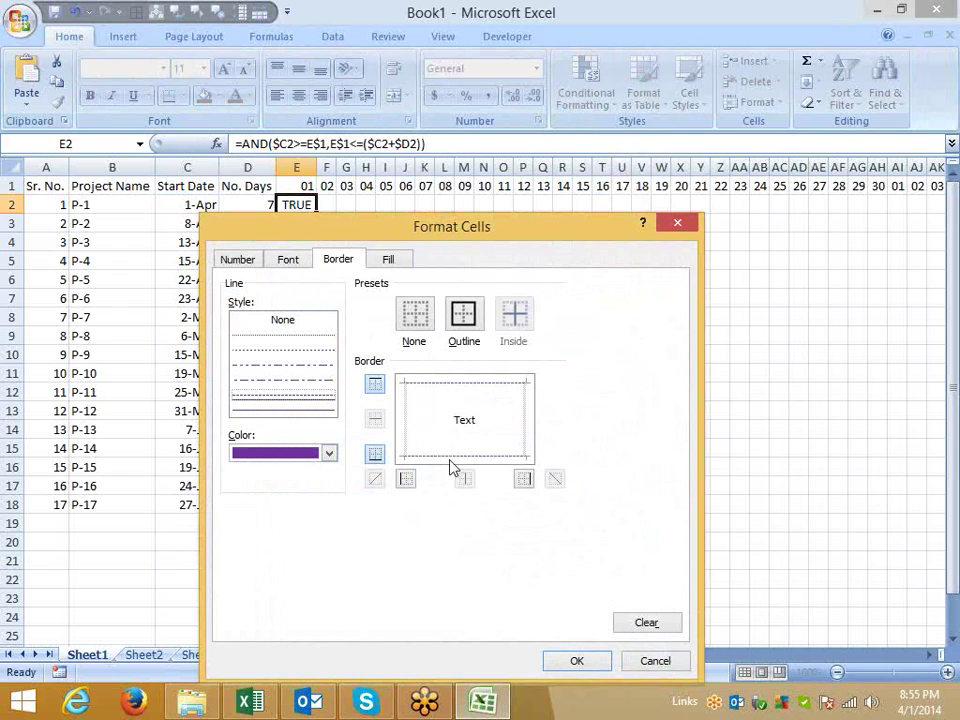
{"action": "left_click", "coordinate": [576, 663]}
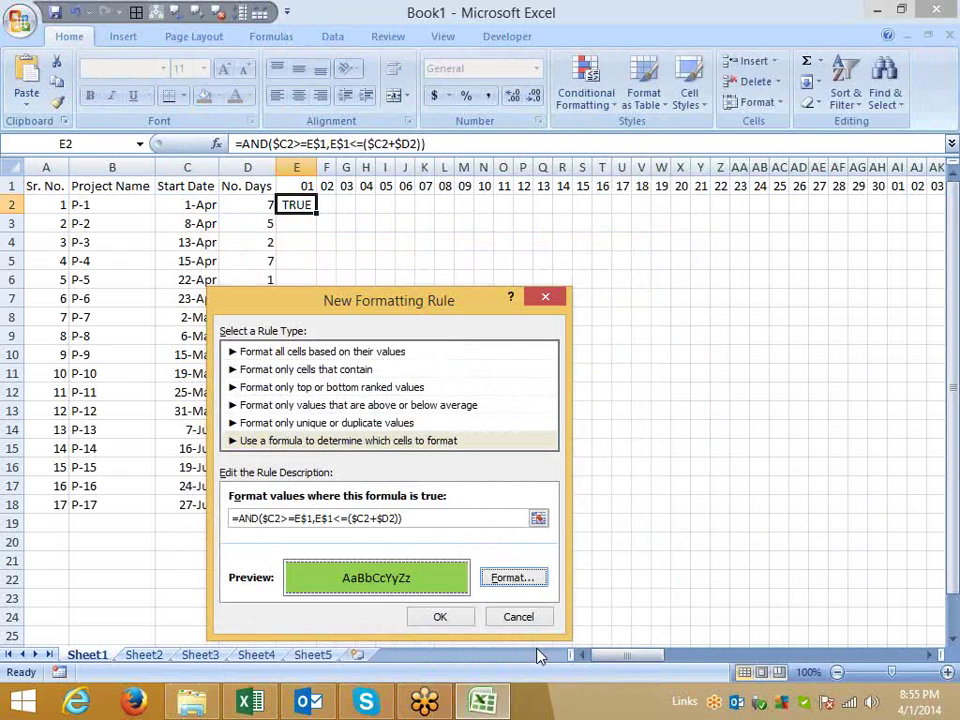
{"action": "left_click", "coordinate": [438, 616]}
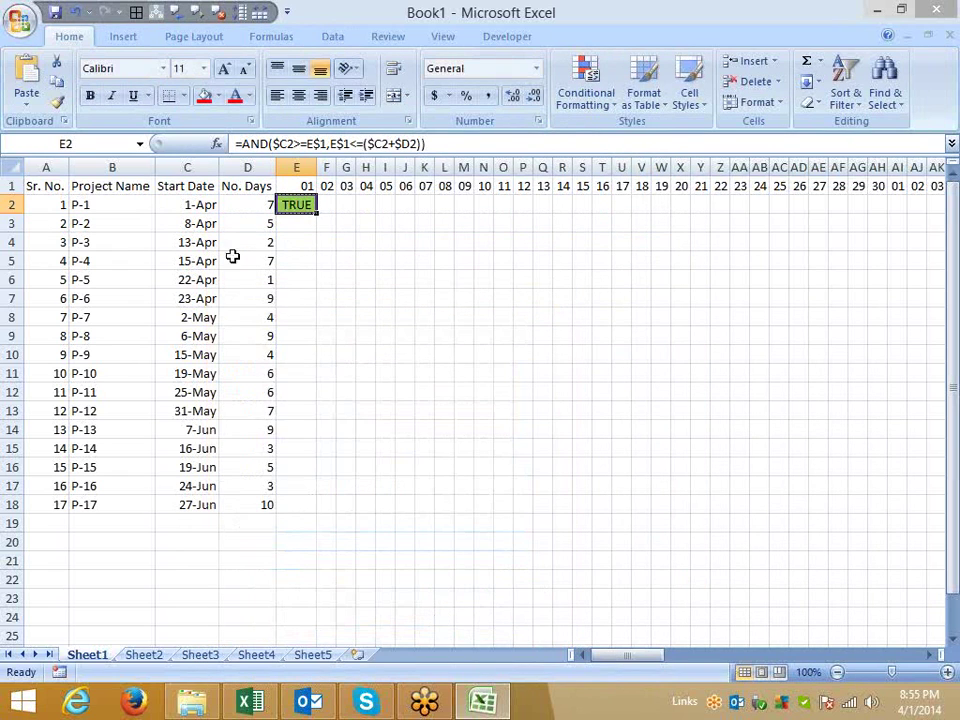
Try to copy E2's formatting with Format Painter across the timeline grid down to row 18, and undo it
{"action": "left_click", "coordinate": [57, 102]}
{"action": "mouse_move", "coordinate": [291, 203]}
{"action": "left_mouse_down"}
{"action": "mouse_move", "coordinate": [900, 521]}
{"action": "mouse_move", "coordinate": [943, 523]}
{"action": "left_mouse_up"}
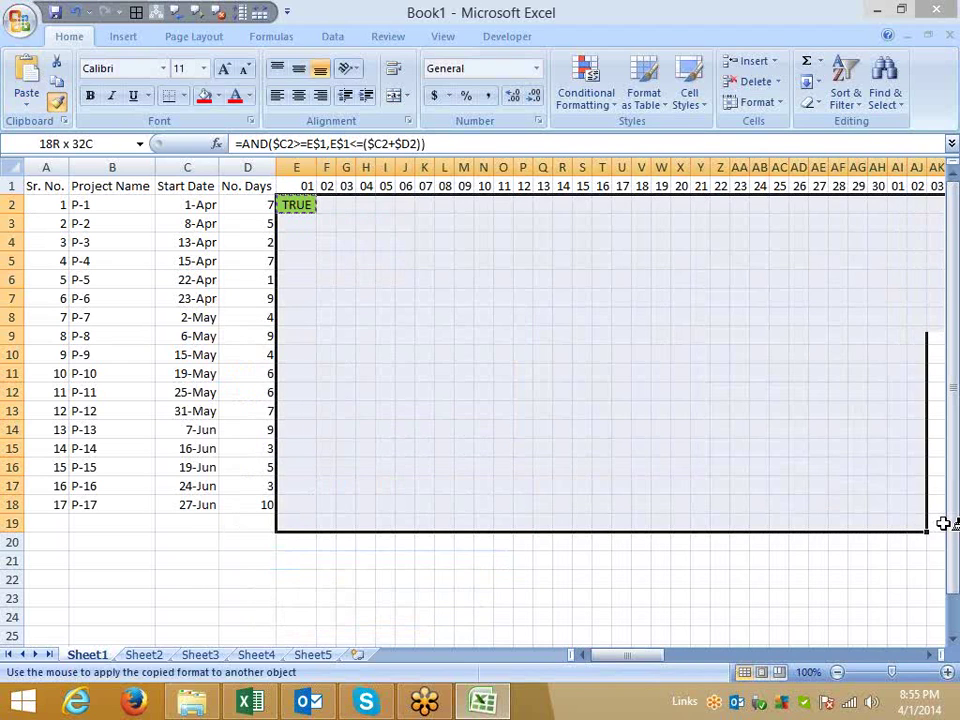
{"action": "left_click_drag", "start_coordinate": [943, 523], "coordinate": [851, 499]}
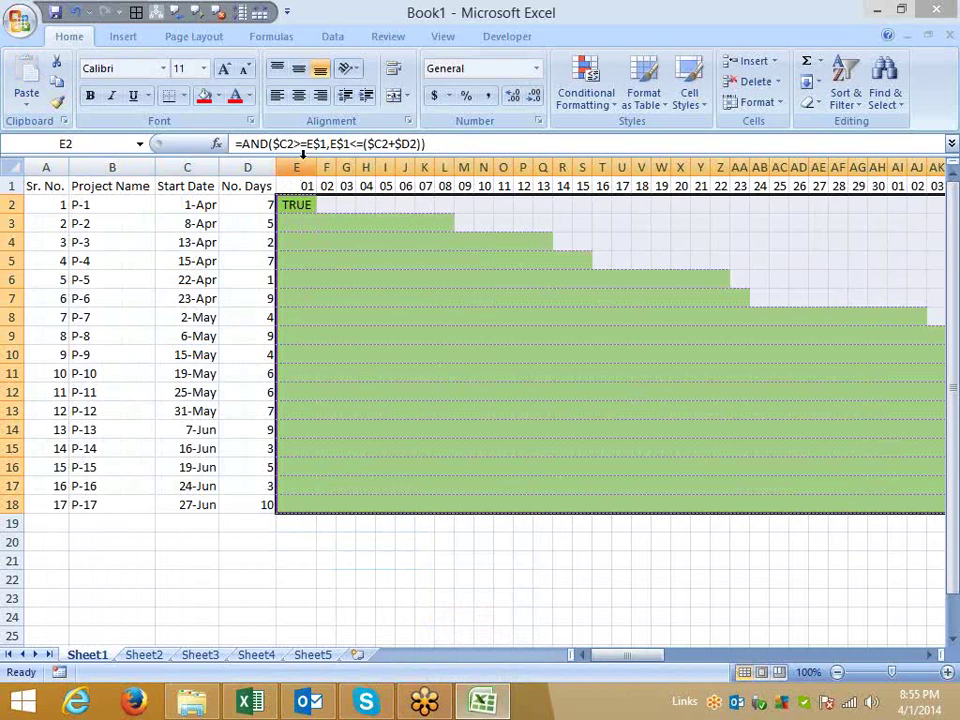
{"action": "key", "text": "ctrl+z"}
{"action": "left_click", "coordinate": [310, 212]}
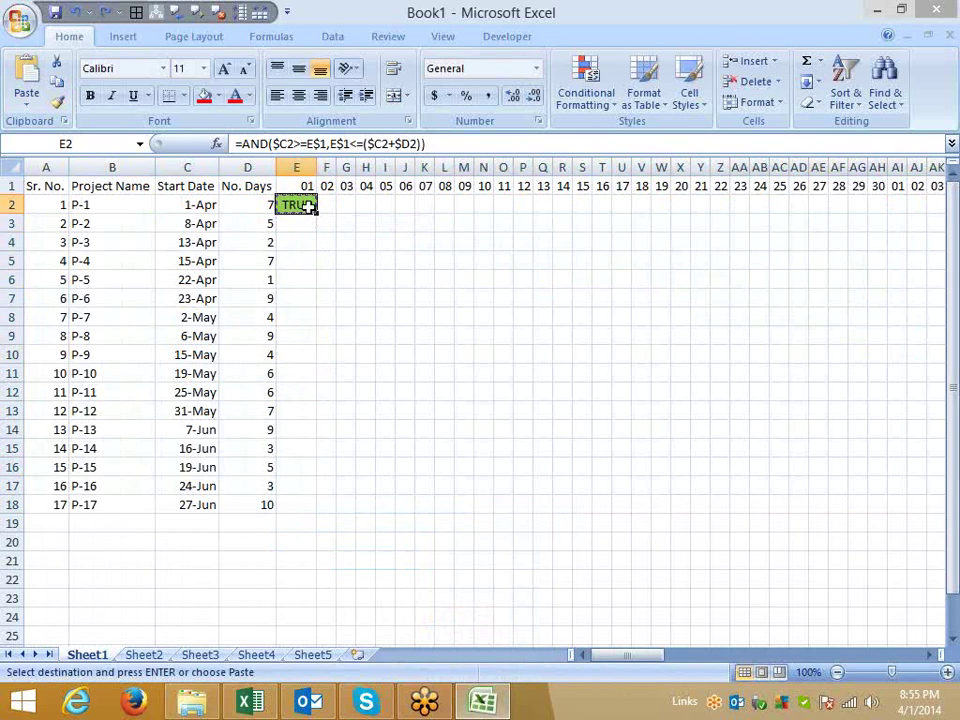
{"action": "key", "text": "Escape"}
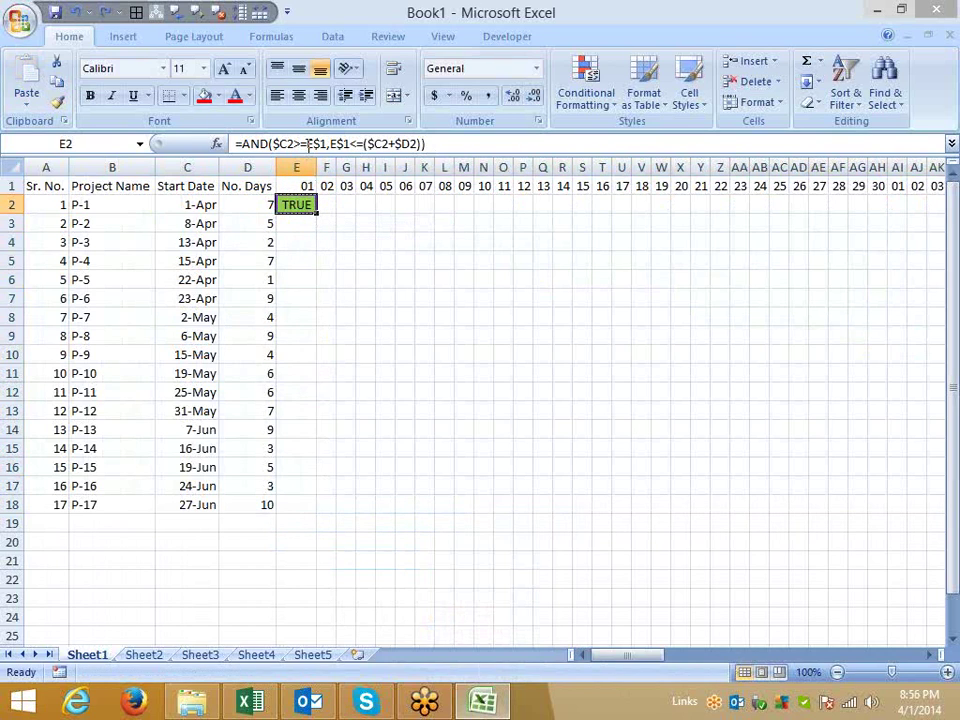
Reopen E2's conditional formatting rule for editing and remove $C2>= from the start of its AND condition
{"action": "left_click", "coordinate": [590, 100]}
{"action": "left_click", "coordinate": [602, 378]}
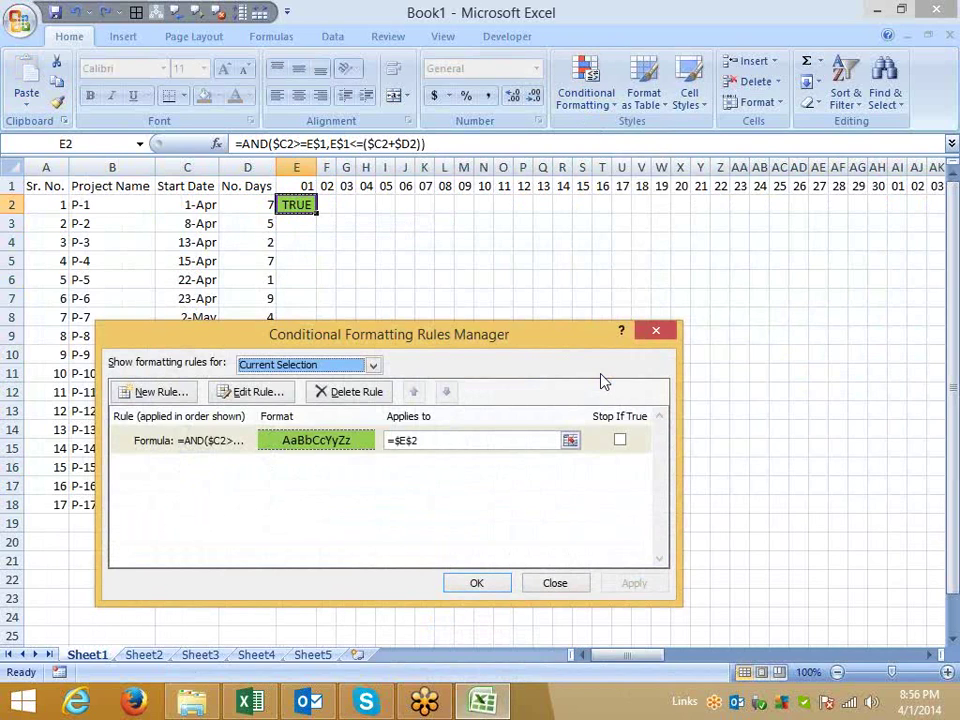
{"action": "double_click", "coordinate": [290, 446]}
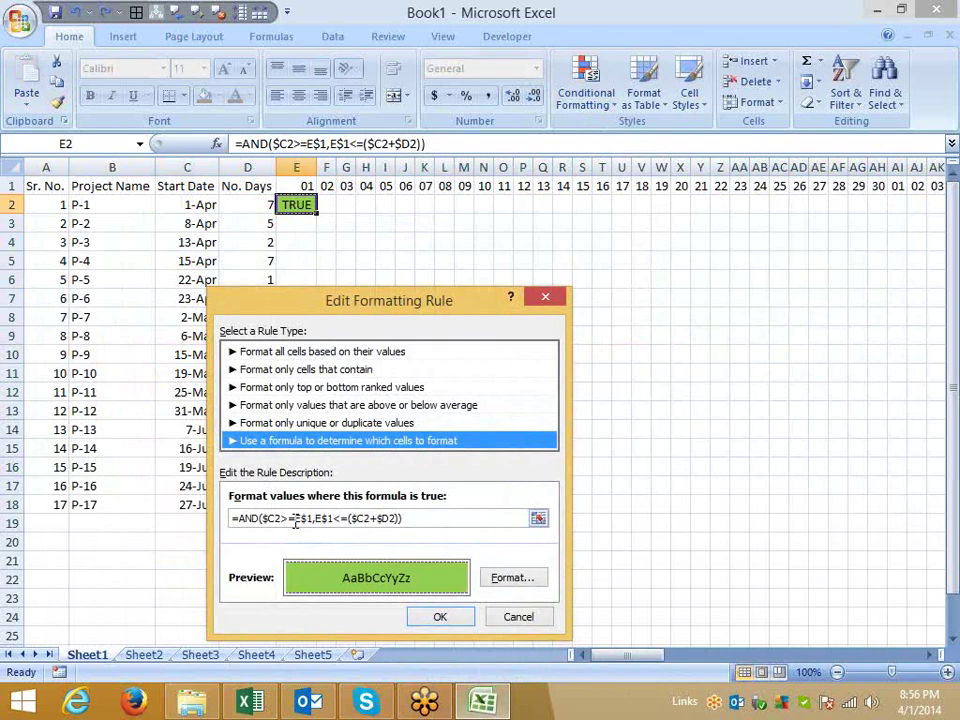
{"action": "left_click_drag", "start_coordinate": [294, 522], "coordinate": [263, 518]}
{"action": "key", "text": "BackSpace"}
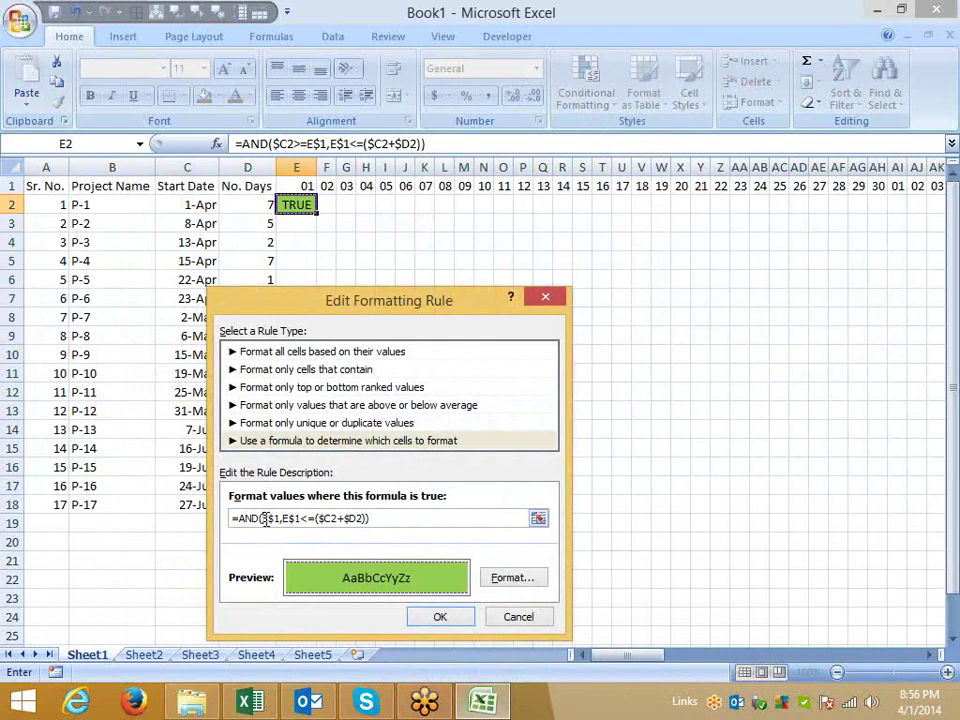
Rewrite the rule's first condition as E$1>=$C1, keeping the second condition, and apply the rule to E2
{"action": "left_click", "coordinate": [281, 518]}
{"action": "type", "text": "<=C"}
{"action": "key", "text": "BackSpace"}
{"action": "type", "text": "$1"}
{"action": "key", "text": "BackSpace"}
{"action": "type", "text": "C1"}
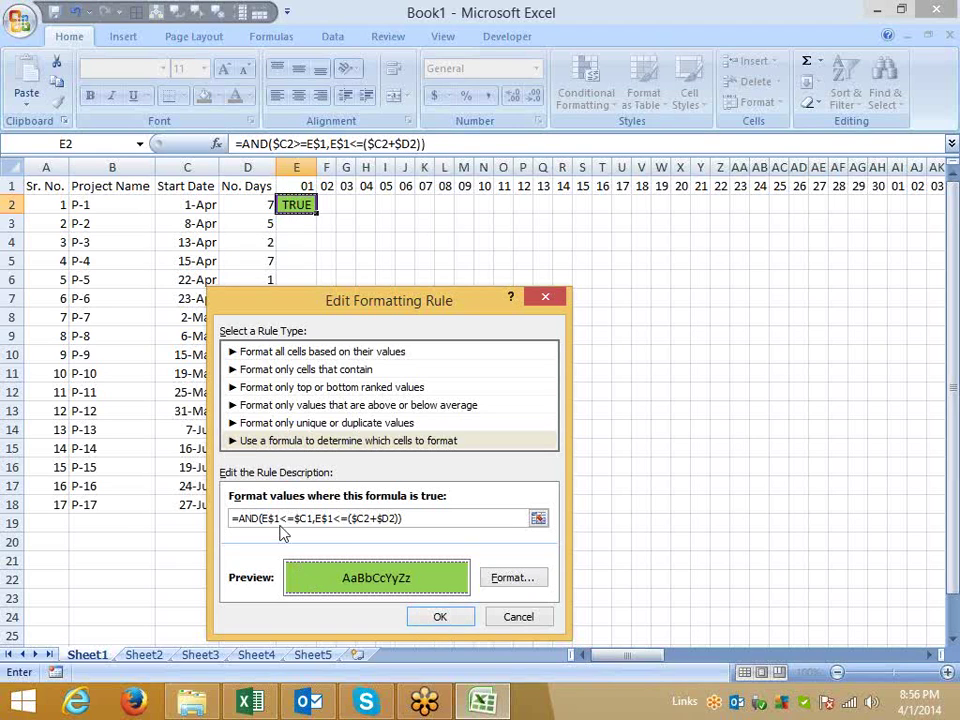
{"action": "key", "text": "BackSpace"}
{"action": "type", "text": ">"}
{"action": "left_click", "coordinate": [440, 616]}
{"action": "left_click", "coordinate": [634, 584]}
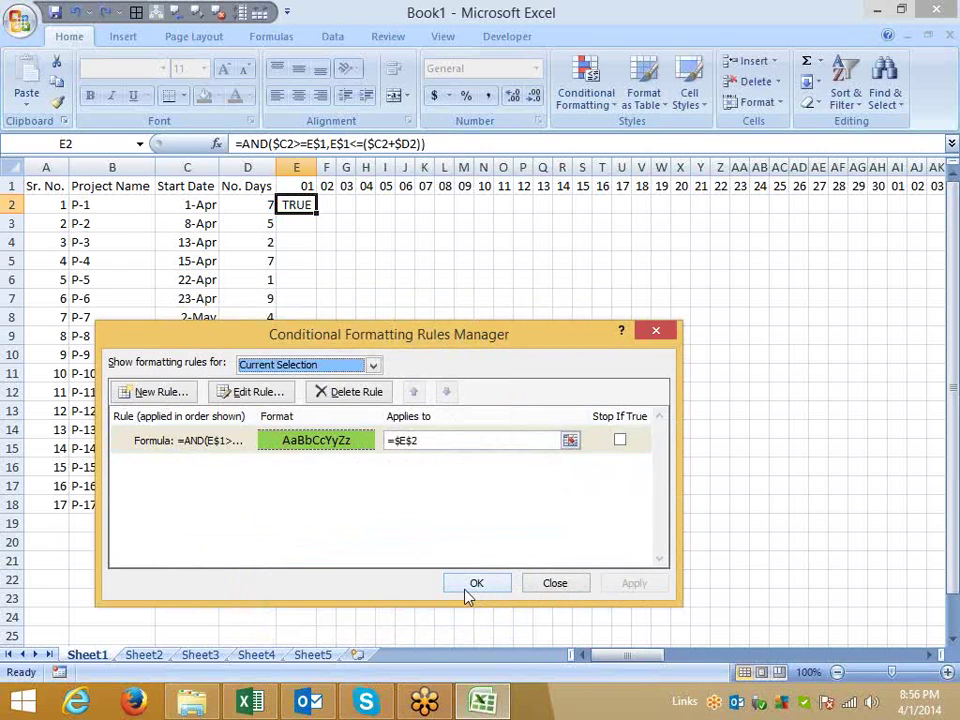
Correct the rule's formula to =AND(E$1>=$C2,E$1<=($C2+$D2)), apply it and close the rules manager
{"action": "double_click", "coordinate": [316, 446]}
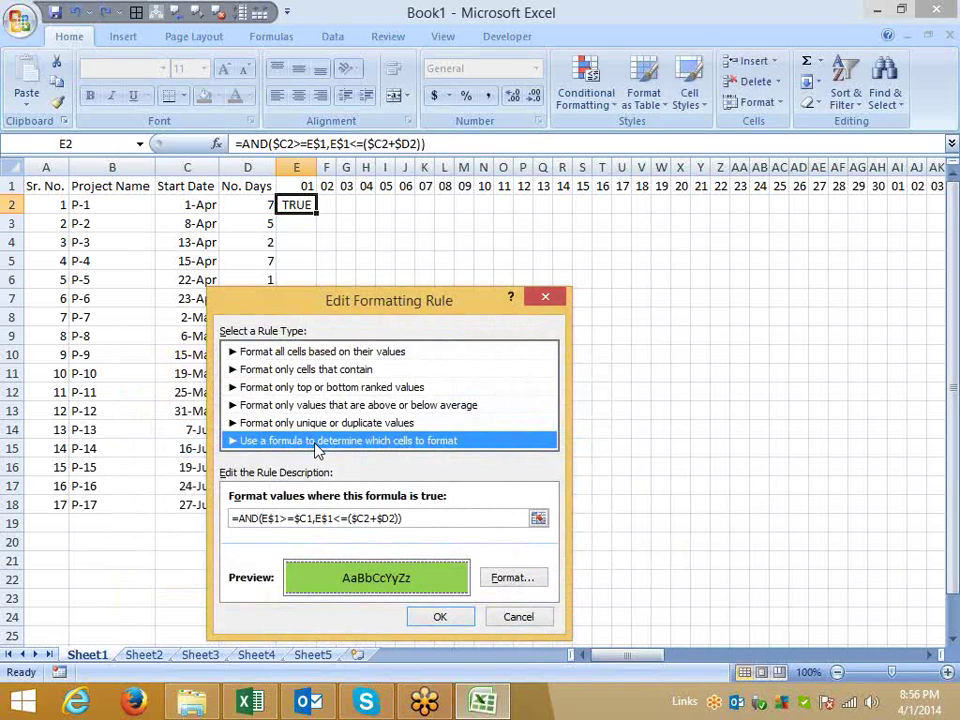
{"action": "left_click", "coordinate": [312, 518]}
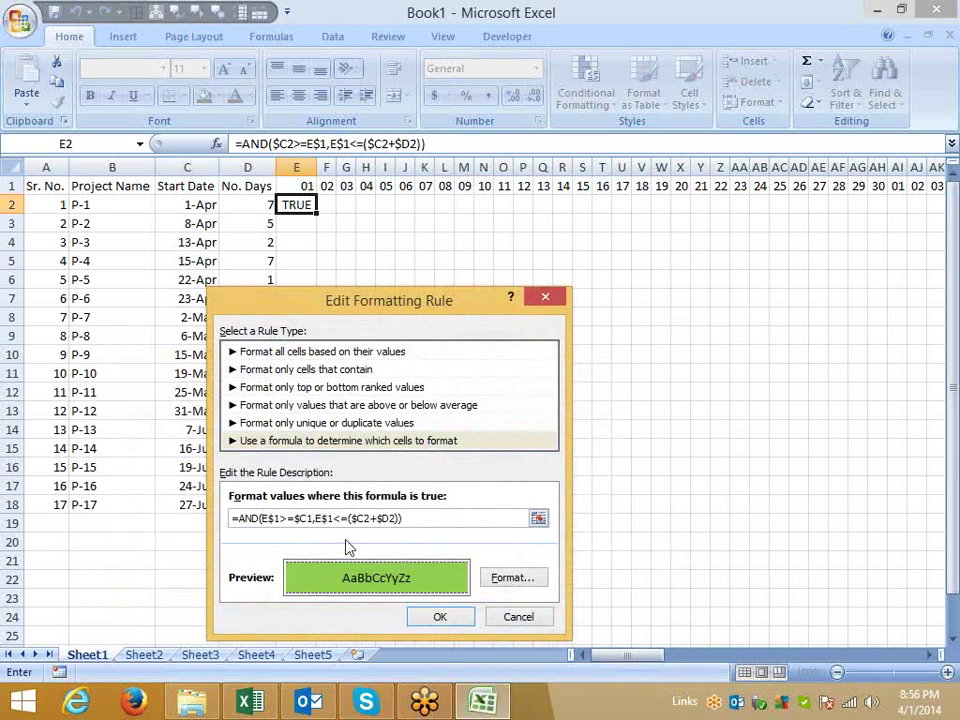
{"action": "left_click", "coordinate": [440, 617]}
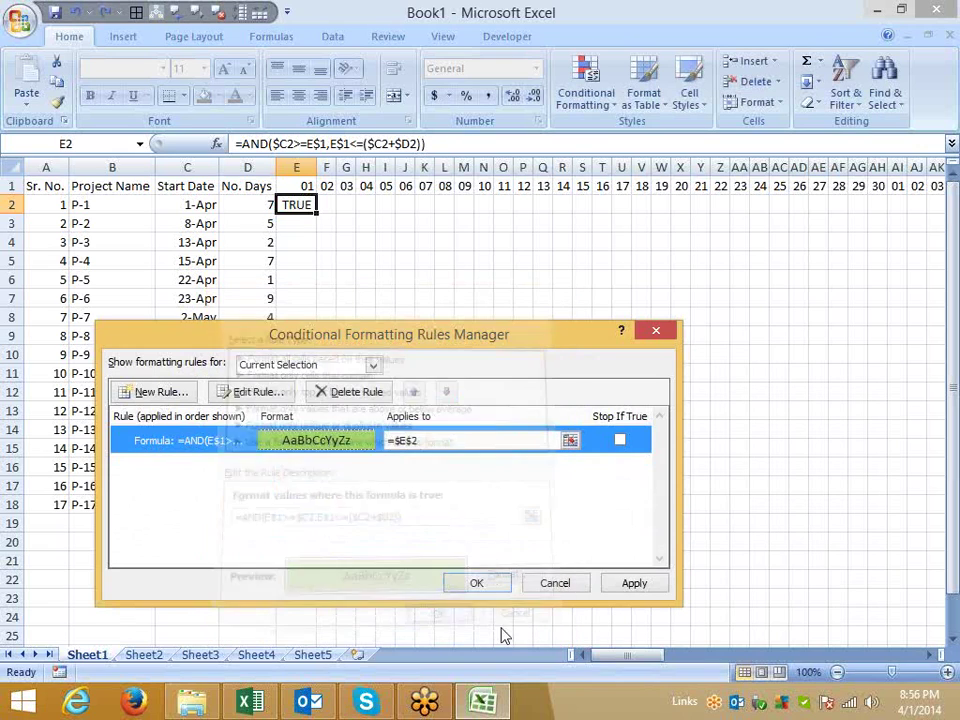
{"action": "left_click", "coordinate": [632, 585]}
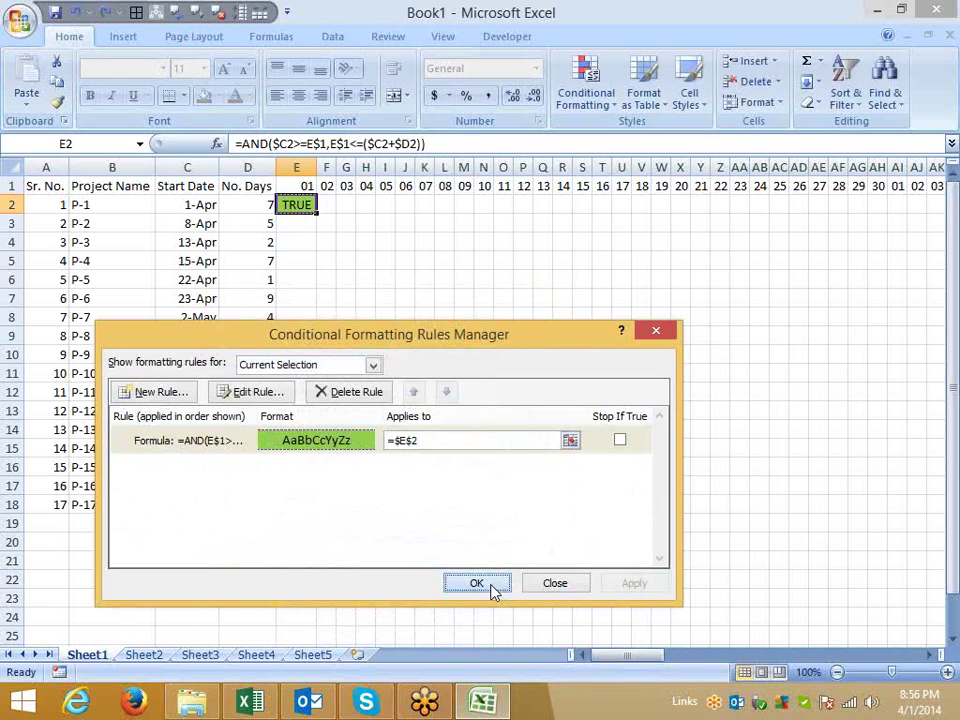
{"action": "left_click", "coordinate": [491, 585]}
Copy E2's formatting with Format Painter across the timeline grid from E2 to CQ21
{"action": "left_click", "coordinate": [56, 102]}
{"action": "left_click_drag", "start_coordinate": [317, 214], "coordinate": [822, 459]}
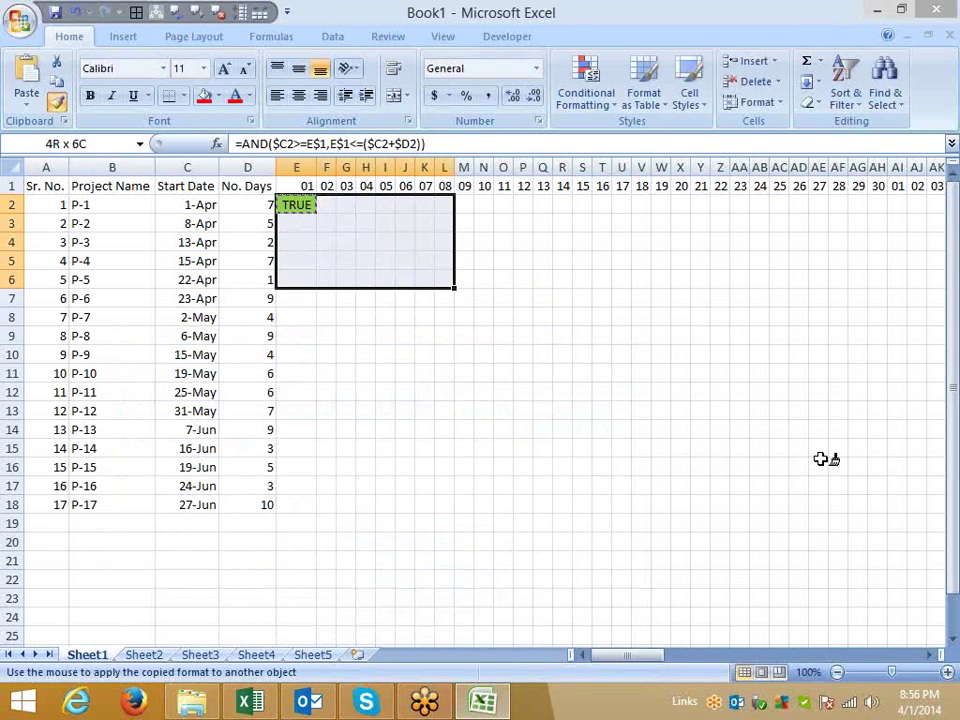
{"action": "left_click_drag", "start_coordinate": [822, 459], "coordinate": [861, 553]}
{"action": "left_click", "coordinate": [718, 455]}
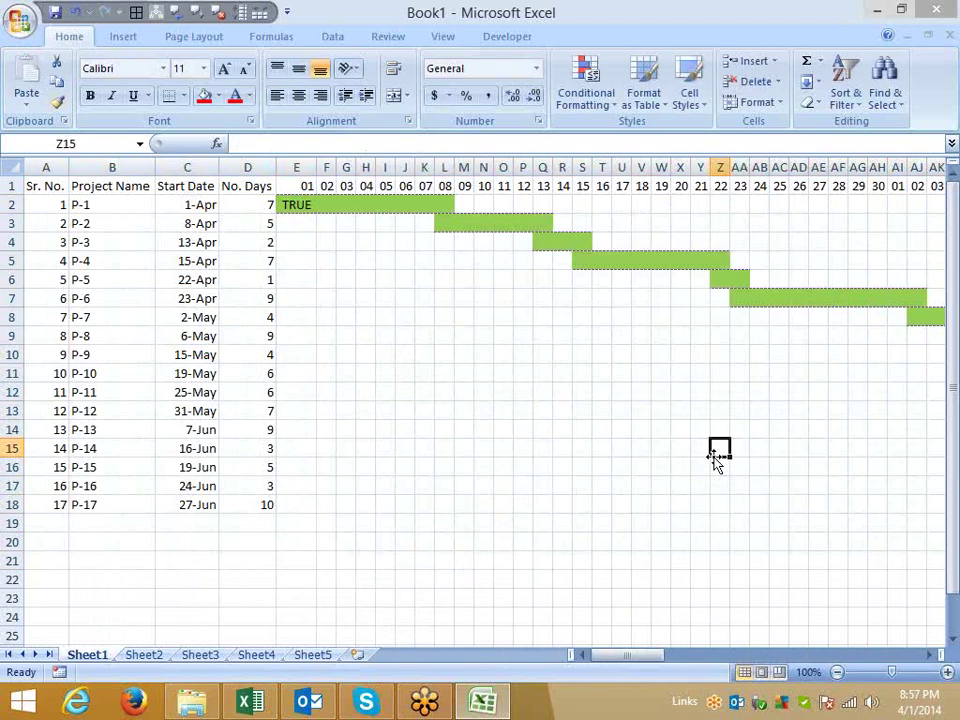
Clear the formula from E2 and autofit column E to its date header
{"action": "left_click", "coordinate": [310, 203]}
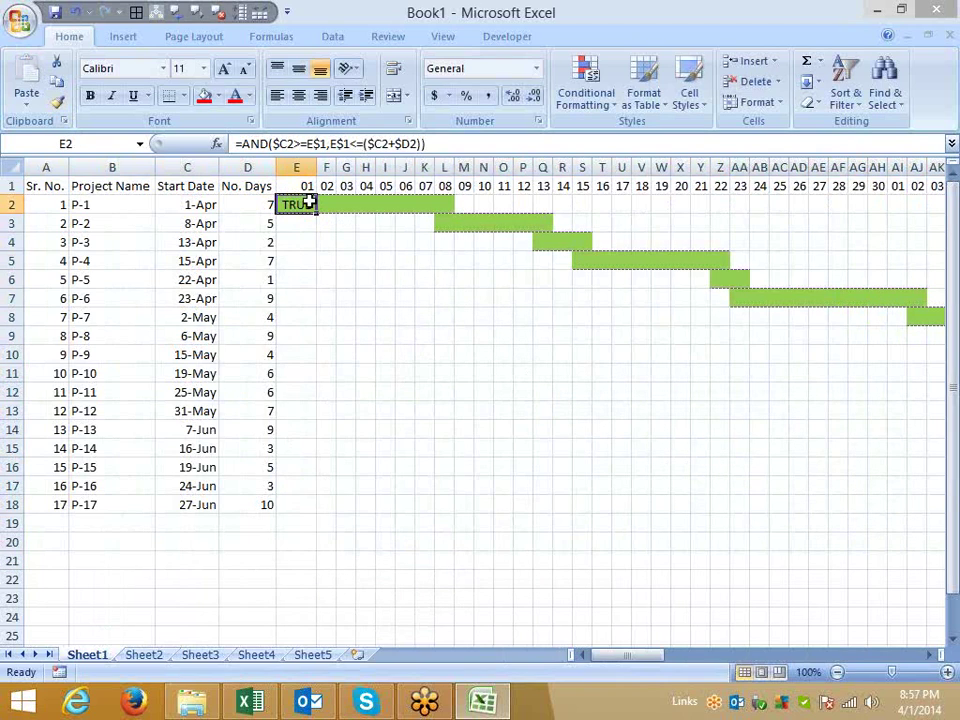
{"action": "key", "text": "Delete"}
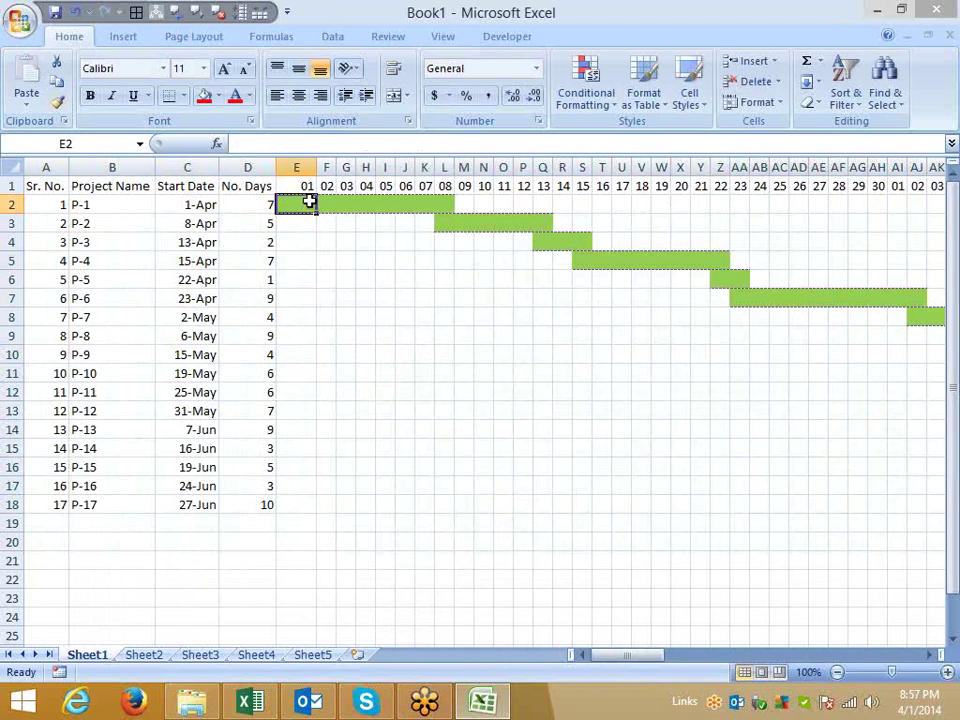
{"action": "double_click", "coordinate": [318, 168]}
{"action": "left_click", "coordinate": [328, 371]}
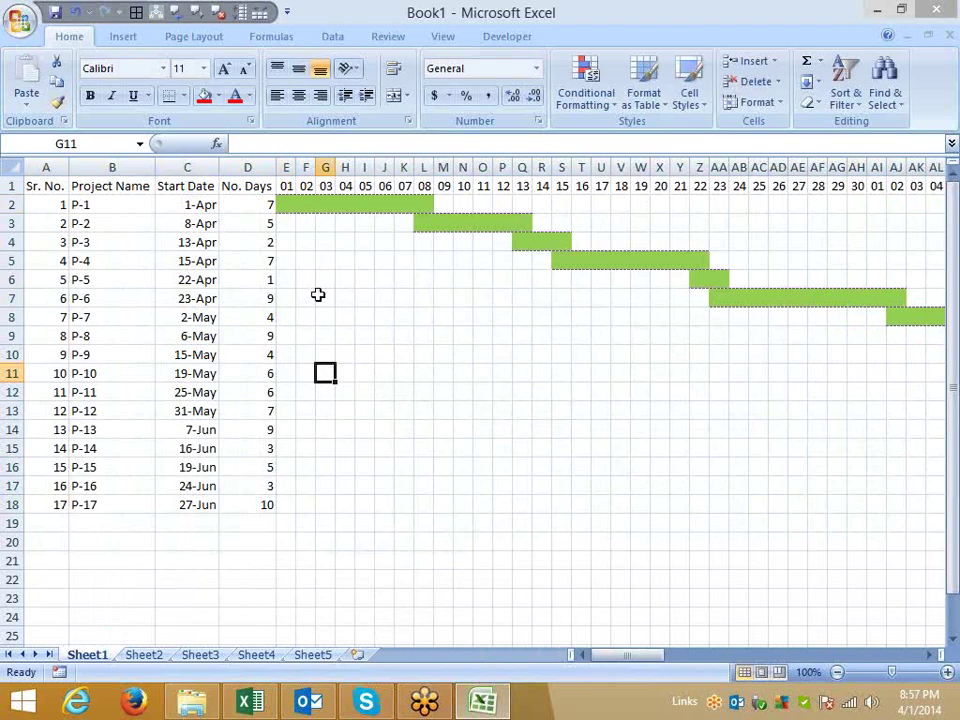
Check the start and end of P-1's colored bar against its start date, number of days and the date headers
{"action": "left_click", "coordinate": [286, 204]}
{"action": "left_click", "coordinate": [289, 186]}
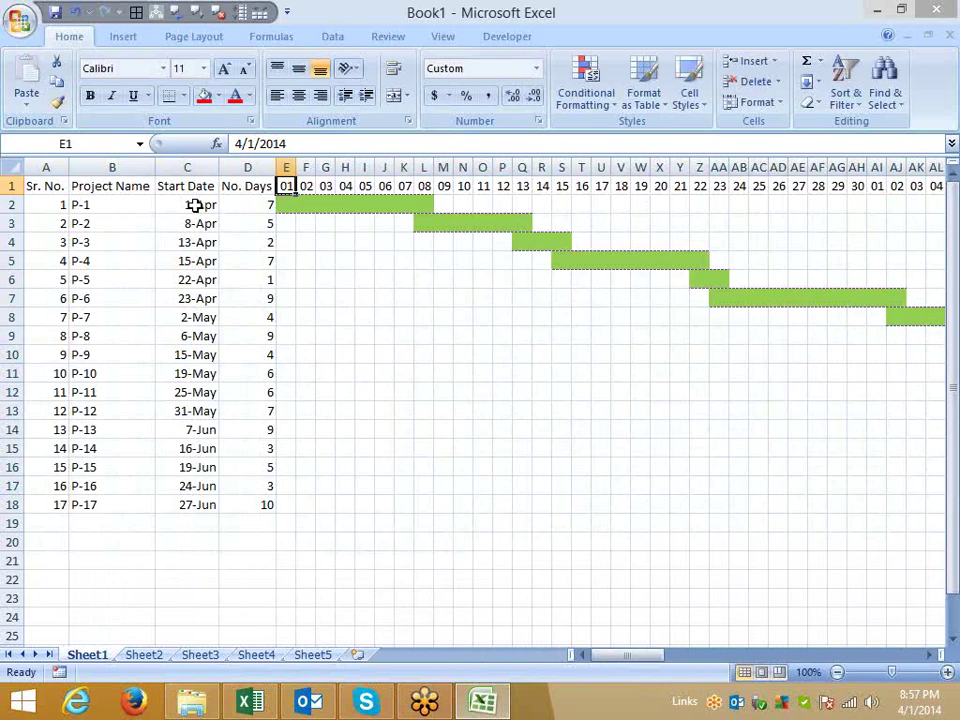
{"action": "left_click", "coordinate": [295, 204]}
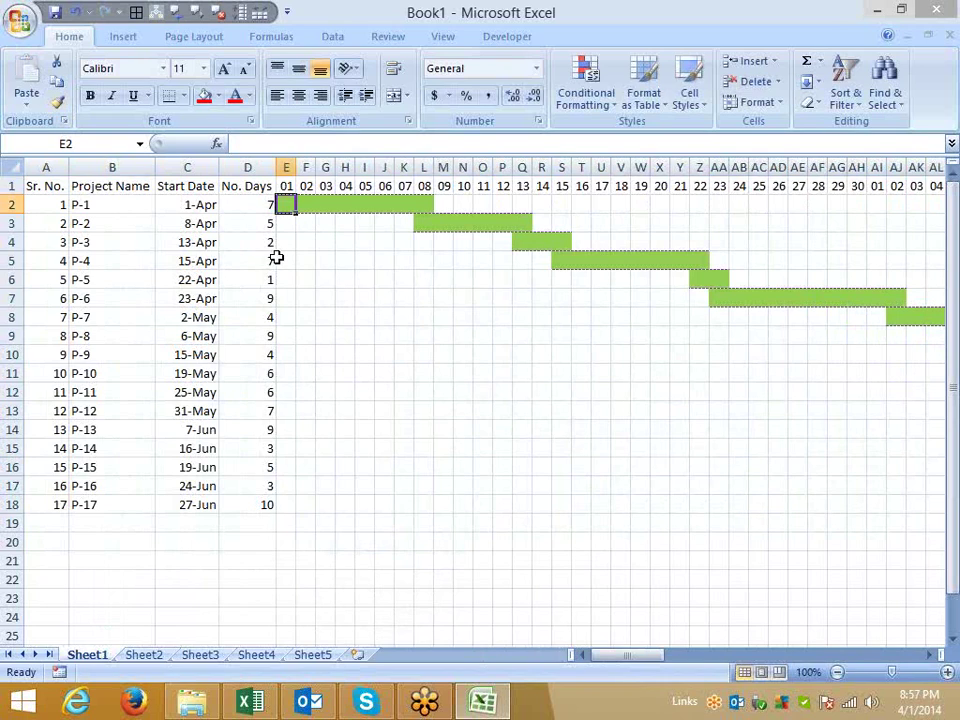
{"action": "left_click", "coordinate": [425, 205]}
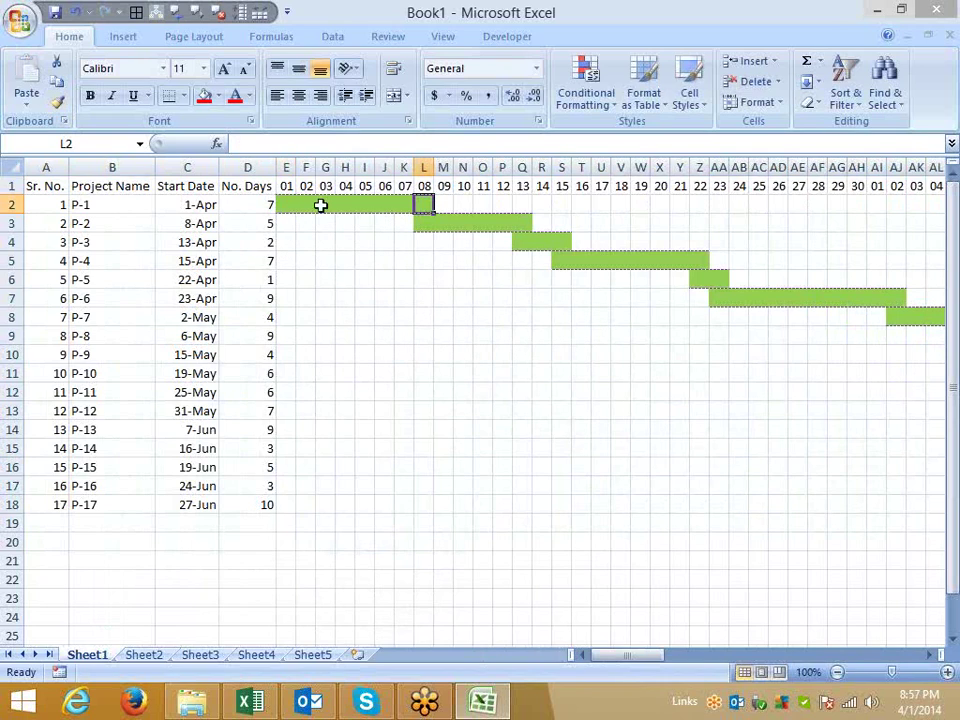
{"action": "left_click", "coordinate": [292, 205]}
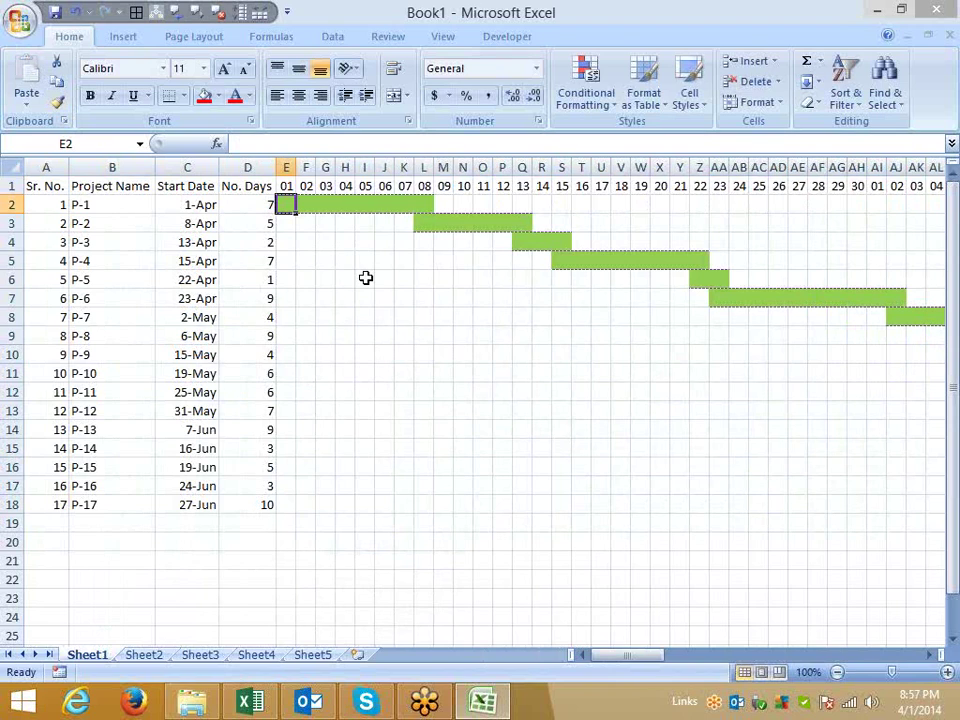
{"action": "left_click", "coordinate": [424, 167]}
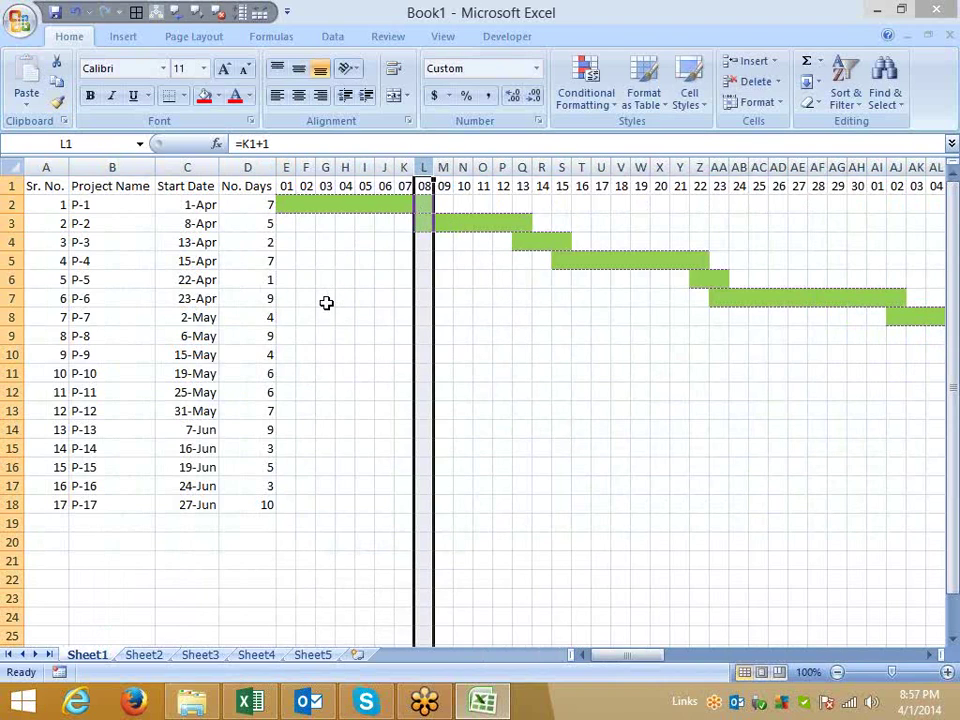
{"action": "left_click", "coordinate": [386, 261]}
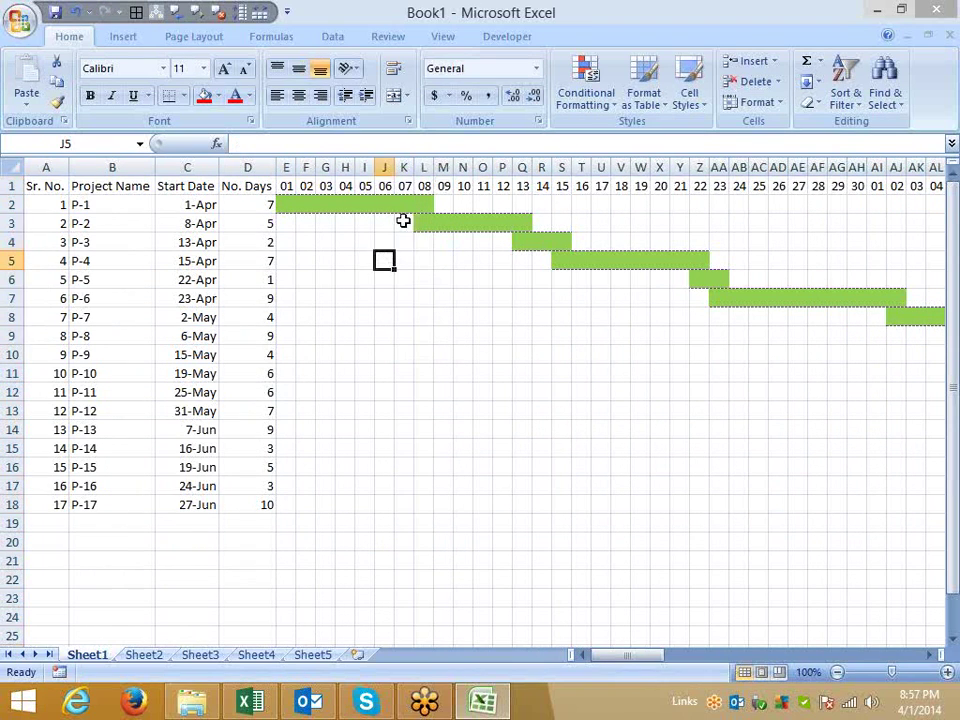
{"action": "left_click", "coordinate": [404, 205]}
{"action": "key", "text": "Right"}
{"action": "left_click", "coordinate": [272, 204]}
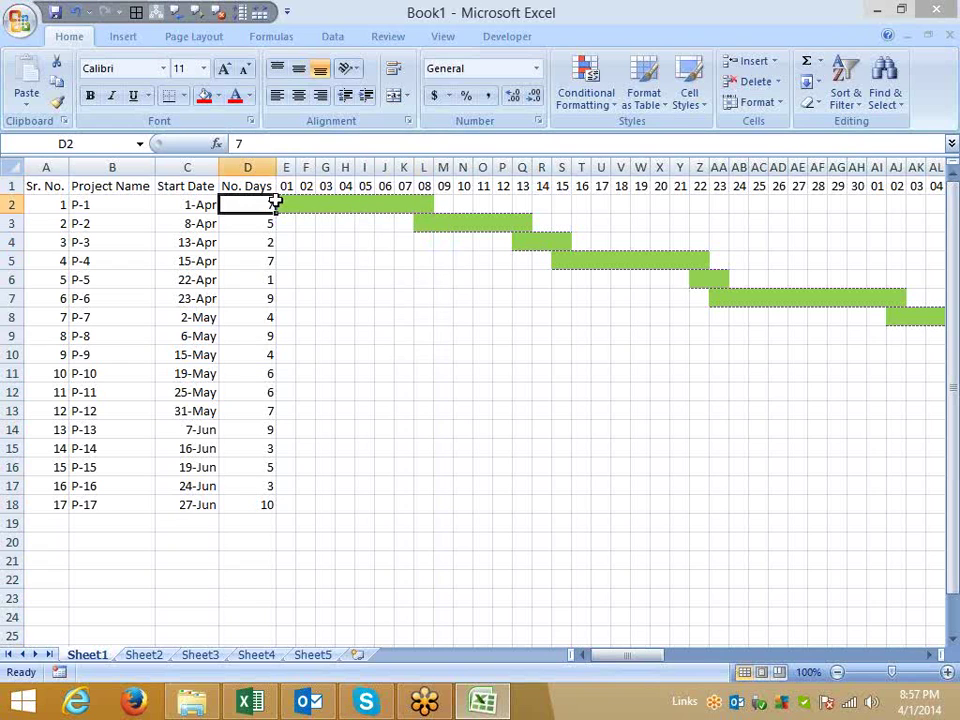
Change the second condition of the grid's formatting rule to E$1<($C2+$D2) and apply it
{"action": "left_click", "coordinate": [286, 205]}
{"action": "left_click", "coordinate": [600, 98]}
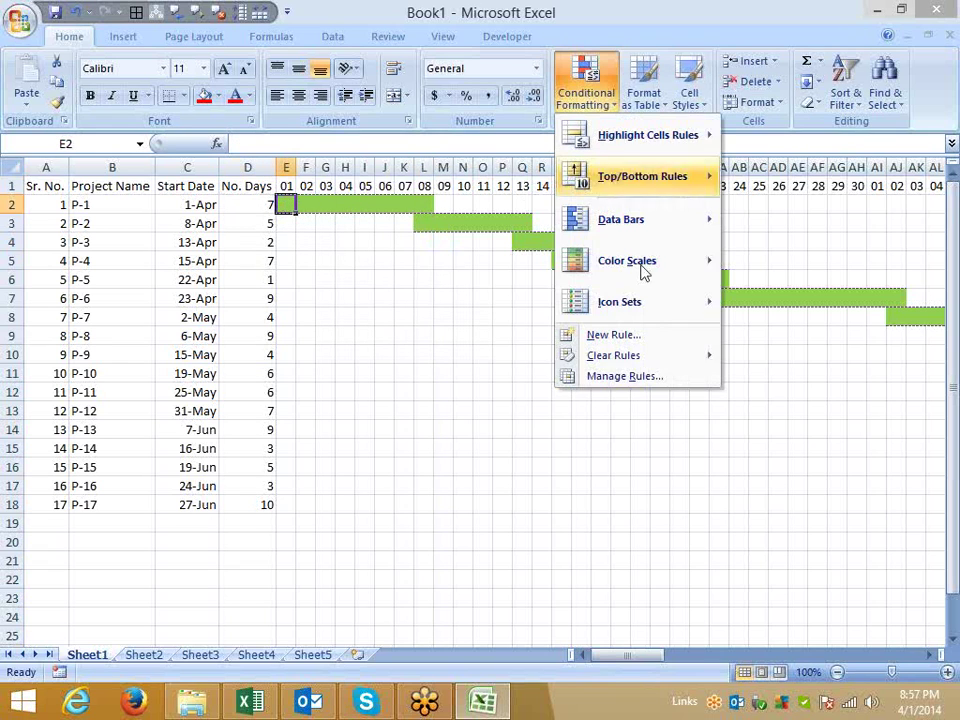
{"action": "left_click", "coordinate": [632, 376]}
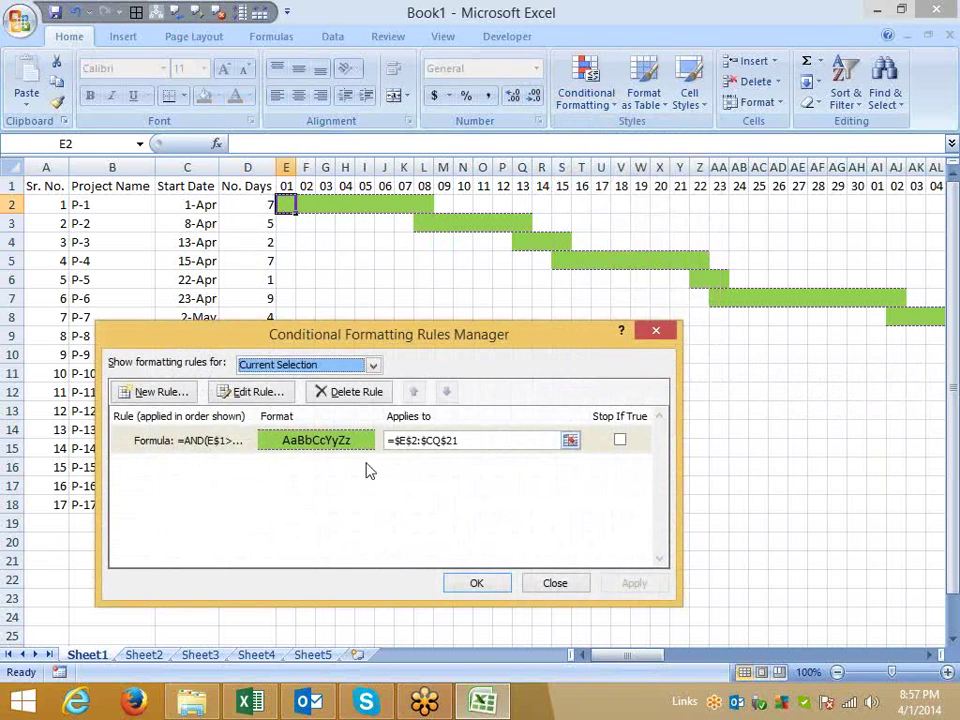
{"action": "double_click", "coordinate": [340, 454]}
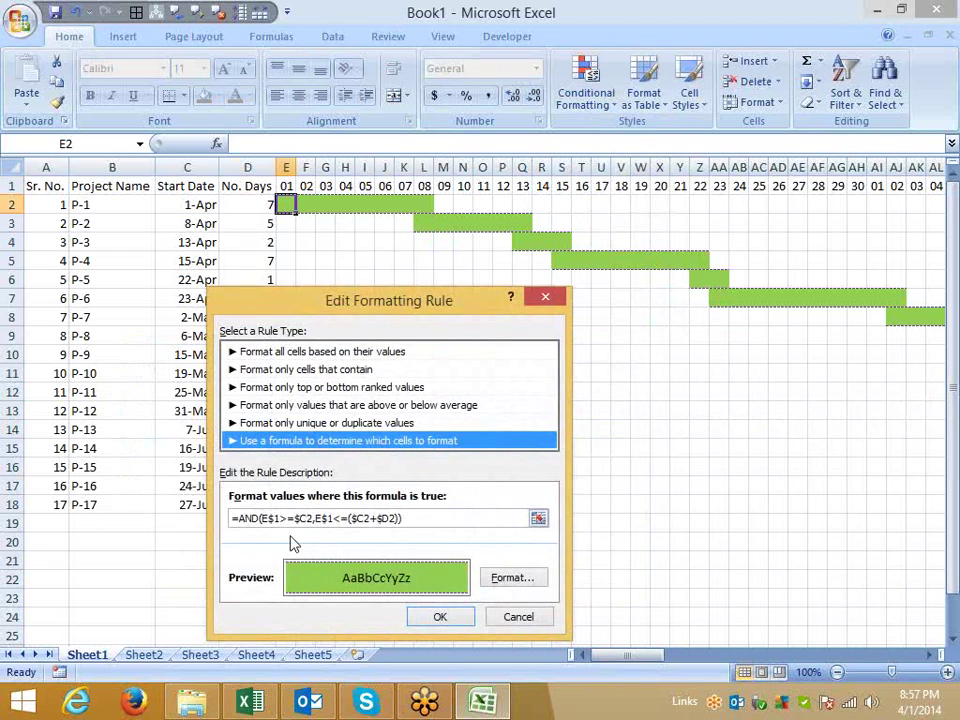
{"action": "left_click", "coordinate": [346, 520]}
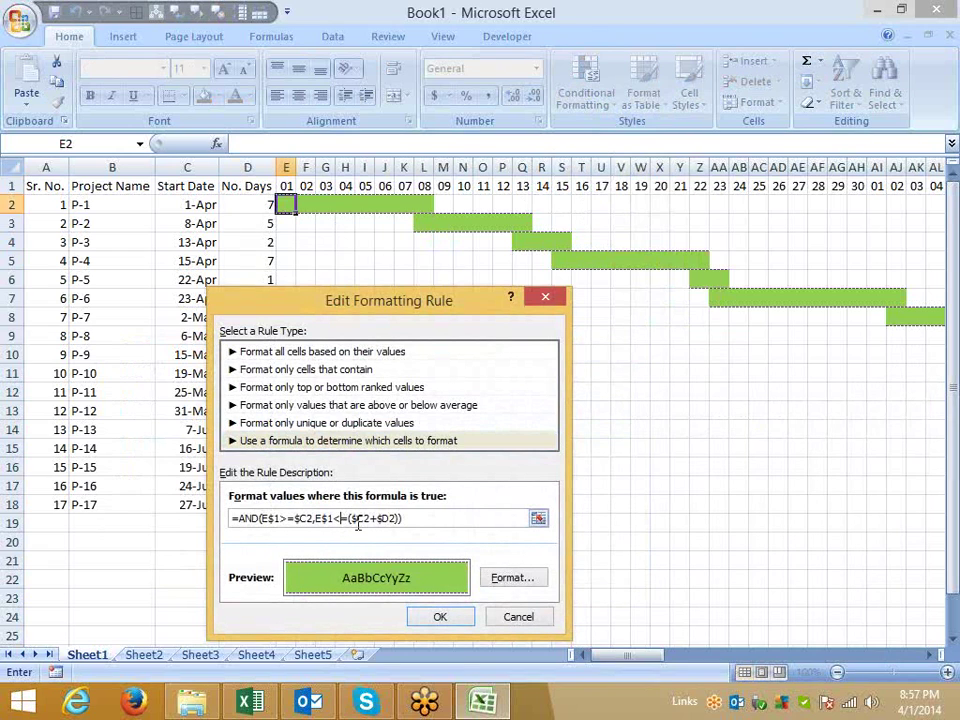
{"action": "key", "text": "BackSpace"}
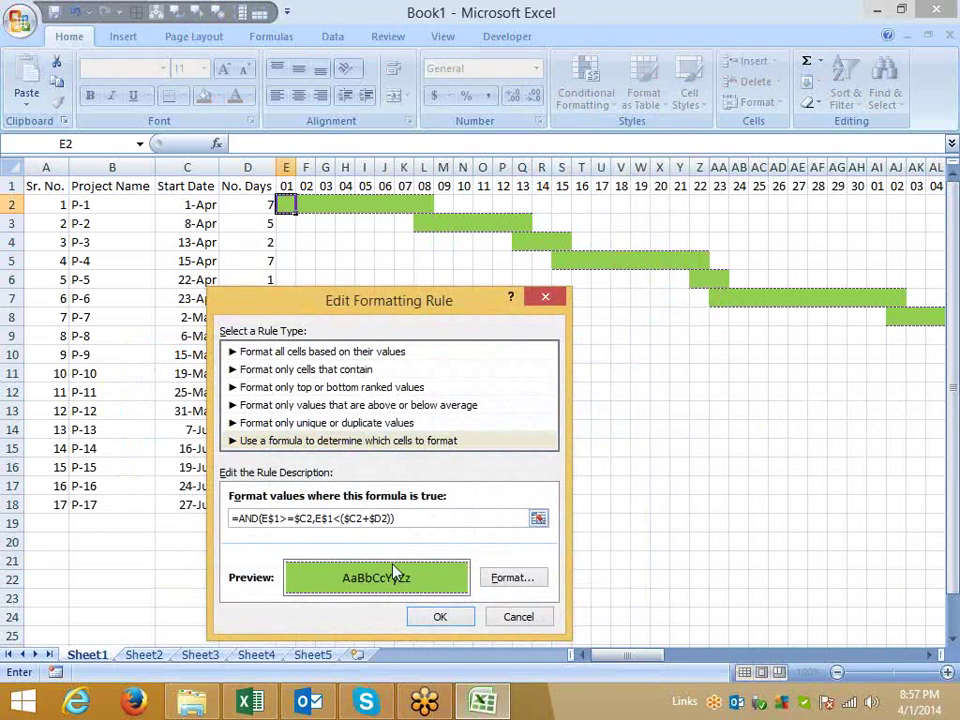
{"action": "left_click", "coordinate": [440, 617]}
{"action": "left_click", "coordinate": [628, 588]}
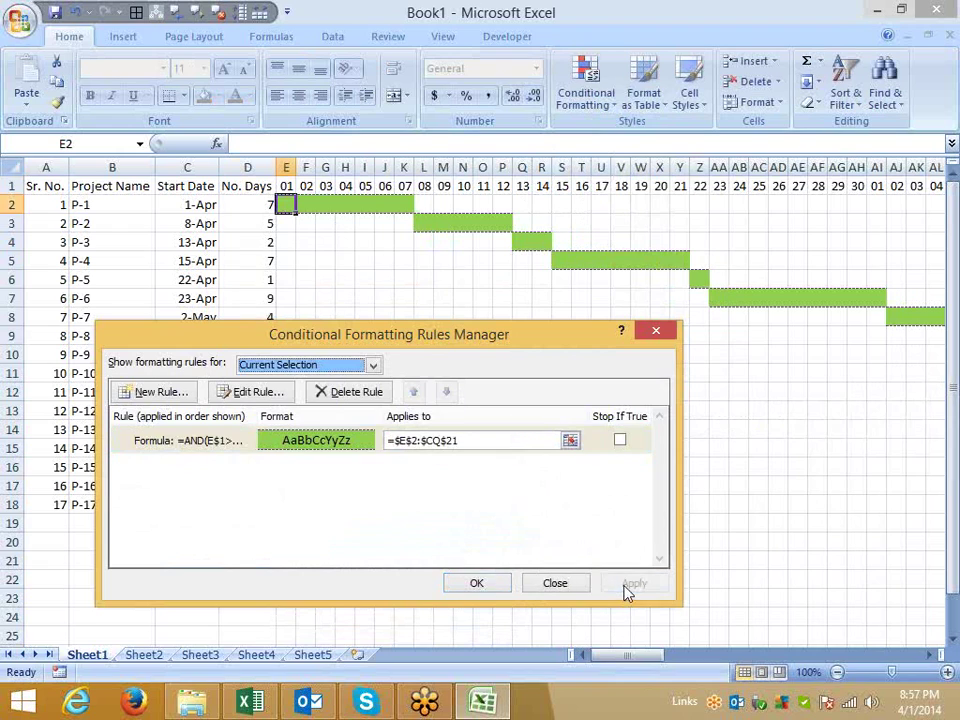
Close the conditional formatting rules manager and look over the green bars across the timeline
{"action": "left_click", "coordinate": [499, 581]}
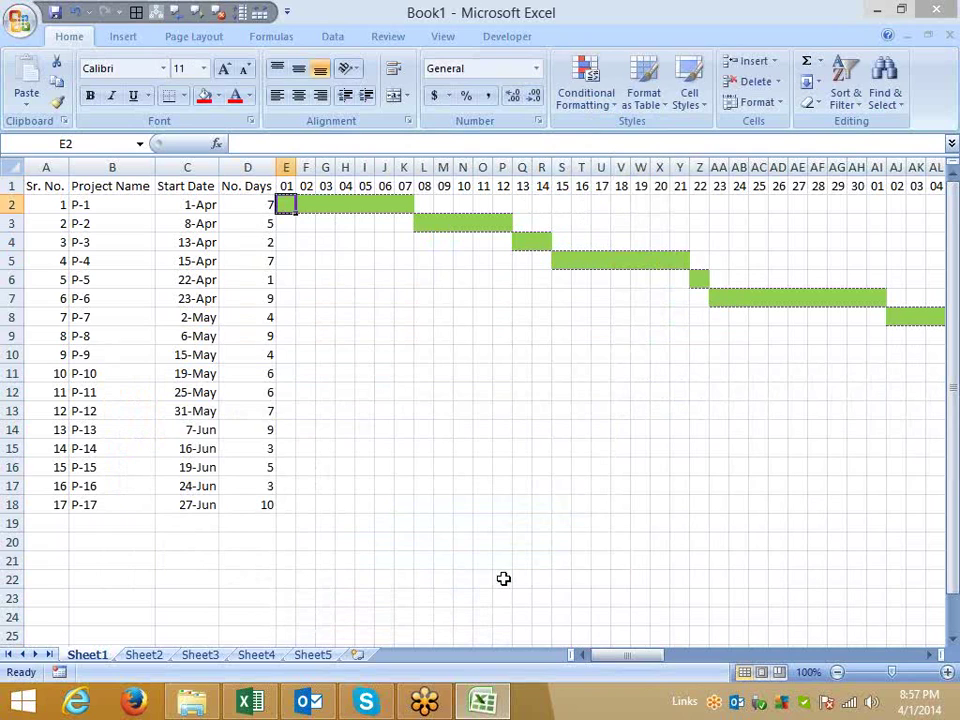
{"action": "left_click", "coordinate": [364, 410]}
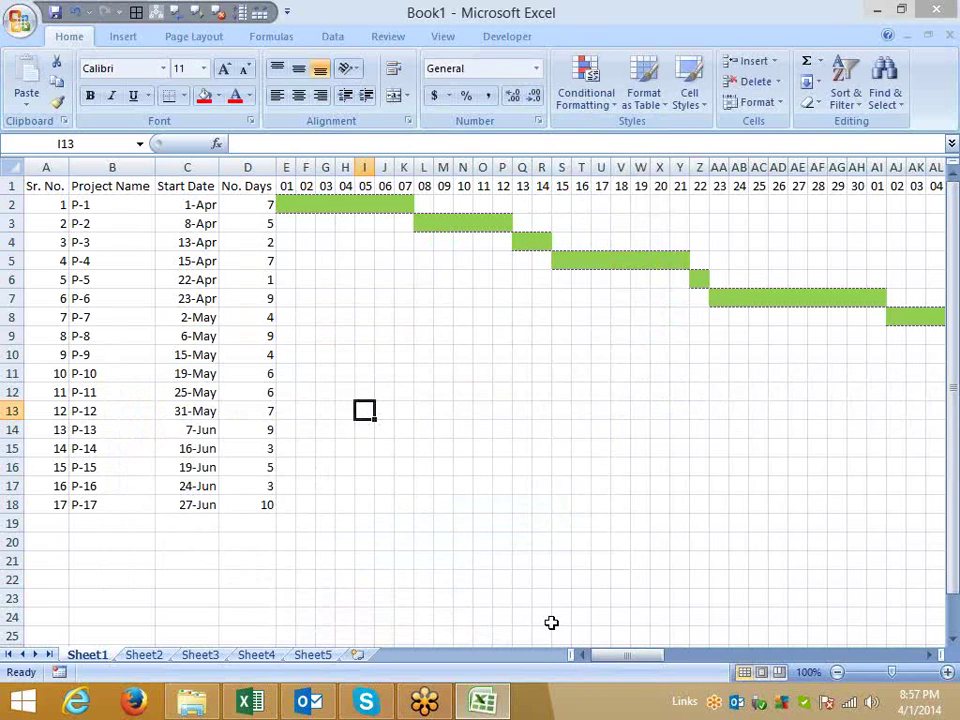
{"action": "scroll", "coordinate": [551, 622], "scroll_direction": "down", "scroll_amount": 4}
{"action": "scroll", "coordinate": [551, 622], "scroll_direction": "up", "scroll_amount": 4}
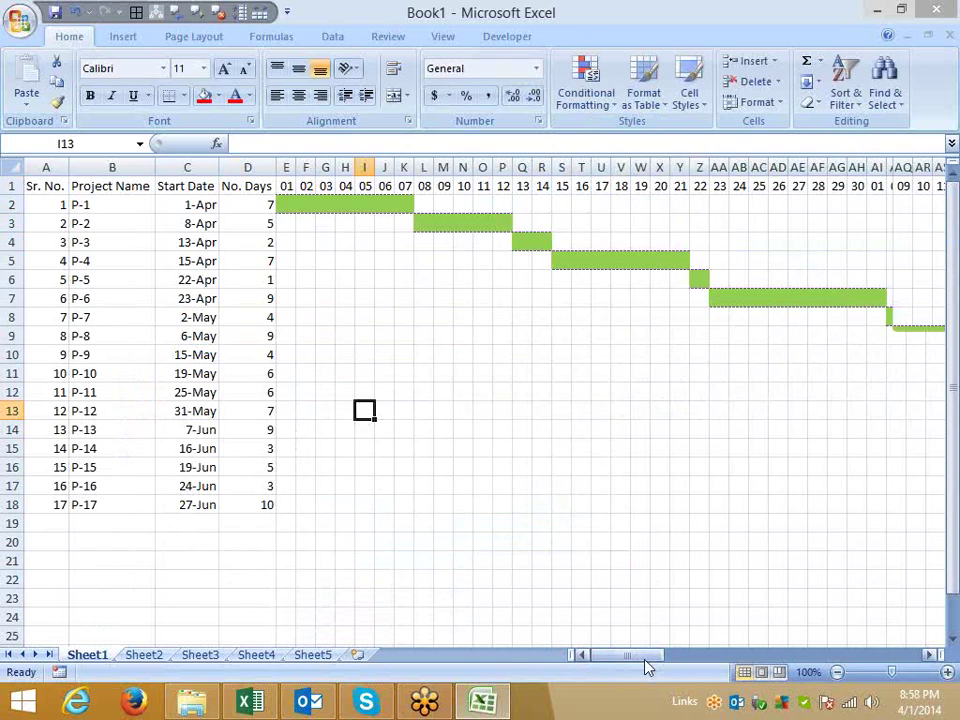
{"action": "mouse_move", "coordinate": [646, 667]}
{"action": "left_mouse_down"}
{"action": "mouse_move", "coordinate": [820, 667]}
{"action": "mouse_move", "coordinate": [628, 661]}
{"action": "left_mouse_up"}
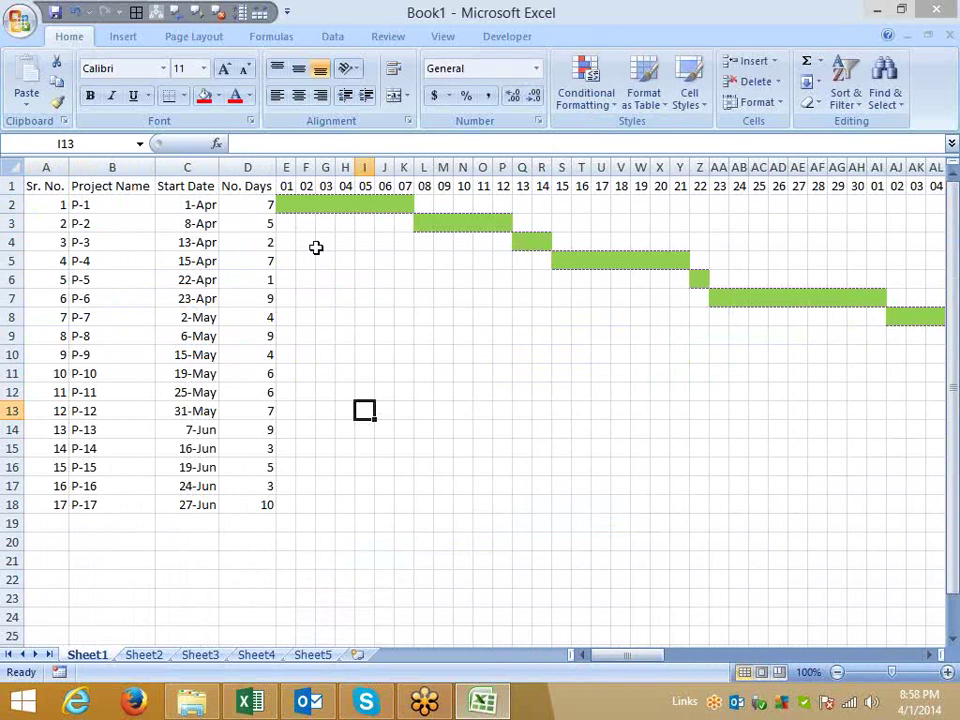
Start a new formula-based conditional formatting rule for cell E2 with the formula =$E1=TODAY()
{"action": "left_click", "coordinate": [286, 204]}
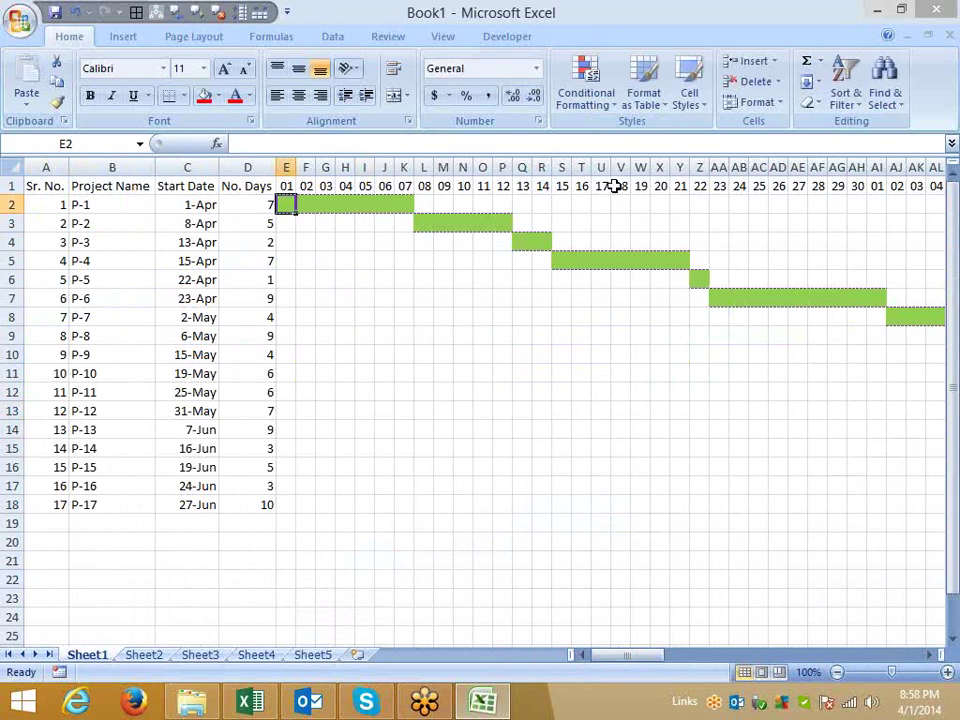
{"action": "left_click", "coordinate": [588, 108]}
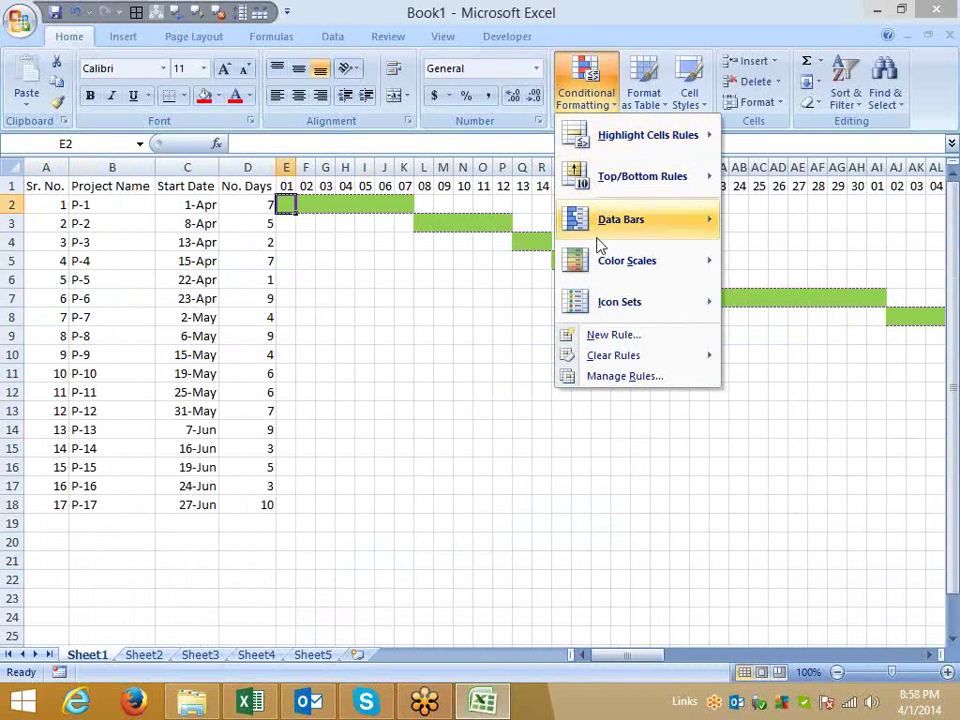
{"action": "left_click", "coordinate": [604, 337]}
{"action": "left_click", "coordinate": [186, 420]}
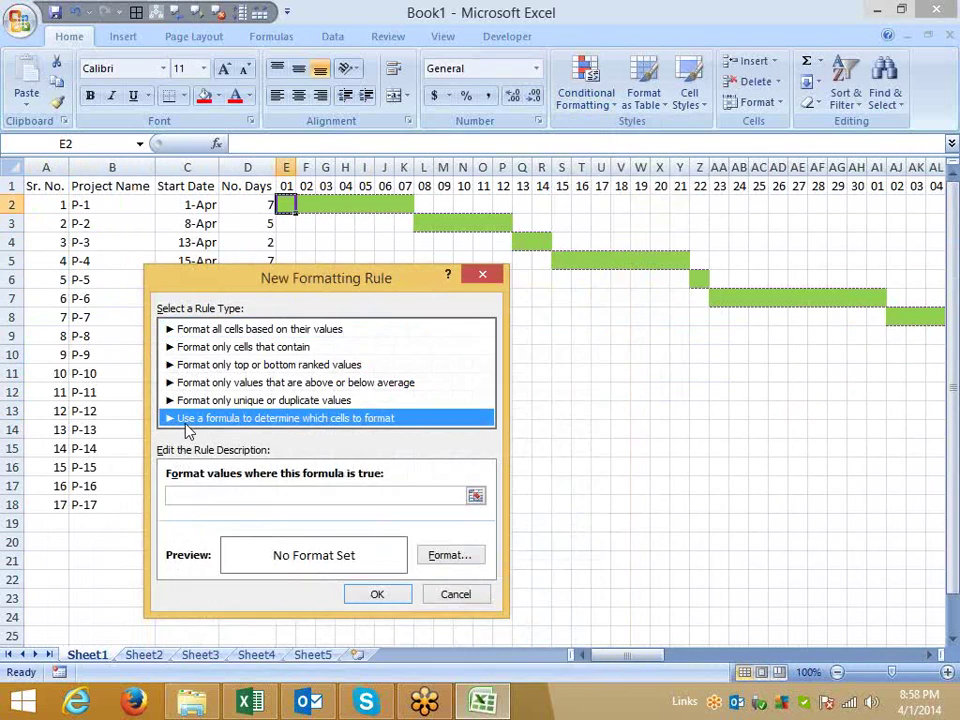
{"action": "left_click_drag", "start_coordinate": [259, 280], "coordinate": [521, 309]}
{"action": "left_click", "coordinate": [485, 530]}
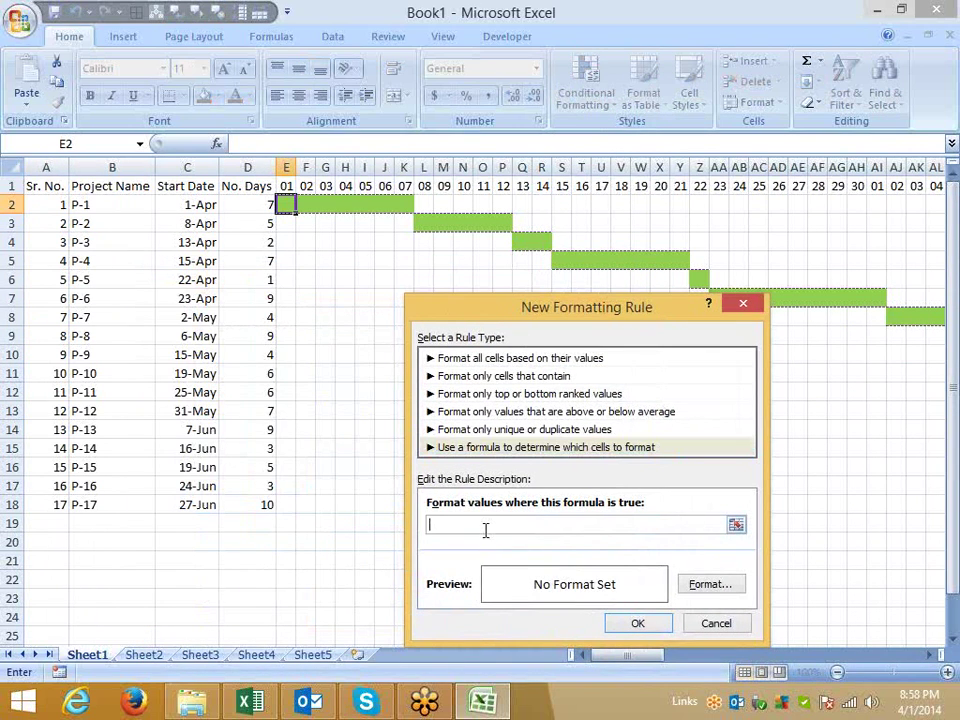
{"action": "type", "text": "="}
{"action": "left_click", "coordinate": [287, 186]}
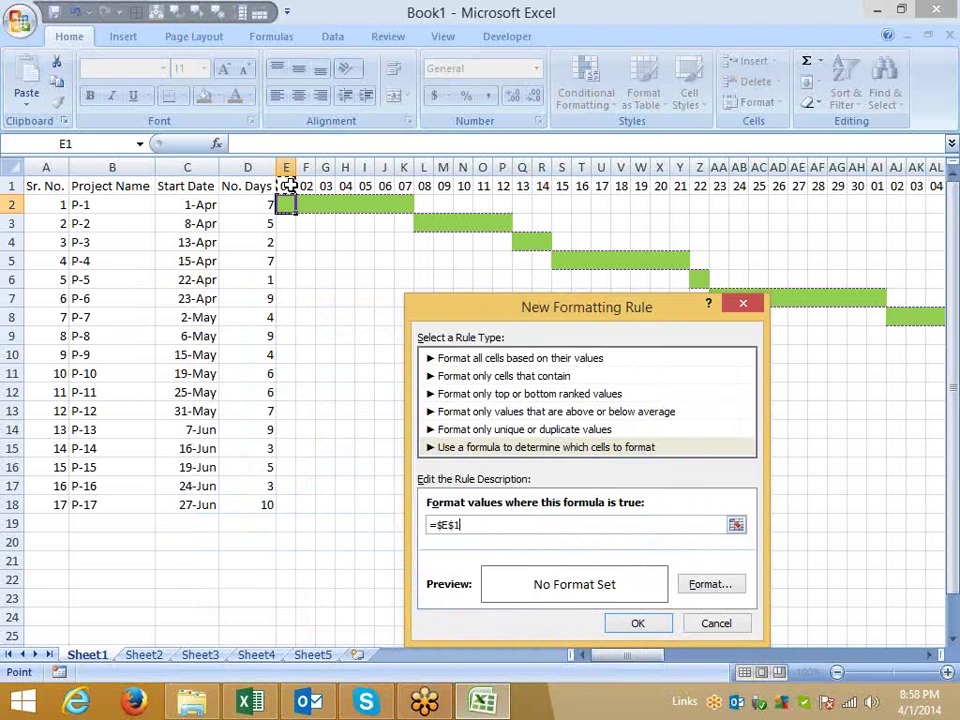
{"action": "type", "text": "=TODAY("}
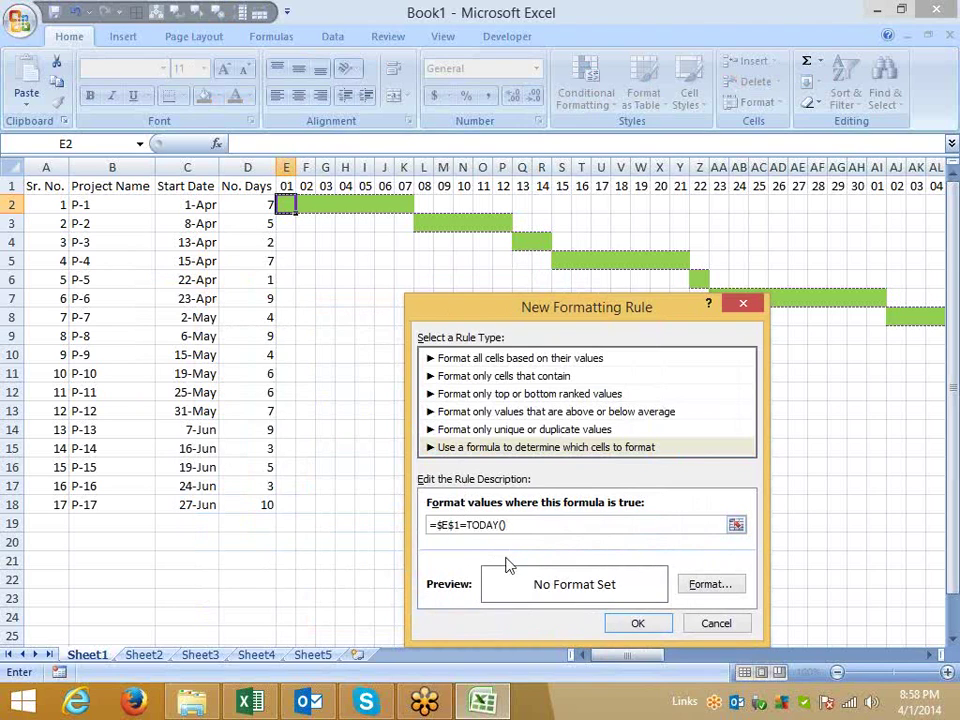
{"action": "key", "text": "BackSpace"}
Give the new rule's format solid dark red left and right borders and save the rule
{"action": "left_click", "coordinate": [710, 584]}
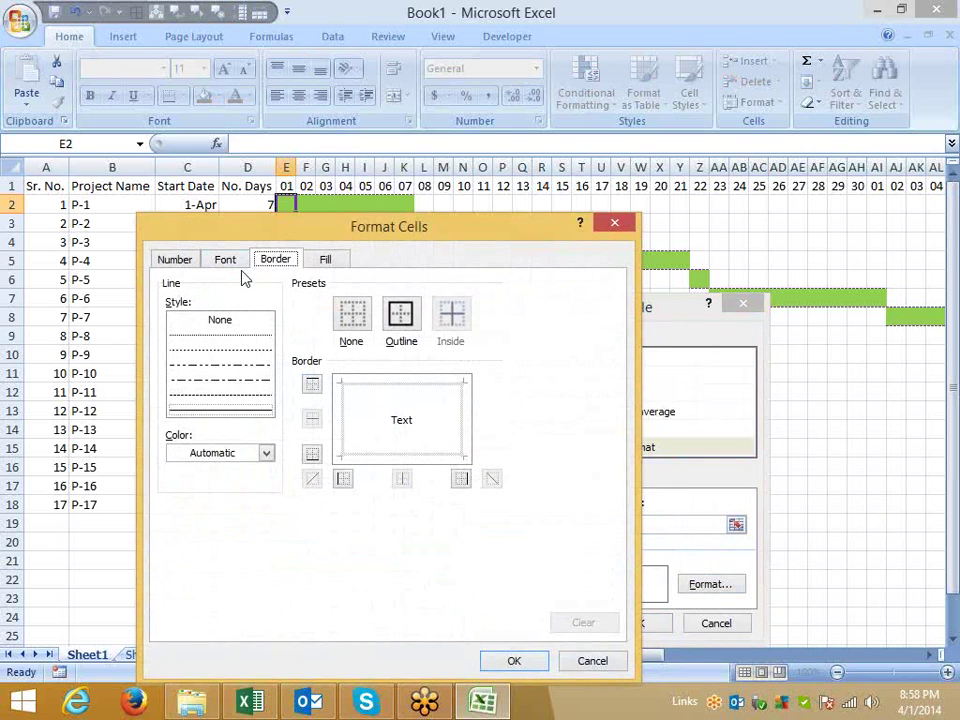
{"action": "left_click_drag", "start_coordinate": [292, 240], "coordinate": [557, 218]}
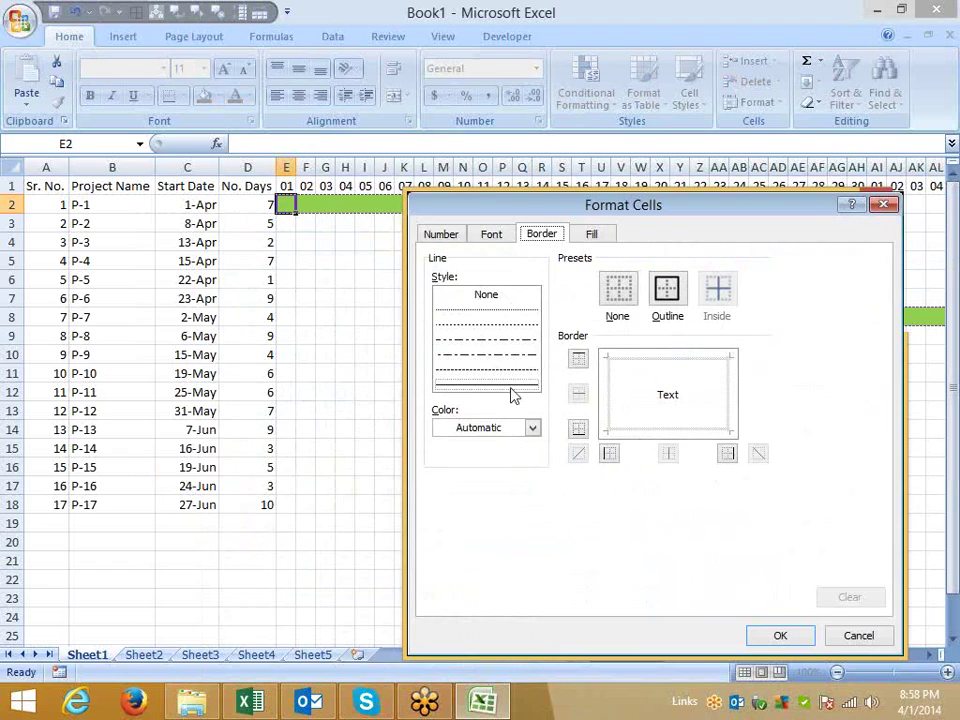
{"action": "left_click", "coordinate": [508, 429]}
{"action": "left_click", "coordinate": [522, 490]}
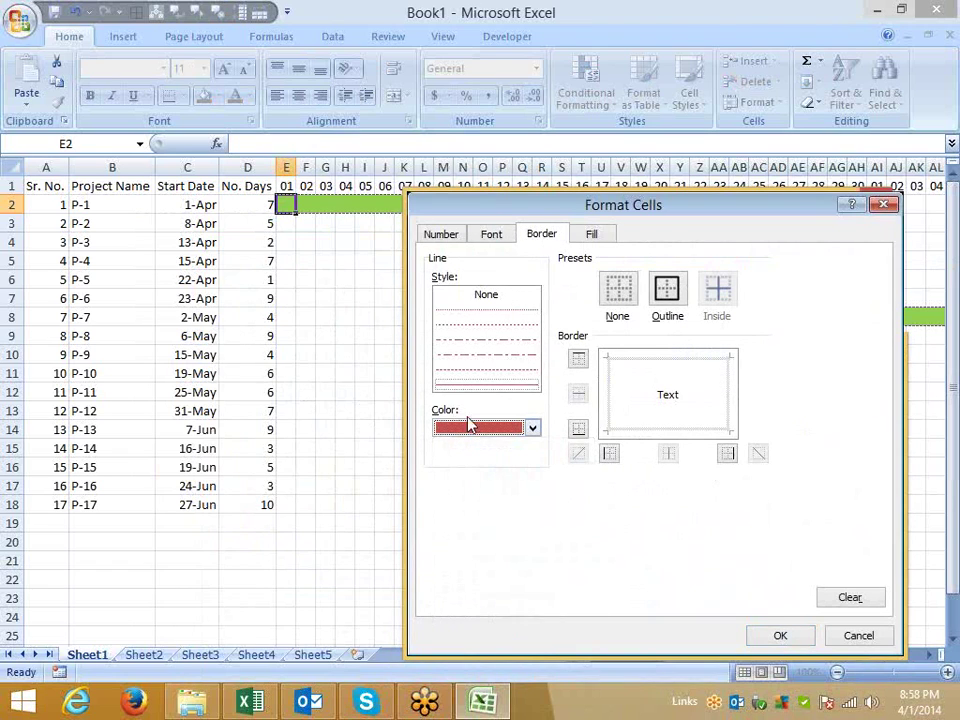
{"action": "left_click", "coordinate": [471, 386]}
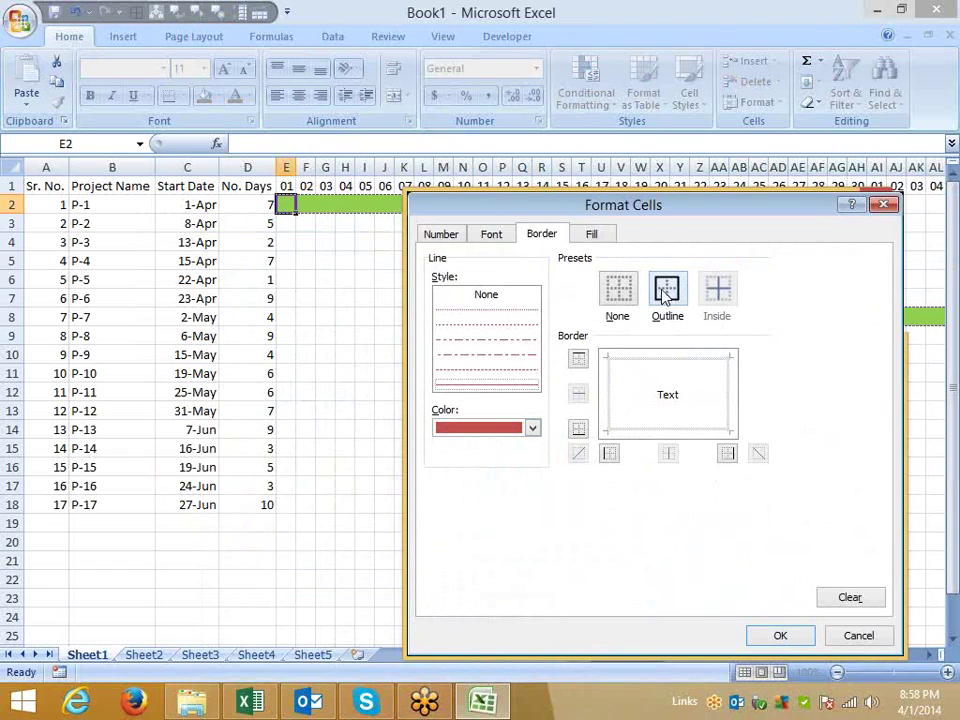
{"action": "left_click", "coordinate": [608, 458]}
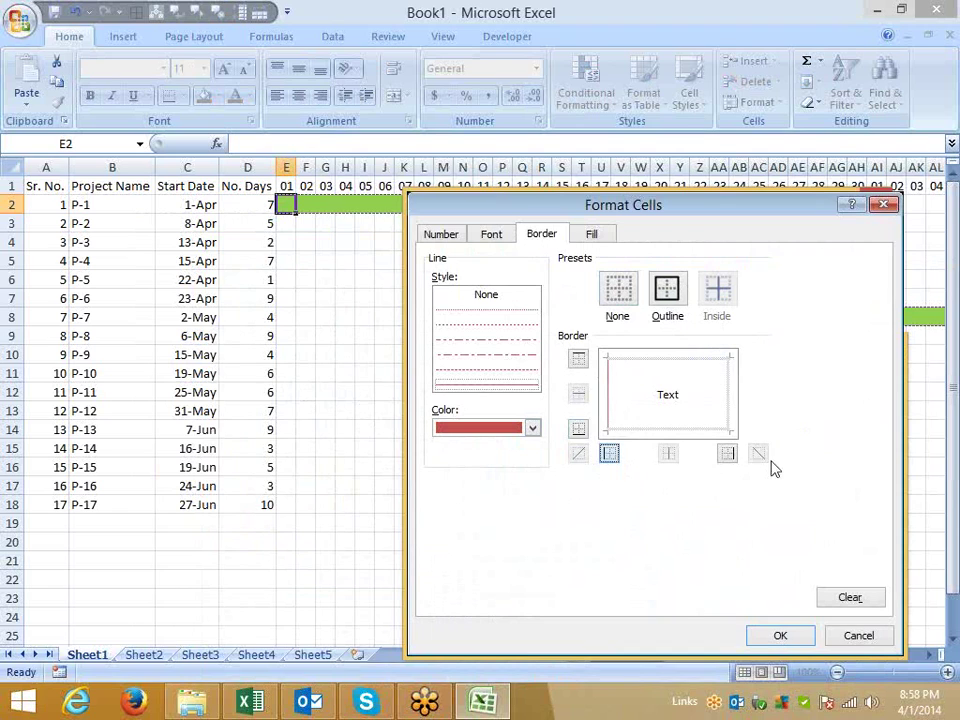
{"action": "left_click", "coordinate": [729, 457]}
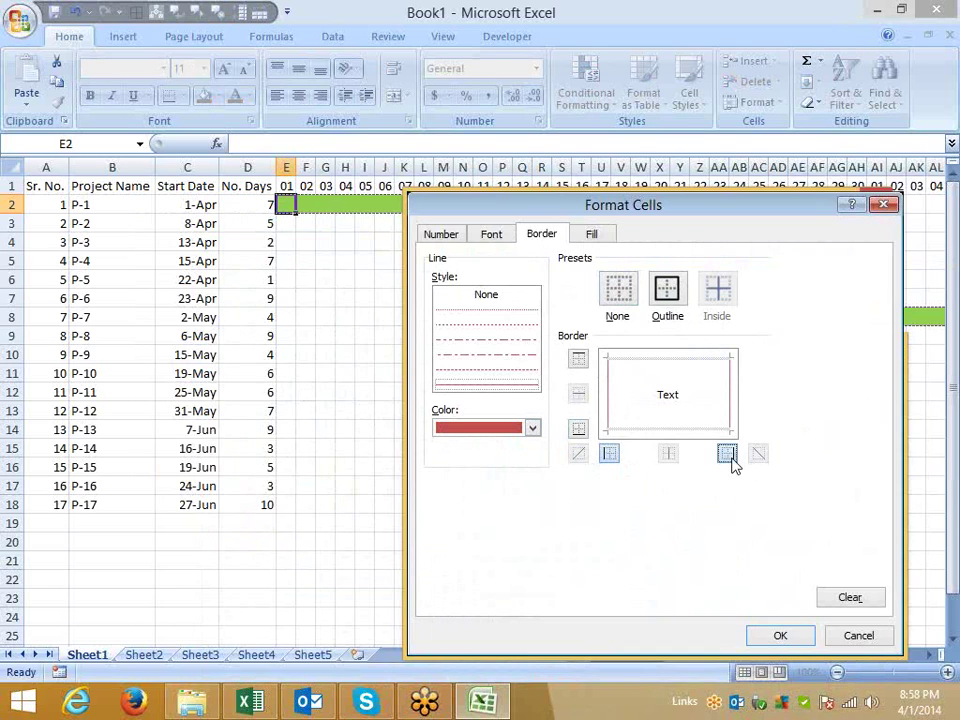
{"action": "left_click", "coordinate": [781, 638]}
{"action": "left_click", "coordinate": [660, 624]}
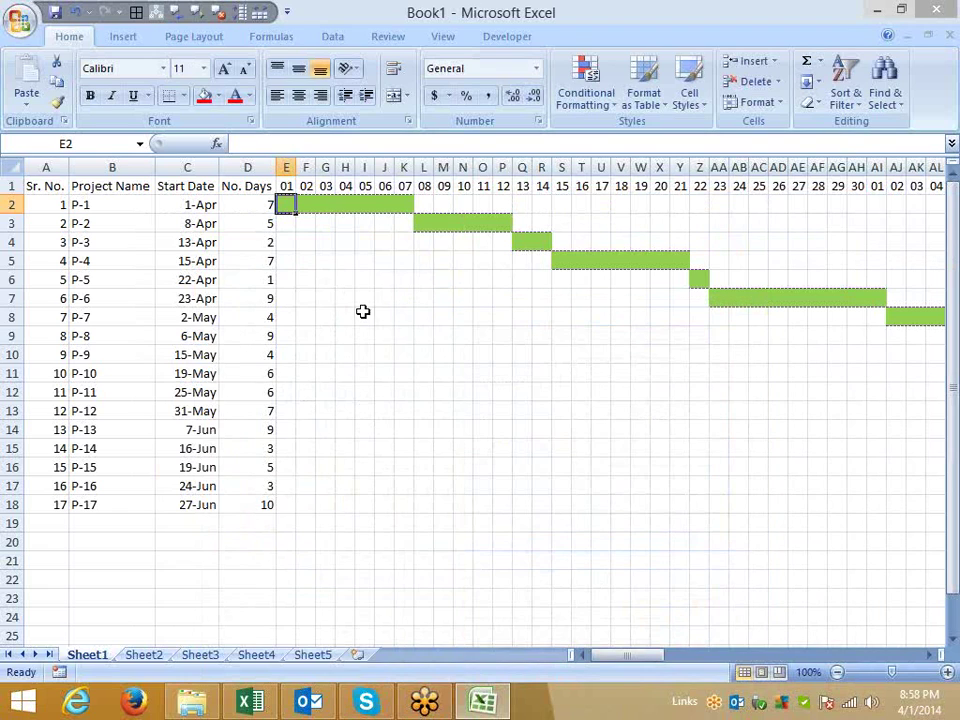
Try copying E2's formatting across the timeline grid down to row 19, and undo it
{"action": "left_click", "coordinate": [57, 101]}
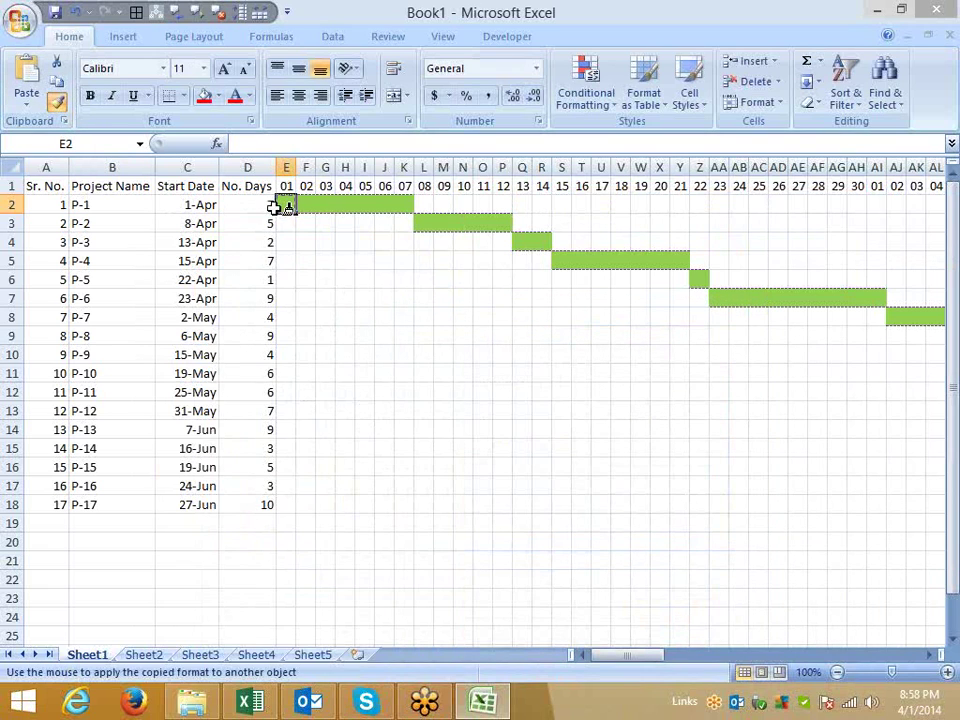
{"action": "mouse_move", "coordinate": [285, 205]}
{"action": "left_mouse_down"}
{"action": "mouse_move", "coordinate": [602, 469]}
{"action": "mouse_move", "coordinate": [716, 529]}
{"action": "mouse_move", "coordinate": [955, 519]}
{"action": "left_mouse_up"}
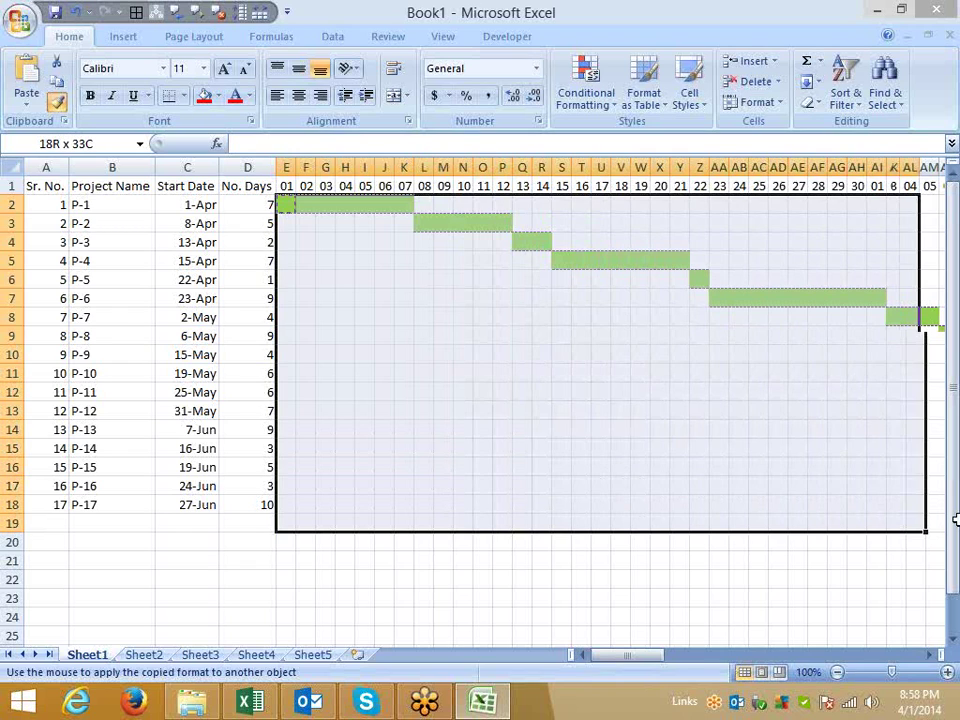
{"action": "left_click_drag", "start_coordinate": [956, 519], "coordinate": [940, 519]}
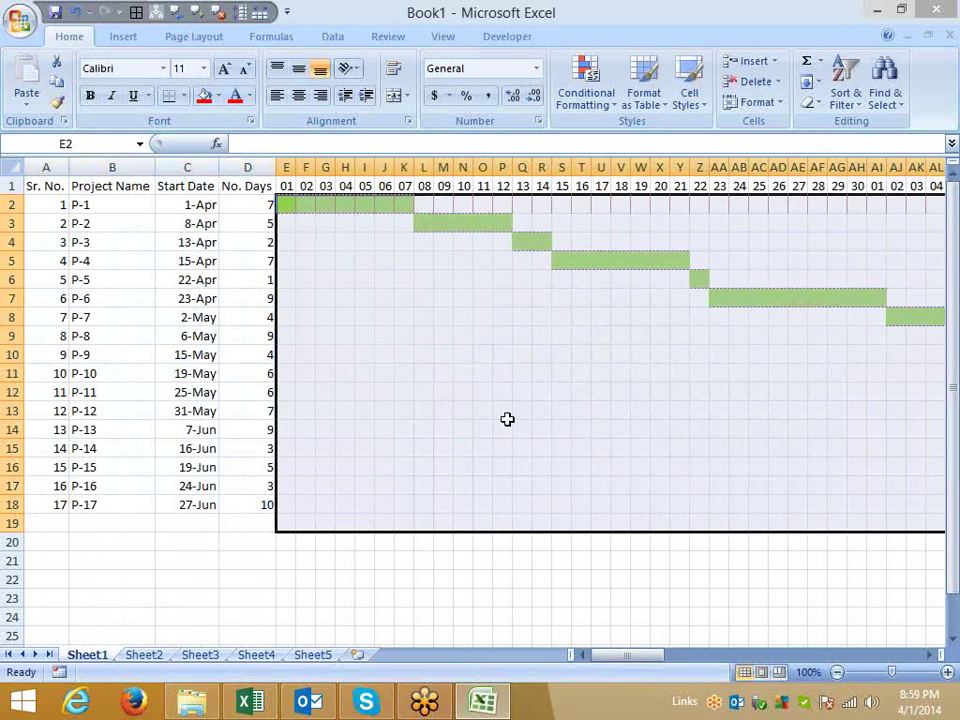
{"action": "left_click", "coordinate": [463, 411]}
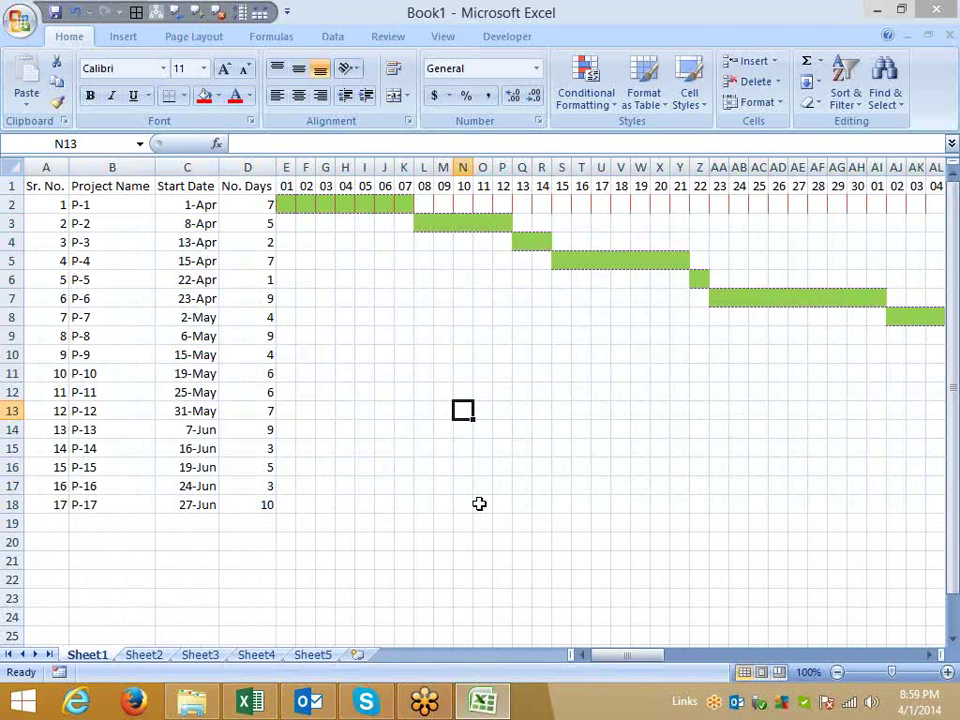
{"action": "key", "text": "ctrl+z"}
Change the TODAY rule on cell E2 to the formula =E$1=TODAY() and apply it
{"action": "left_click", "coordinate": [306, 261]}
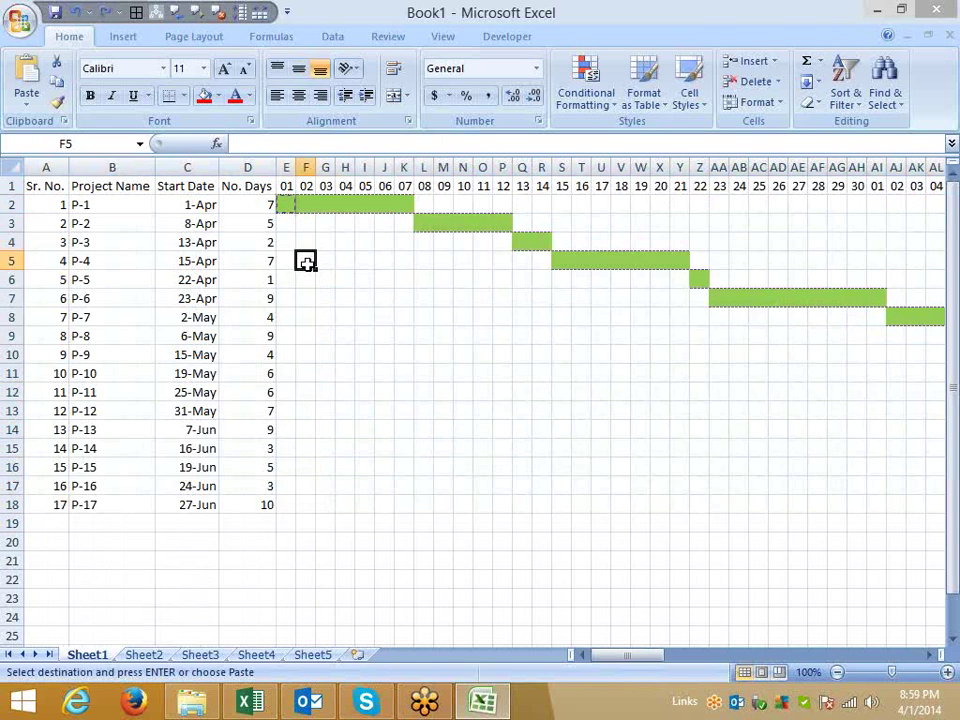
{"action": "left_click", "coordinate": [287, 206]}
{"action": "left_click", "coordinate": [606, 107]}
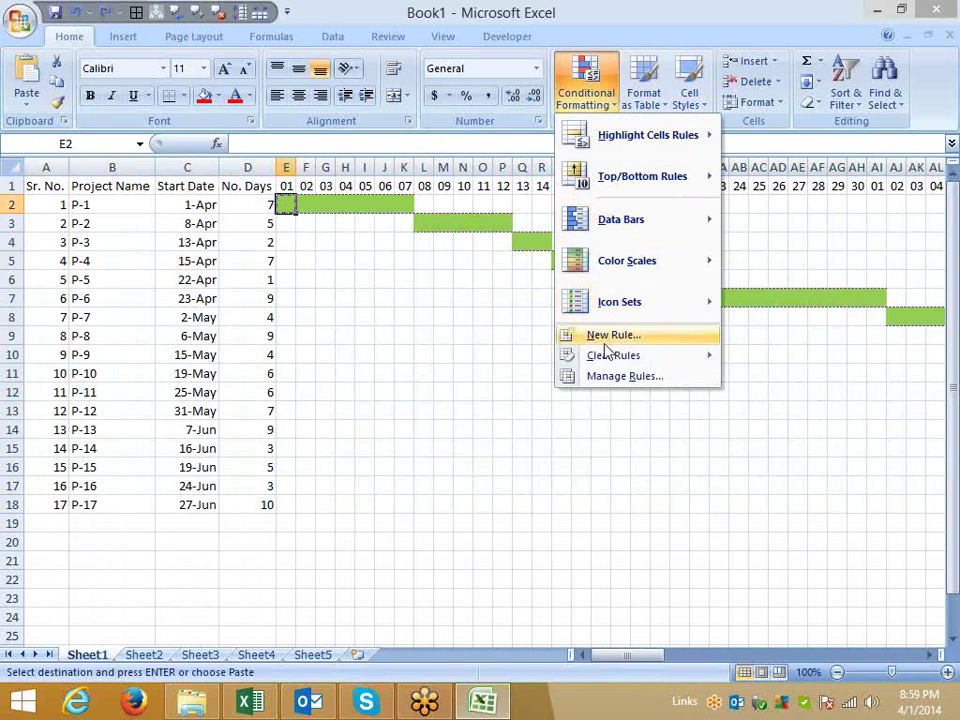
{"action": "left_click", "coordinate": [609, 377]}
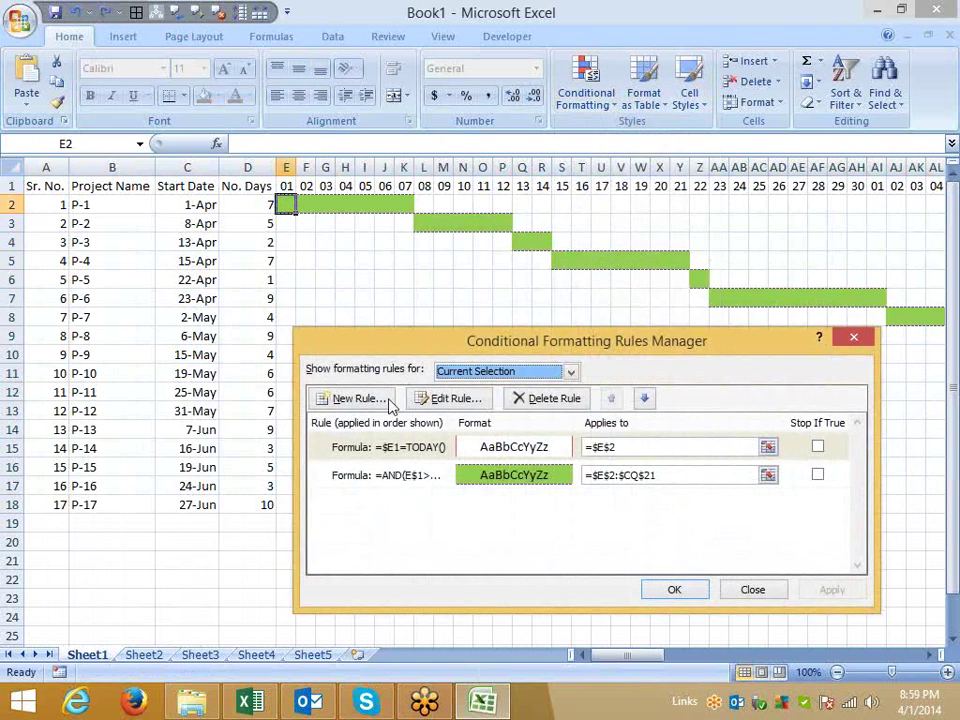
{"action": "left_click", "coordinate": [401, 452]}
{"action": "double_click", "coordinate": [401, 457]}
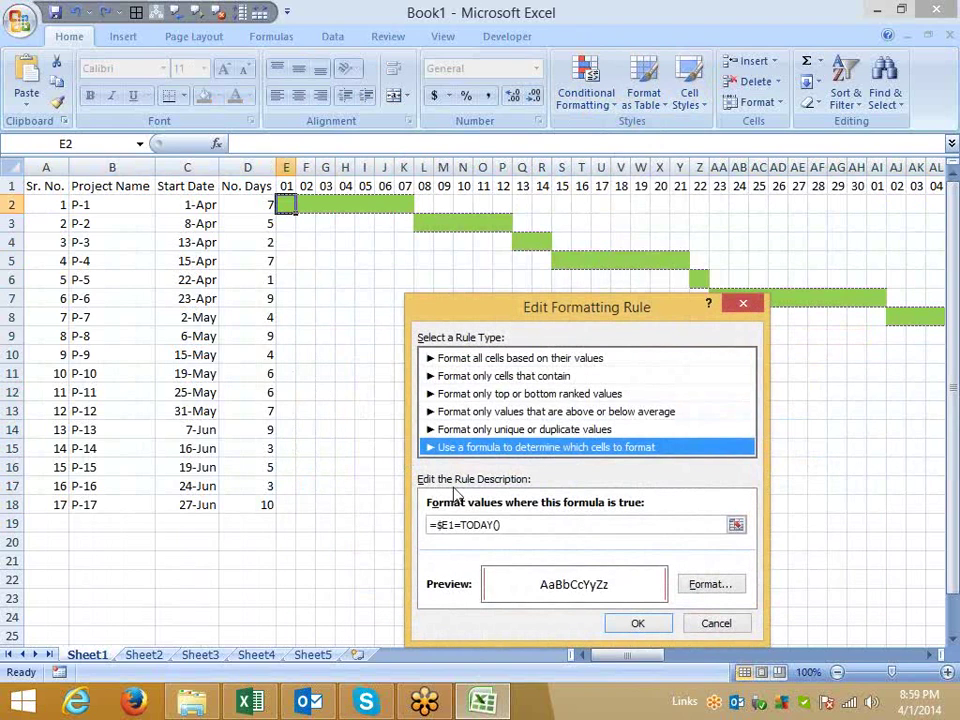
{"action": "key", "text": "F4"}
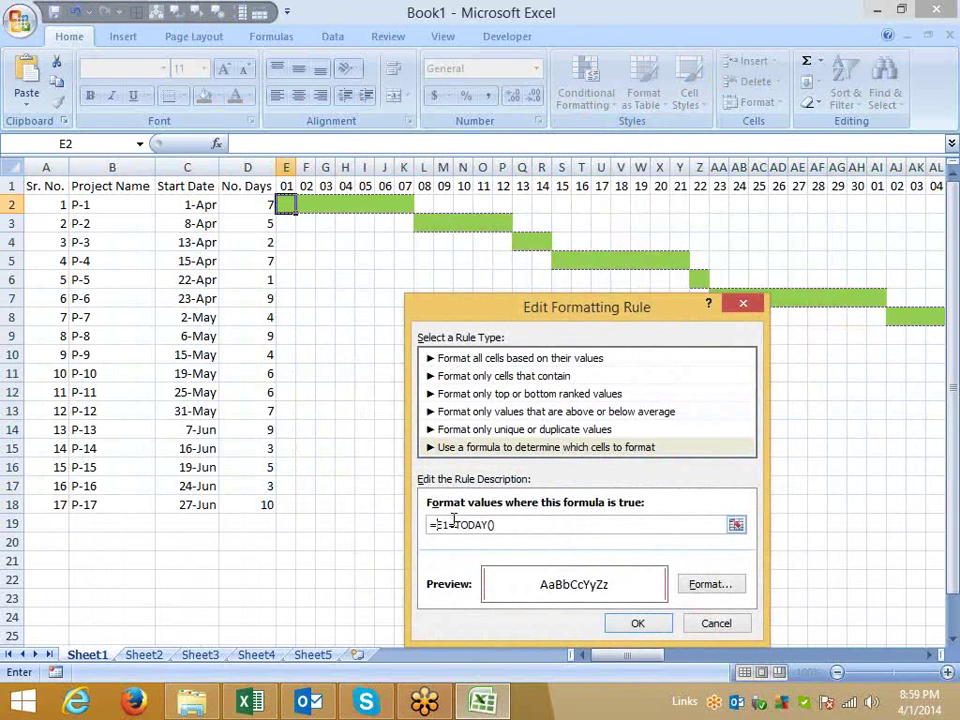
{"action": "key", "text": "Right"}
{"action": "key", "text": "BackSpace"}
{"action": "key", "text": "BackSpace"}
{"action": "key", "text": "BackSpace"}
{"action": "key", "text": "BackSpace"}
{"action": "type", "text": "$"}
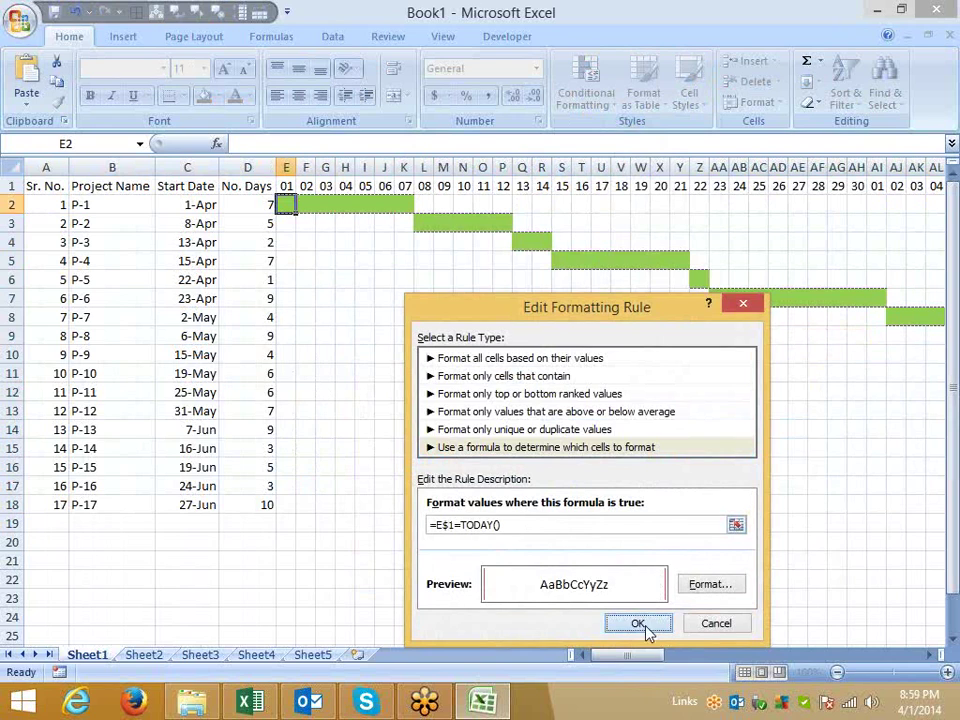
{"action": "left_click", "coordinate": [640, 624]}
{"action": "left_click", "coordinate": [830, 590]}
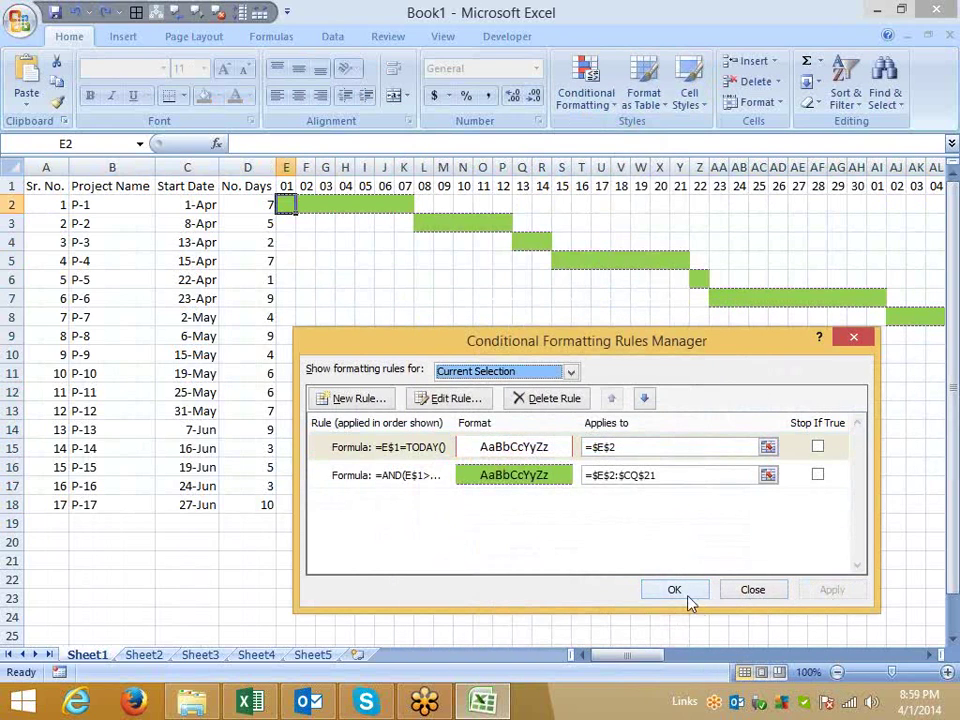
{"action": "left_click", "coordinate": [674, 589]}
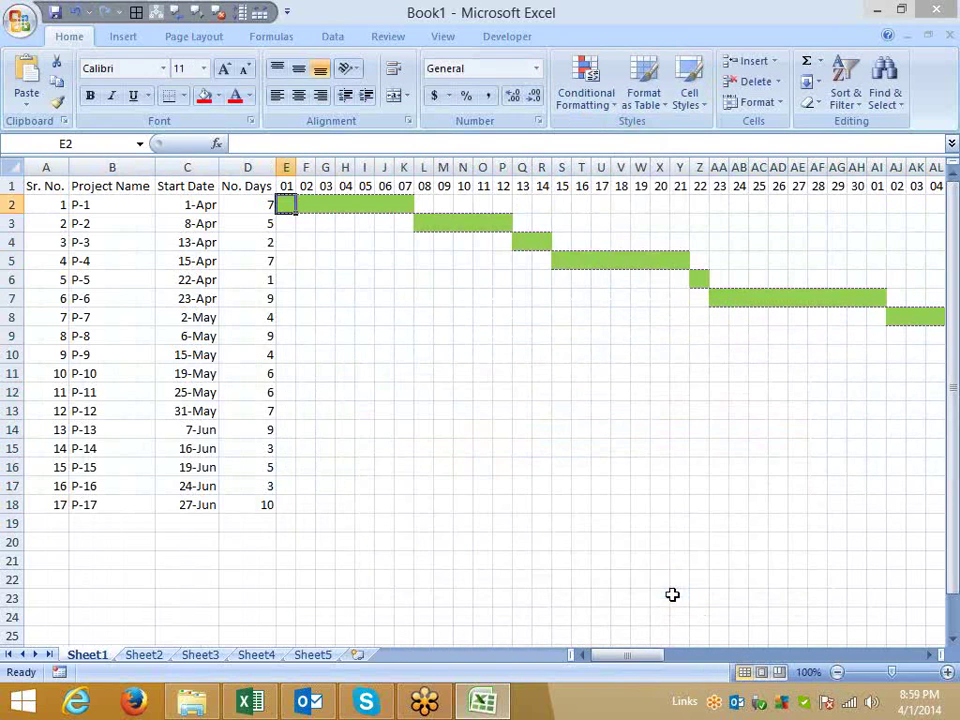
Copy E2's formatting with Format Painter across the timeline grid down to row 19
{"action": "left_click", "coordinate": [57, 101]}
{"action": "mouse_move", "coordinate": [286, 205]}
{"action": "left_mouse_down"}
{"action": "mouse_move", "coordinate": [710, 549]}
{"action": "mouse_move", "coordinate": [913, 482]}
{"action": "mouse_move", "coordinate": [930, 281]}
{"action": "mouse_move", "coordinate": [926, 291]}
{"action": "mouse_move", "coordinate": [896, 290]}
{"action": "left_mouse_up"}
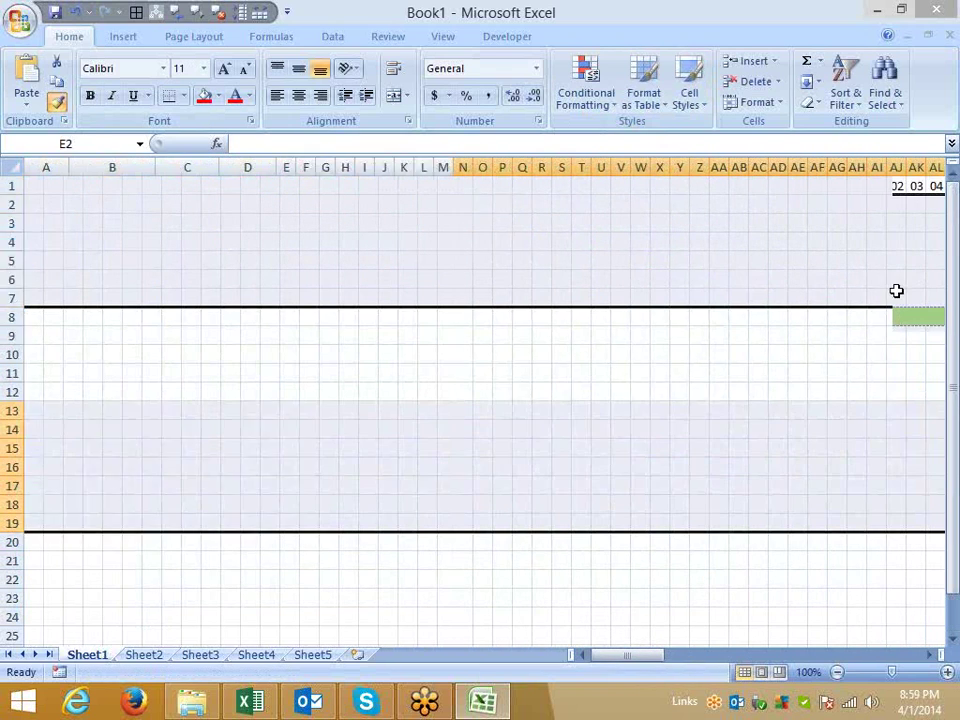
{"action": "left_click", "coordinate": [561, 410]}
{"action": "left_click", "coordinate": [483, 560]}
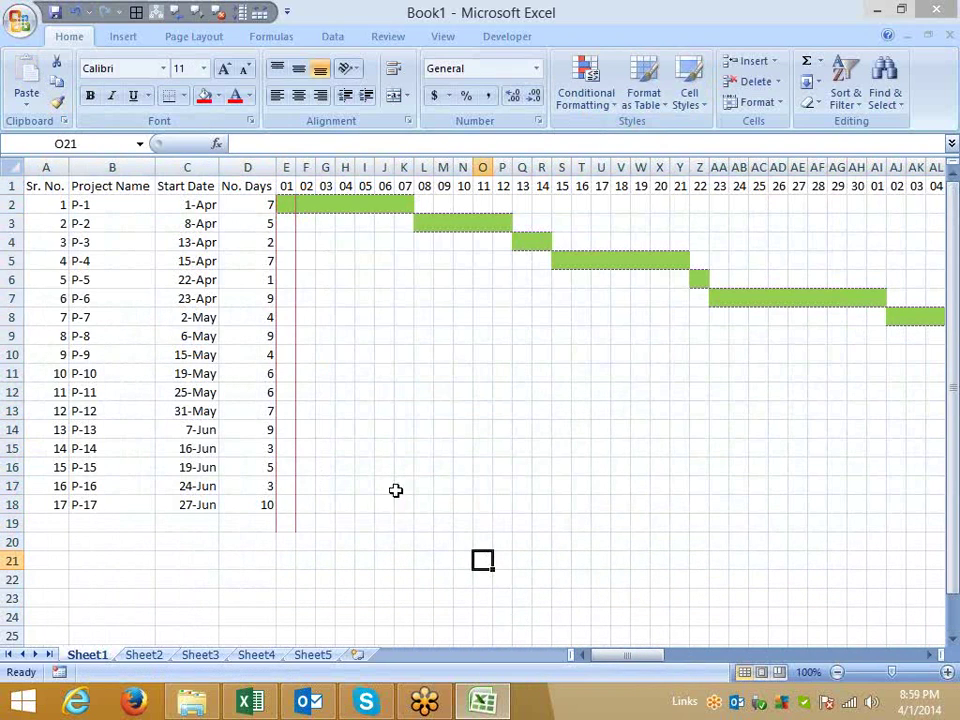
Examine the current-date border marker down column E against the neighbouring date column and project rows
{"action": "left_click", "coordinate": [288, 334]}
{"action": "left_click", "coordinate": [284, 204]}
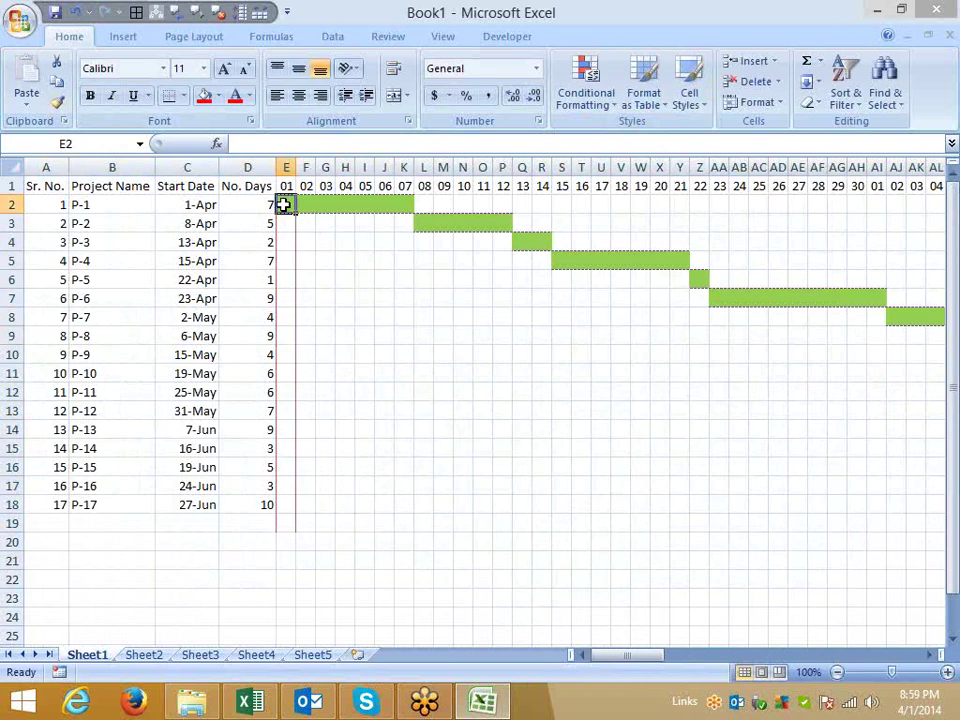
{"action": "left_click_drag", "start_coordinate": [284, 204], "coordinate": [285, 505]}
{"action": "left_click", "coordinate": [364, 542]}
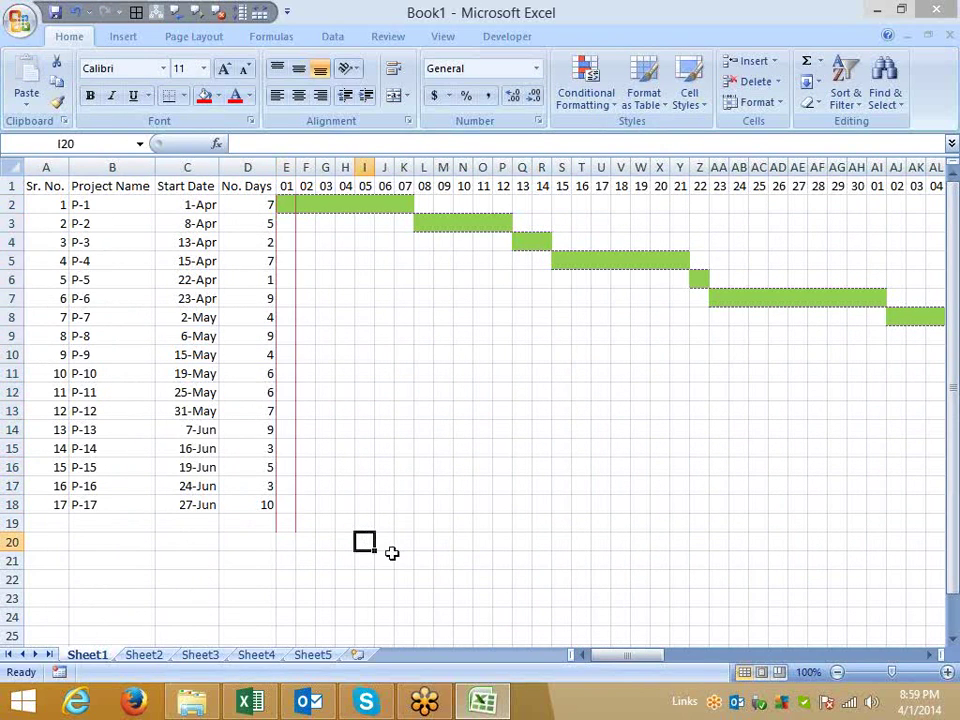
{"action": "left_click", "coordinate": [284, 204]}
{"action": "left_click", "coordinate": [306, 204]}
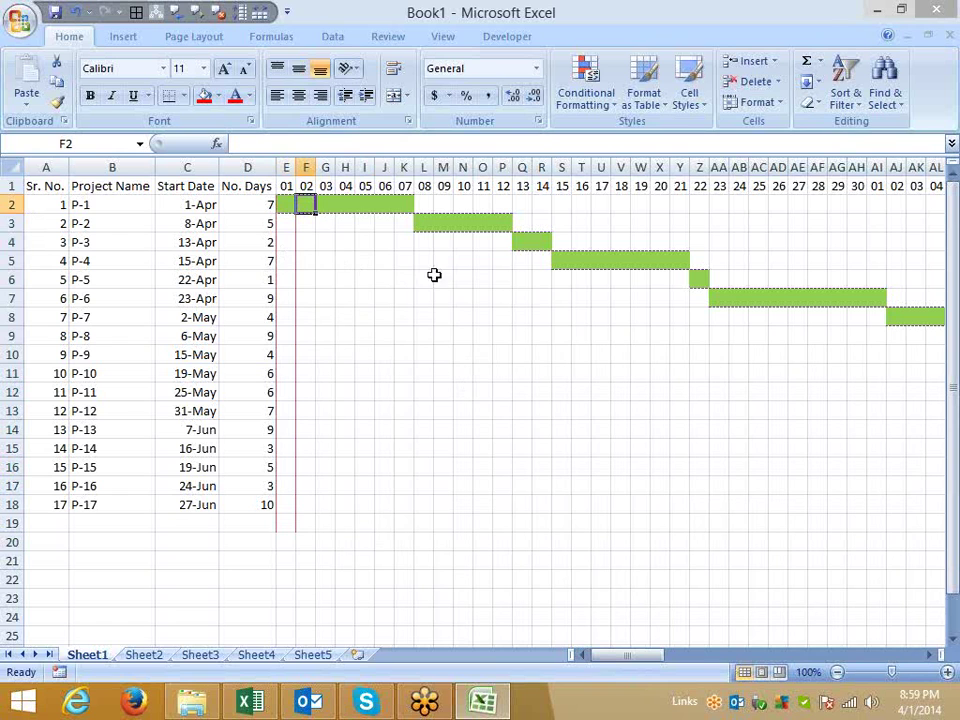
{"action": "scroll", "coordinate": [474, 294], "scroll_direction": "down", "scroll_amount": 4}
{"action": "scroll", "coordinate": [474, 294], "scroll_direction": "up", "scroll_amount": 2}
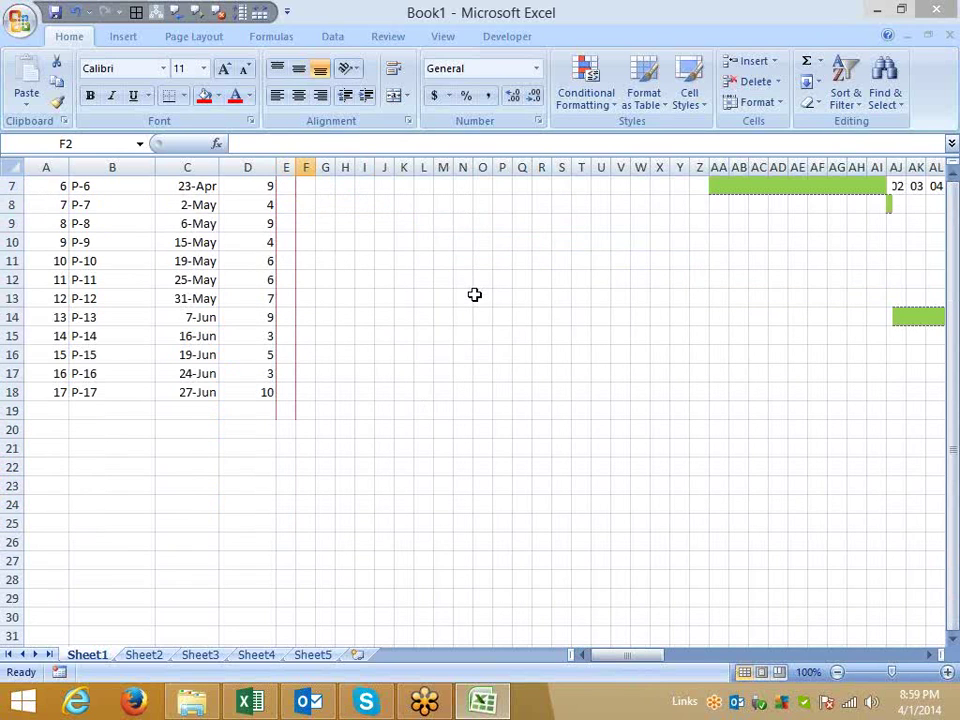
{"action": "scroll", "coordinate": [474, 294], "scroll_direction": "up", "scroll_amount": 2}
{"action": "left_click_drag", "start_coordinate": [664, 656], "coordinate": [579, 635]}
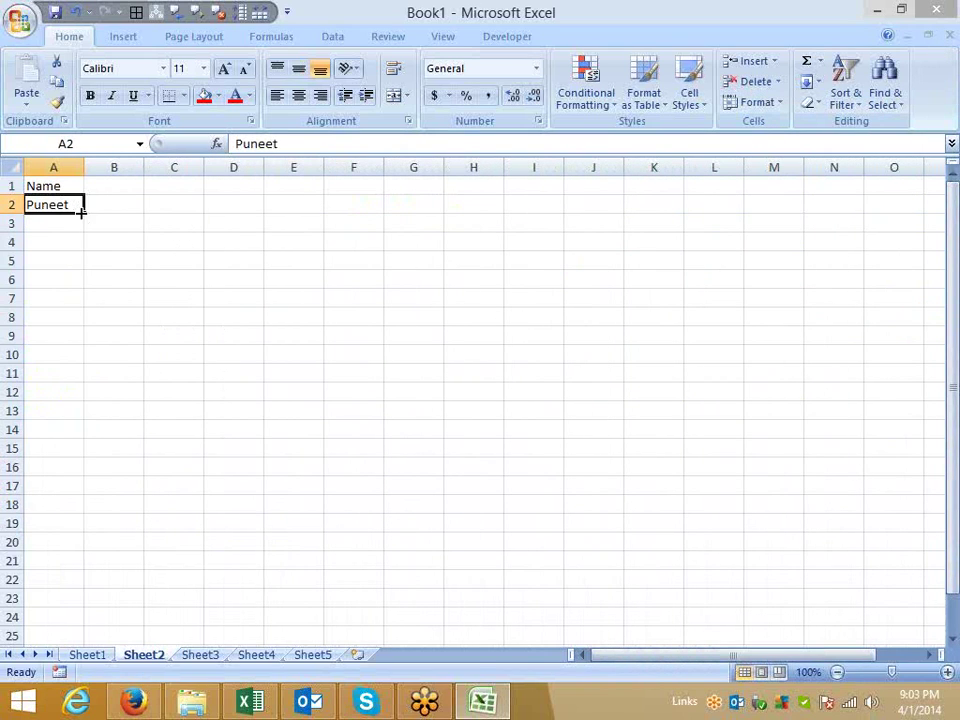
On Sheet2, fill the names from A2 down to A15 and enter the headers Day-1 through Day-10 in B1:K1
{"action": "left_click_drag", "start_coordinate": [82, 211], "coordinate": [80, 450]}
{"action": "left_click", "coordinate": [112, 189]}
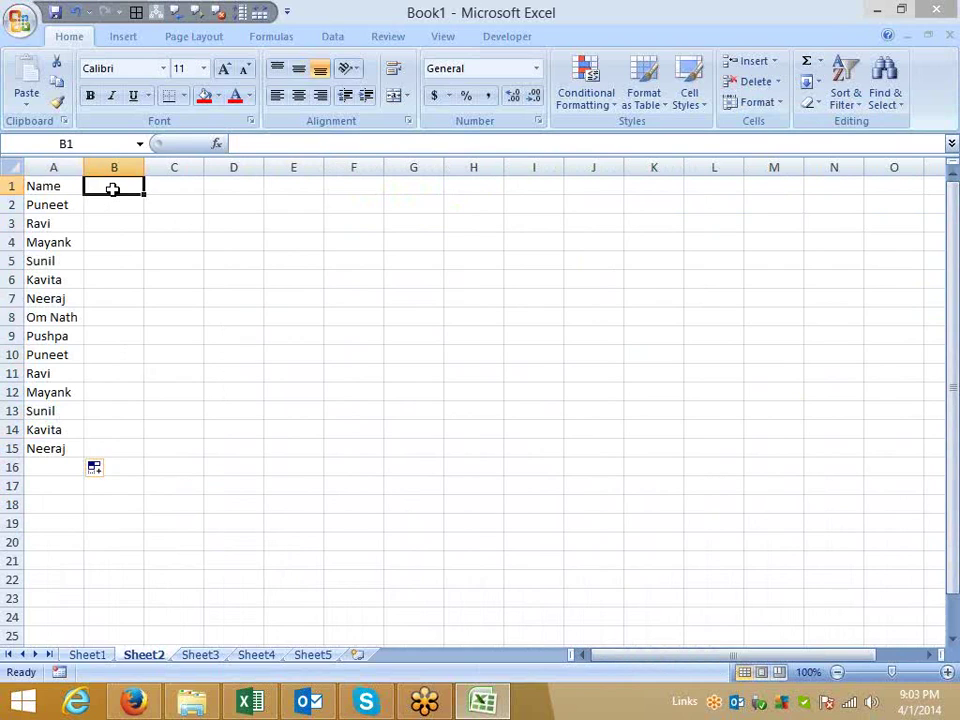
{"action": "type", "text": "Day"}
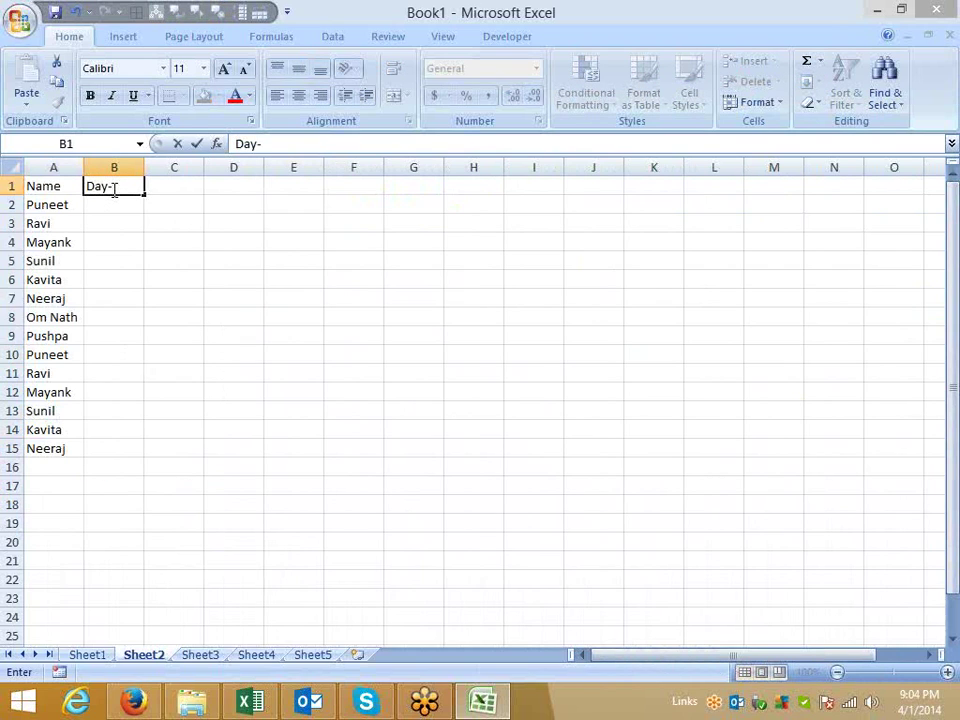
{"action": "type", "text": "-1"}
{"action": "left_click", "coordinate": [124, 274]}
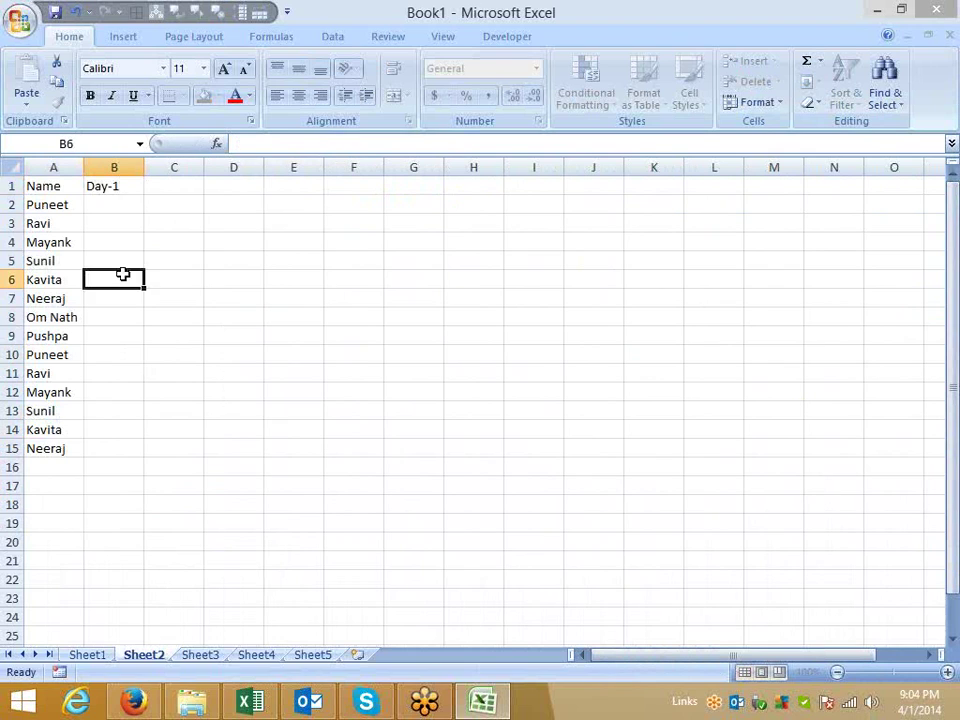
{"action": "left_click", "coordinate": [132, 189]}
{"action": "left_click_drag", "start_coordinate": [143, 197], "coordinate": [656, 210]}
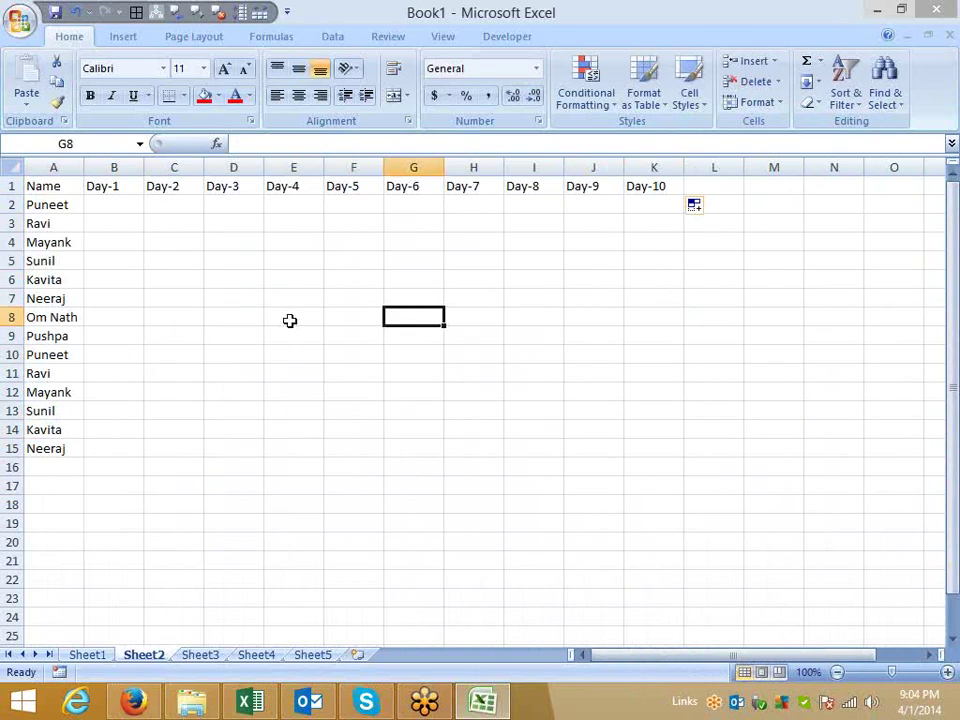
Enter the formula =RANDBETWEEN(10,90) in cell B2
{"action": "left_click", "coordinate": [118, 208]}
{"action": "type", "text": "=r"}
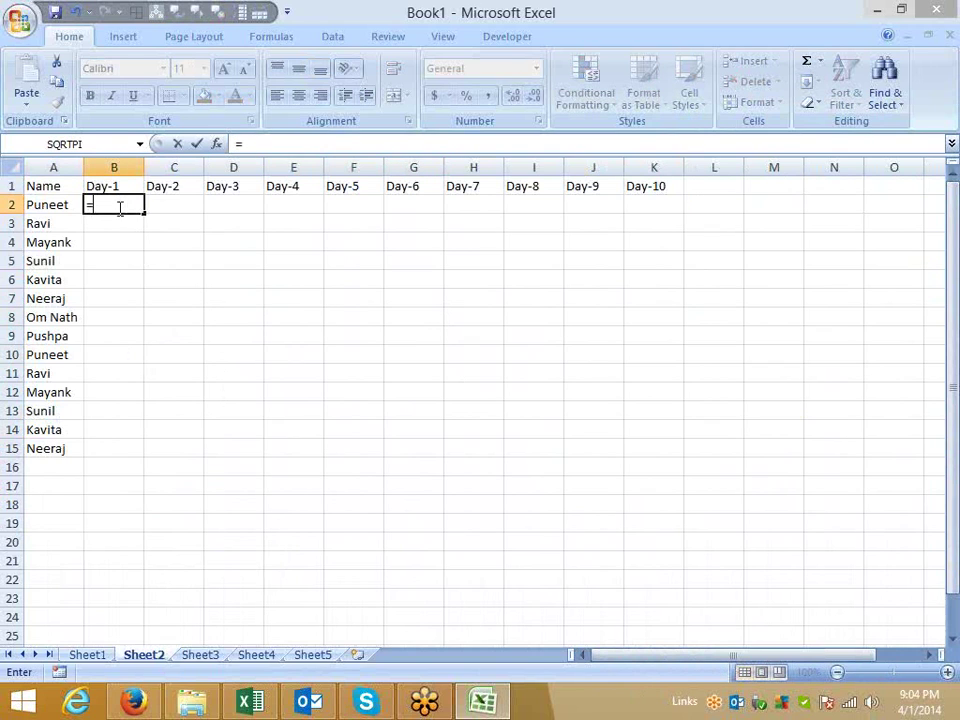
{"action": "key", "text": "Down"}
{"action": "key", "text": "Down"}
{"action": "key", "text": "Tab"}
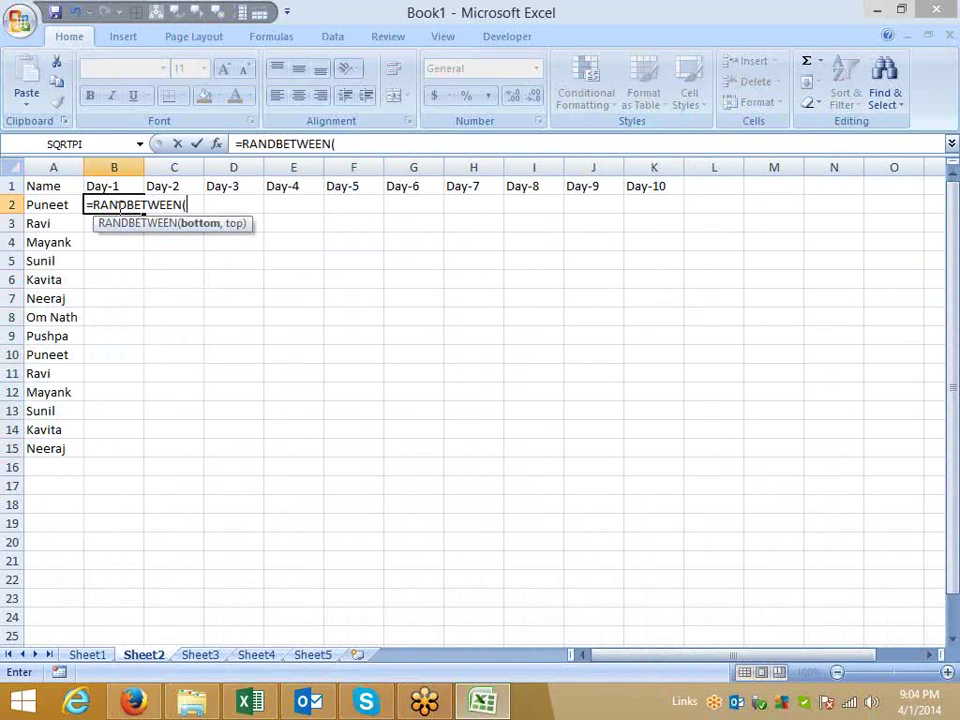
{"action": "type", "text": "10,90"}
{"action": "key", "text": "ctrl+Return"}
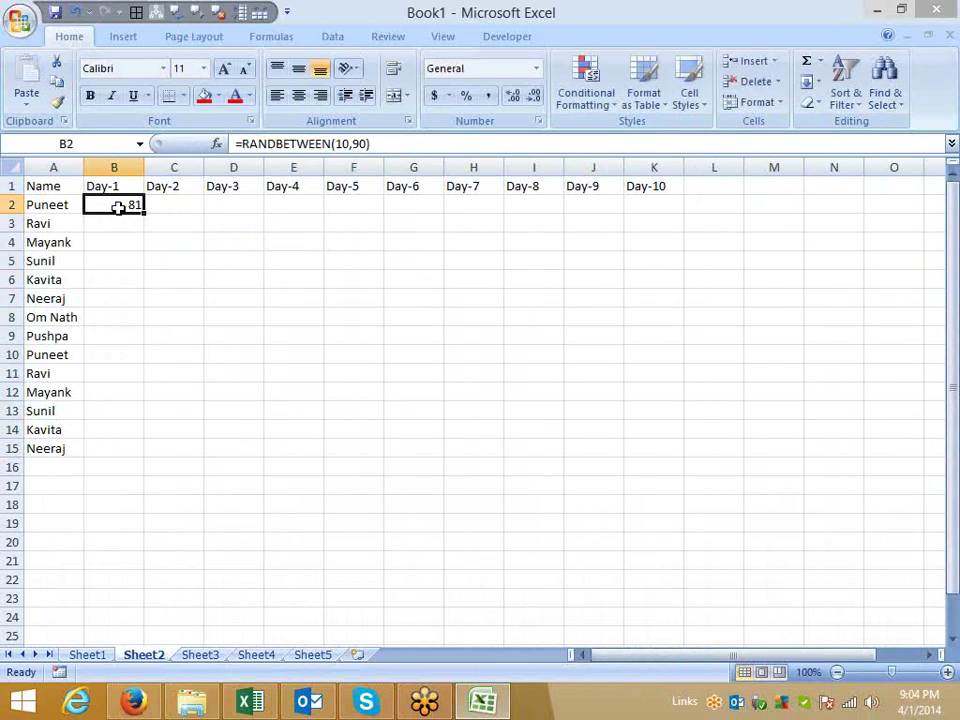
Fill the random-number formula from B2 across to K2 and down to row 15
{"action": "key", "text": "shift+Right"}
{"action": "key", "text": "shift+Right"}
{"action": "key", "text": "shift+Right"}
{"action": "key", "text": "shift+Right"}
{"action": "key", "text": "shift+Right"}
{"action": "key", "text": "shift+Right"}
{"action": "key", "text": "shift+Right"}
{"action": "key", "text": "shift+Right"}
{"action": "key", "text": "shift+Right"}
{"action": "key", "text": "shift+Right"}
{"action": "key", "text": "shift+Left"}
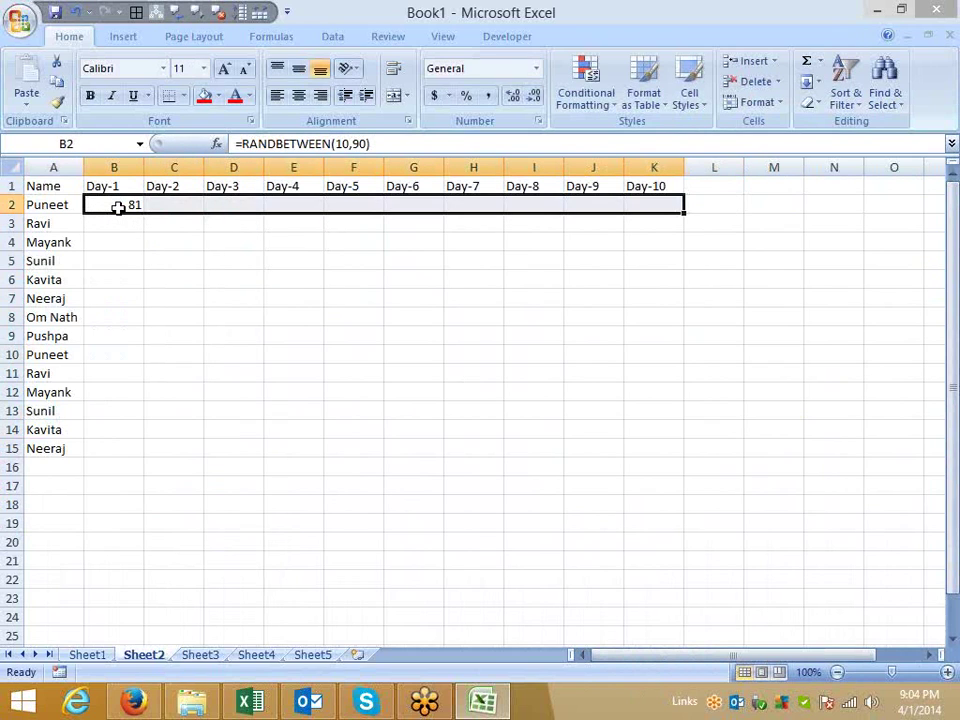
{"action": "key", "text": "ctrl+r"}
{"action": "key", "text": "shift+Down"}
{"action": "key", "text": "shift+Down"}
{"action": "key", "text": "shift+Down"}
{"action": "key", "text": "shift+Down"}
{"action": "key", "text": "shift+Down"}
{"action": "key", "text": "shift+Down"}
{"action": "key", "text": "shift+Down"}
{"action": "key", "text": "shift+Down"}
{"action": "key", "text": "shift+Down"}
{"action": "key", "text": "shift+Down"}
{"action": "key", "text": "shift+Down"}
{"action": "key", "text": "shift+Down"}
{"action": "key", "text": "shift+Down"}
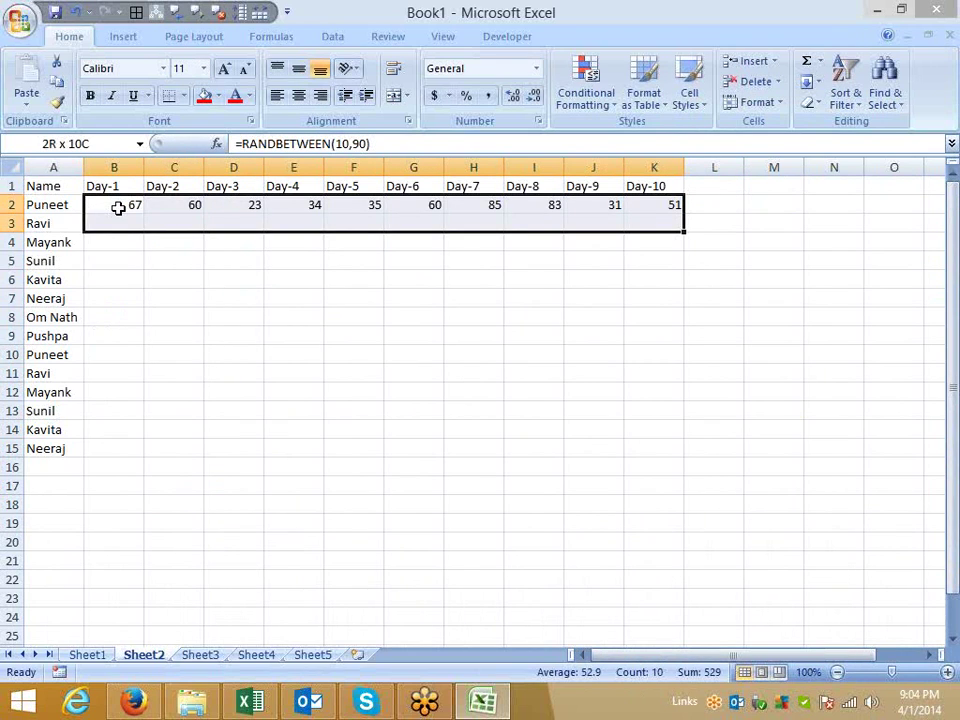
{"action": "key", "text": "ctrl+d"}
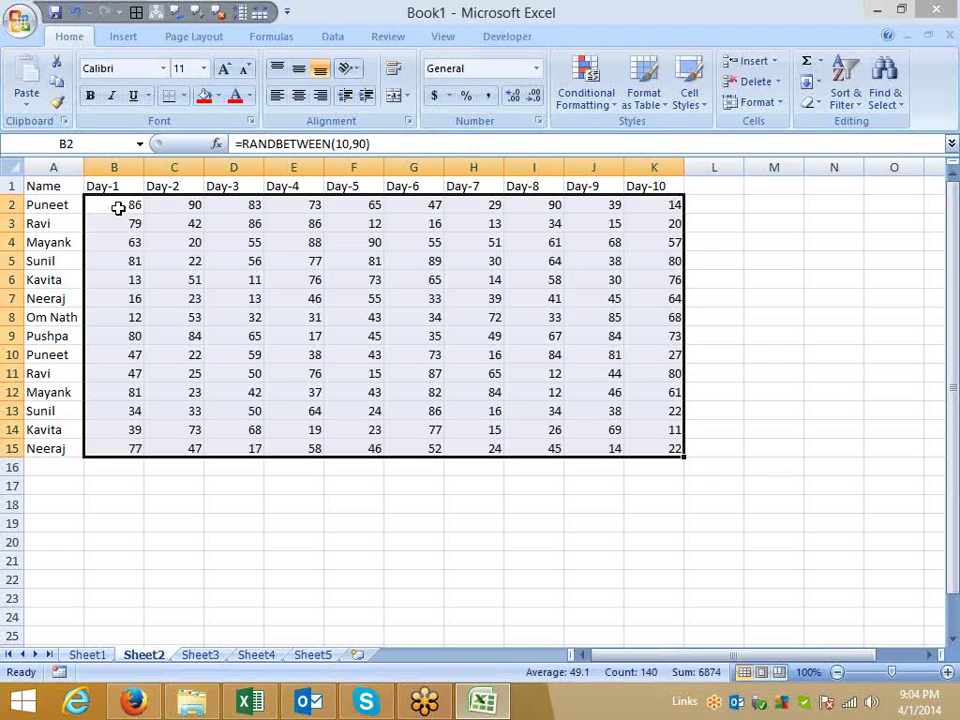
Replace the formulas in B2:K15 with their static values by copying the range and pasting values in place
{"action": "key", "text": "ctrl+c"}
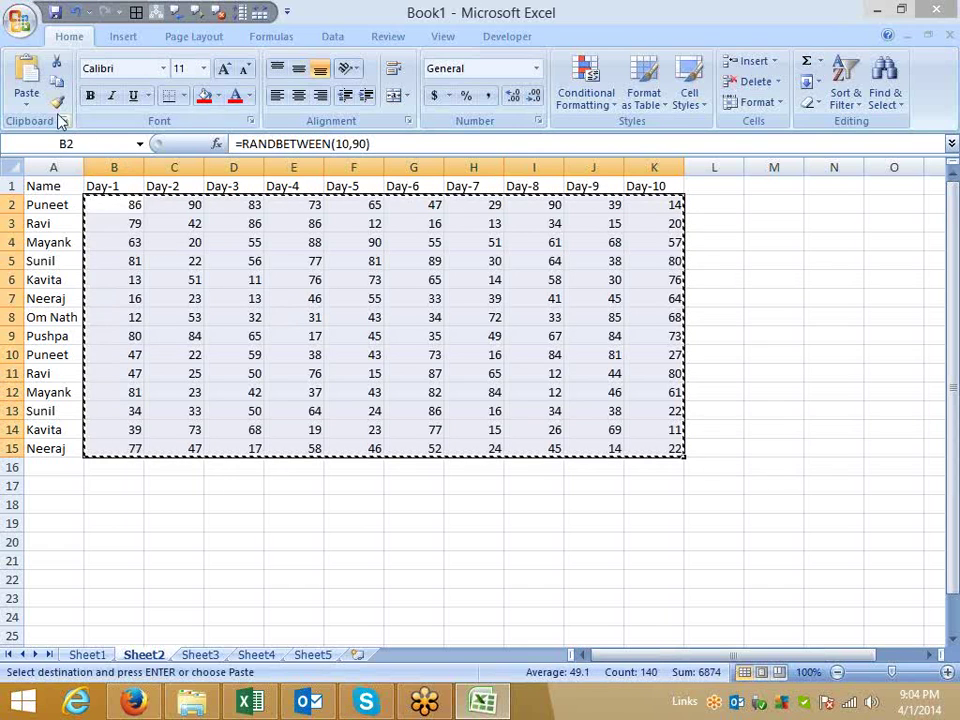
{"action": "left_click", "coordinate": [26, 96]}
{"action": "left_click", "coordinate": [60, 168]}
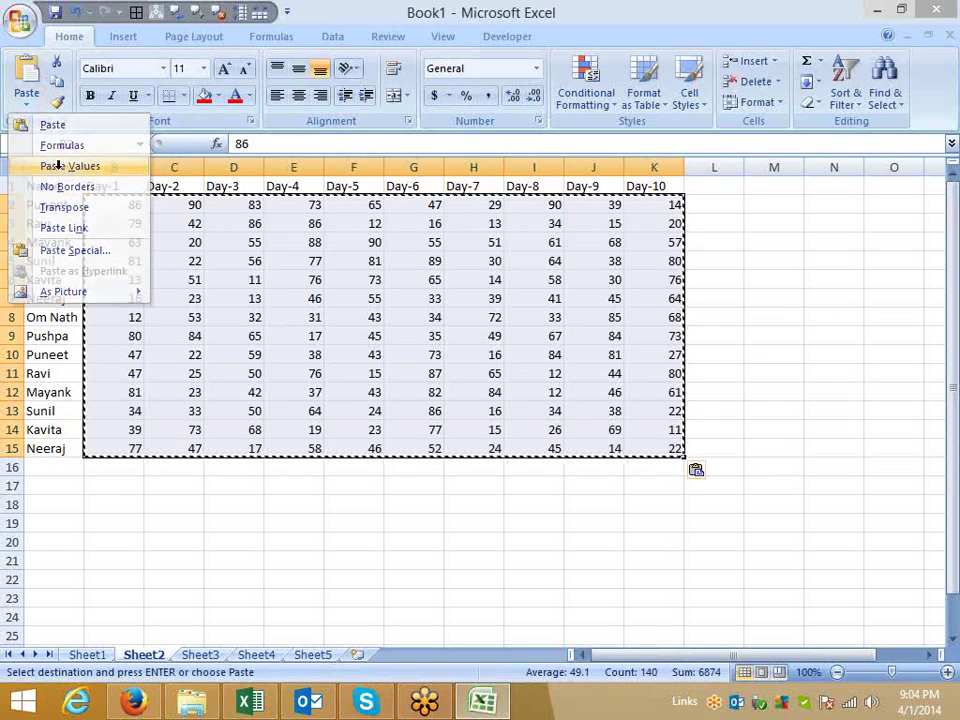
{"action": "key", "text": "Escape"}
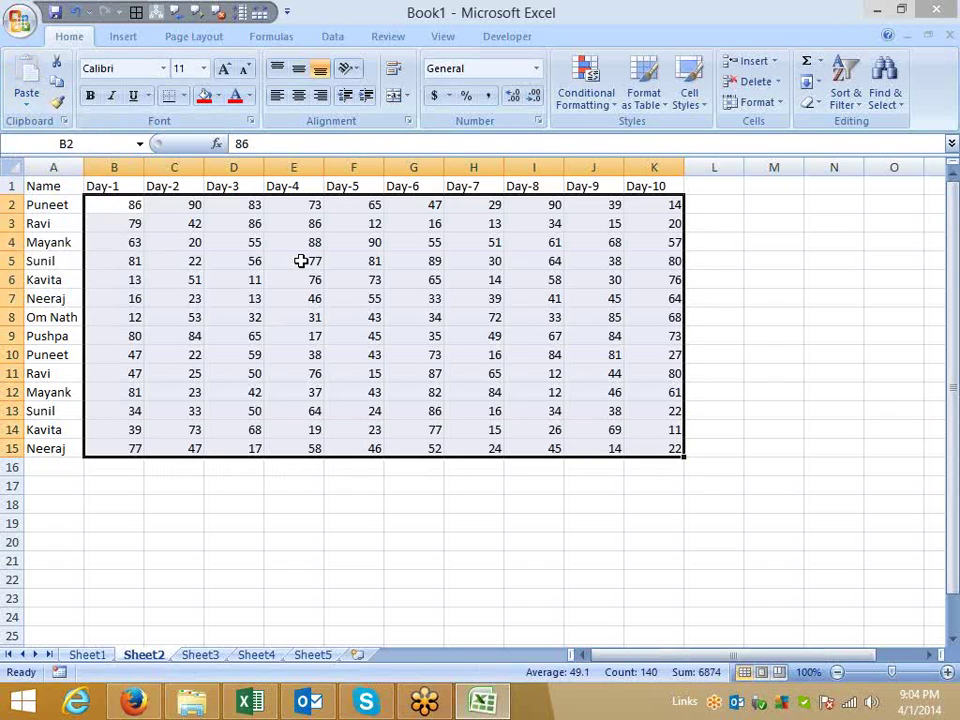
{"action": "left_click", "coordinate": [586, 90]}
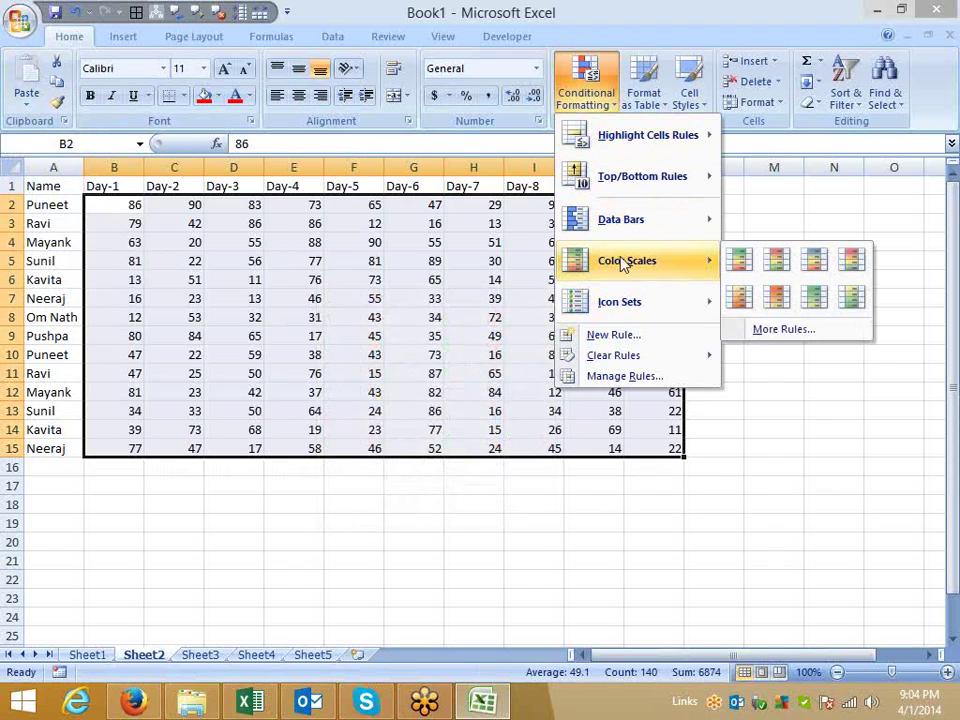
{"action": "mouse_move", "coordinate": [624, 233]}
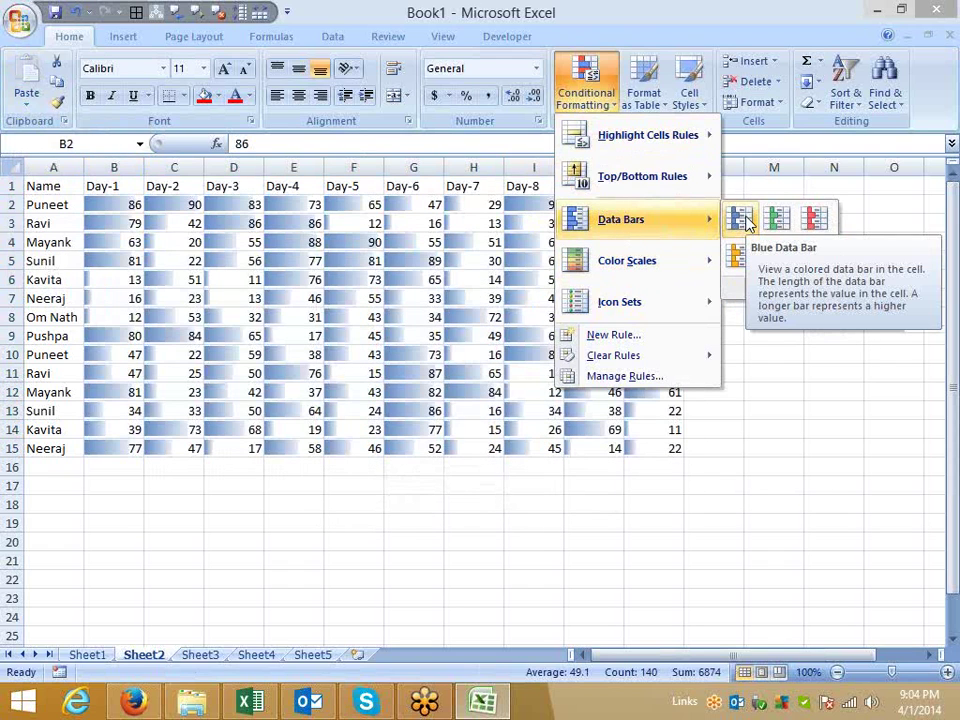
{"action": "left_click", "coordinate": [176, 431]}
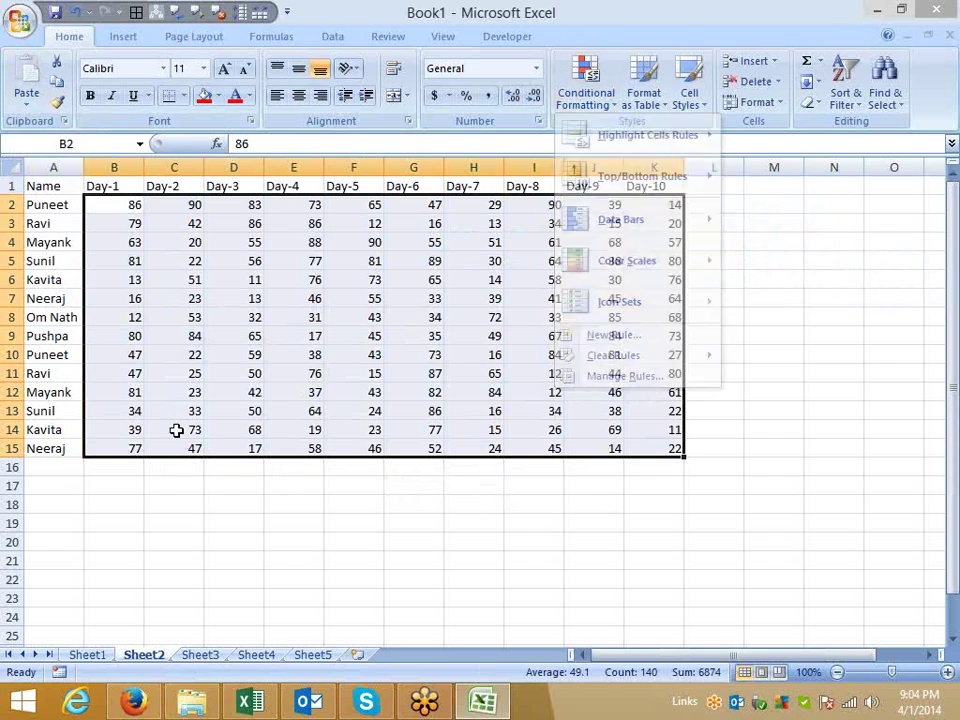
Apply light blue data bars to B2:K15 with conditional formatting
{"action": "left_click", "coordinate": [588, 100]}
{"action": "mouse_move", "coordinate": [615, 220]}
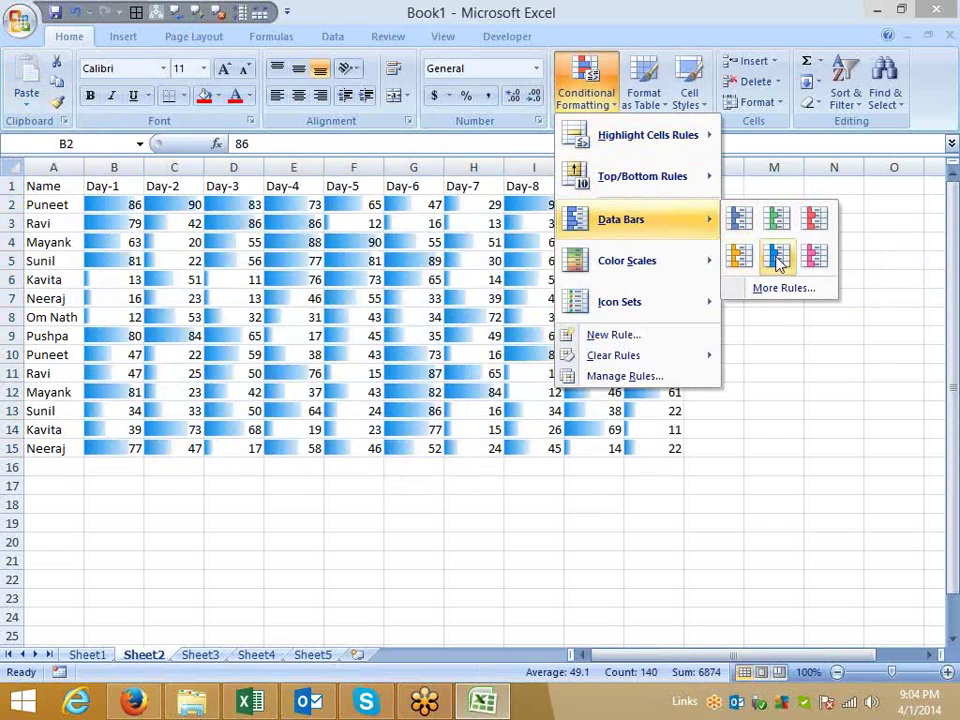
{"action": "left_click", "coordinate": [777, 257]}
{"action": "left_click", "coordinate": [413, 617]}
Set the font colour of the values in B2:K15 to white
{"action": "left_click_drag", "start_coordinate": [113, 222], "coordinate": [663, 445]}
{"action": "left_click", "coordinate": [108, 204]}
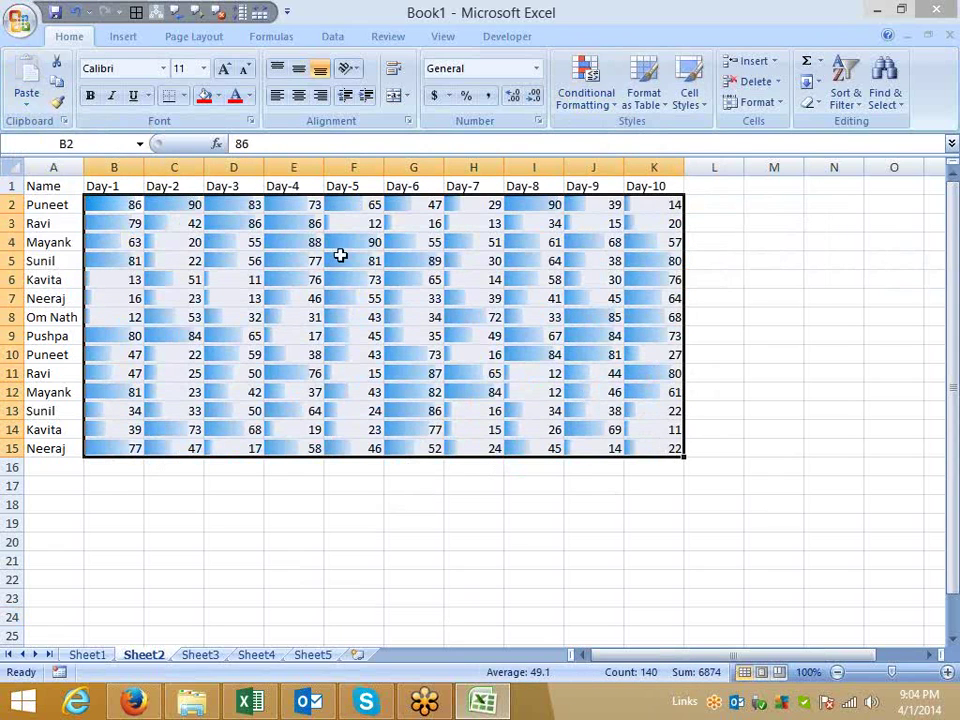
{"action": "left_click", "coordinate": [250, 107]}
{"action": "left_click", "coordinate": [241, 158]}
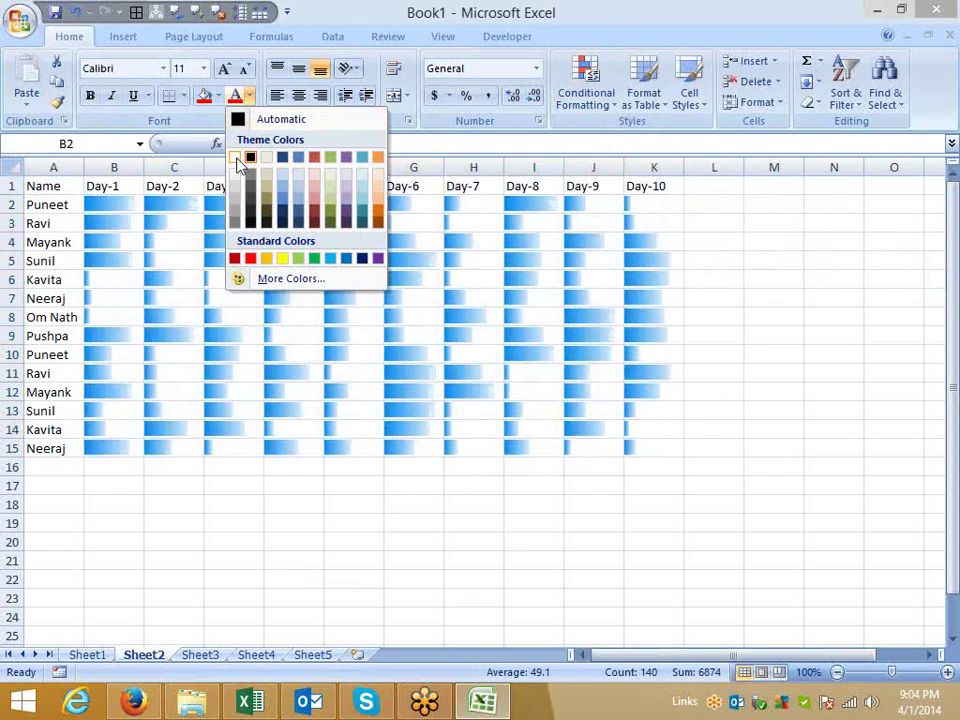
{"action": "left_click", "coordinate": [255, 523]}
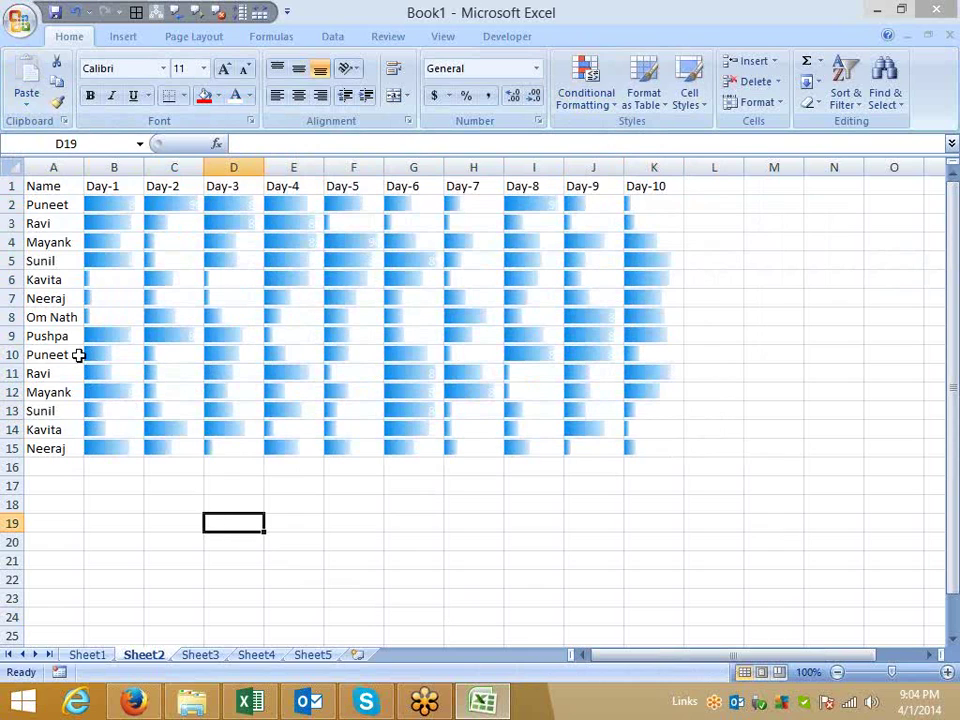
AutoFit the Day-5 column and widen it again to nearly match the neighbouring day columns
{"action": "left_click_drag", "start_coordinate": [43, 186], "coordinate": [673, 445]}
{"action": "left_click_drag", "start_coordinate": [670, 445], "coordinate": [670, 445]}
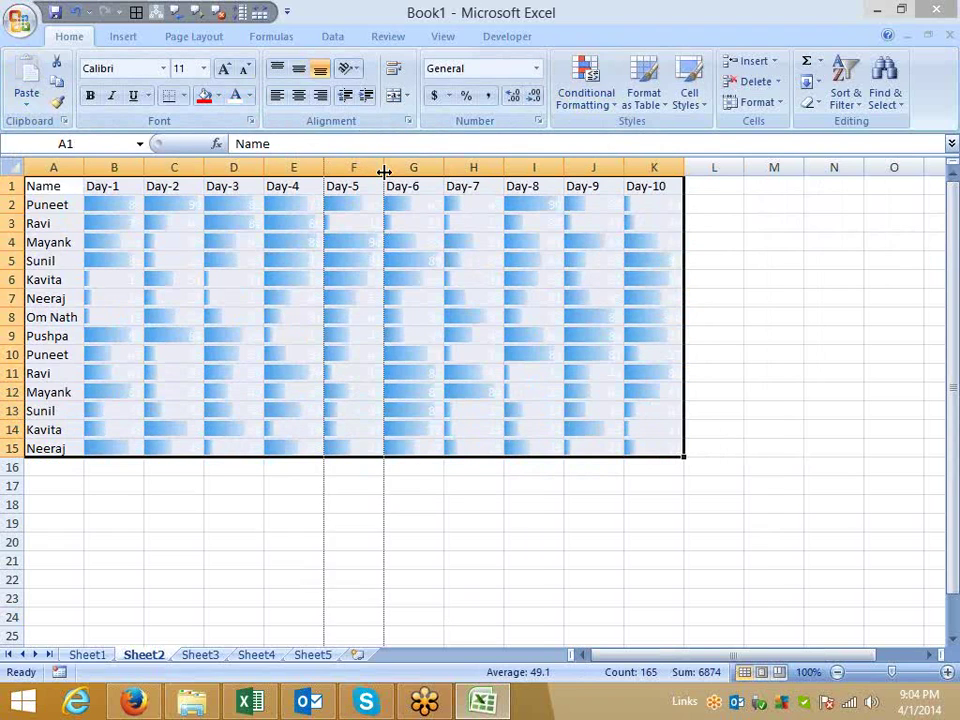
{"action": "double_click", "coordinate": [383, 168]}
{"action": "left_click", "coordinate": [736, 330]}
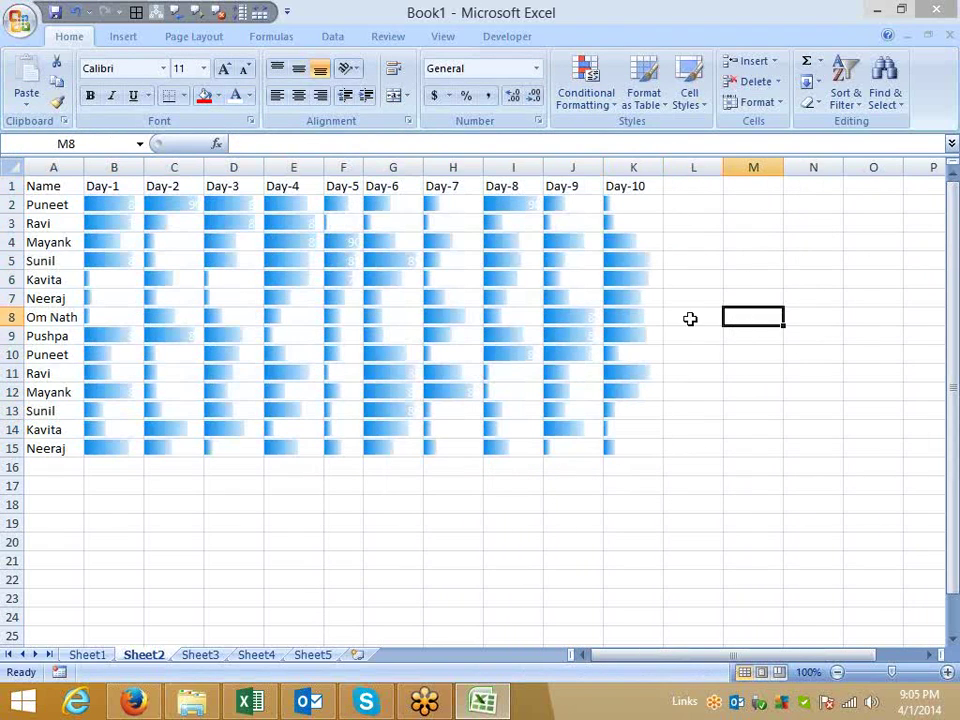
{"action": "left_click_drag", "start_coordinate": [365, 168], "coordinate": [379, 172]}
Examine the data bars in several day columns and compare them with the Google image examples in Firefox
{"action": "left_click", "coordinate": [148, 251]}
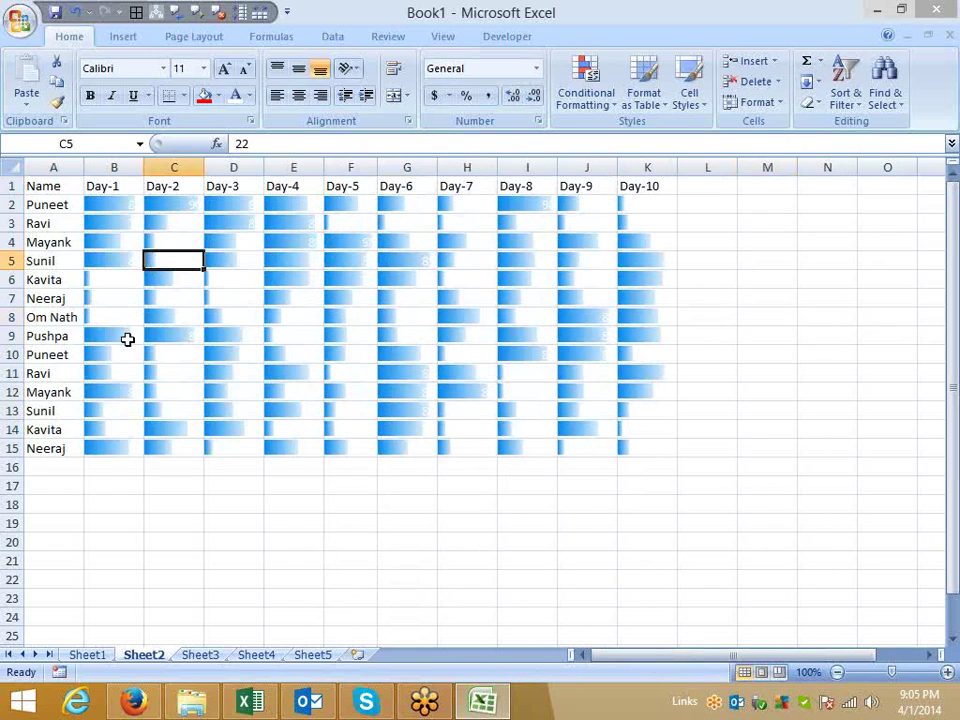
{"action": "left_click", "coordinate": [198, 430]}
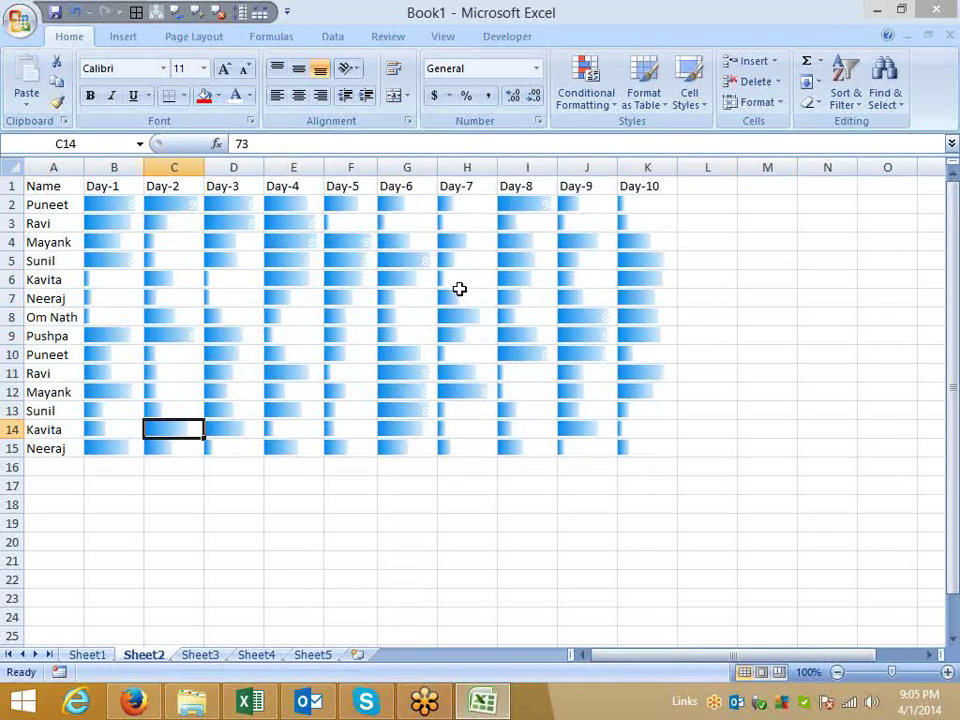
{"action": "left_click", "coordinate": [274, 483]}
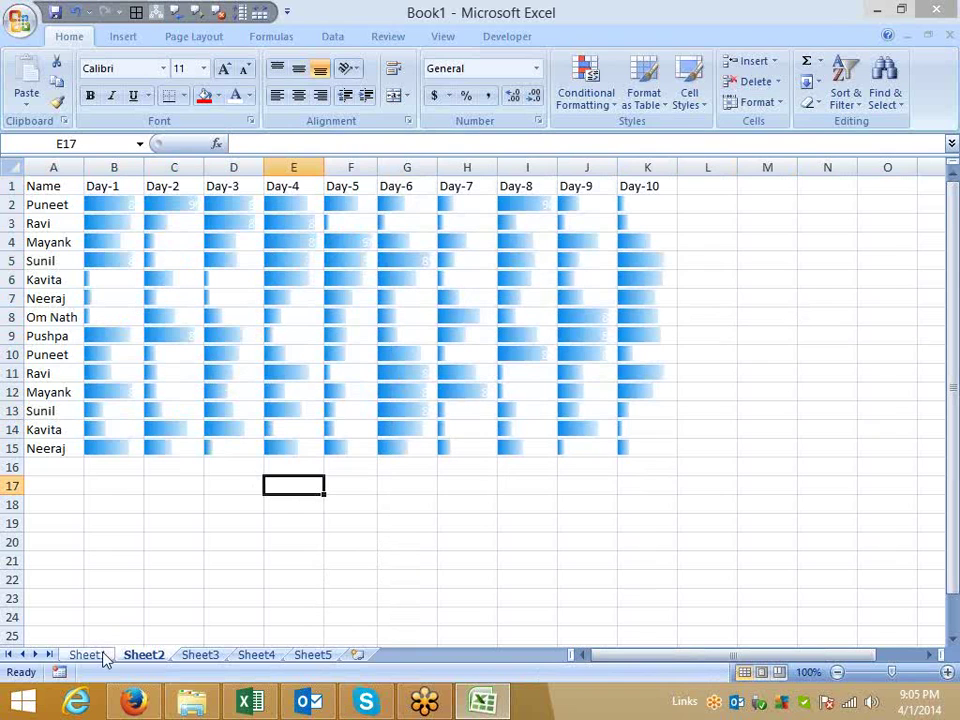
{"action": "left_click", "coordinate": [130, 703]}
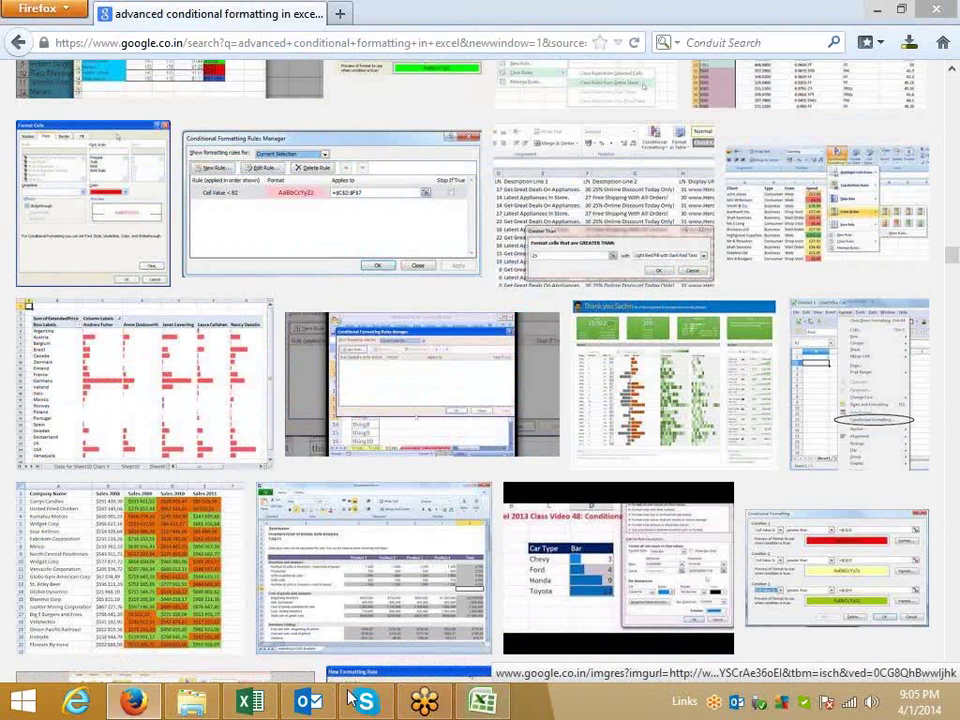
{"action": "left_click", "coordinate": [484, 703]}
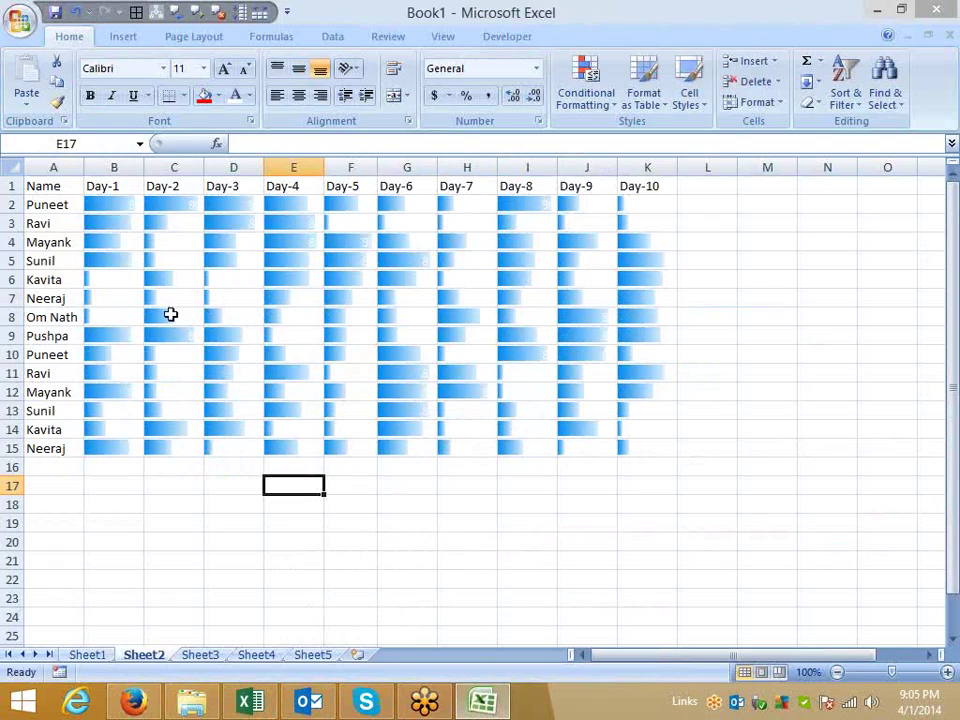
Right-align the Day-1 values in B2:B16 on Sheet2 of the workbook
{"action": "left_click_drag", "start_coordinate": [111, 204], "coordinate": [114, 456]}
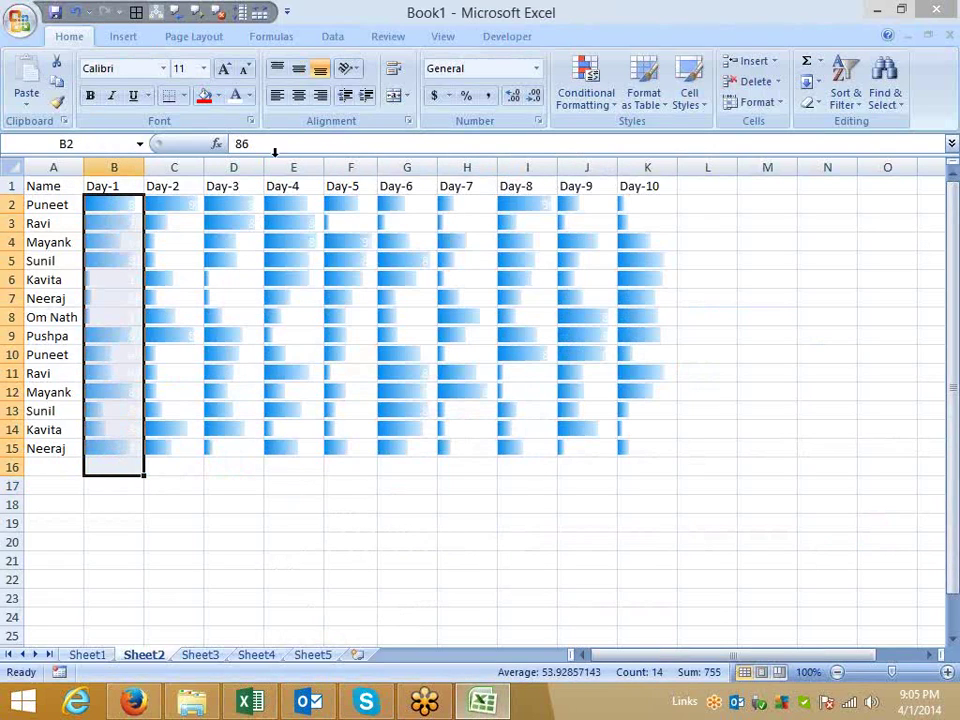
{"action": "left_click", "coordinate": [321, 97]}
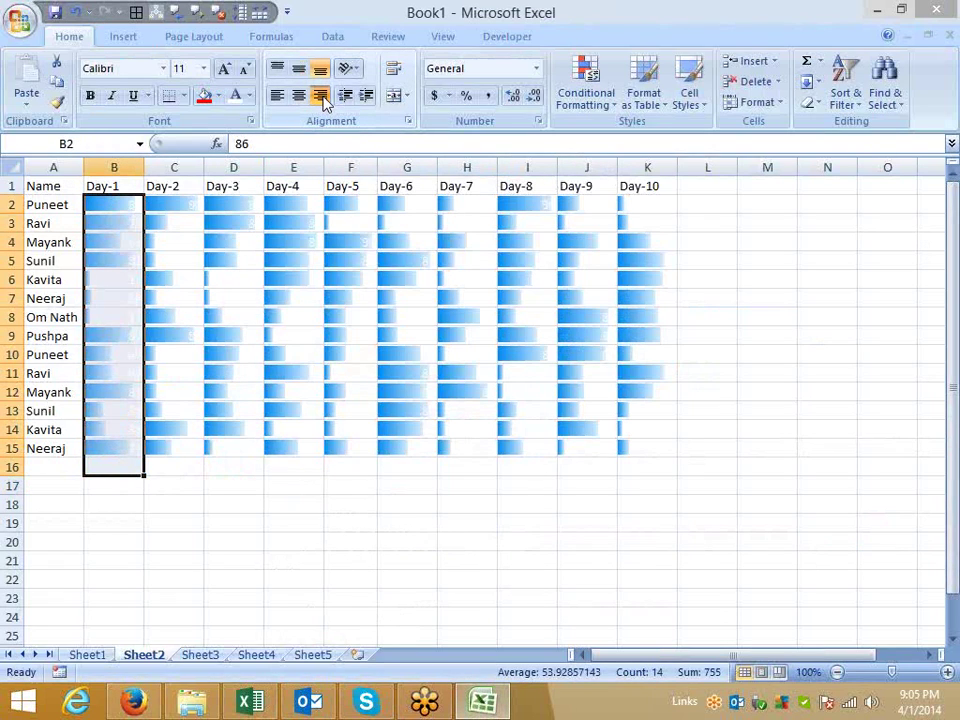
View the Gantt chart on Sheet1, and switch to Firefox to browse the image results for advanced conditional formatting in Excel
{"action": "left_click", "coordinate": [84, 655]}
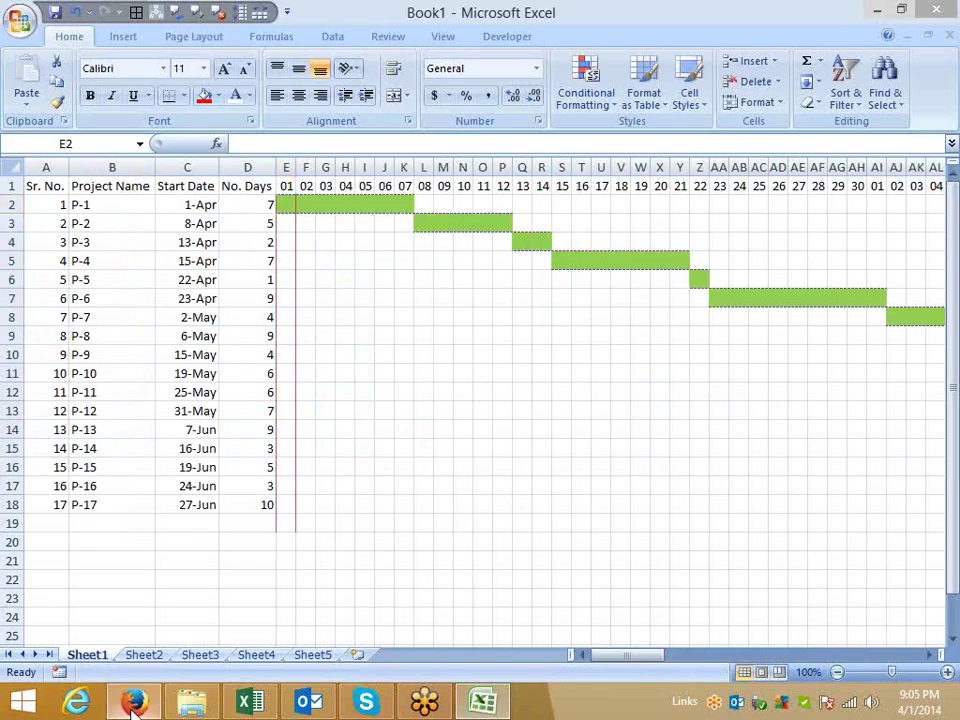
{"action": "left_click", "coordinate": [133, 703]}
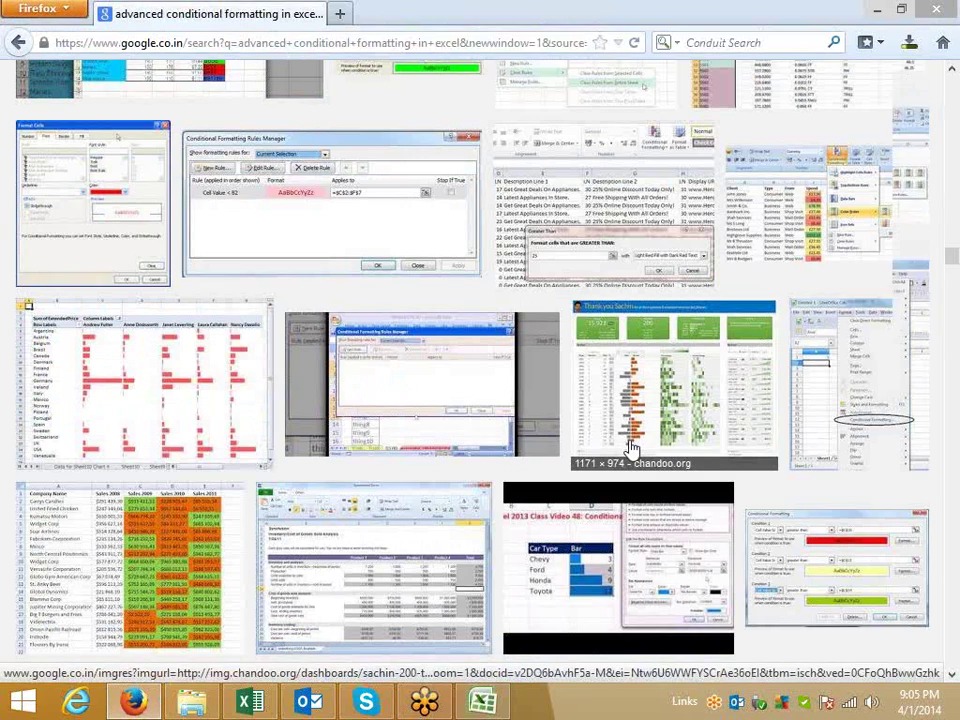
{"action": "scroll", "coordinate": [632, 428], "scroll_direction": "down", "scroll_amount": 3}
{"action": "scroll", "coordinate": [632, 448], "scroll_direction": "down", "scroll_amount": 5}
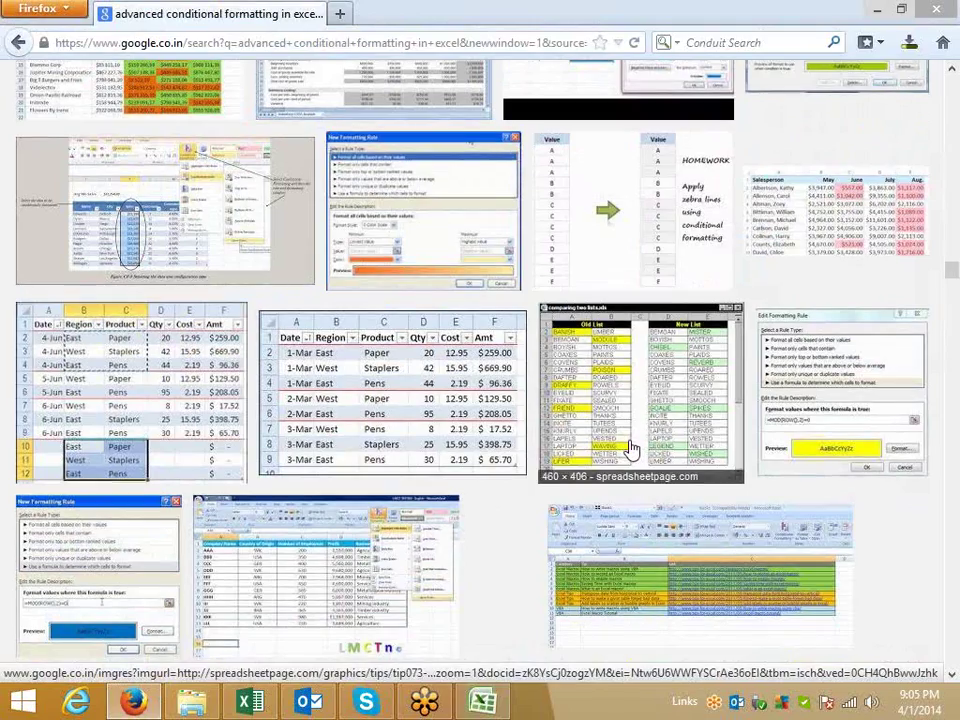
{"action": "scroll", "coordinate": [632, 448], "scroll_direction": "down", "scroll_amount": 3}
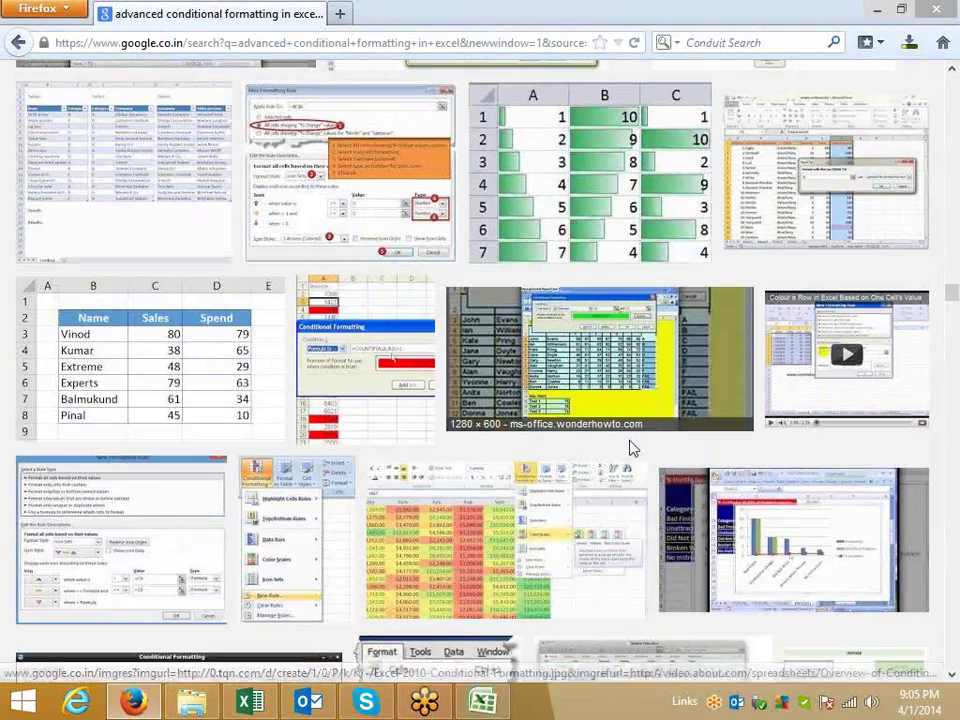
{"action": "scroll", "coordinate": [632, 448], "scroll_direction": "down", "scroll_amount": 6}
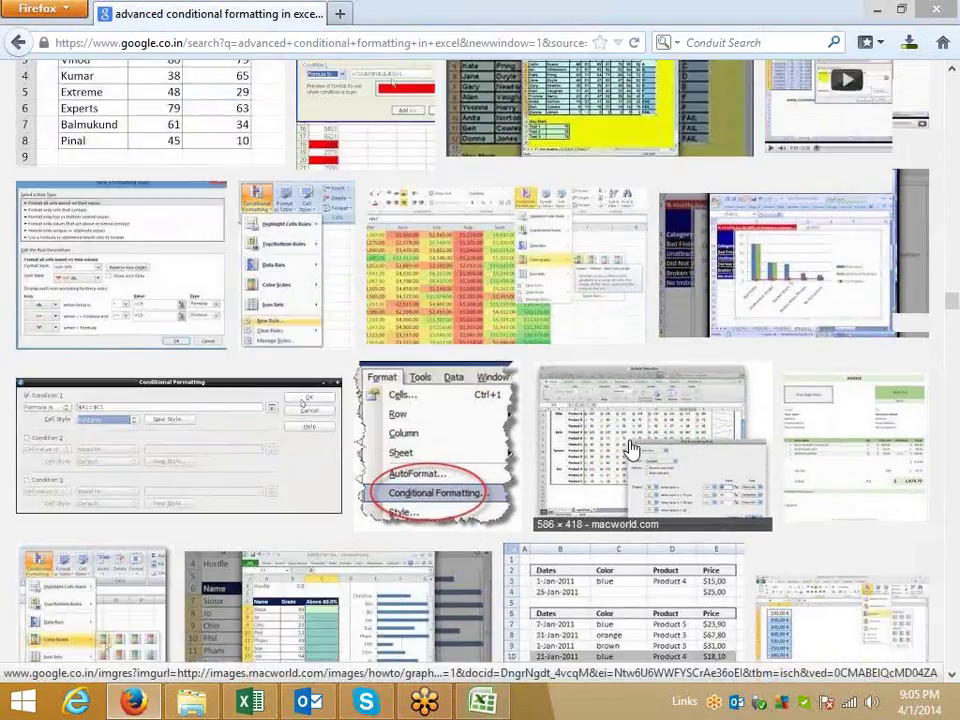
Browse the Google image results for further advanced conditional formatting examples in Excel
{"action": "scroll", "coordinate": [632, 448], "scroll_direction": "down", "scroll_amount": 5}
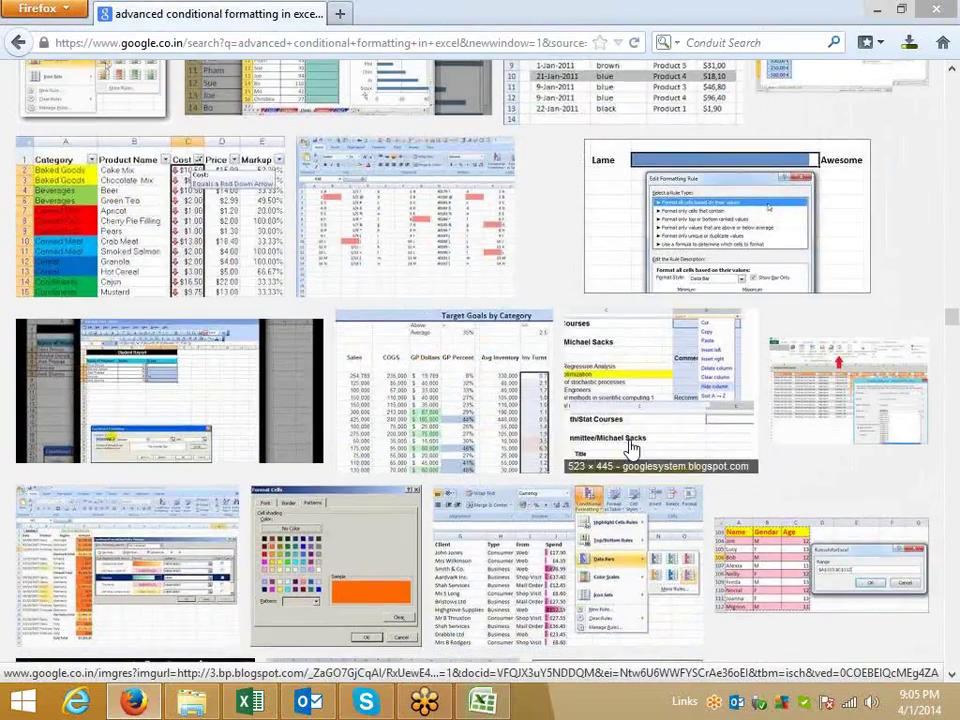
{"action": "scroll", "coordinate": [632, 448], "scroll_direction": "down", "scroll_amount": 5}
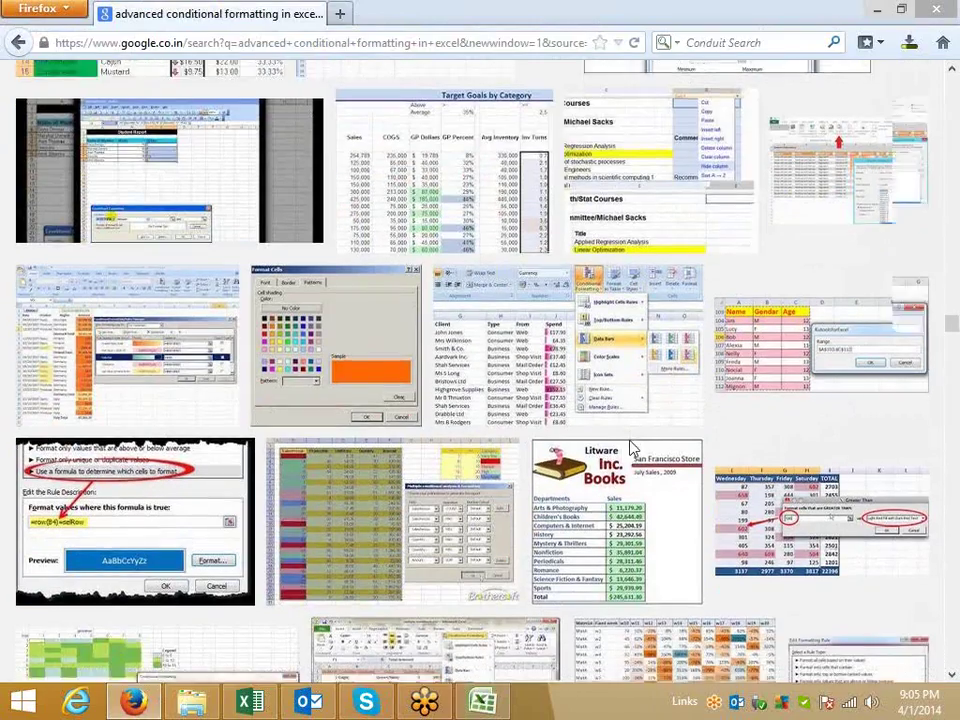
{"action": "scroll", "coordinate": [632, 448], "scroll_direction": "down", "scroll_amount": 3}
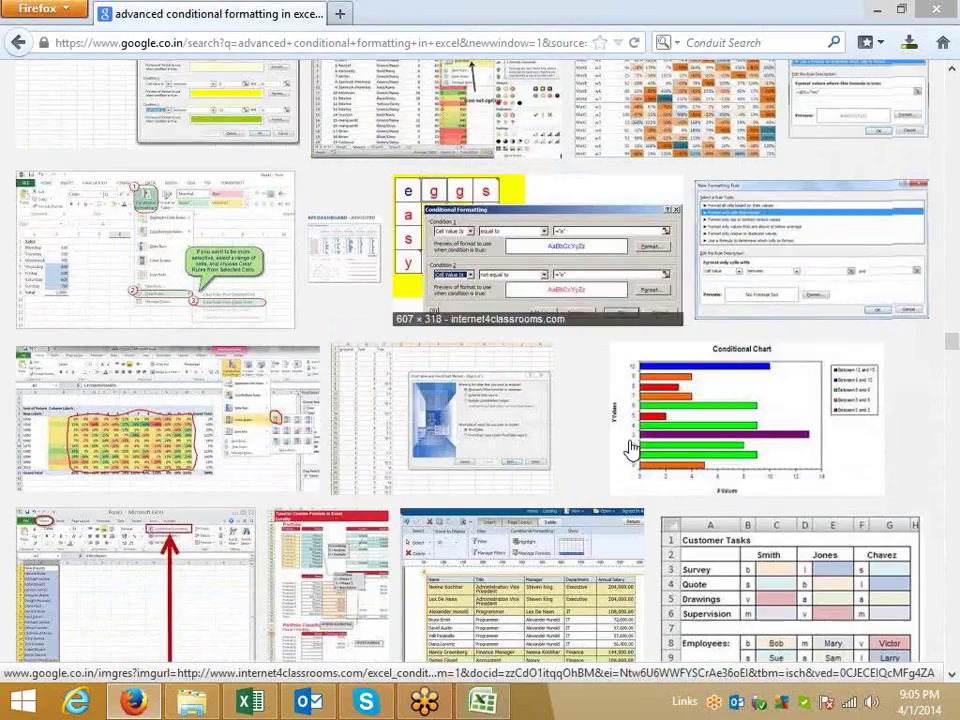
{"action": "scroll", "coordinate": [358, 443], "scroll_direction": "up", "scroll_amount": 7}
{"action": "scroll", "coordinate": [358, 443], "scroll_direction": "up", "scroll_amount": 20}
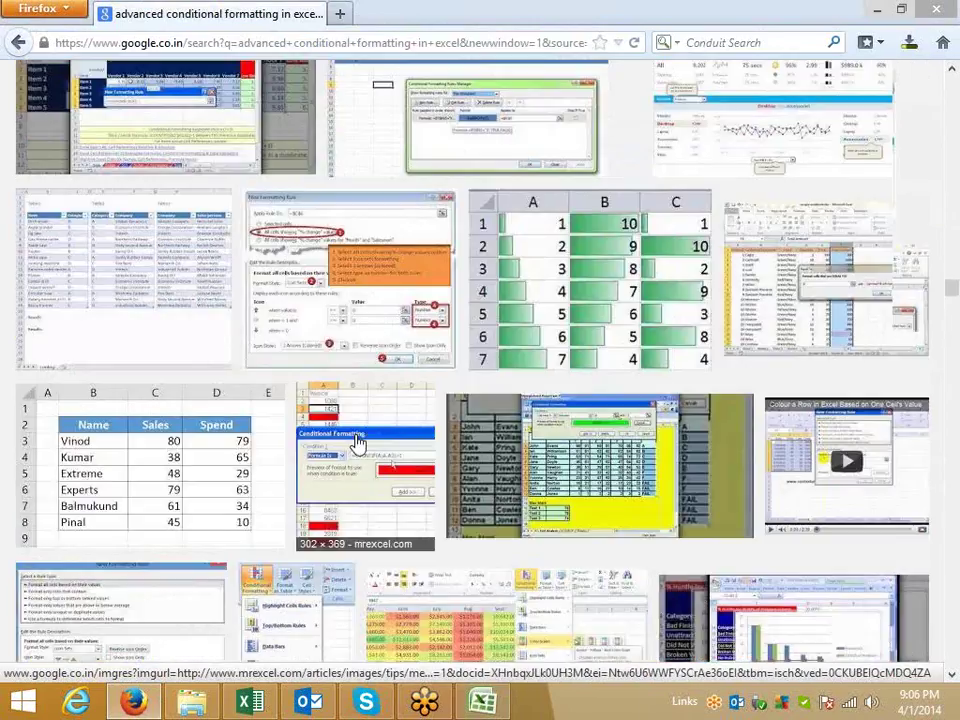
{"action": "scroll", "coordinate": [358, 443], "scroll_direction": "up", "scroll_amount": 20}
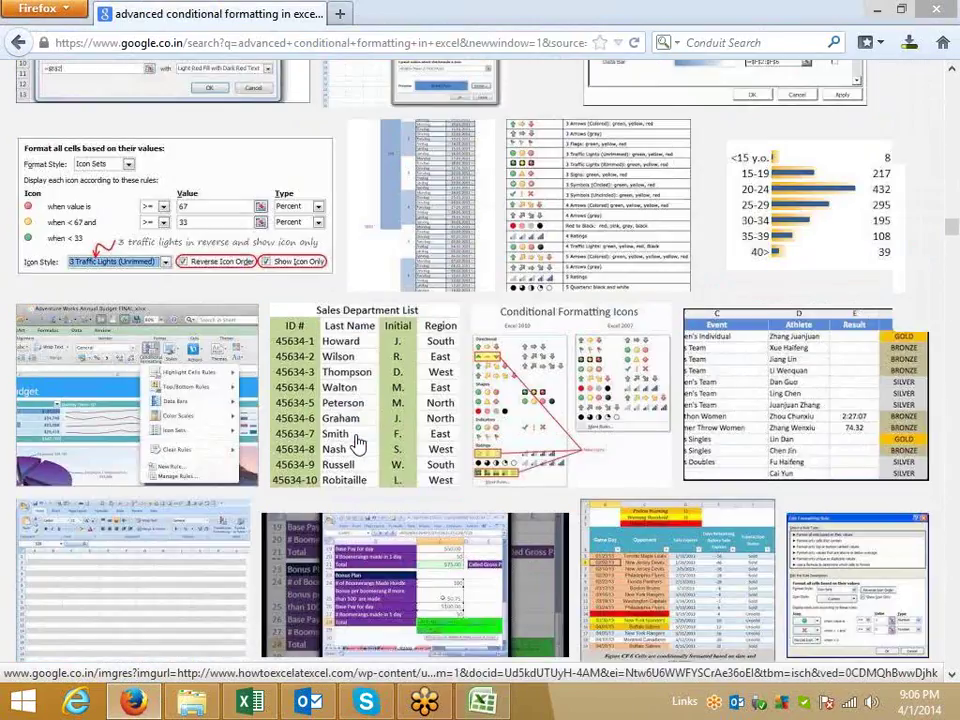
{"action": "scroll", "coordinate": [358, 443], "scroll_direction": "up", "scroll_amount": 10}
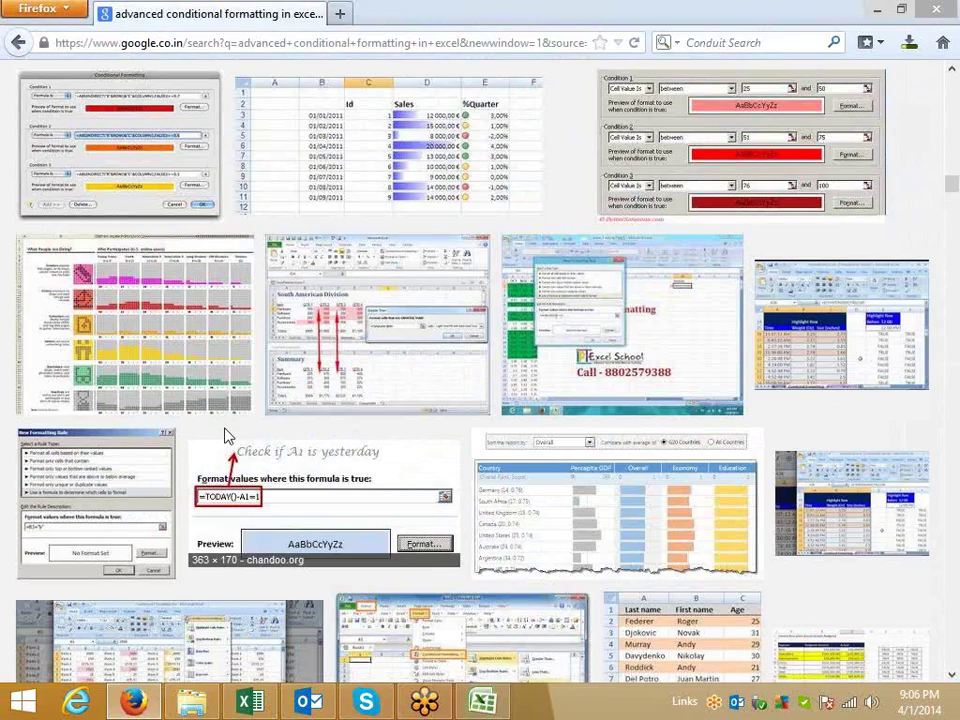
{"action": "scroll", "coordinate": [226, 436], "scroll_direction": "up", "scroll_amount": 15}
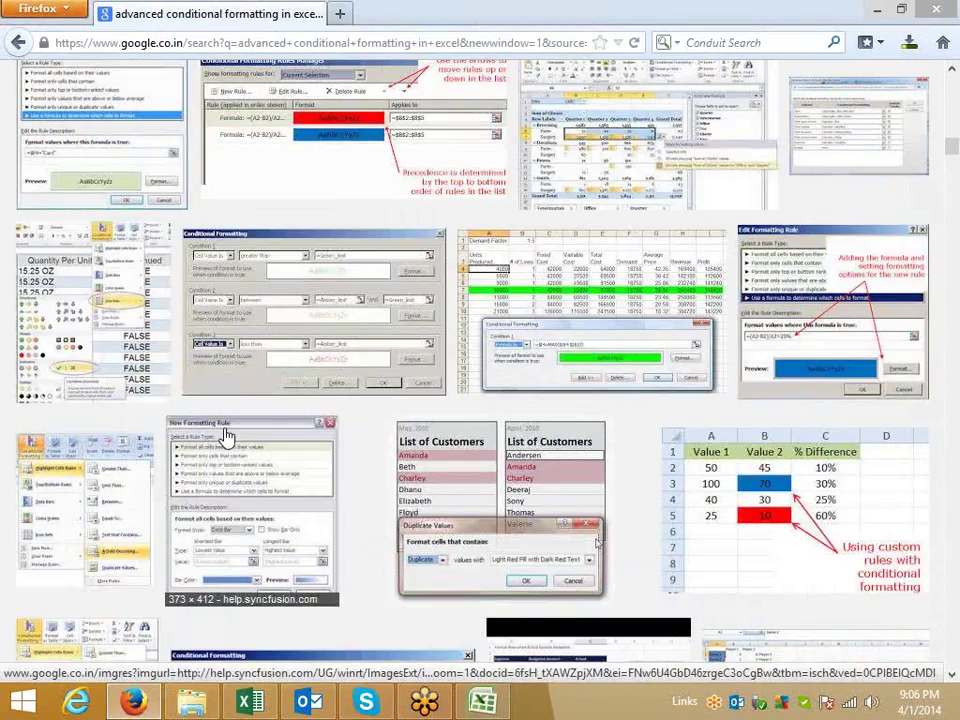
Switch to Excel and open the PAN workbook from the Desktop
{"action": "left_click", "coordinate": [483, 702]}
{"action": "left_click", "coordinate": [20, 20]}
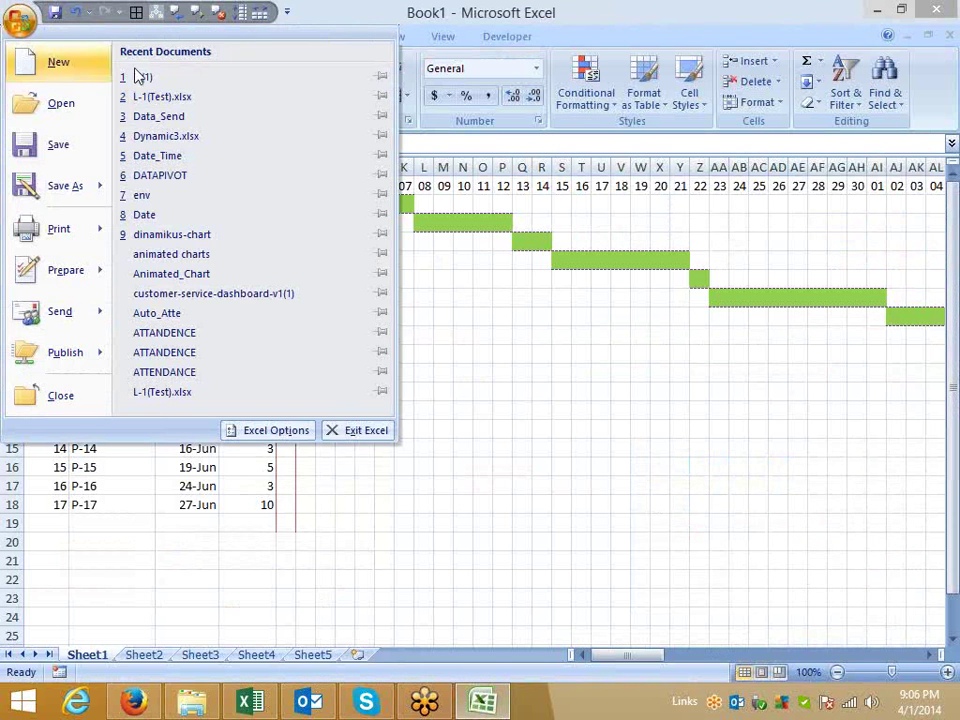
{"action": "left_click", "coordinate": [80, 113]}
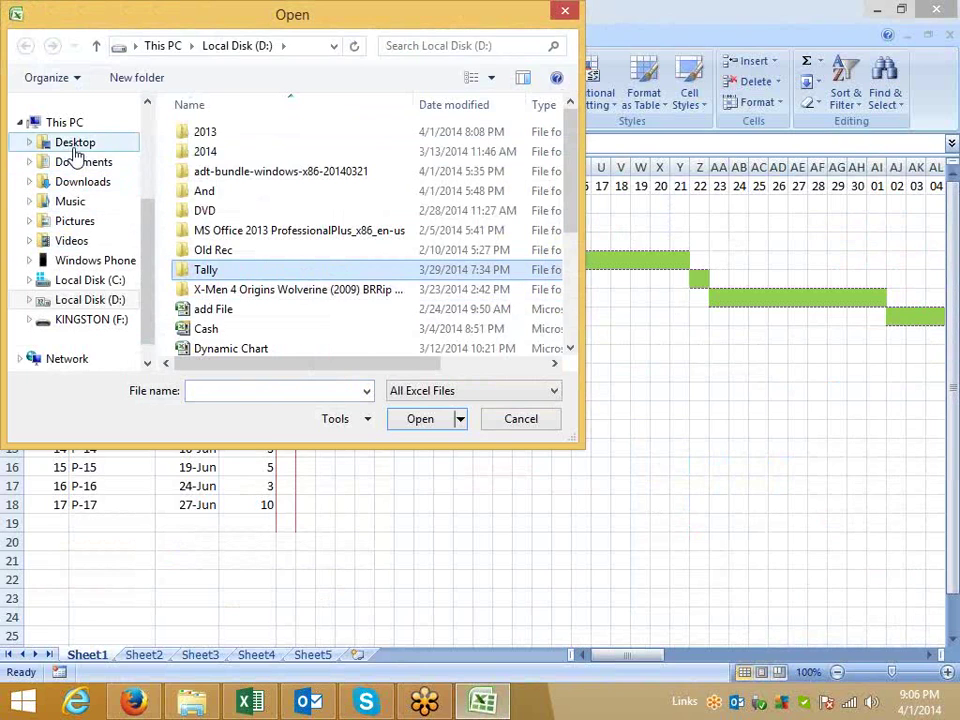
{"action": "left_click", "coordinate": [75, 142]}
{"action": "left_click", "coordinate": [193, 193]}
{"action": "key", "text": "p"}
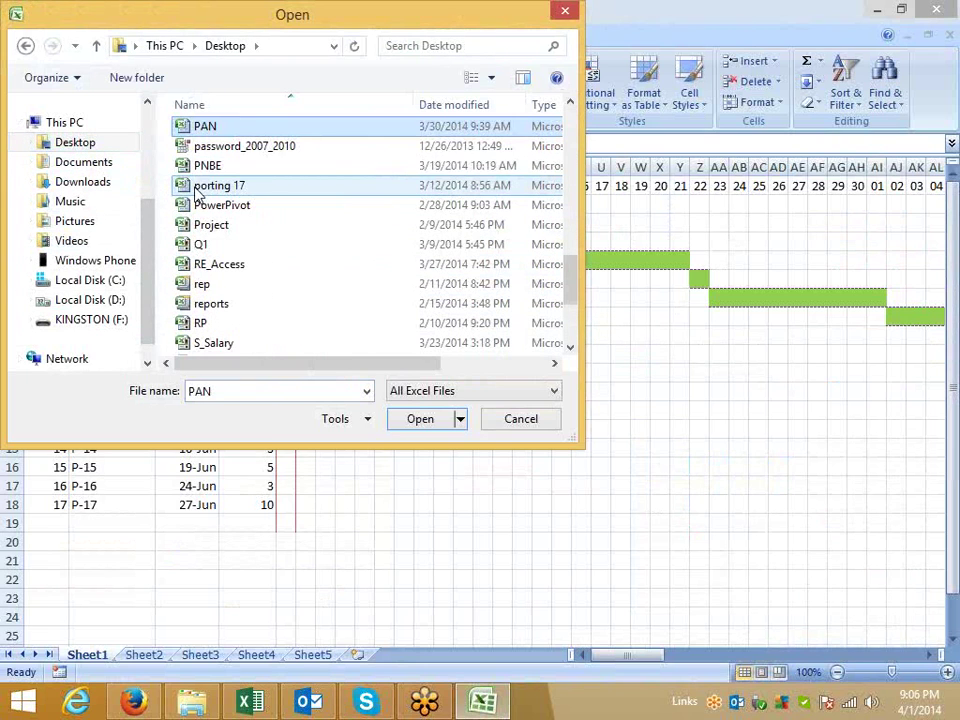
{"action": "left_click", "coordinate": [435, 422]}
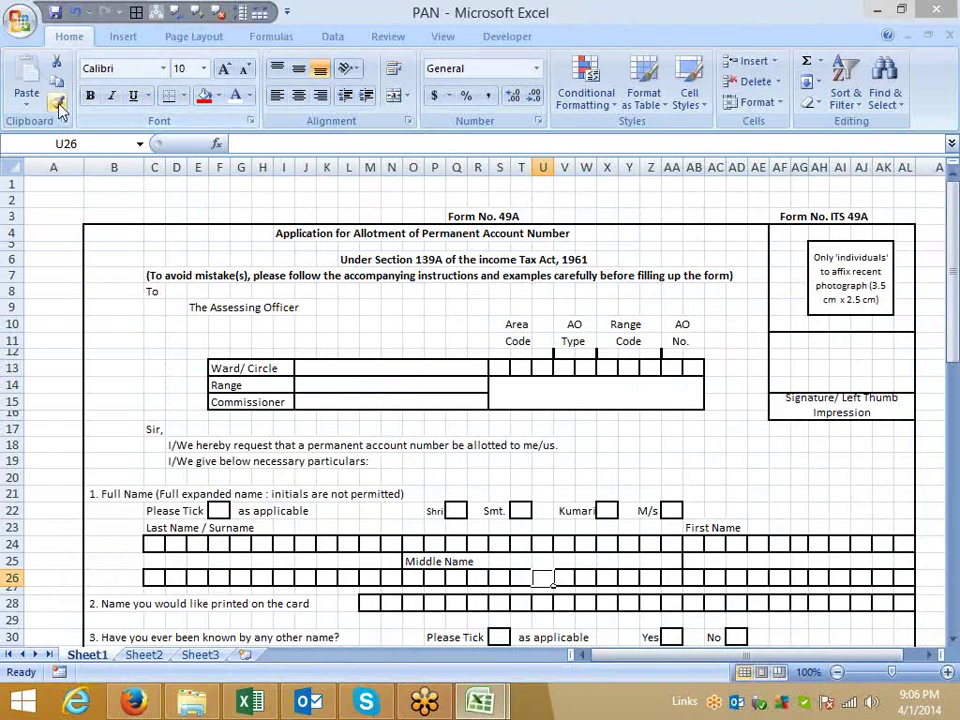
Hide the gridlines on Sheet1 of the PAN workbook
{"action": "left_click", "coordinate": [141, 44]}
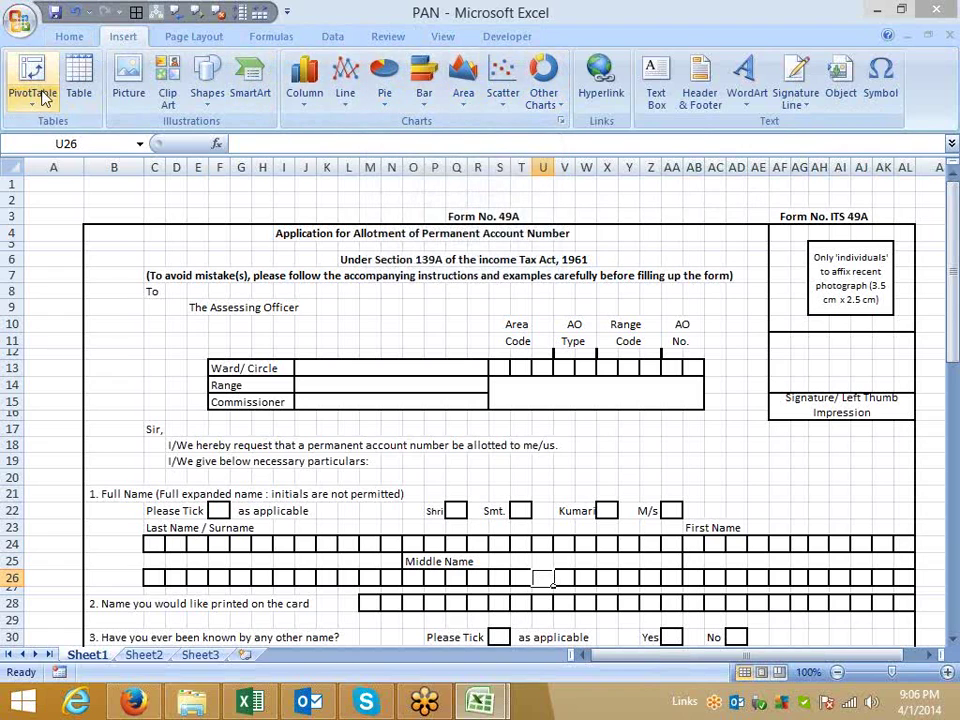
{"action": "left_click", "coordinate": [70, 40]}
{"action": "left_click", "coordinate": [112, 37]}
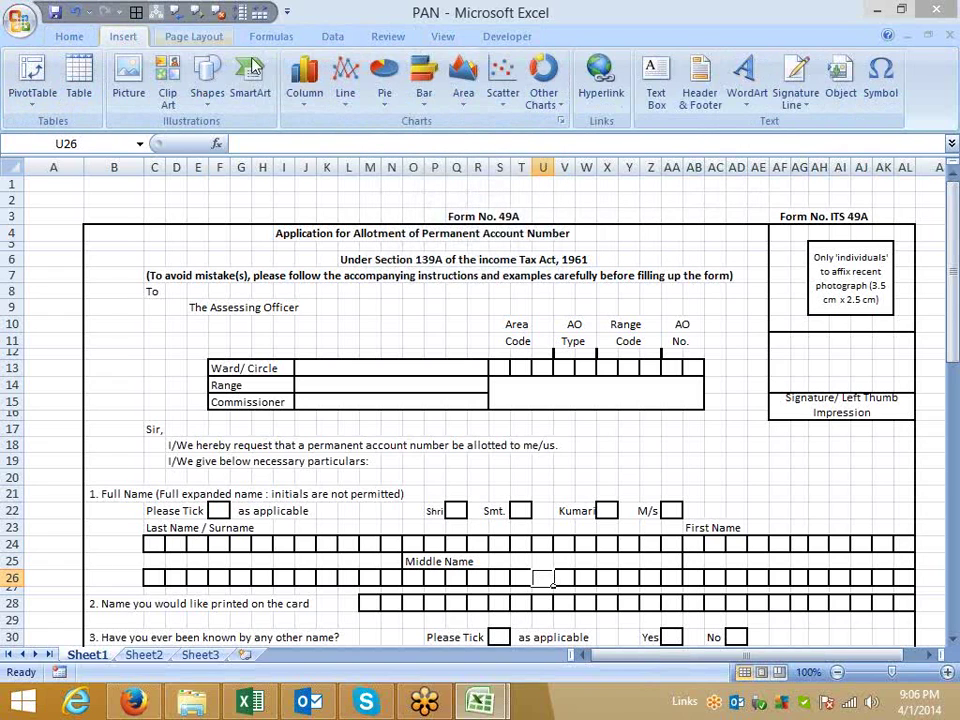
{"action": "left_click", "coordinate": [65, 42]}
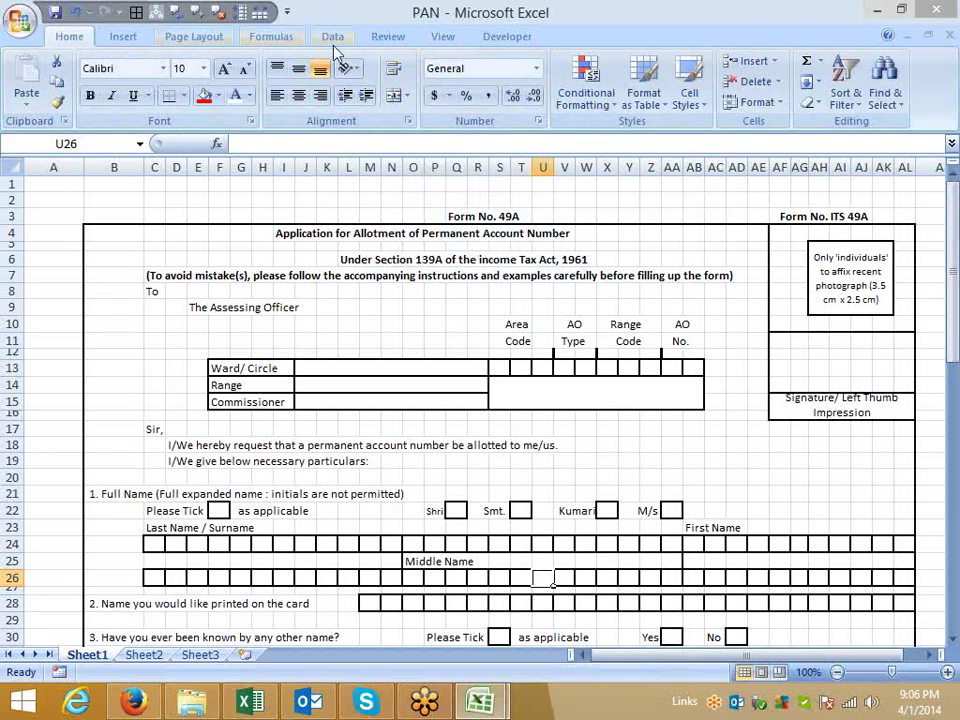
{"action": "left_click", "coordinate": [443, 37]}
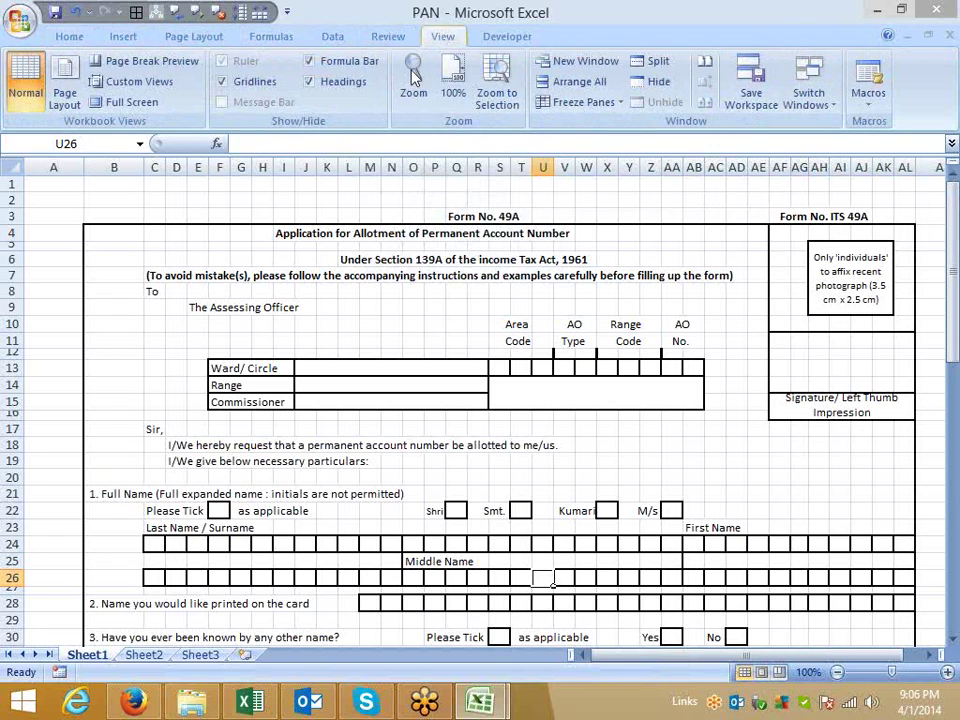
{"action": "left_click", "coordinate": [252, 84]}
{"action": "left_click", "coordinate": [60, 276]}
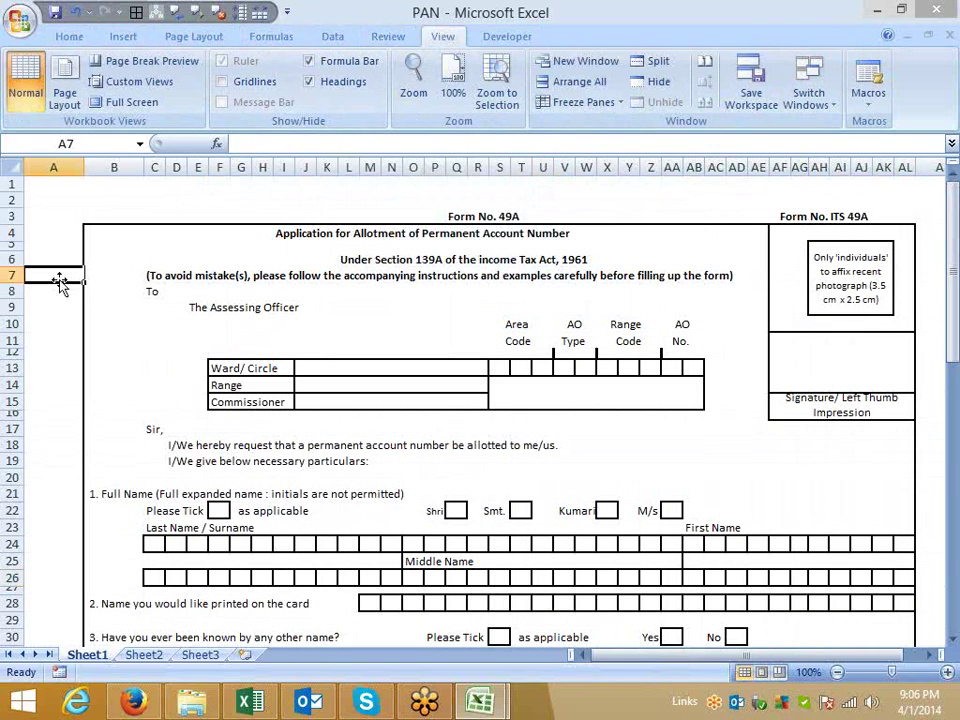
Review the PAN application form through to its last row and inspect the Last Name / Surname letter boxes in row 24
{"action": "scroll", "coordinate": [709, 344], "scroll_direction": "down", "scroll_amount": 12}
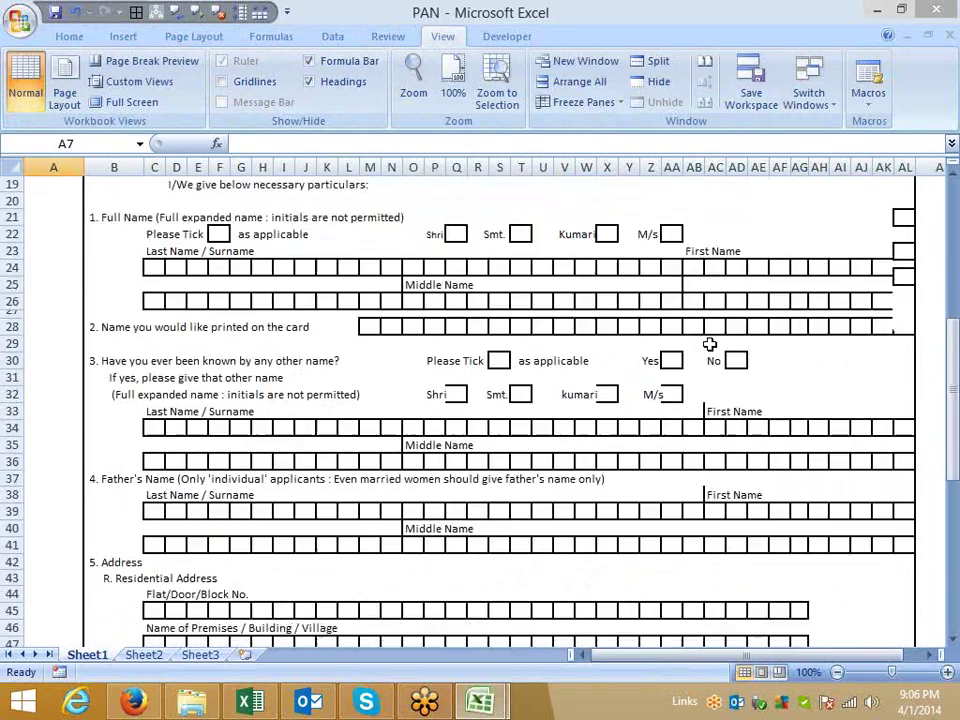
{"action": "scroll", "coordinate": [709, 344], "scroll_direction": "down", "scroll_amount": 3}
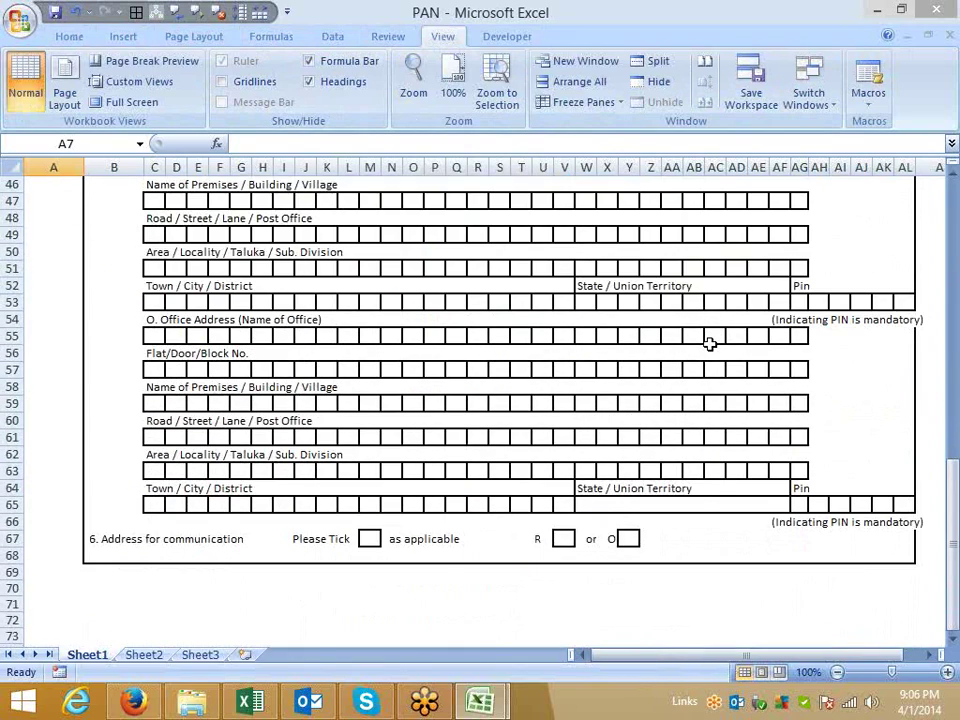
{"action": "scroll", "coordinate": [709, 344], "scroll_direction": "up", "scroll_amount": 15}
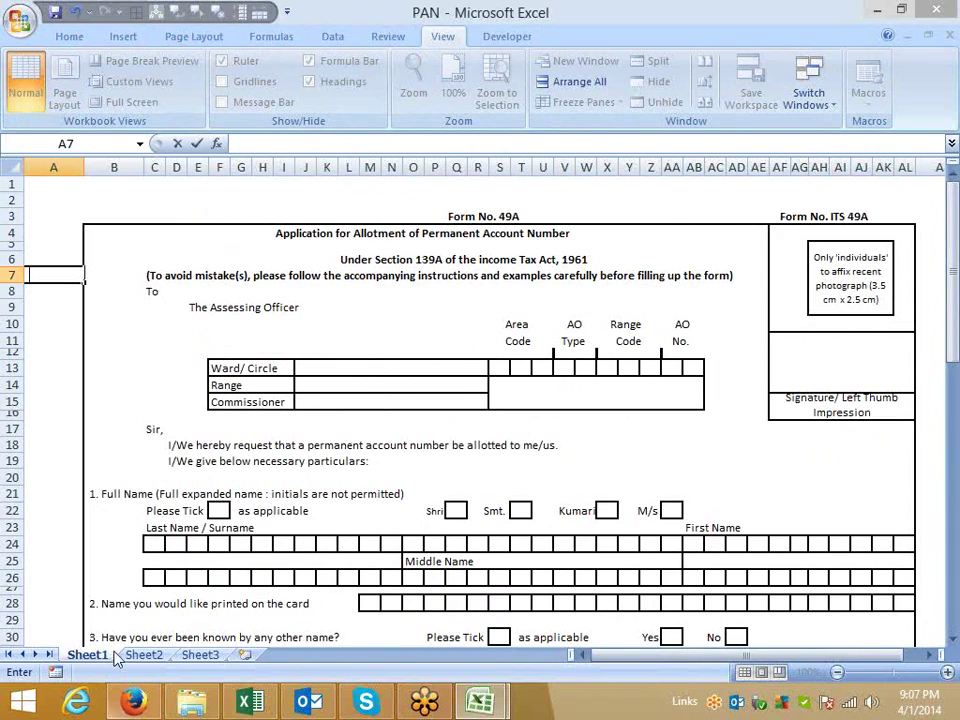
{"action": "left_click", "coordinate": [154, 543]}
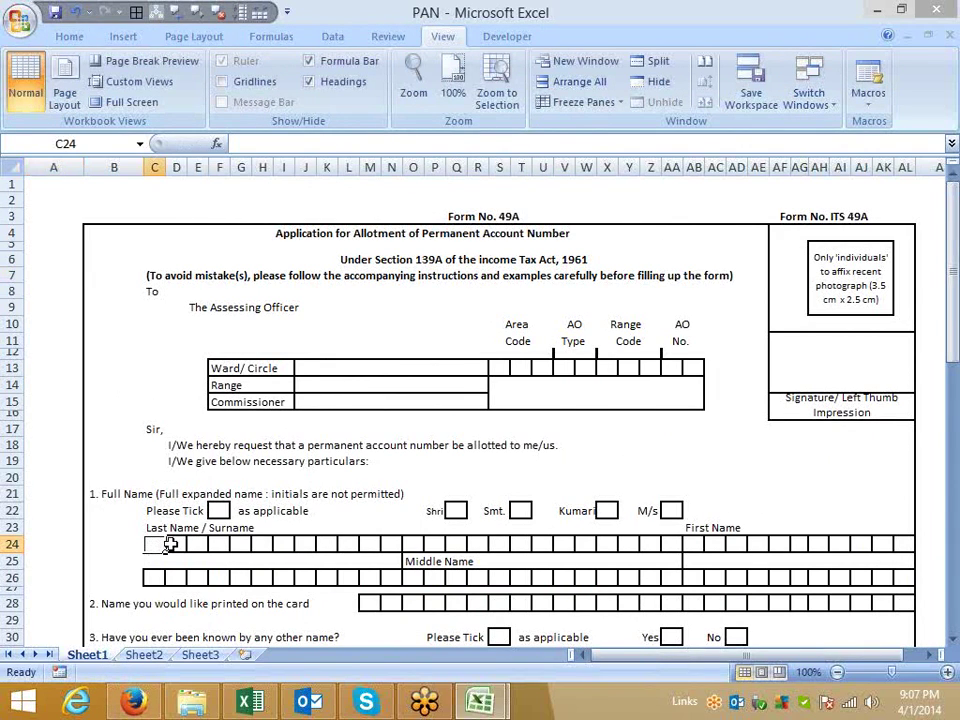
{"action": "left_click", "coordinate": [176, 543]}
{"action": "left_click", "coordinate": [198, 543]}
{"action": "left_click", "coordinate": [241, 544]}
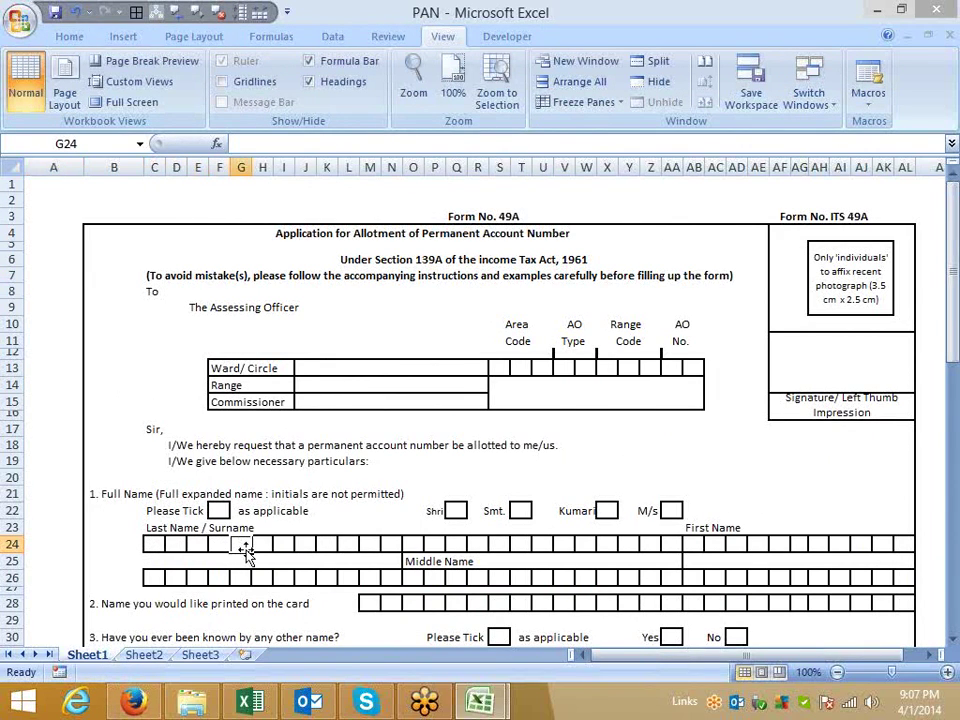
Check the First Name entry in B1 on Sheet2 and return to the form on Sheet1
{"action": "left_click", "coordinate": [144, 655]}
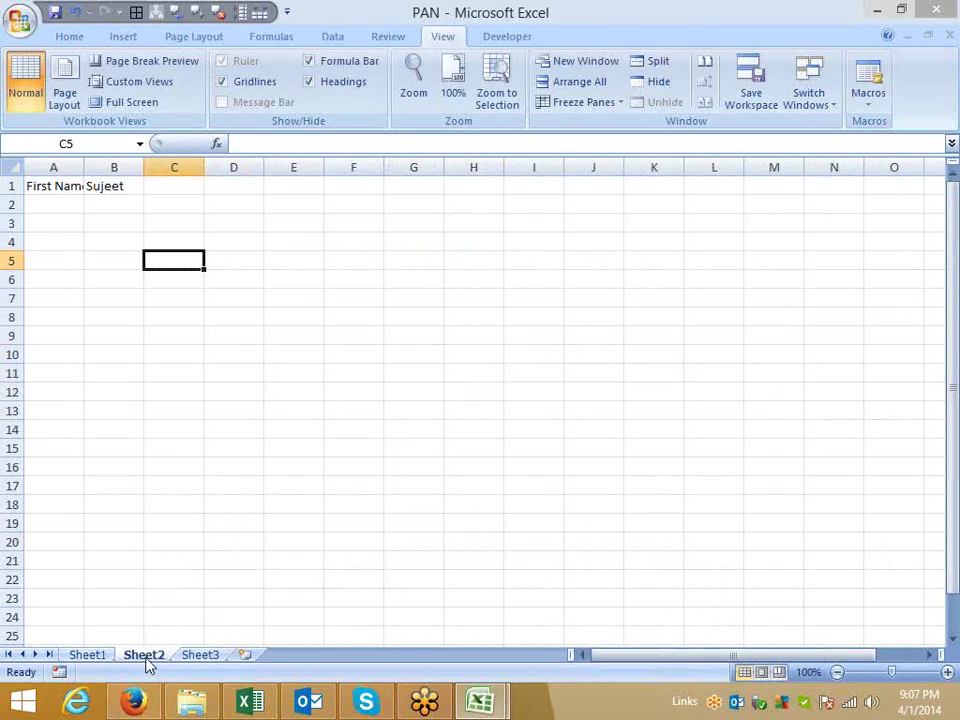
{"action": "left_click", "coordinate": [64, 204]}
{"action": "left_click", "coordinate": [92, 185]}
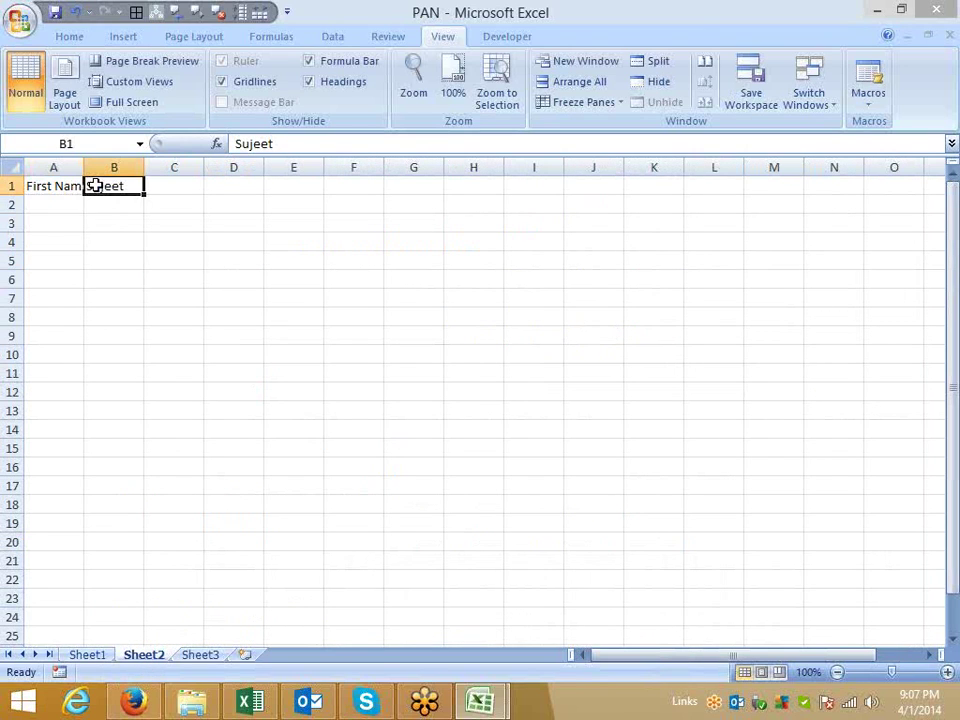
{"action": "left_click", "coordinate": [87, 655]}
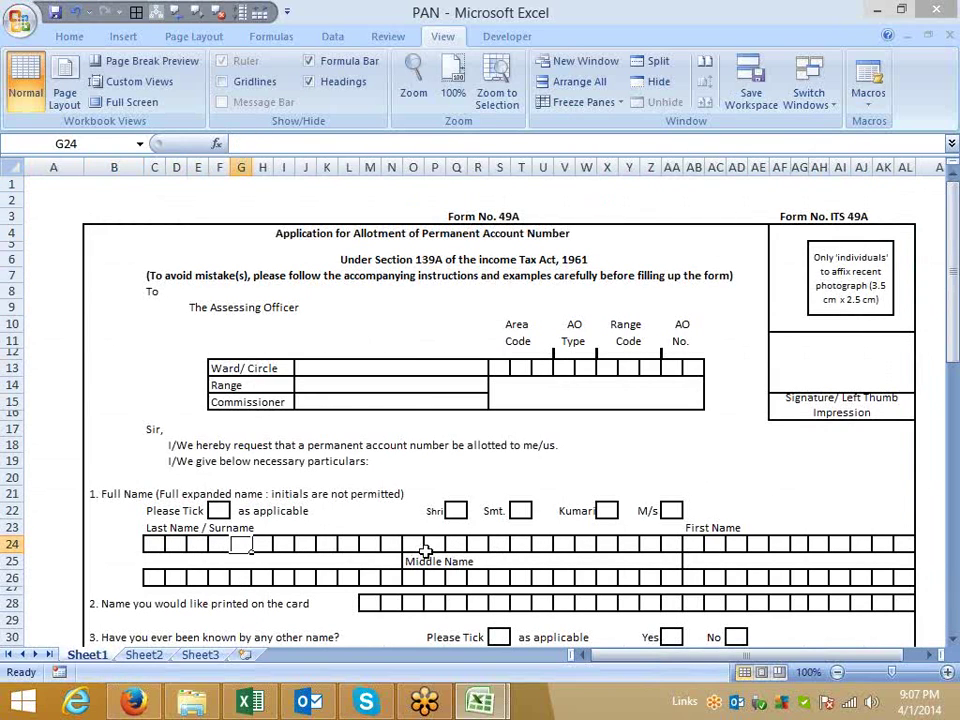
Enter the formula =MID(Sheet2!B1,{1,2,3,4,5,6,7,8,9,10},1) in the first First Name box, AB24, on Sheet1
{"action": "left_click", "coordinate": [697, 545]}
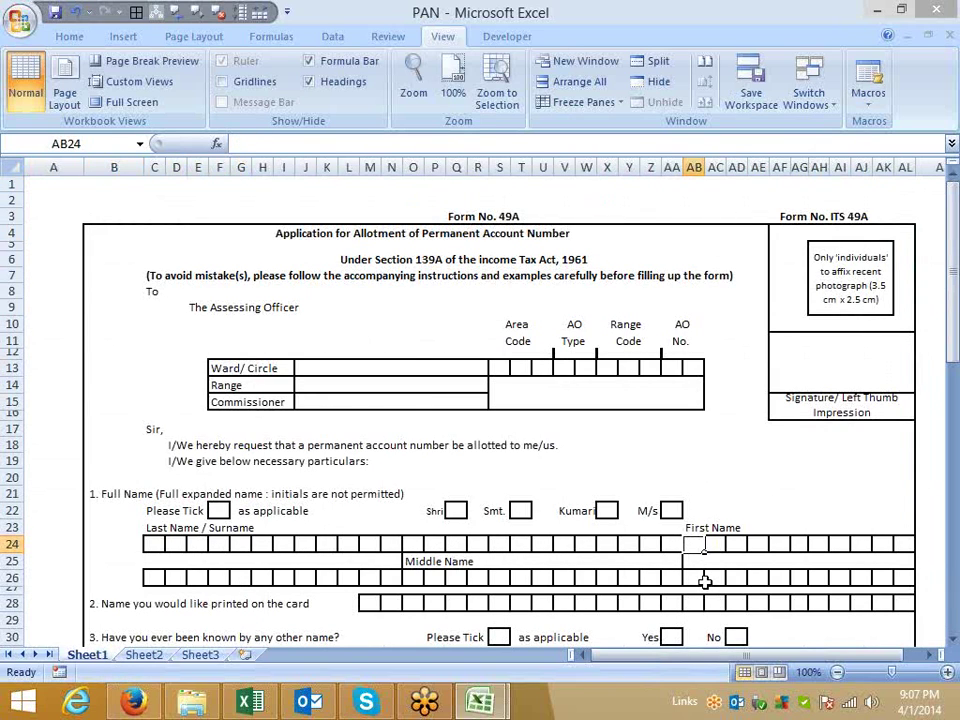
{"action": "type", "text": "=mind"}
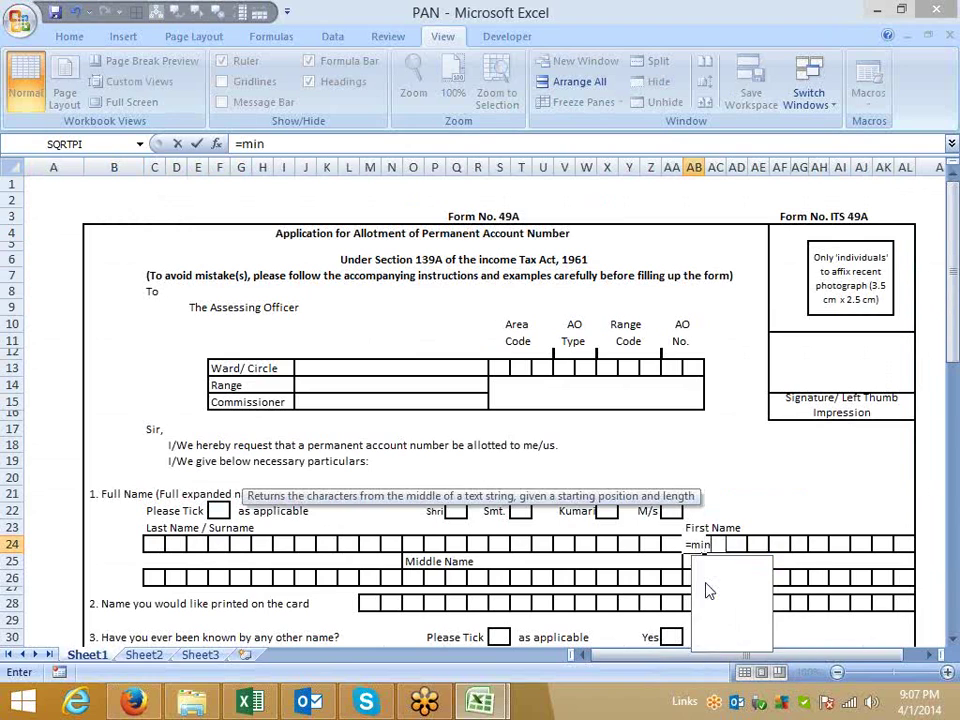
{"action": "key", "text": "BackSpace"}
{"action": "key", "text": "BackSpace"}
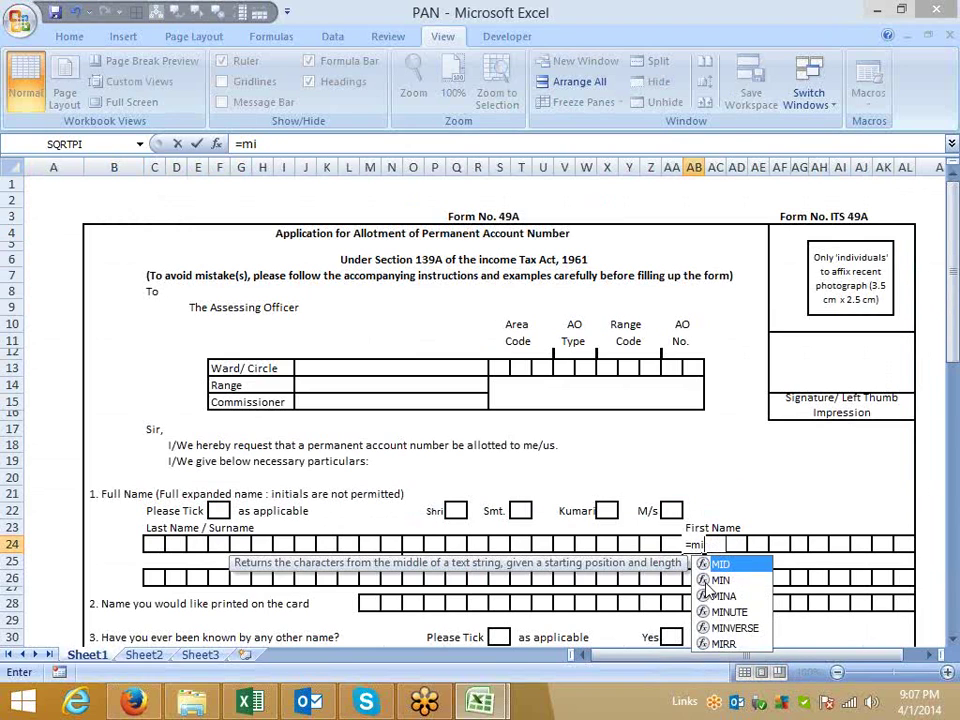
{"action": "key", "text": "Tab"}
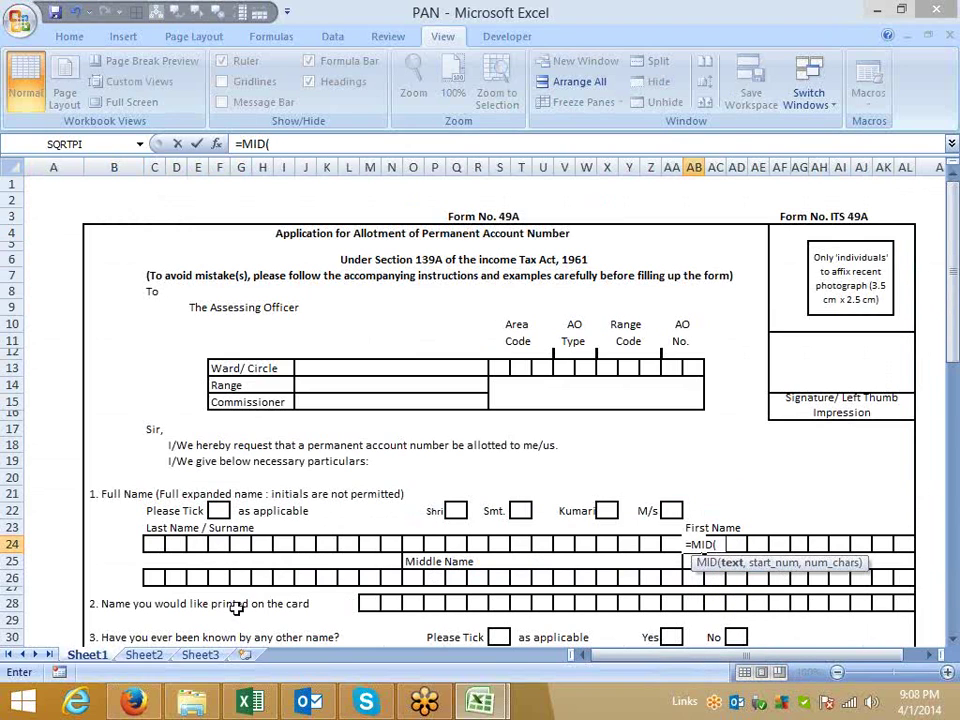
{"action": "left_click", "coordinate": [155, 658]}
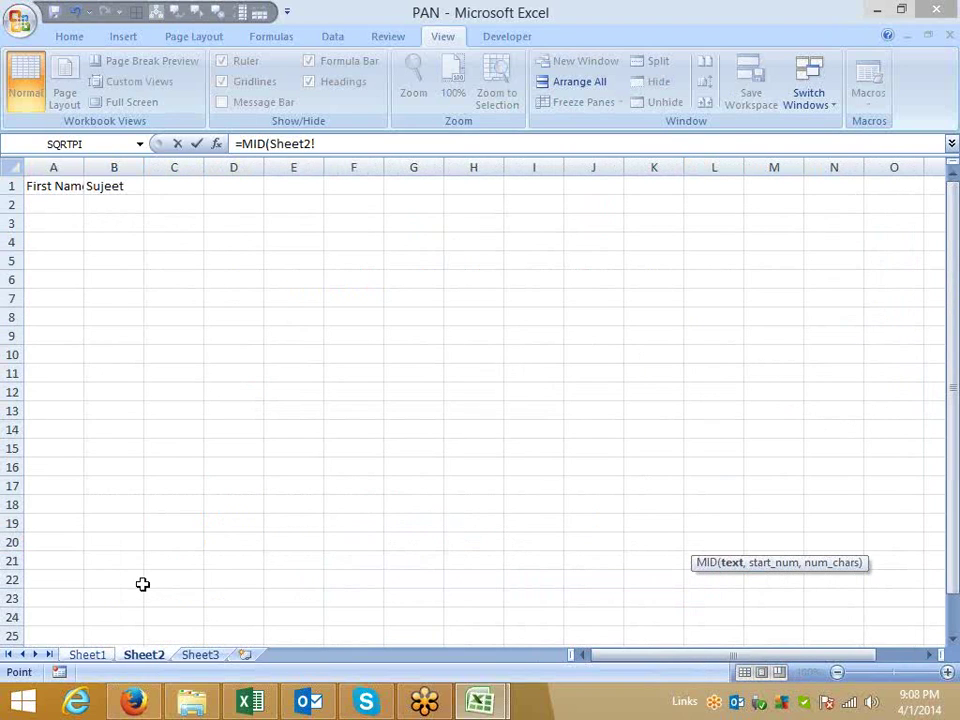
{"action": "left_click", "coordinate": [113, 186]}
{"action": "type", "text": ",{1,2,3,4,5,6,7,8,9"}
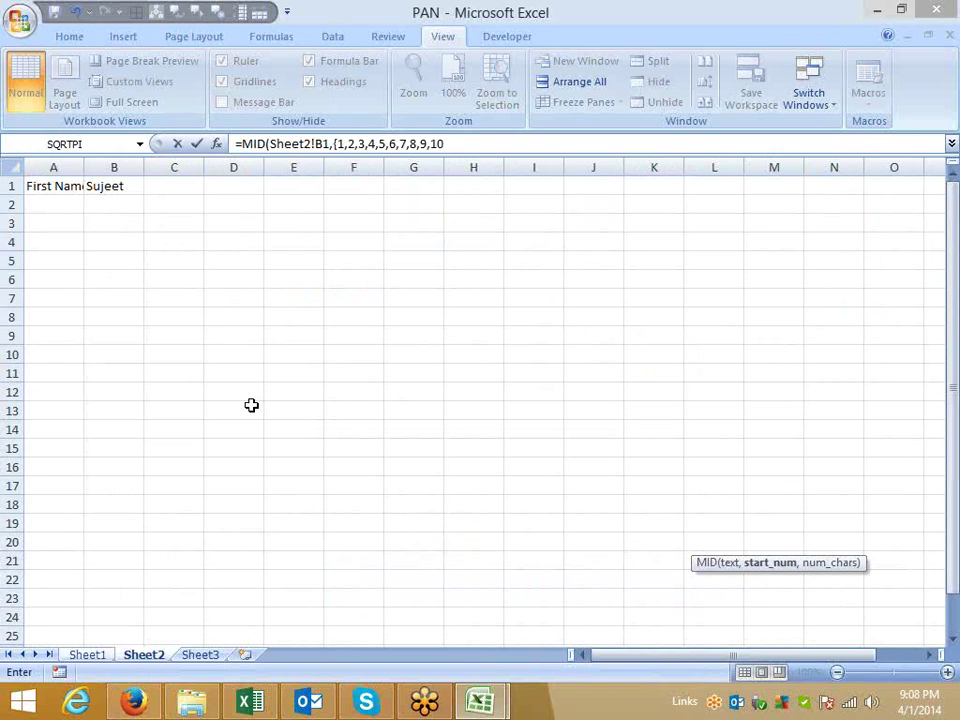
{"action": "type", "text": ",1"}
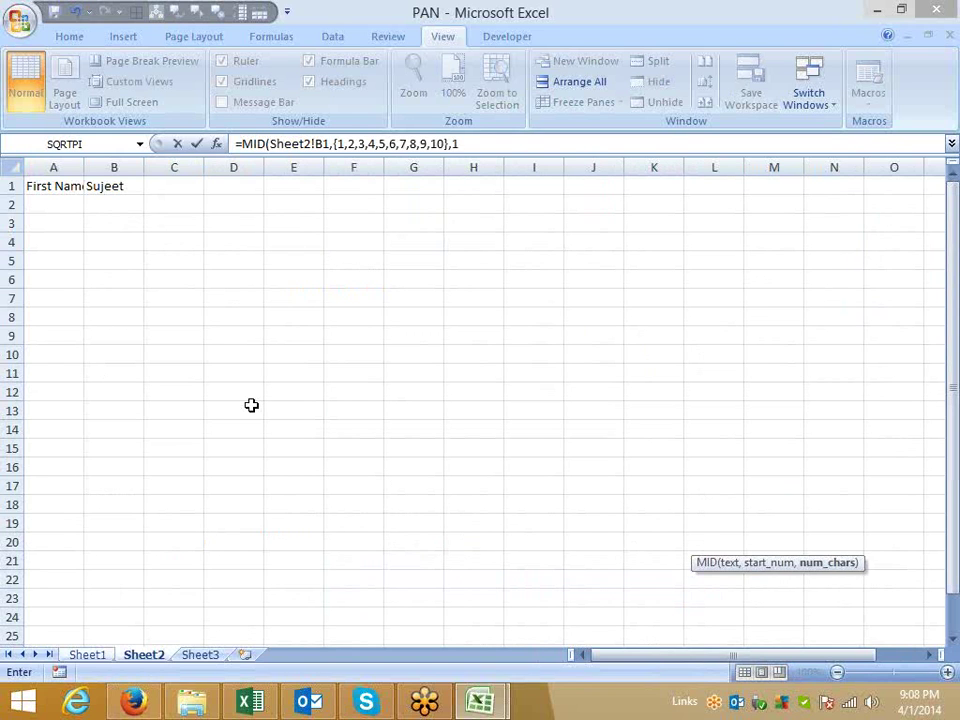
{"action": "key", "text": "Return"}
{"action": "key", "text": "Up"}
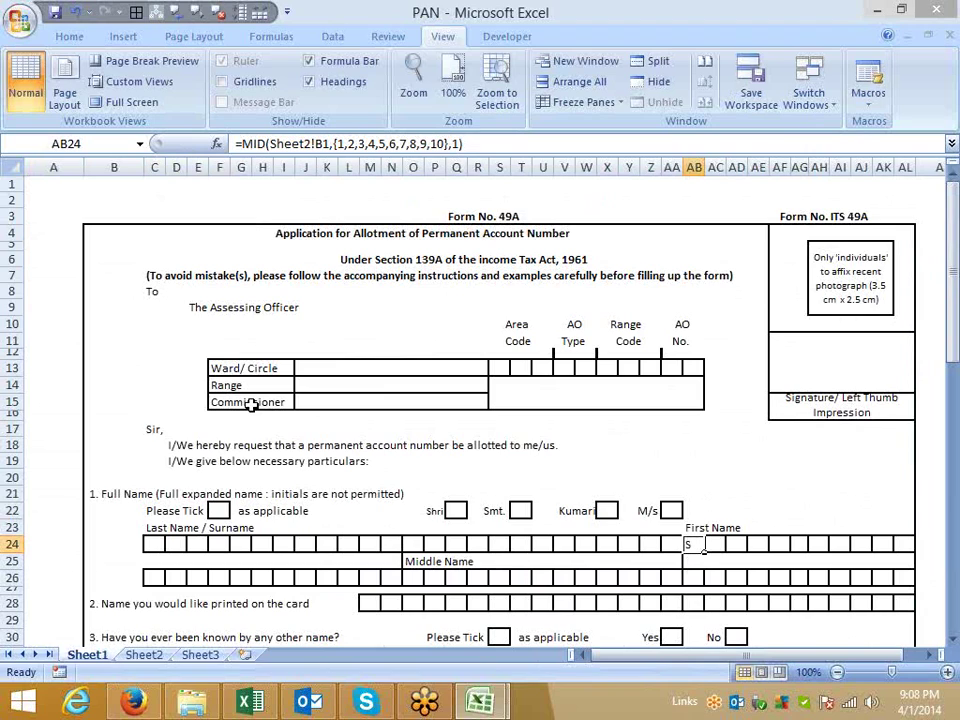
Examine the First Name letter boxes in row 24 from AB24 across to AJ24 and back
{"action": "key", "text": "Right"}
{"action": "key", "text": "Right"}
{"action": "key", "text": "Right"}
{"action": "key", "text": "Right"}
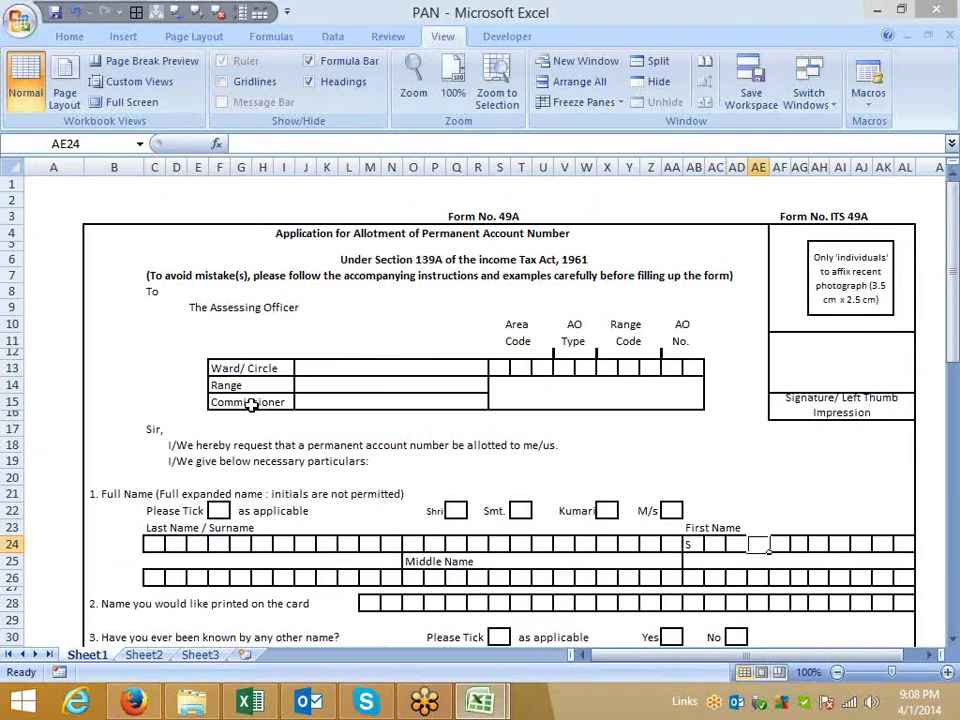
{"action": "key", "text": "Right"}
{"action": "key", "text": "Right"}
{"action": "key", "text": "Right"}
{"action": "key", "text": "Right"}
{"action": "key", "text": "Right"}
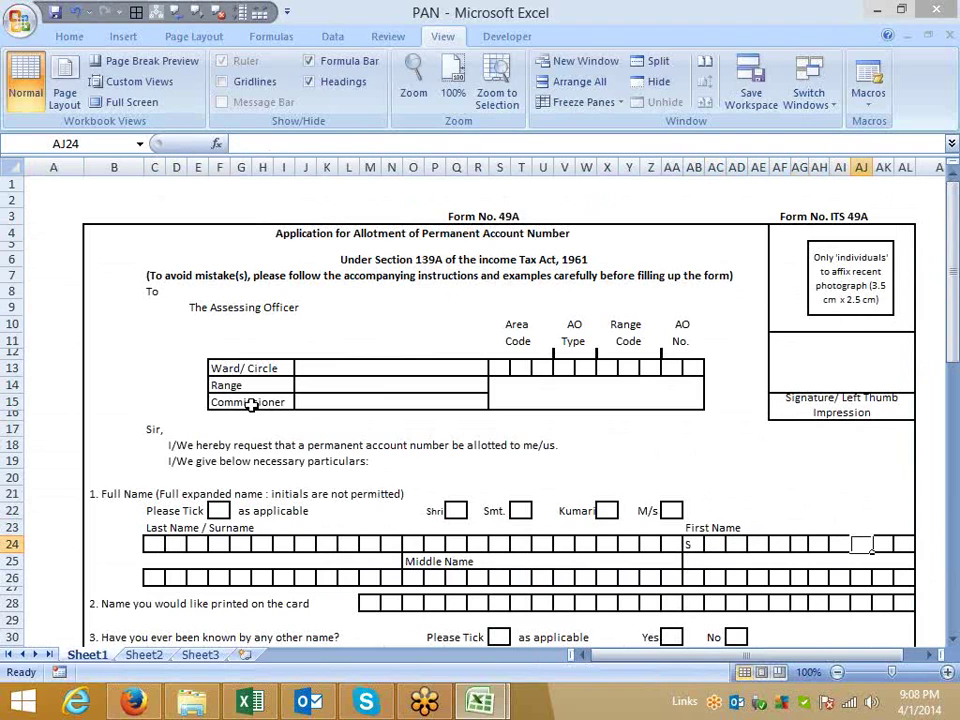
{"action": "key", "text": "Left"}
{"action": "key", "text": "Left"}
{"action": "key", "text": "Left"}
{"action": "key", "text": "Left"}
{"action": "key", "text": "Left"}
{"action": "key", "text": "Left"}
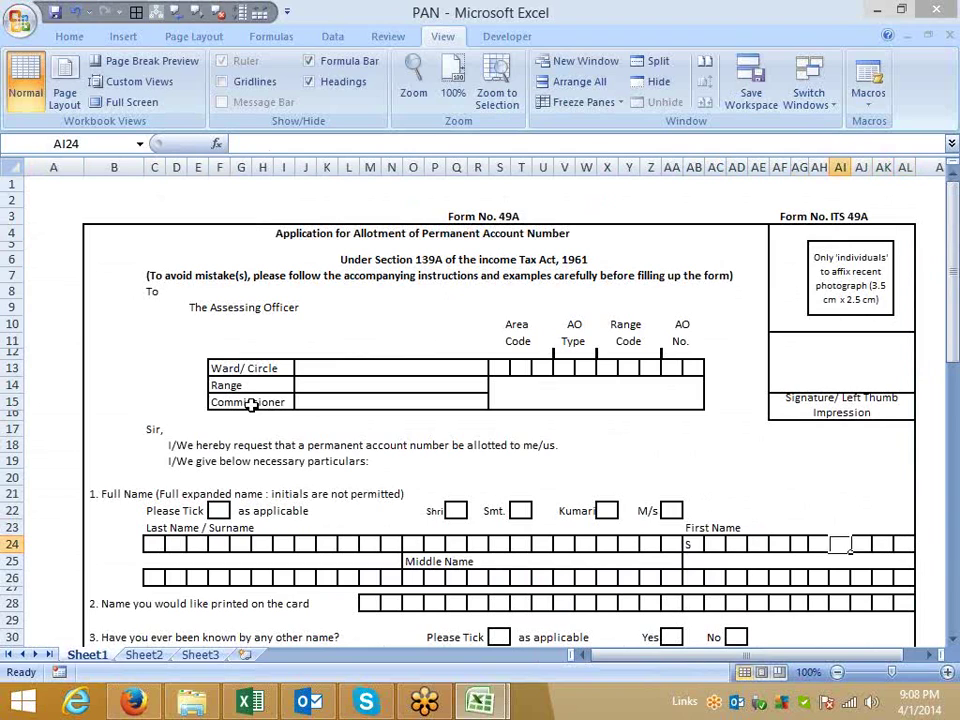
Add 11 to the list of start positions in the MID formula in AB24
{"action": "key", "text": "Left"}
{"action": "key", "text": "Left"}
{"action": "key", "text": "Left"}
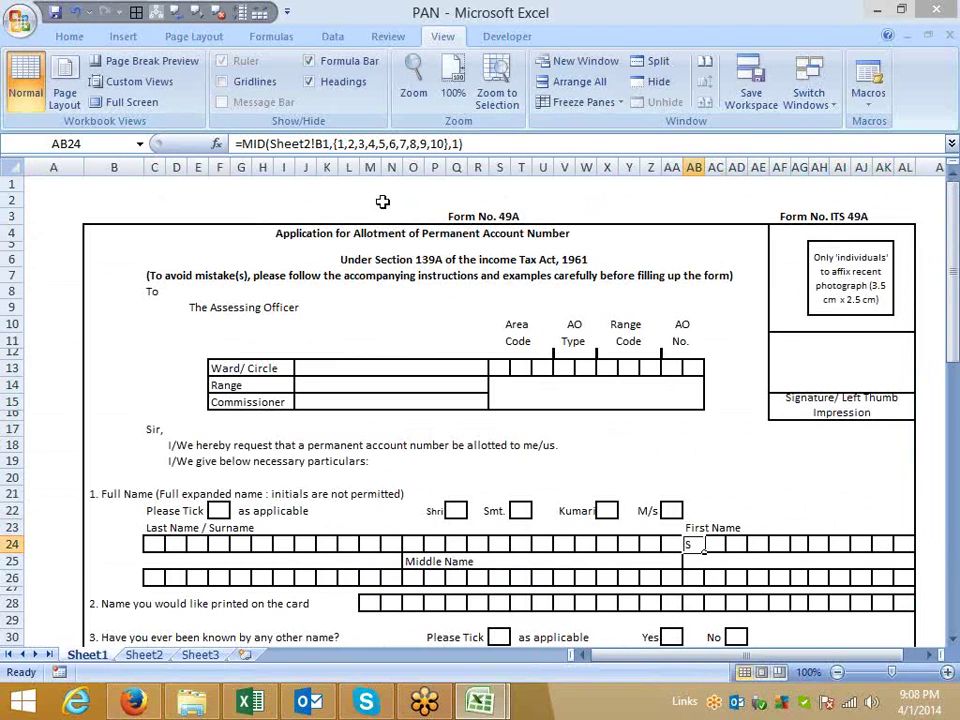
{"action": "left_click", "coordinate": [447, 143]}
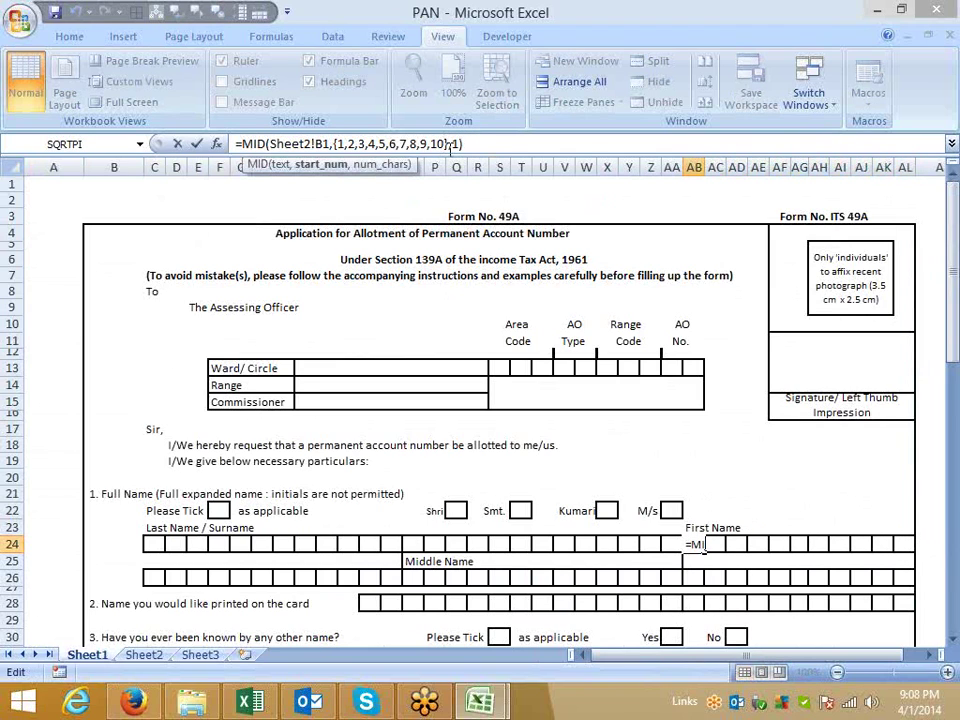
{"action": "type", "text": ",11"}
{"action": "key", "text": "Return"}
Enter the AB24 MID formula as an array formula across the First Name boxes AB24:AL24
{"action": "key", "text": "Up"}
{"action": "key", "text": "shift+Right"}
{"action": "key", "text": "shift+Right"}
{"action": "key", "text": "shift+Right"}
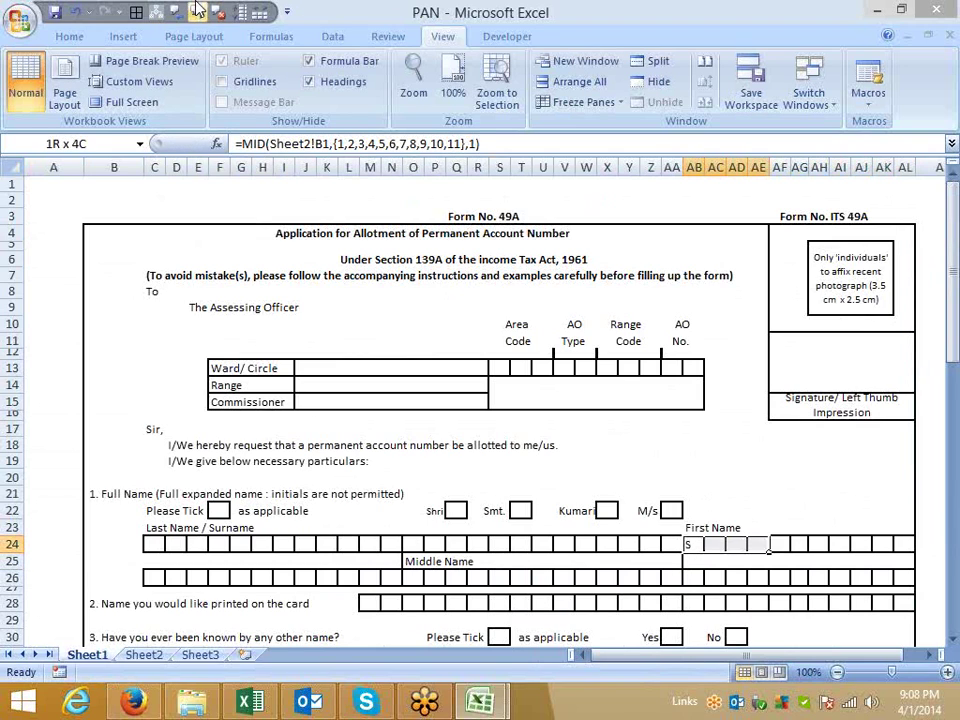
{"action": "key", "text": "shift+Right"}
{"action": "key", "text": "shift+Right"}
{"action": "key", "text": "shift+Right"}
{"action": "key", "text": "shift+Right"}
{"action": "key", "text": "shift+Right"}
{"action": "key", "text": "shift+Right"}
{"action": "key", "text": "shift+Right"}
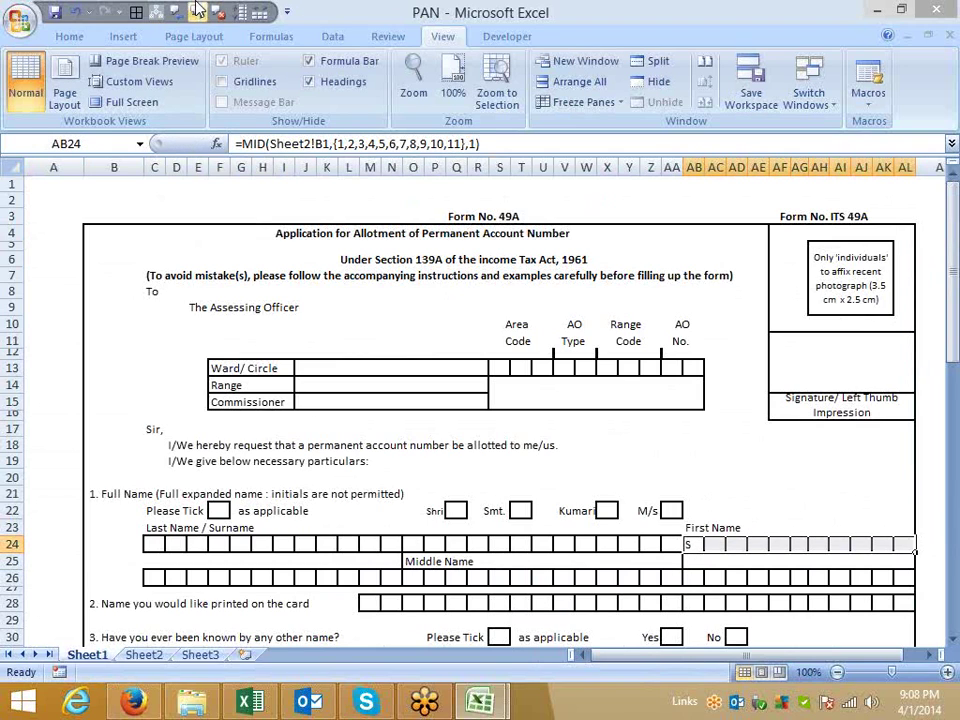
{"action": "key", "text": "F2"}
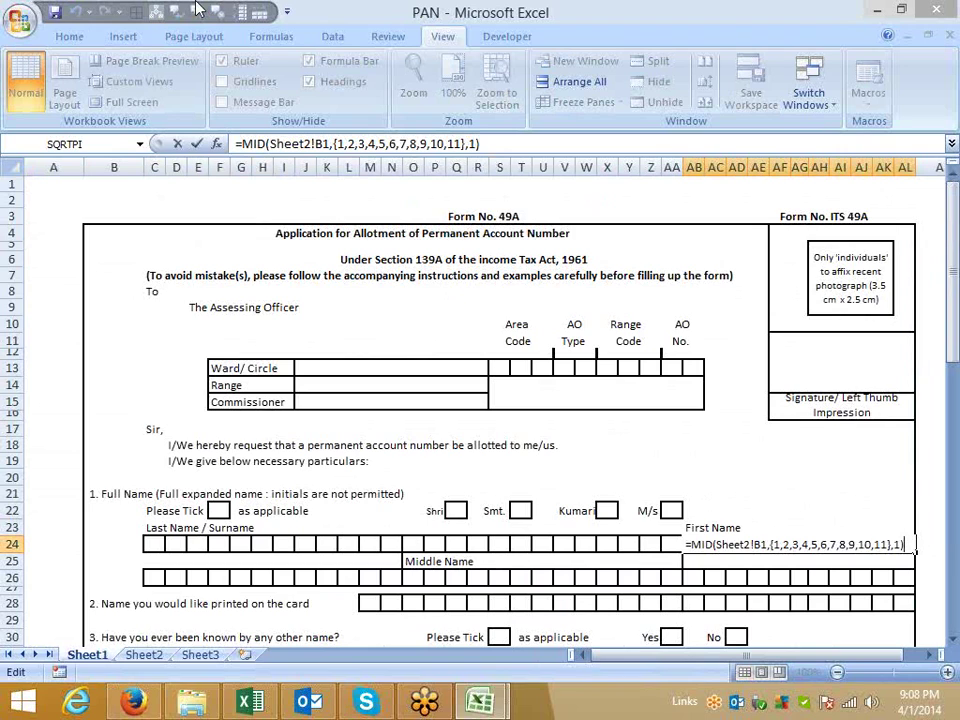
{"action": "key", "text": "ctrl+shift+Return"}
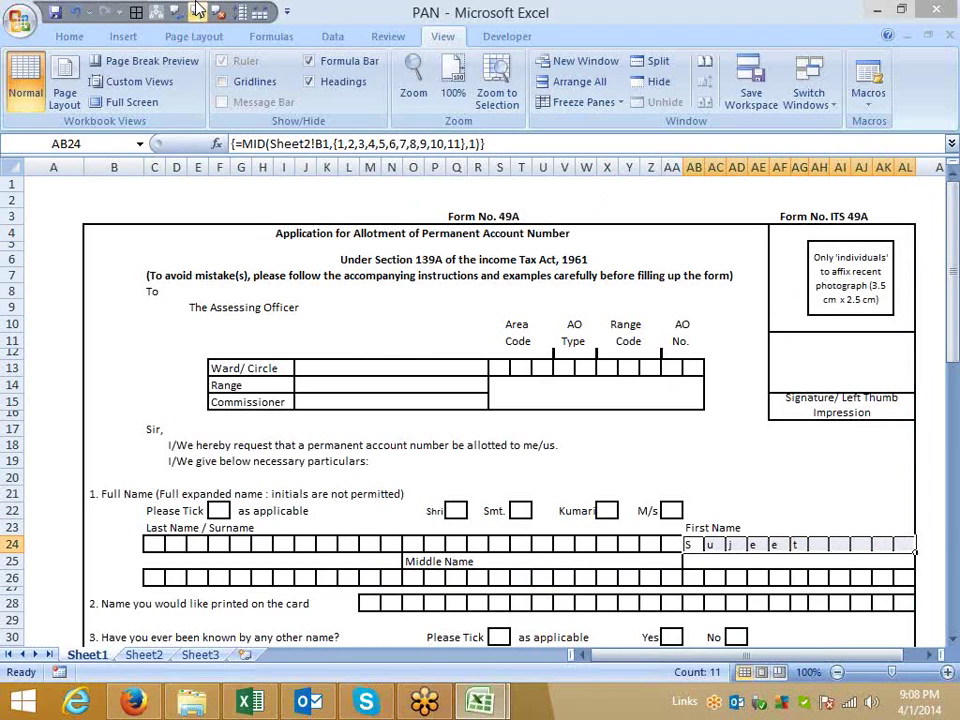
Copy the MID formula text from AB24 and enter it in the first Middle Name box, O26
{"action": "left_click", "coordinate": [712, 600]}
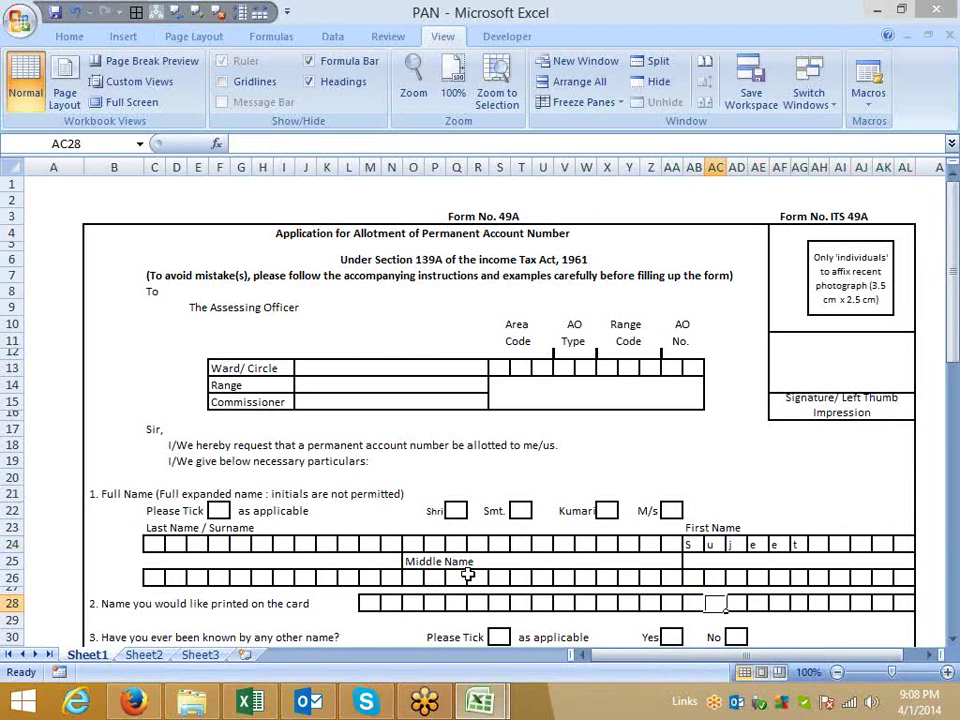
{"action": "left_click", "coordinate": [414, 579]}
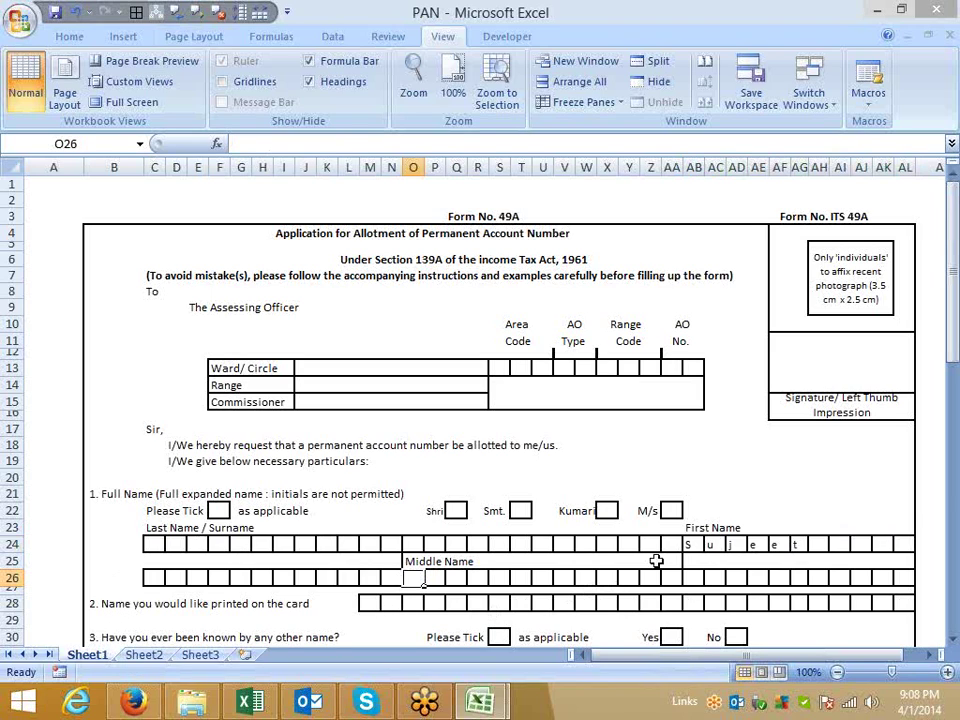
{"action": "left_click", "coordinate": [689, 545]}
{"action": "left_click_drag", "start_coordinate": [503, 144], "coordinate": [236, 144]}
{"action": "key", "text": "ctrl+c"}
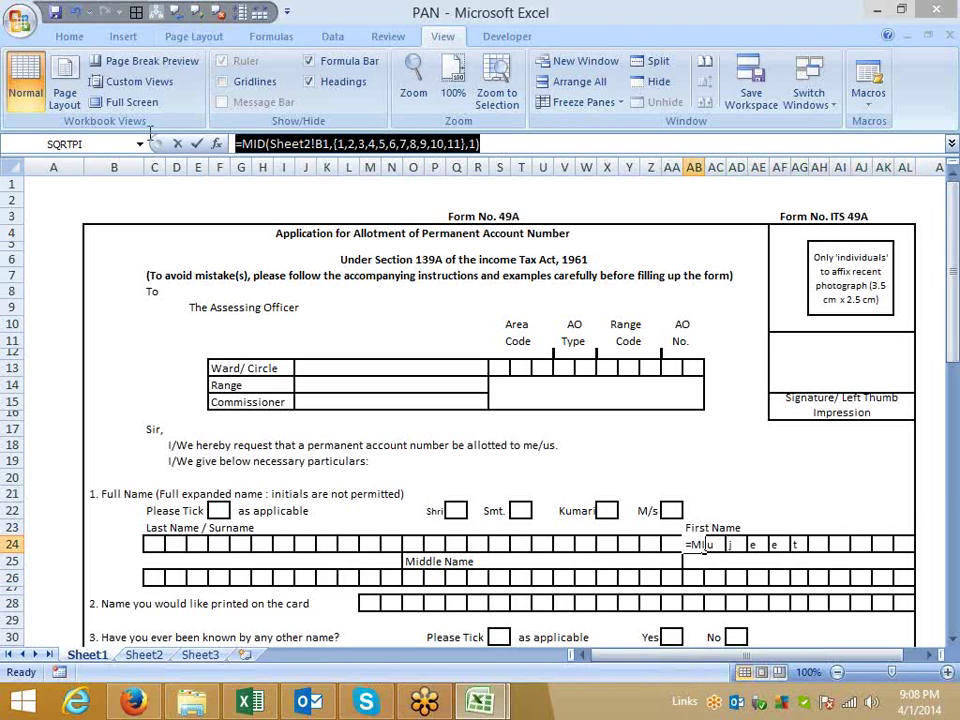
{"action": "key", "text": "ctrl+shift+Return"}
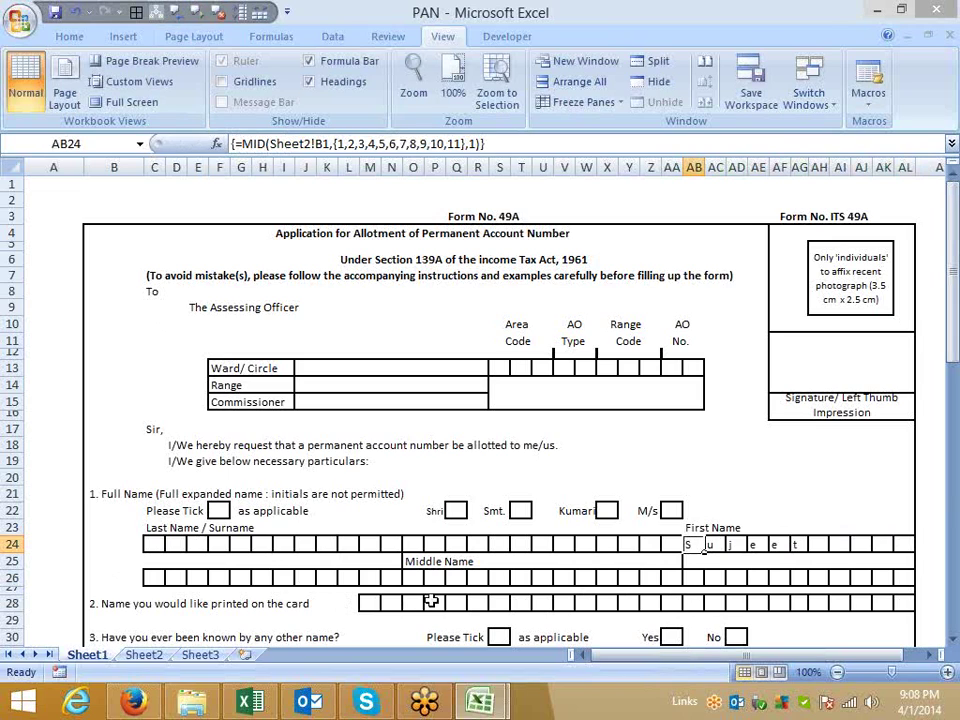
{"action": "left_click", "coordinate": [438, 581]}
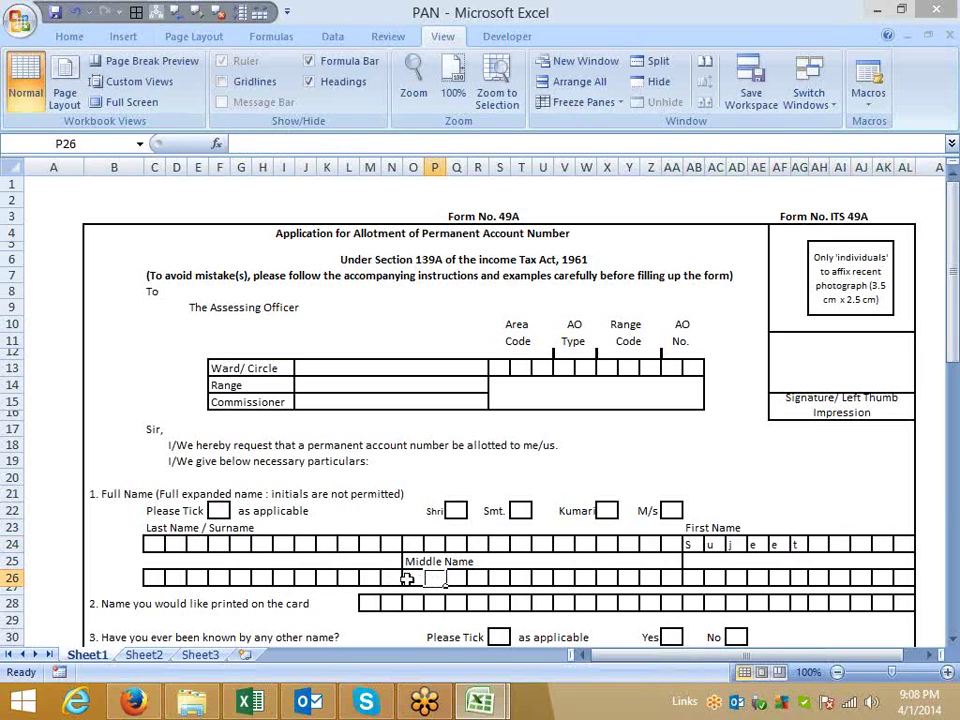
{"action": "double_click", "coordinate": [412, 579]}
{"action": "key", "text": "ctrl+v"}
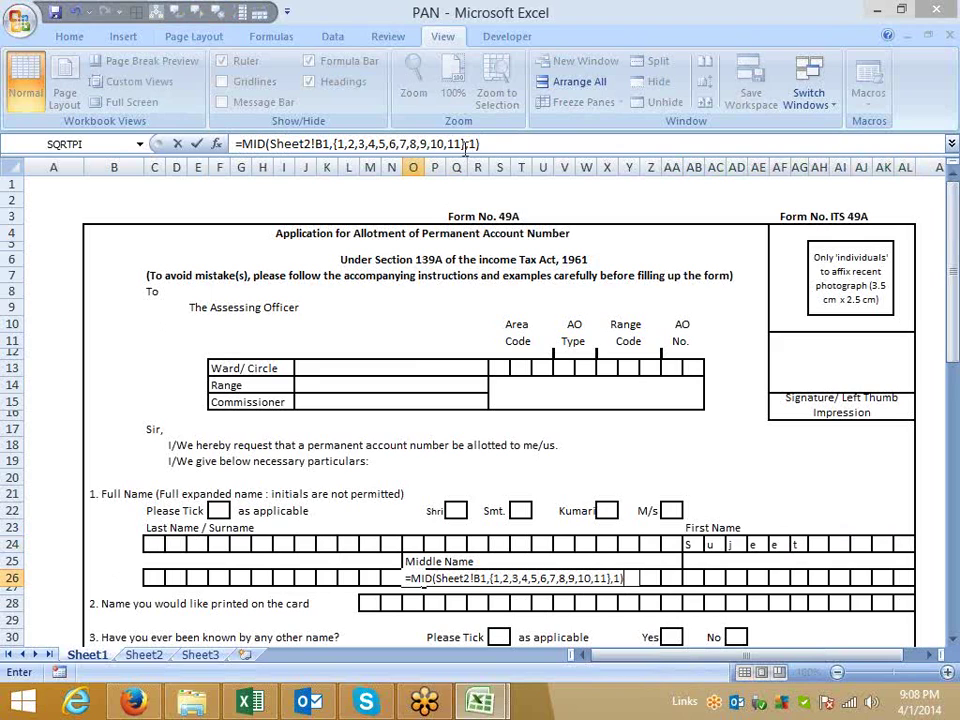
{"action": "key", "text": "Return"}
{"action": "key", "text": "Up"}
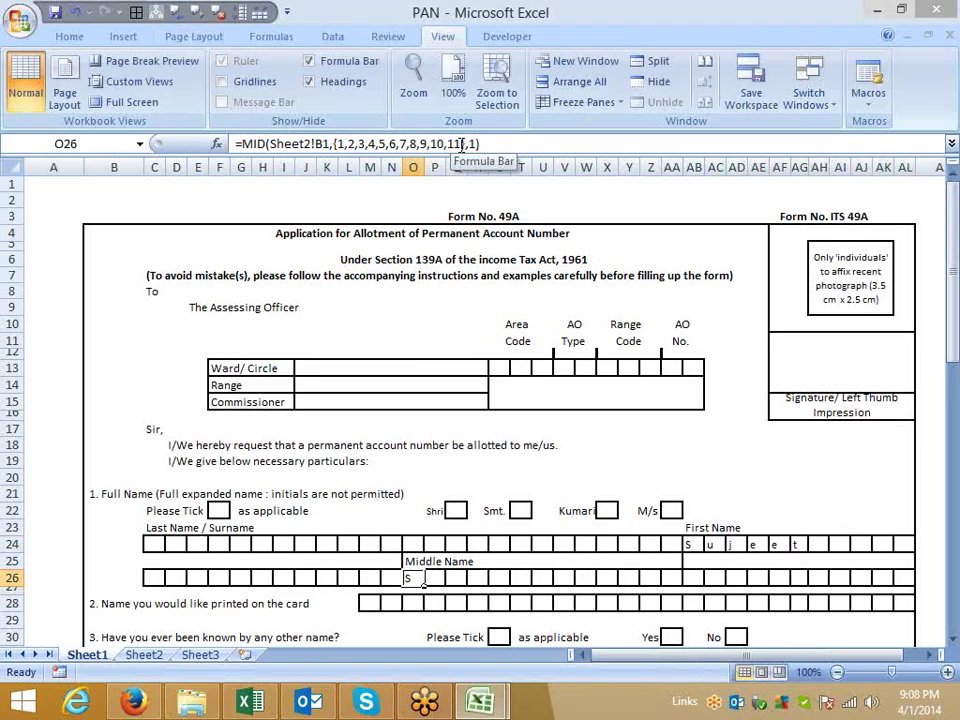
Examine the Middle Name letter boxes in row 26 from O26 across to AK26 to count them
{"action": "key", "text": "Right"}
{"action": "key", "text": "Right"}
{"action": "key", "text": "Right"}
{"action": "key", "text": "Right"}
{"action": "key", "text": "Right"}
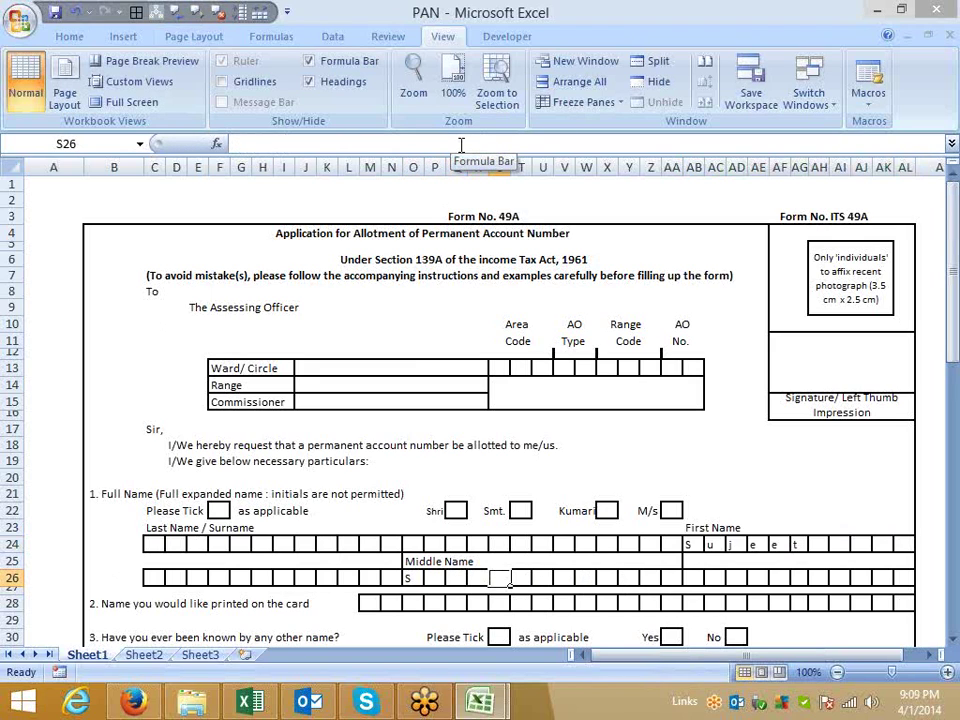
{"action": "key", "text": "Right"}
{"action": "key", "text": "Right"}
{"action": "key", "text": "Right"}
{"action": "key", "text": "Right"}
{"action": "key", "text": "Right"}
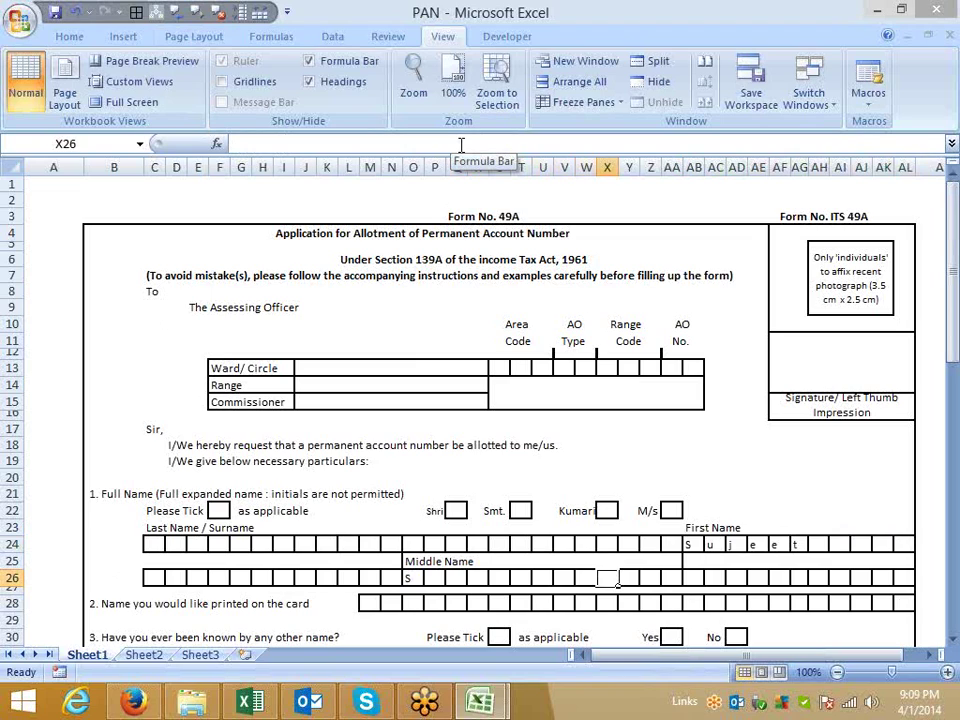
{"action": "key", "text": "Right"}
{"action": "key", "text": "Right"}
{"action": "key", "text": "Right"}
{"action": "key", "text": "Right"}
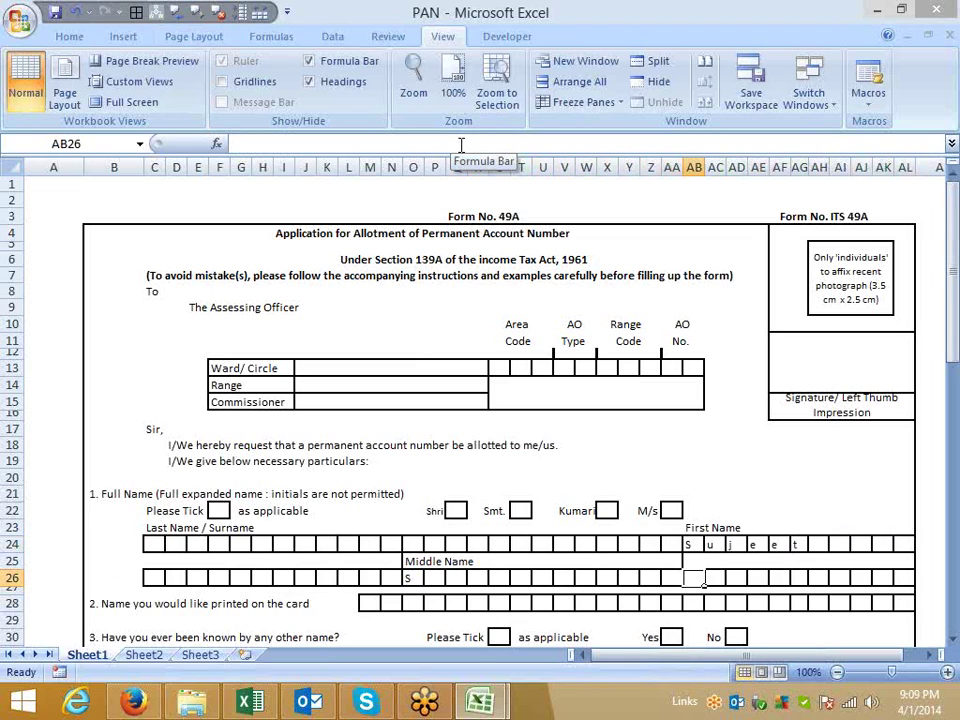
{"action": "key", "text": "Right"}
{"action": "key", "text": "Right"}
{"action": "key", "text": "Right"}
{"action": "key", "text": "Right"}
{"action": "key", "text": "Right"}
{"action": "key", "text": "Right"}
{"action": "key", "text": "Right"}
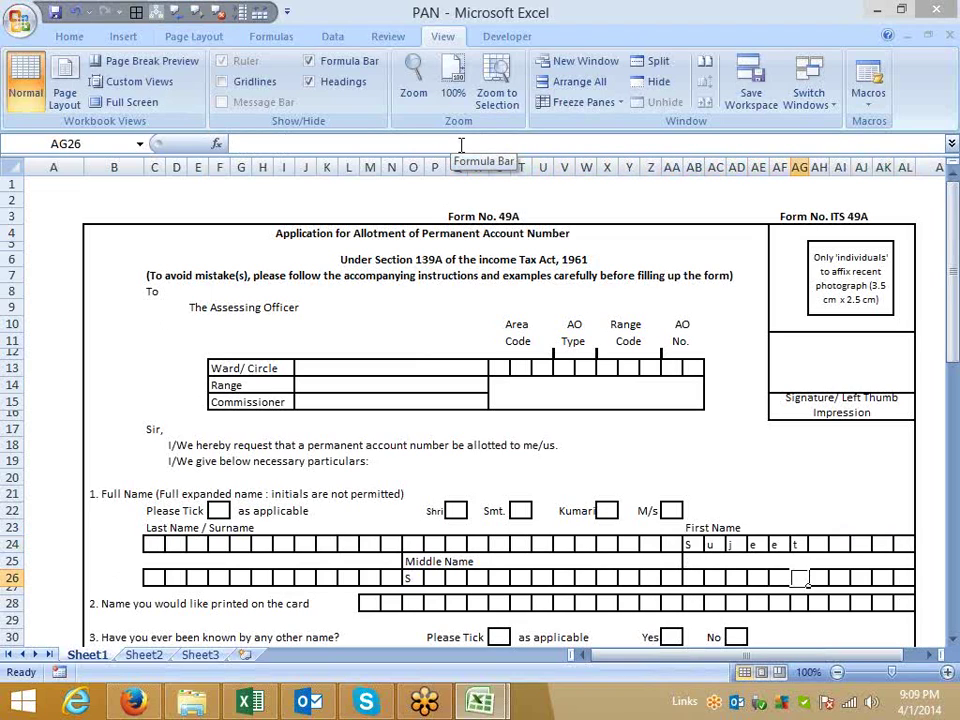
{"action": "key", "text": "Right"}
{"action": "key", "text": "Right"}
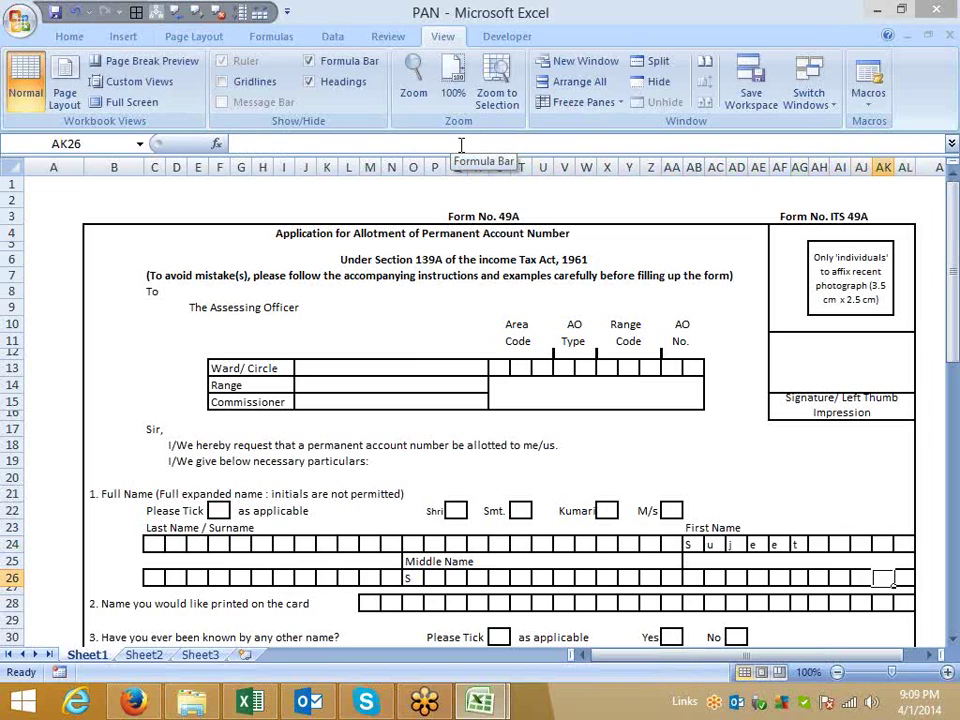
{"action": "key", "text": "Left"}
Replace the listed start positions in O26 with ROW(1:24), giving =MID(Sheet2!B1,ROW(1:24),1)
{"action": "left_click", "coordinate": [414, 578]}
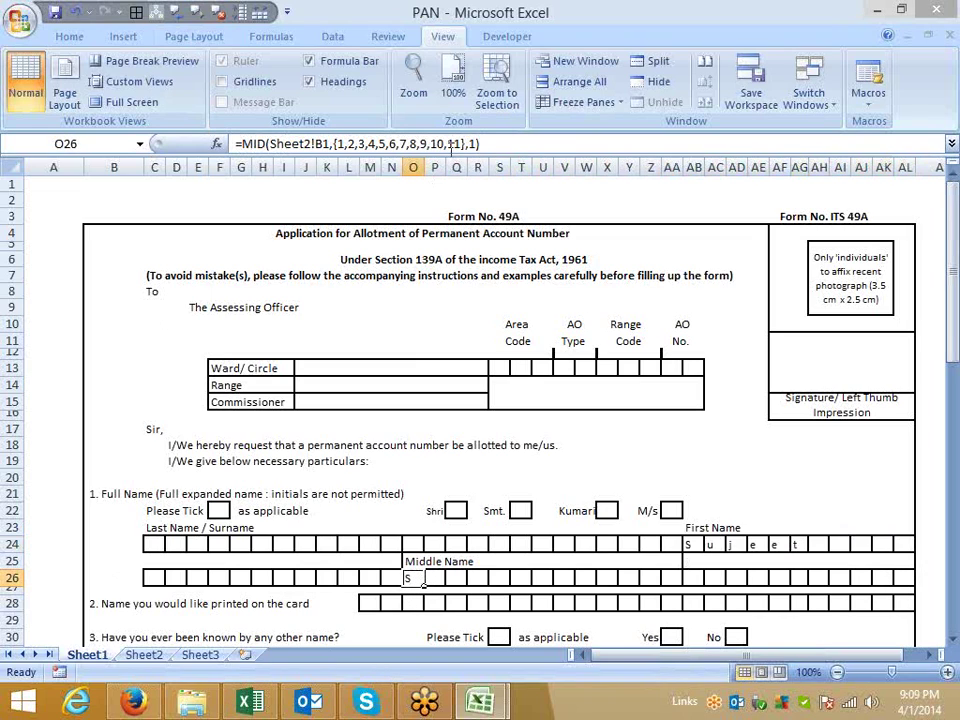
{"action": "left_click_drag", "start_coordinate": [462, 145], "coordinate": [337, 145]}
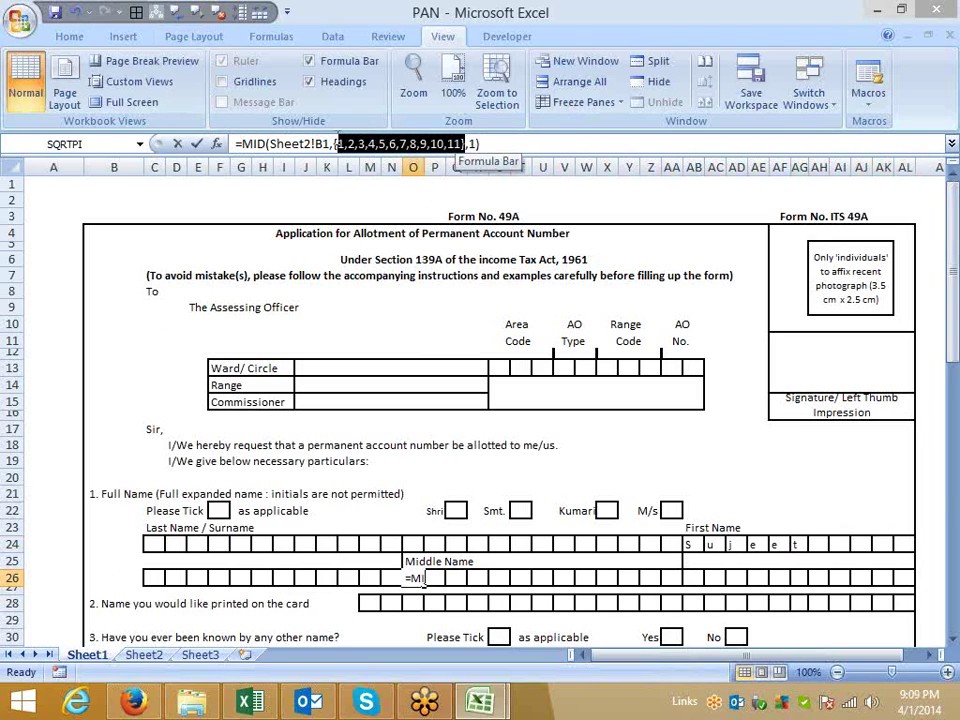
{"action": "key", "text": "Delete"}
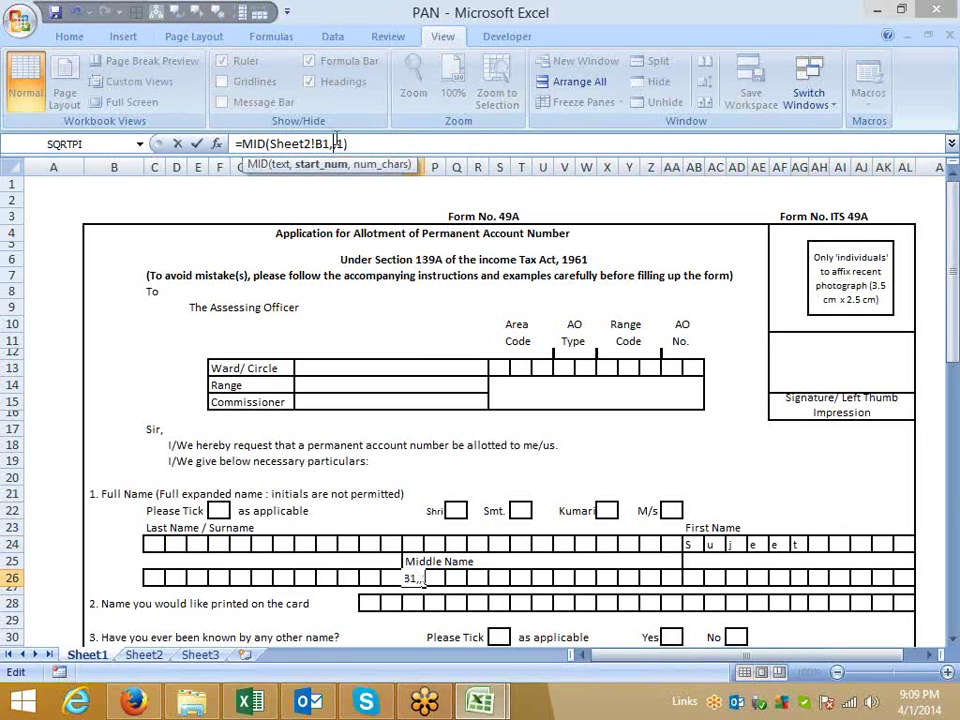
{"action": "type", "text": "ro"}
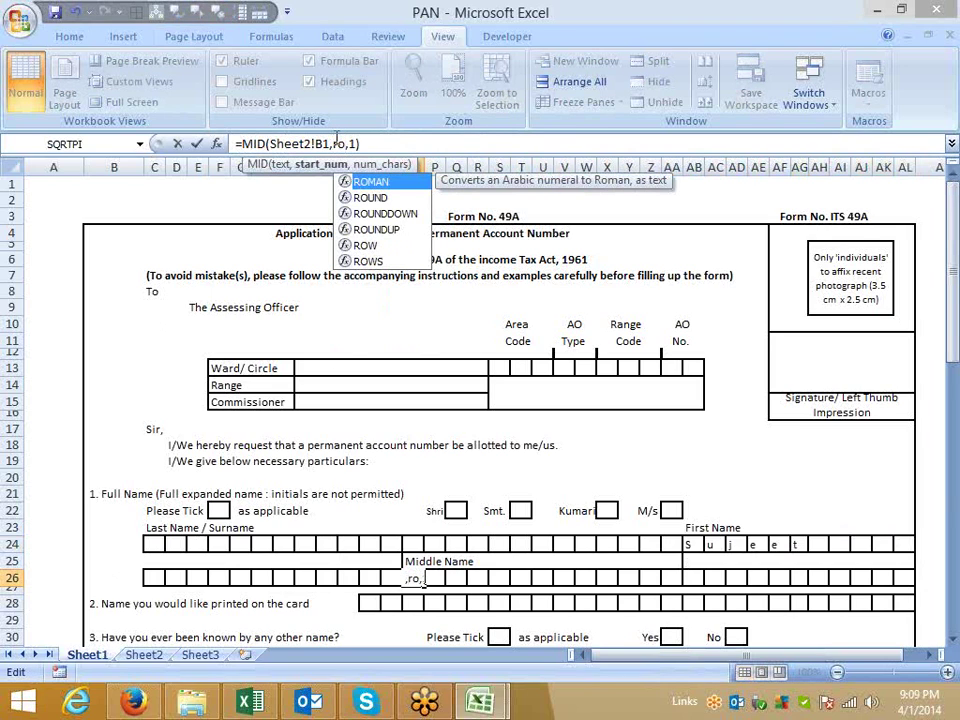
{"action": "key", "text": "Down"}
{"action": "key", "text": "Down"}
{"action": "key", "text": "Down"}
{"action": "key", "text": "Down"}
{"action": "key", "text": "Down"}
{"action": "key", "text": "Tab"}
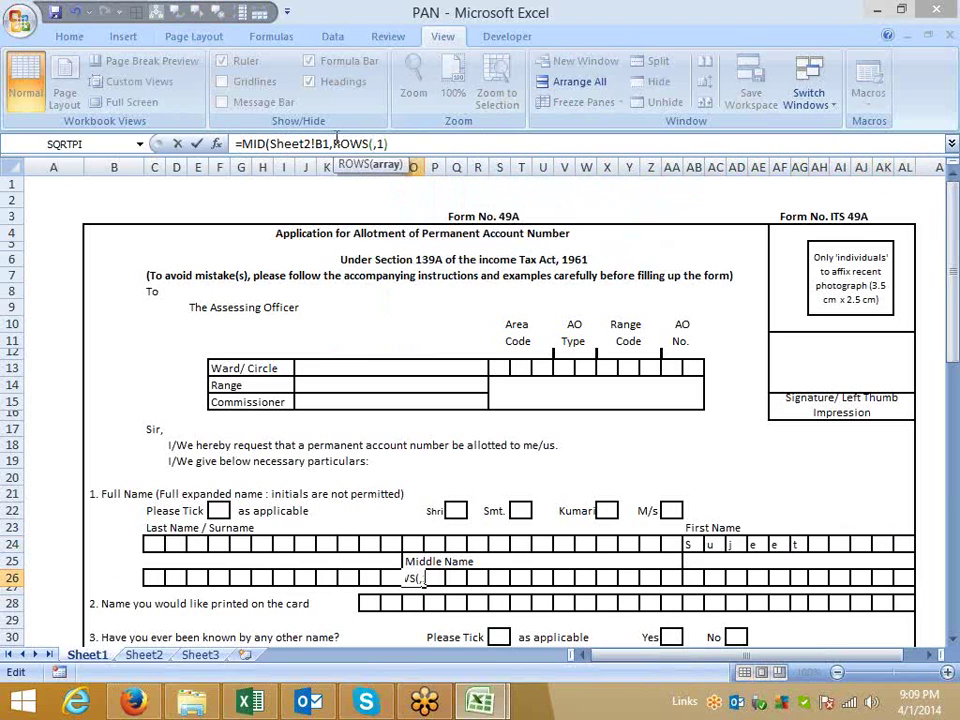
{"action": "key", "text": "BackSpace"}
{"action": "key", "text": "BackSpace"}
{"action": "type", "text": "(1:2"}
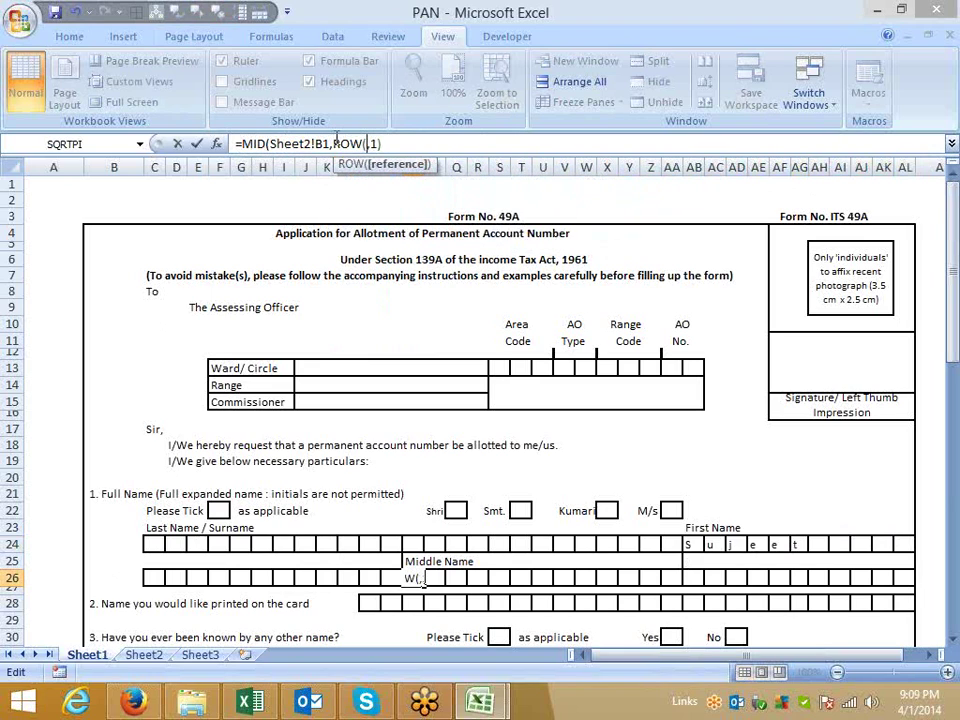
{"action": "type", "text": "4"}
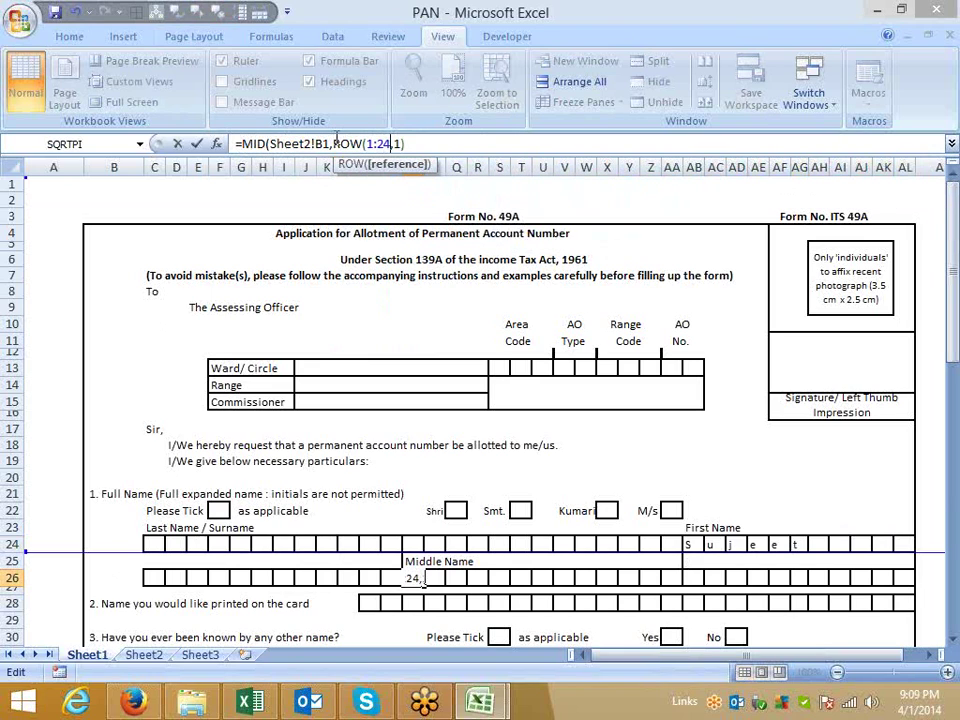
{"action": "type", "text": ")"}
{"action": "key", "text": "Return"}
{"action": "key", "text": "Up"}
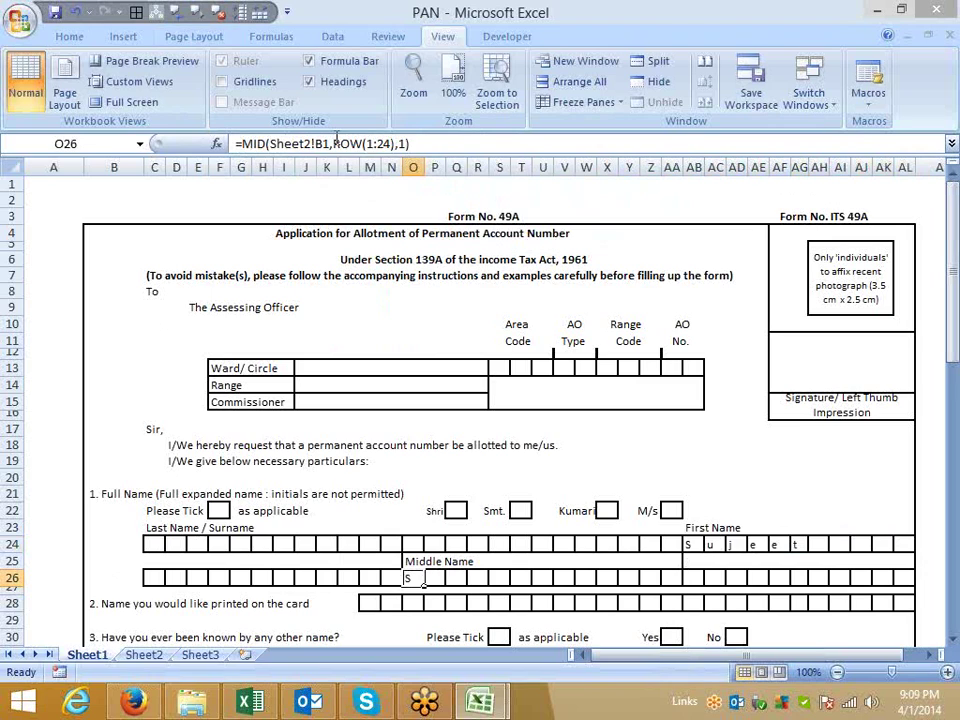
Try entering the ROW-based MID formula as an array formula across the Middle Name boxes O26:AL26
{"action": "key", "text": "shift+Right"}
{"action": "key", "text": "shift+Right"}
{"action": "key", "text": "shift+Right"}
{"action": "key", "text": "shift+Right"}
{"action": "key", "text": "shift+Right"}
{"action": "key", "text": "shift+Right"}
{"action": "key", "text": "shift+Right"}
{"action": "key", "text": "shift+Right"}
{"action": "key", "text": "shift+Right"}
{"action": "key", "text": "shift+Right"}
{"action": "key", "text": "shift+Right"}
{"action": "key", "text": "shift+Right"}
{"action": "key", "text": "shift+Right"}
{"action": "key", "text": "shift+Right"}
{"action": "key", "text": "shift+Right"}
{"action": "key", "text": "shift+Right"}
{"action": "key", "text": "shift+Right"}
{"action": "key", "text": "shift+Right"}
{"action": "key", "text": "shift+Right"}
{"action": "key", "text": "shift+Right"}
{"action": "key", "text": "shift+Right"}
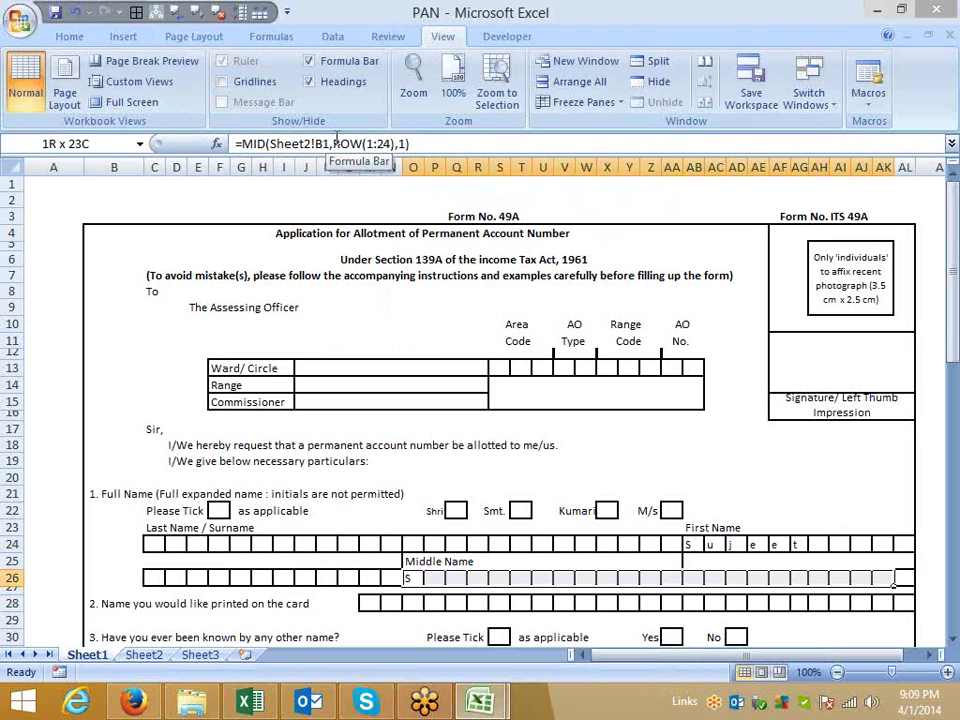
{"action": "key", "text": "F2"}
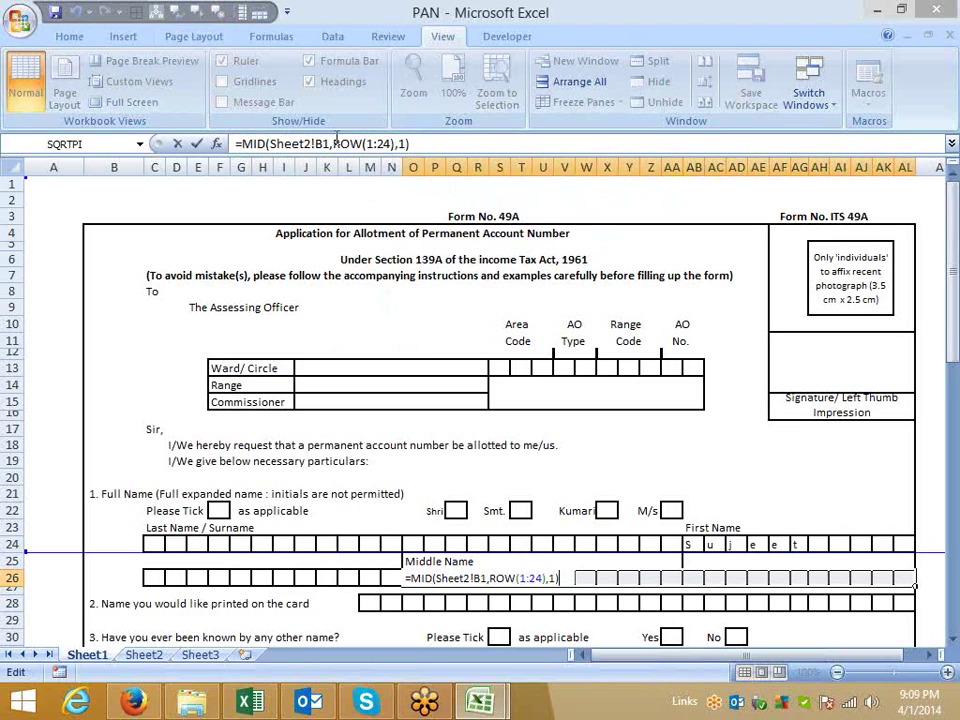
{"action": "key", "text": "ctrl+Return"}
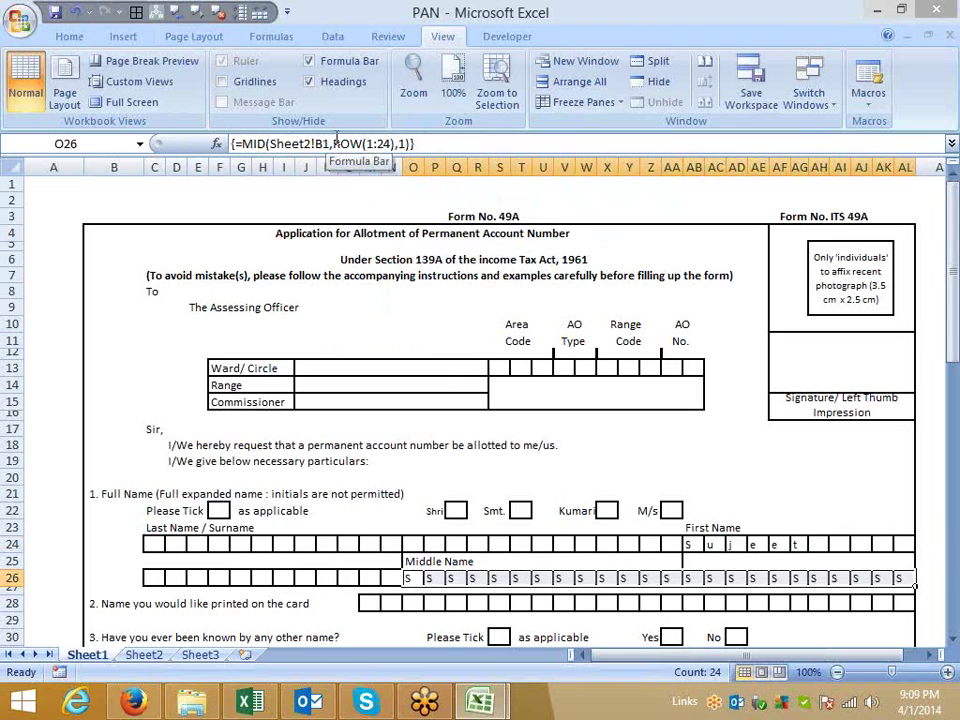
Replace ROW with COLUMN in the O26 formula, giving =MID(Sheet2!B1,COLUMN(1:24),1)
{"action": "double_click", "coordinate": [345, 144]}
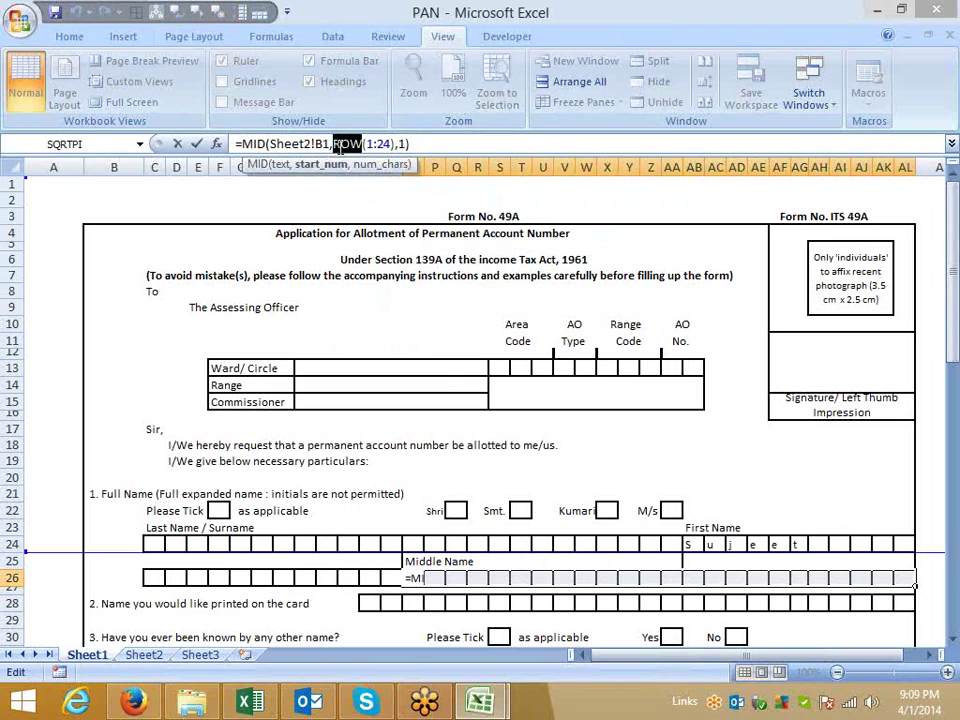
{"action": "type", "text": "col"}
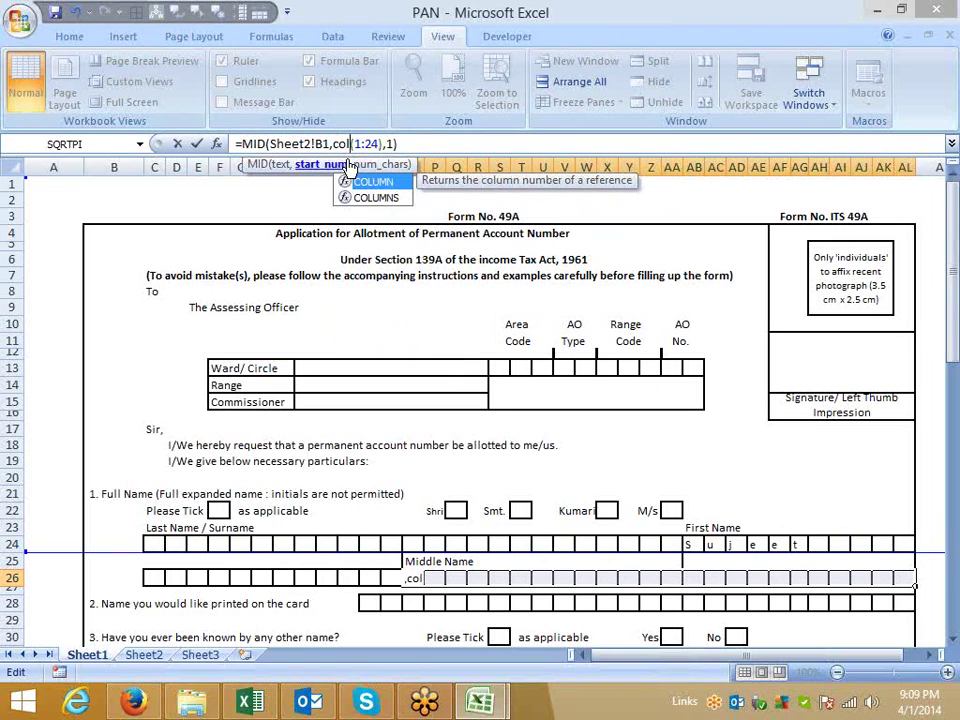
{"action": "key", "text": "Tab"}
{"action": "key", "text": "Return"}
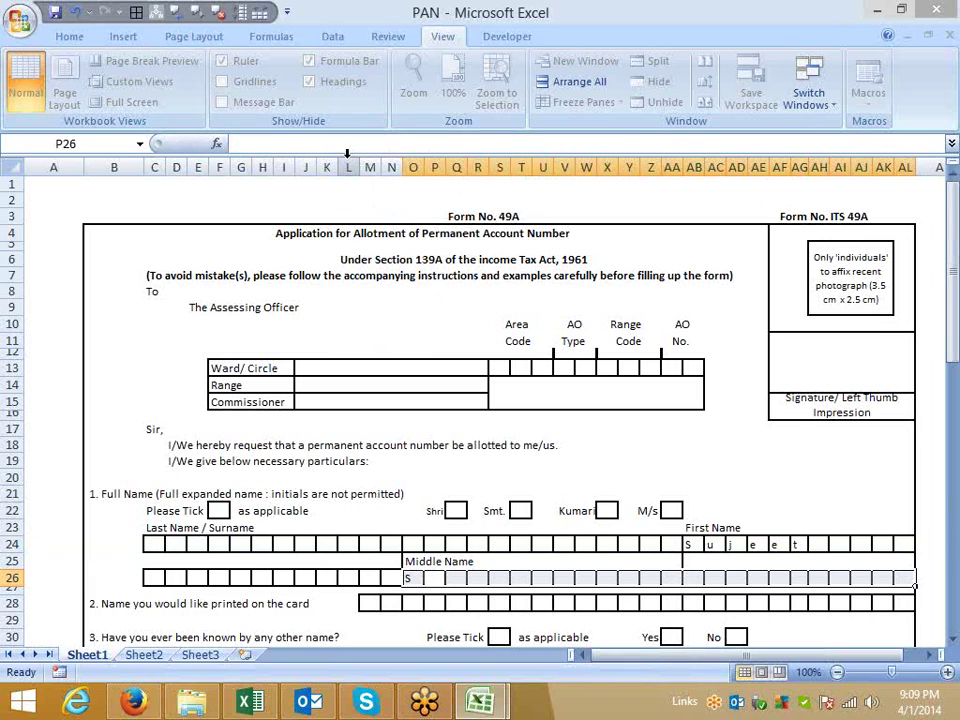
Point the O26 formula at the middle name cell on Sheet2, giving =MID(Sheet2!B2,COLUMN(1:24),1)
{"action": "left_click", "coordinate": [142, 655]}
{"action": "left_click", "coordinate": [84, 655]}
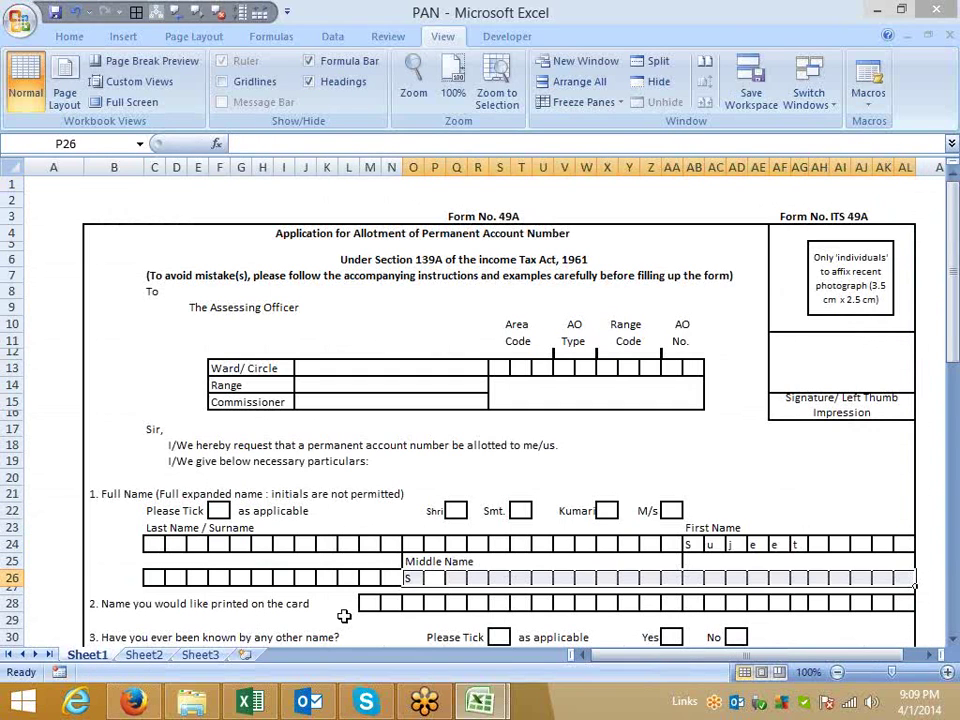
{"action": "left_click", "coordinate": [410, 578]}
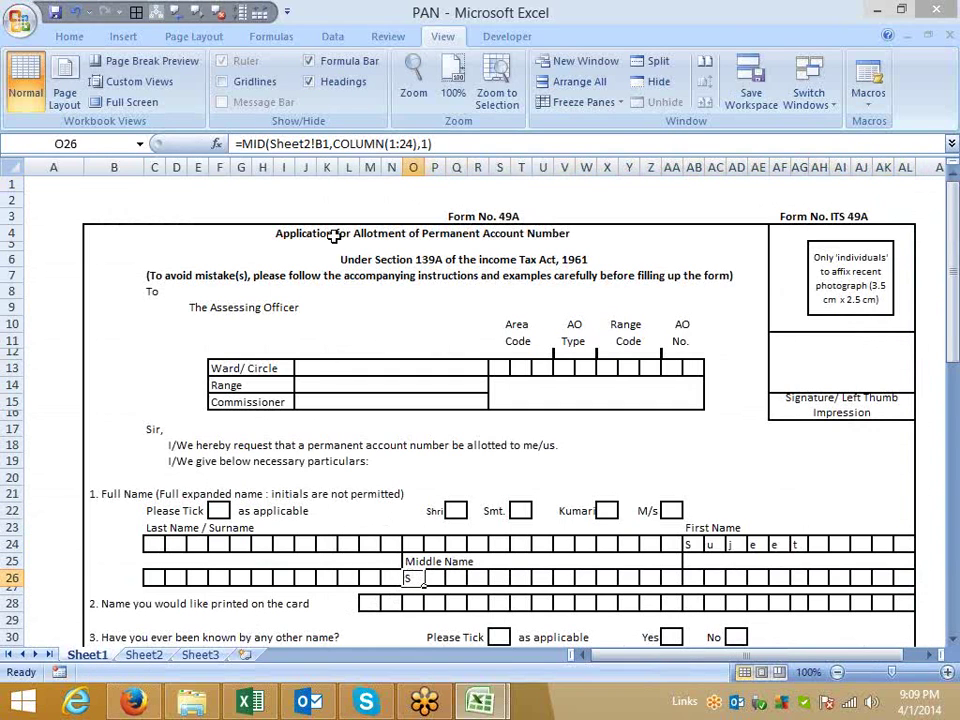
{"action": "left_click", "coordinate": [325, 144]}
{"action": "left_click", "coordinate": [325, 144]}
{"action": "key", "text": "Delete"}
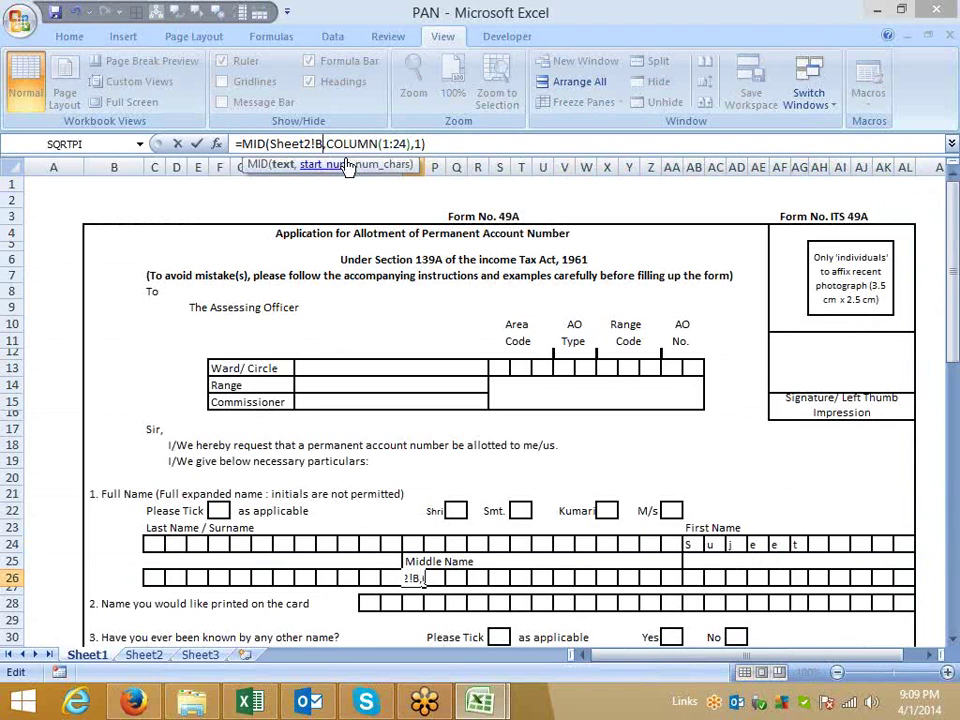
{"action": "type", "text": "2"}
{"action": "key", "text": "Return"}
{"action": "key", "text": "Up"}
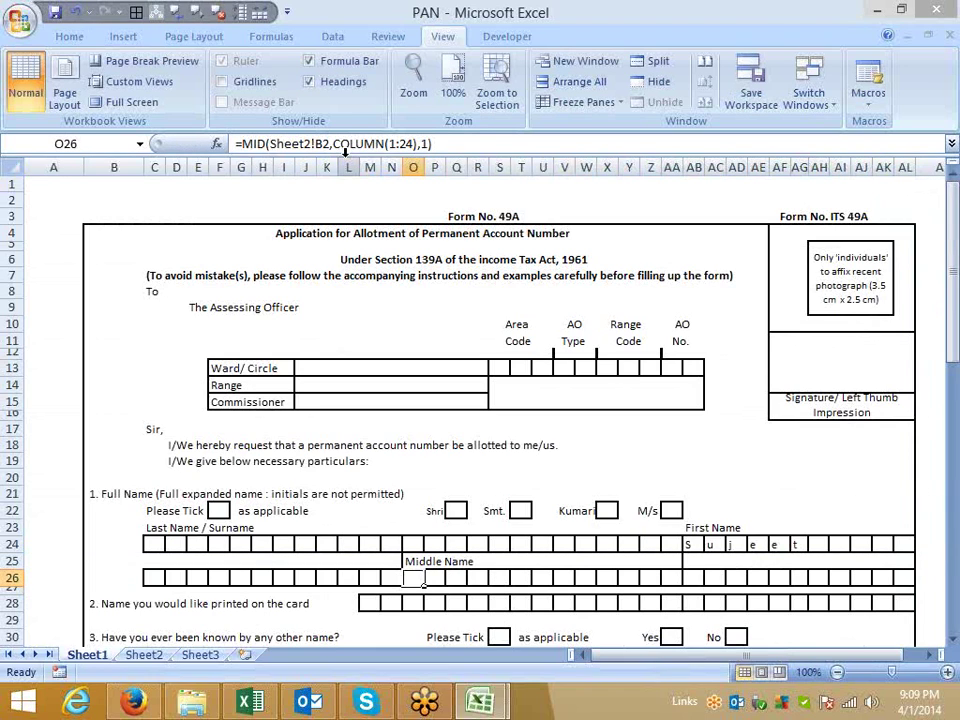
Enter the COLUMN-based MID formula as an array formula across the Middle Name boxes O26:AL26
{"action": "key", "text": "shift+Right"}
{"action": "key", "text": "shift+Right"}
{"action": "key", "text": "shift+Right"}
{"action": "key", "text": "shift+Right"}
{"action": "key", "text": "shift+Right"}
{"action": "key", "text": "shift+Right"}
{"action": "key", "text": "shift+Right"}
{"action": "key", "text": "shift+Right"}
{"action": "key", "text": "shift+Right"}
{"action": "key", "text": "shift+Right"}
{"action": "key", "text": "shift+Right"}
{"action": "key", "text": "shift+Right"}
{"action": "key", "text": "shift+Right"}
{"action": "key", "text": "shift+Right"}
{"action": "key", "text": "shift+Right"}
{"action": "key", "text": "shift+Right"}
{"action": "key", "text": "shift+Right"}
{"action": "key", "text": "shift+Right"}
{"action": "key", "text": "shift+Right"}
{"action": "key", "text": "shift+Right"}
{"action": "key", "text": "shift+Right"}
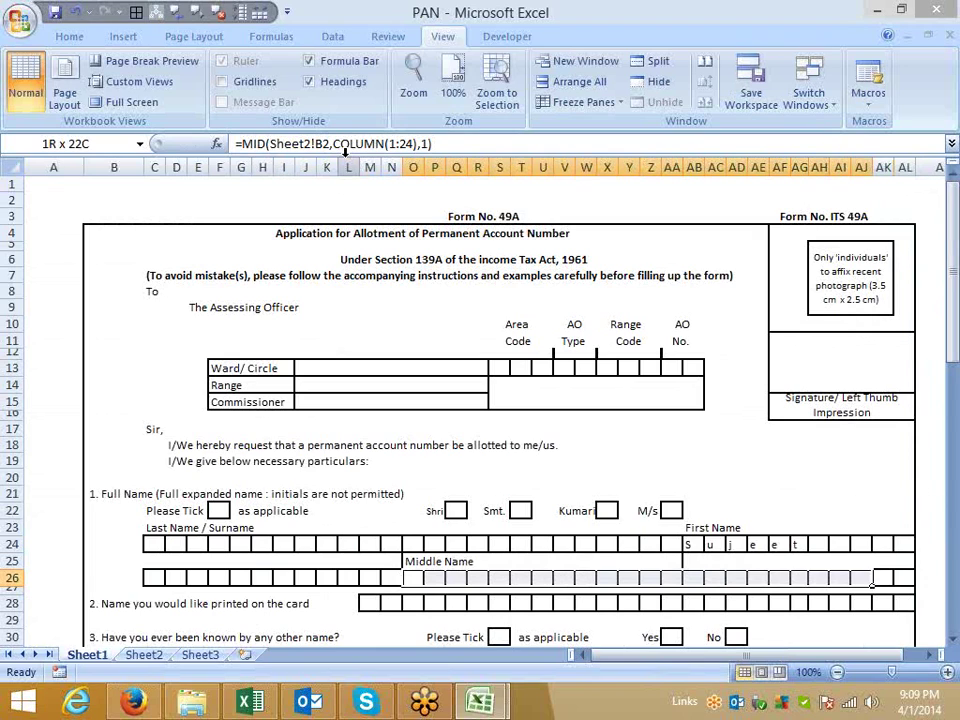
{"action": "key", "text": "F2"}
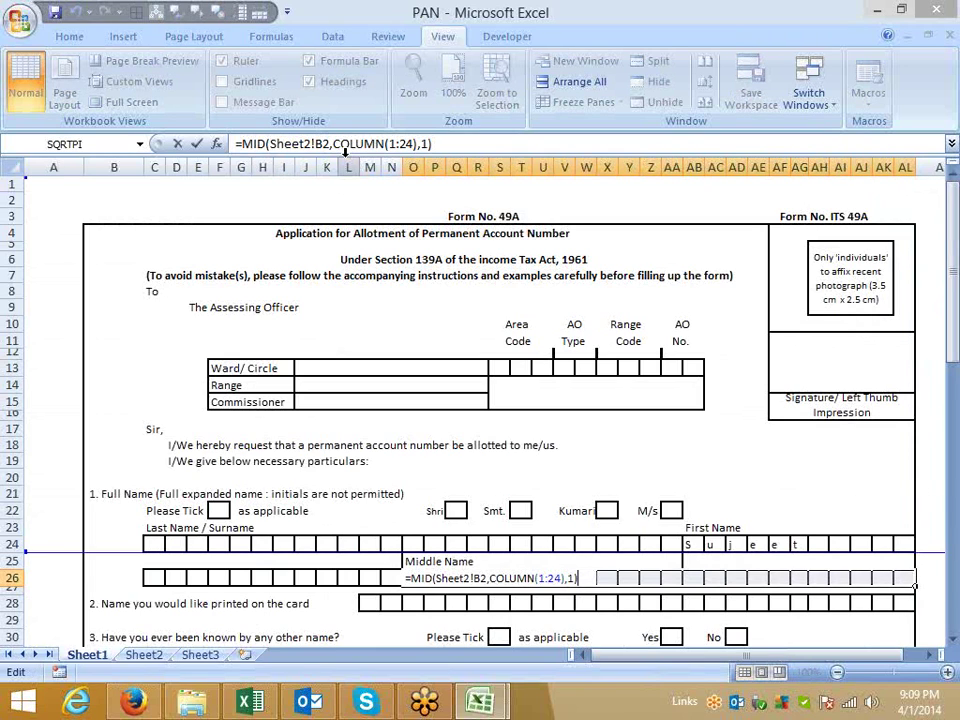
{"action": "key", "text": "ctrl+shift+Return"}
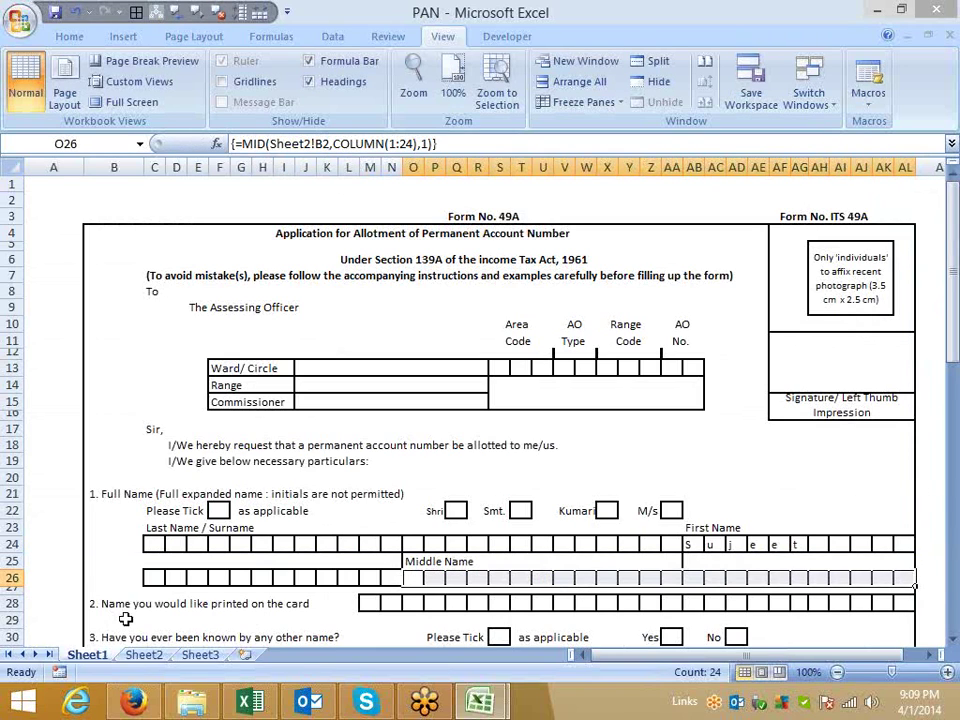
Enter the applicant's middle name in Sheet2 cell B2 and check the Middle Name boxes on Sheet1
{"action": "left_click", "coordinate": [136, 656]}
{"action": "left_click", "coordinate": [96, 205]}
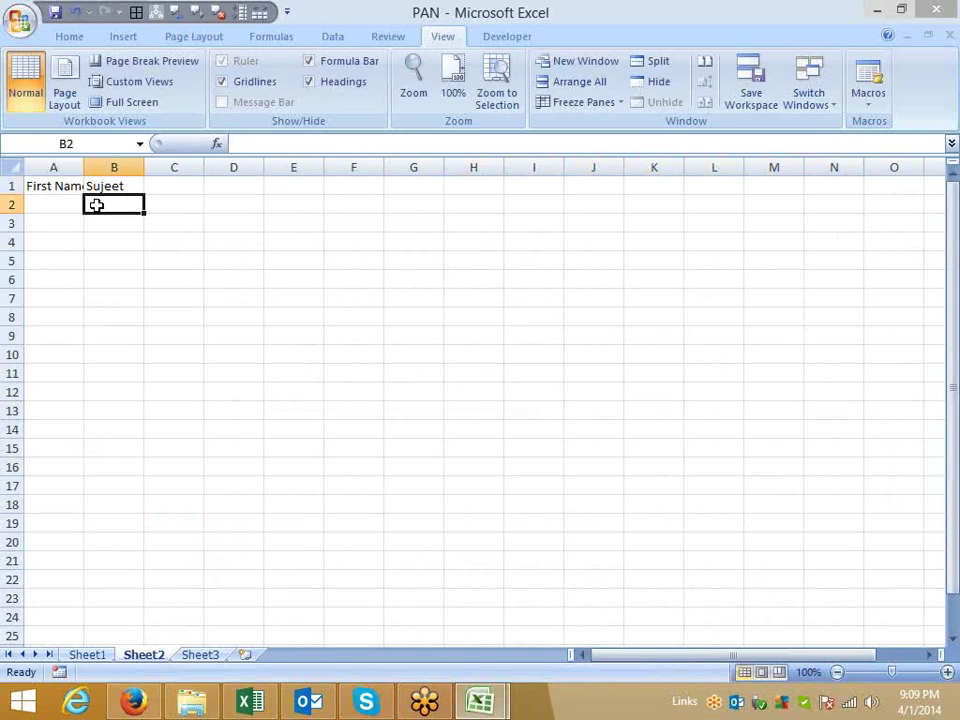
{"action": "type", "text": "Kumar"}
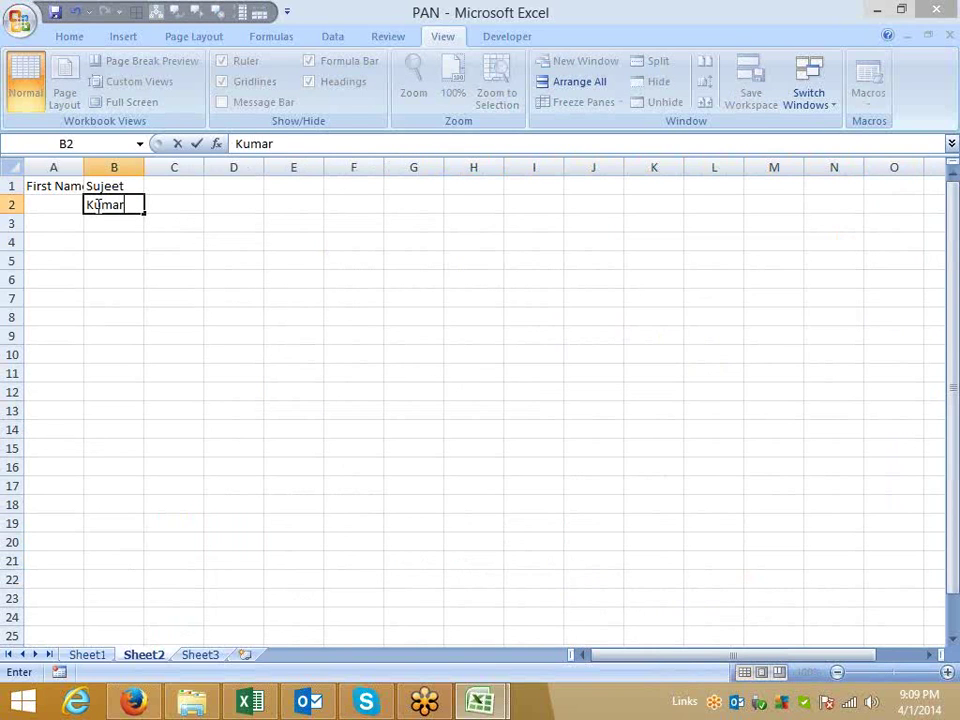
{"action": "key", "text": "Return"}
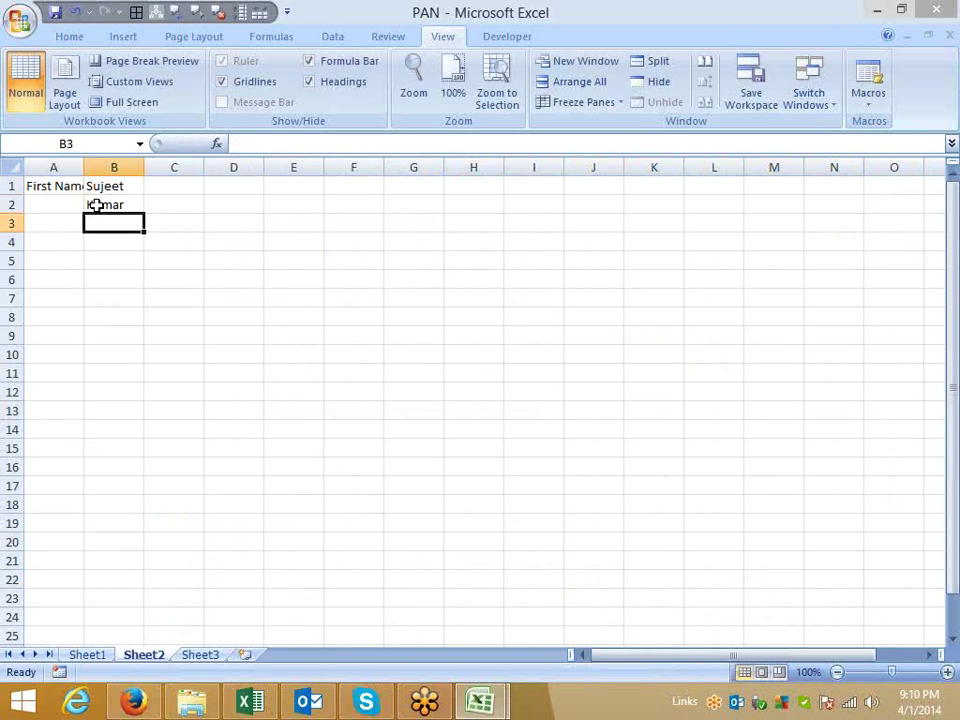
{"action": "left_click", "coordinate": [87, 654]}
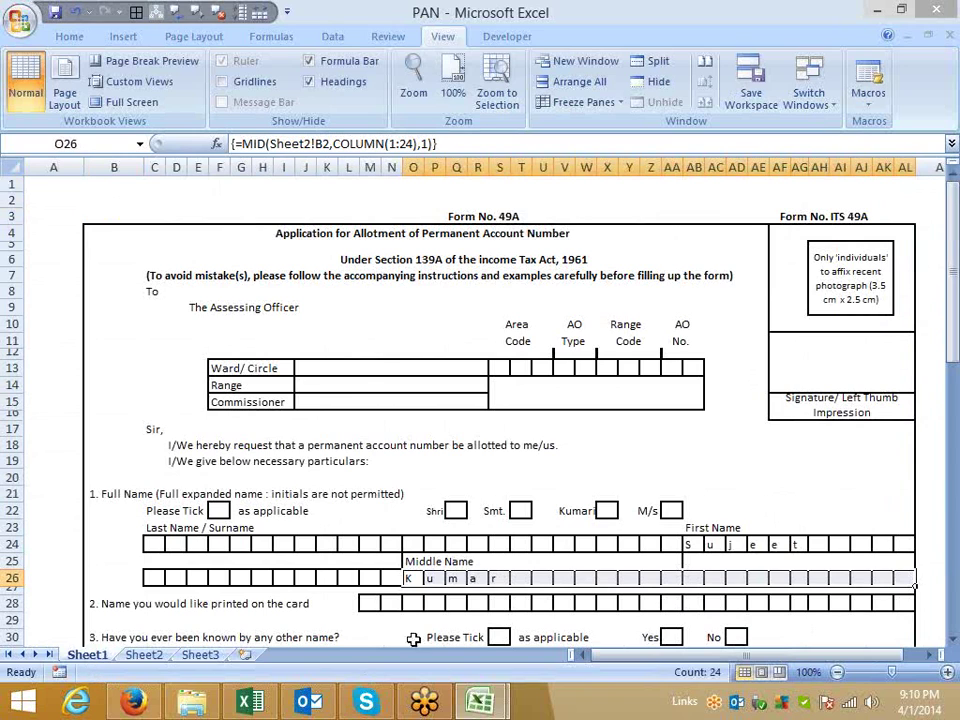
{"action": "left_click", "coordinate": [452, 579]}
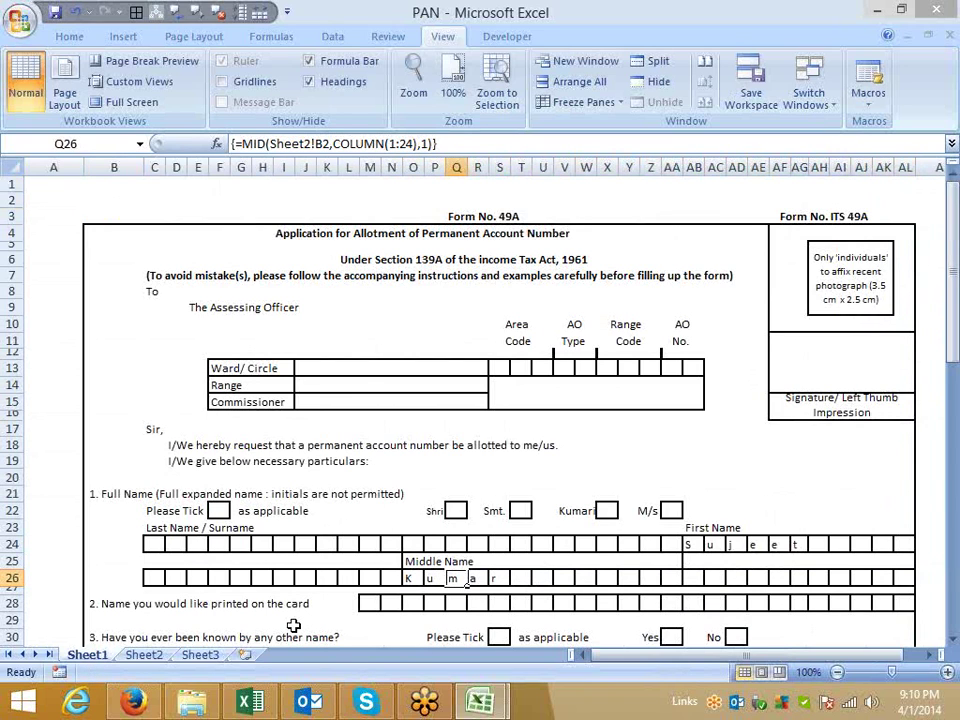
Look through the remaining name and address sections of the PAN form on Sheet1, comparing with the Sheet2 entries
{"action": "scroll", "coordinate": [293, 626], "scroll_direction": "down", "scroll_amount": 5}
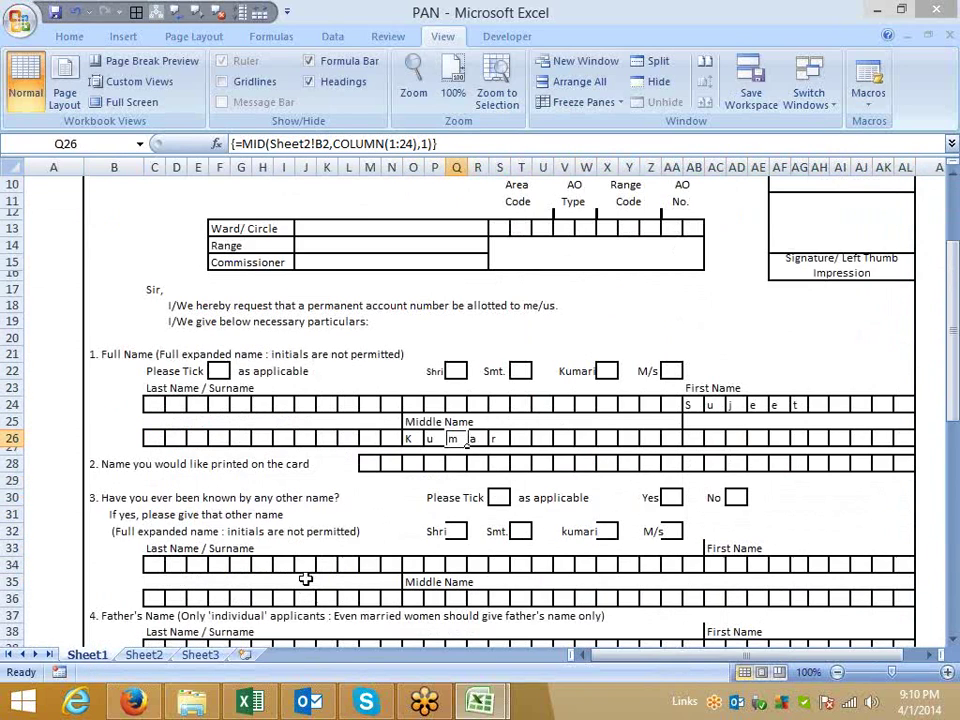
{"action": "scroll", "coordinate": [337, 628], "scroll_direction": "down", "scroll_amount": 3}
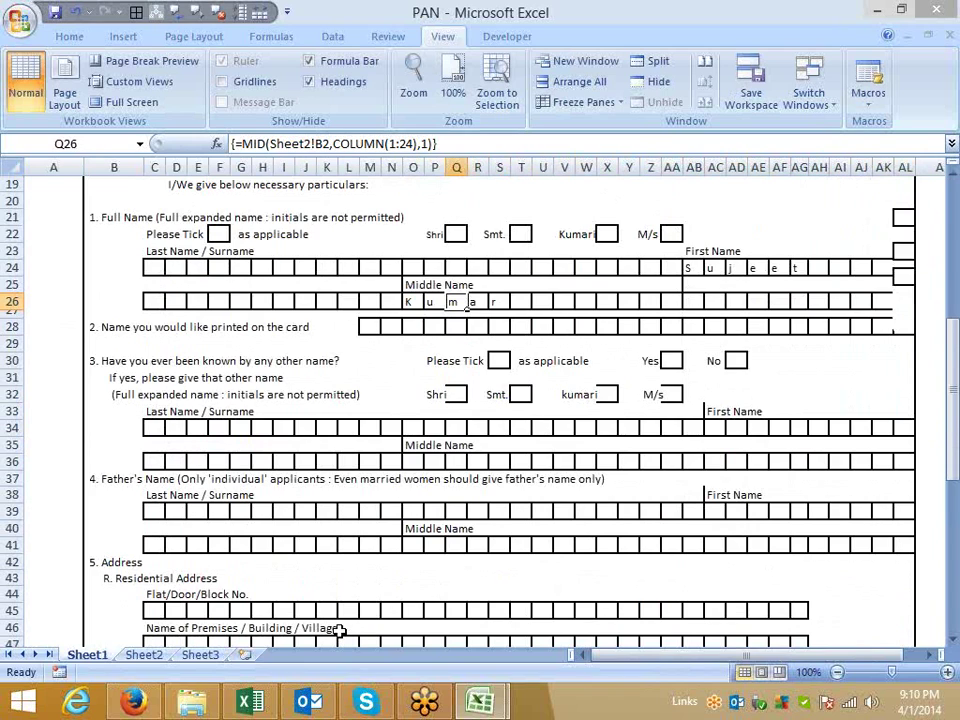
{"action": "scroll", "coordinate": [337, 628], "scroll_direction": "up", "scroll_amount": 3}
{"action": "left_click", "coordinate": [145, 655]}
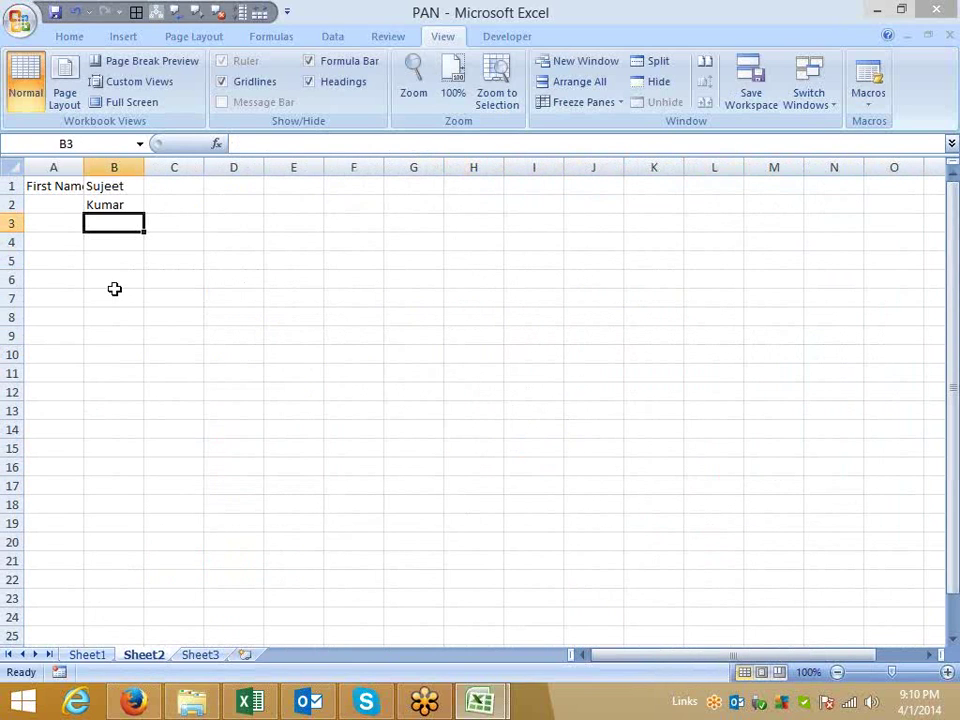
{"action": "left_click", "coordinate": [90, 657]}
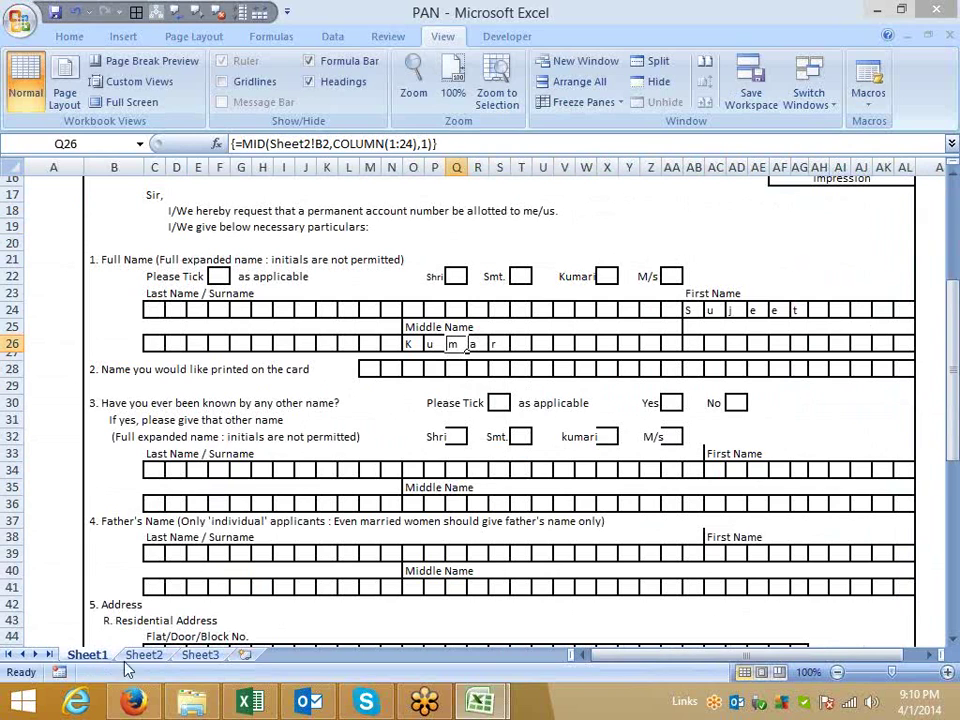
{"action": "left_click", "coordinate": [120, 645]}
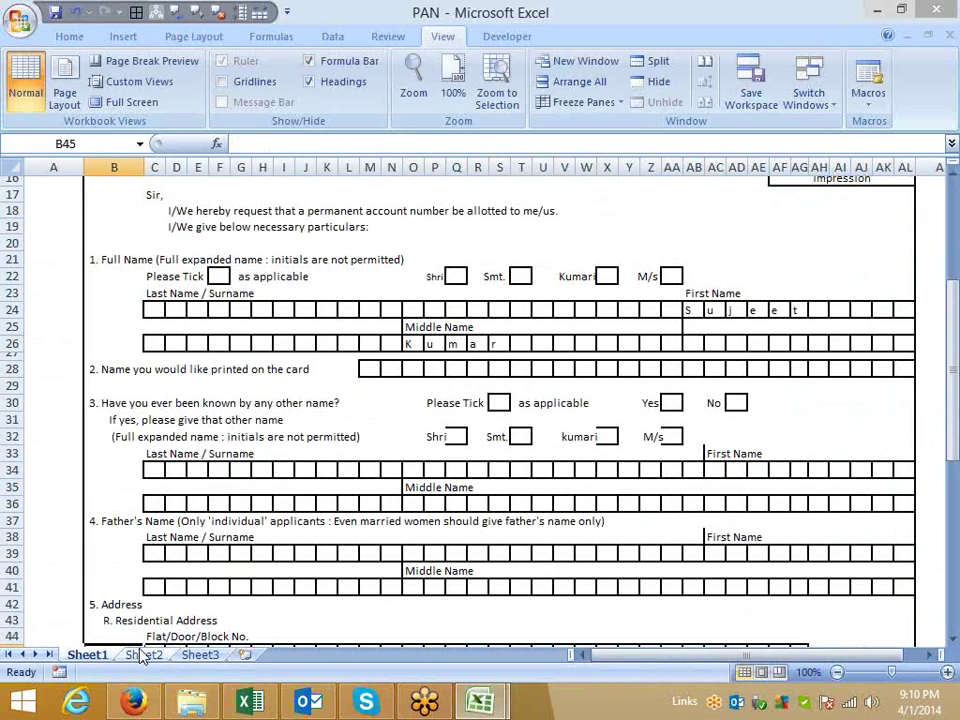
{"action": "scroll", "coordinate": [143, 655], "scroll_direction": "up", "scroll_amount": 5}
{"action": "scroll", "coordinate": [143, 655], "scroll_direction": "down", "scroll_amount": 7}
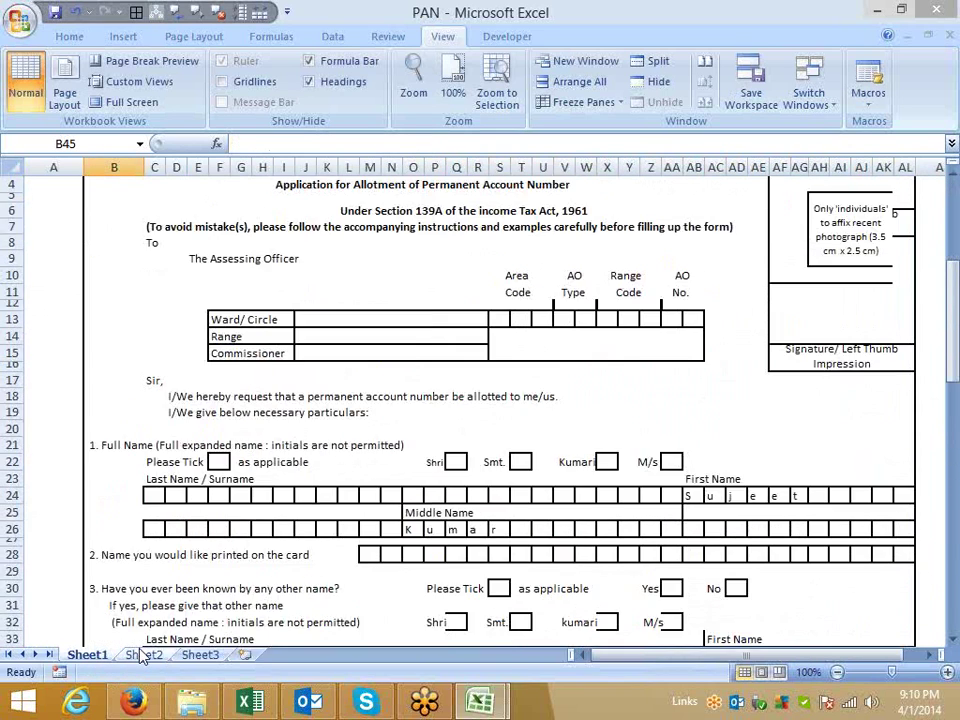
{"action": "scroll", "coordinate": [143, 655], "scroll_direction": "down", "scroll_amount": 10}
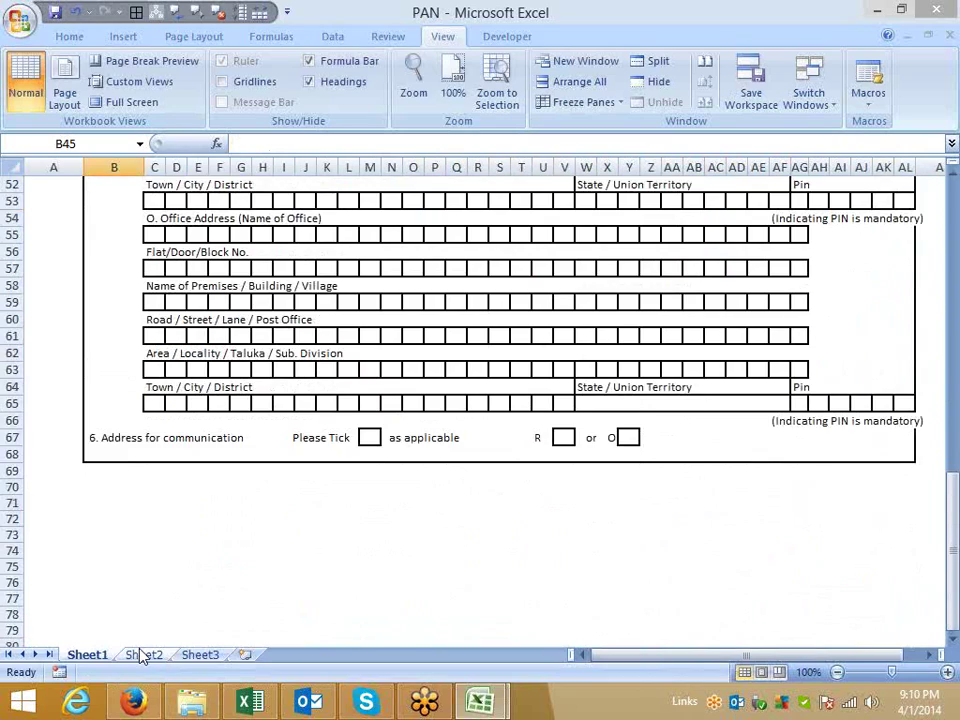
{"action": "scroll", "coordinate": [143, 655], "scroll_direction": "up", "scroll_amount": 4}
{"action": "scroll", "coordinate": [143, 655], "scroll_direction": "up", "scroll_amount": 8}
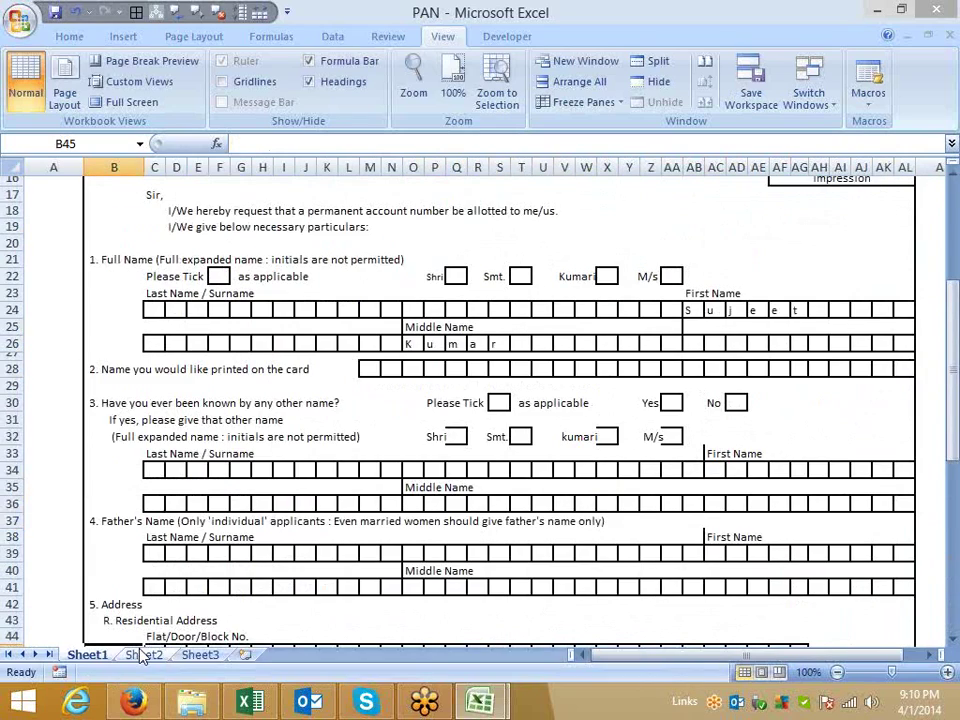
{"action": "scroll", "coordinate": [93, 606], "scroll_direction": "down", "scroll_amount": 1}
{"action": "scroll", "coordinate": [93, 606], "scroll_direction": "down", "scroll_amount": 1}
{"action": "left_click", "coordinate": [77, 546]}
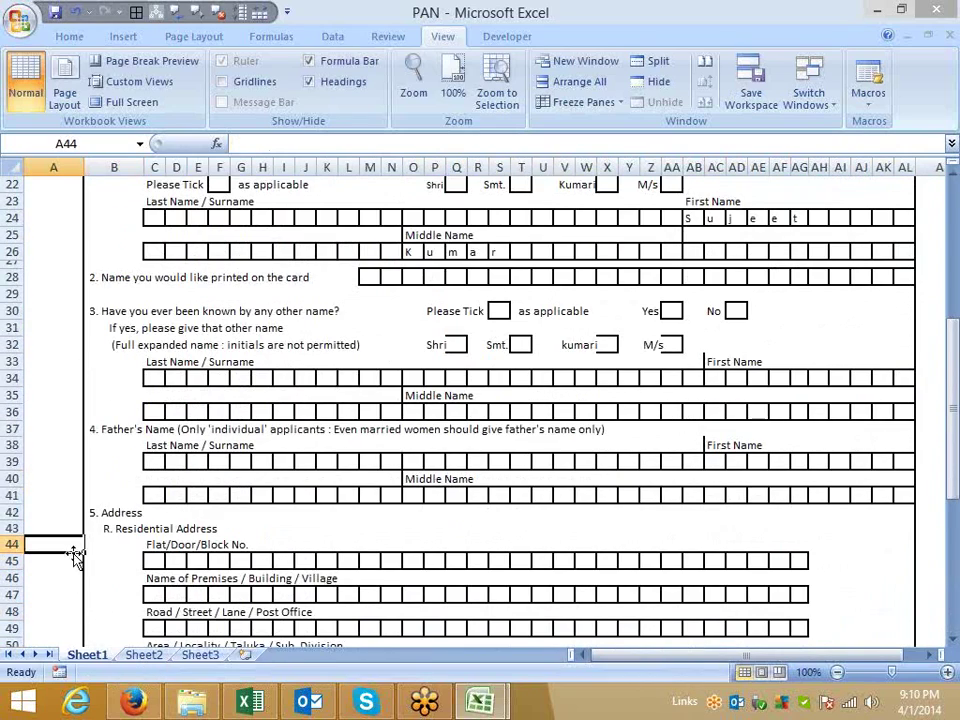
Switch to Firefox and look through the image results for advanced conditional formatting in Excel for further example ideas
{"action": "left_click", "coordinate": [133, 703]}
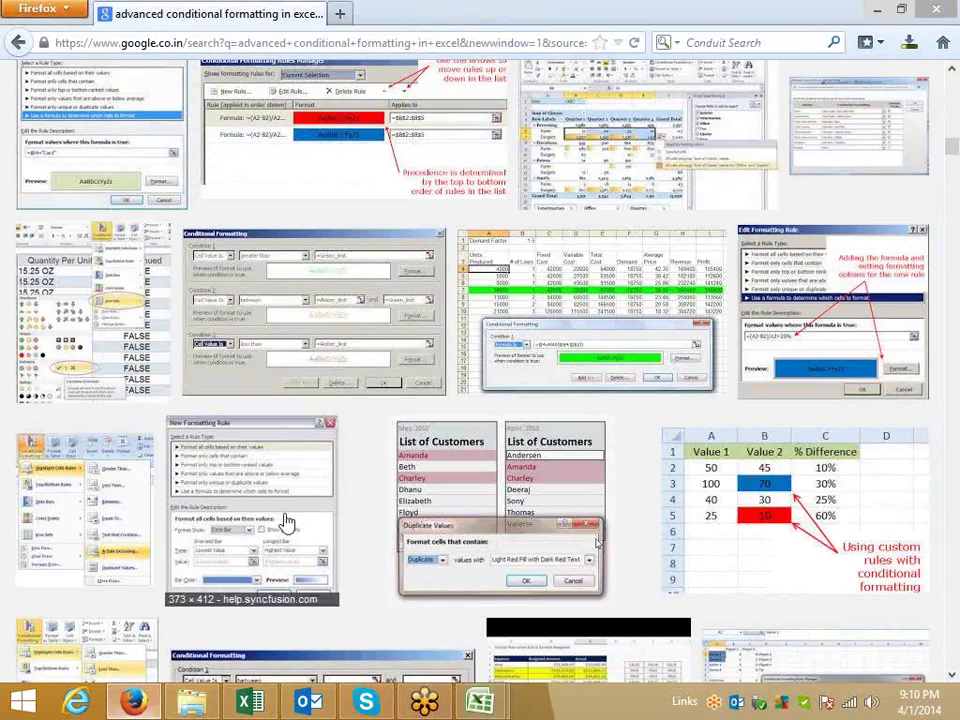
{"action": "scroll", "coordinate": [315, 626], "scroll_direction": "down", "scroll_amount": 8}
{"action": "scroll", "coordinate": [315, 562], "scroll_direction": "down", "scroll_amount": 3}
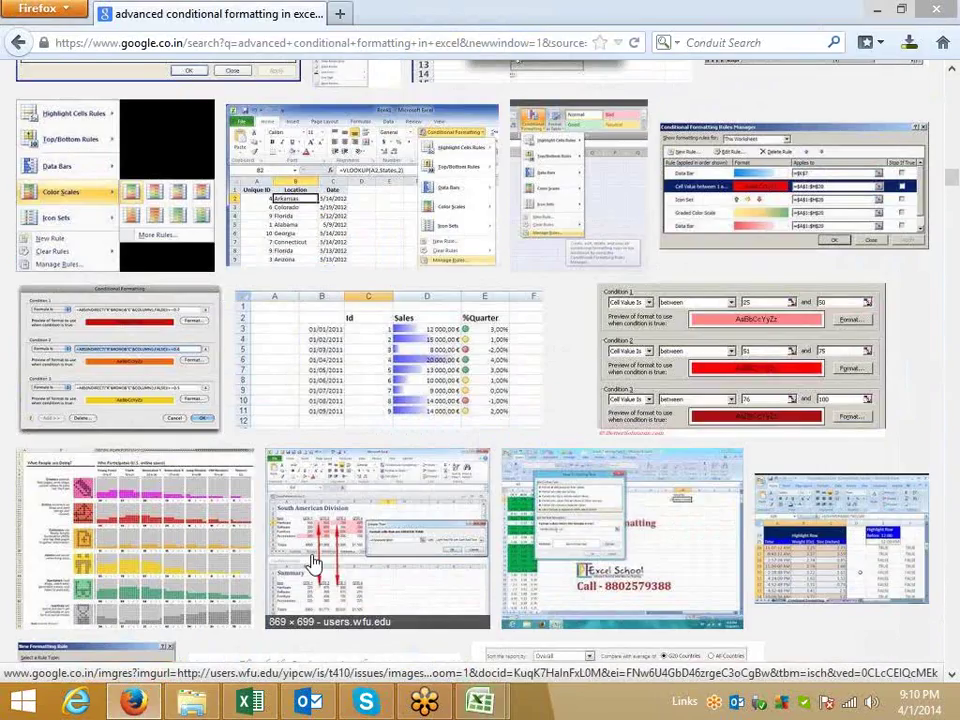
{"action": "scroll", "coordinate": [315, 562], "scroll_direction": "down", "scroll_amount": 8}
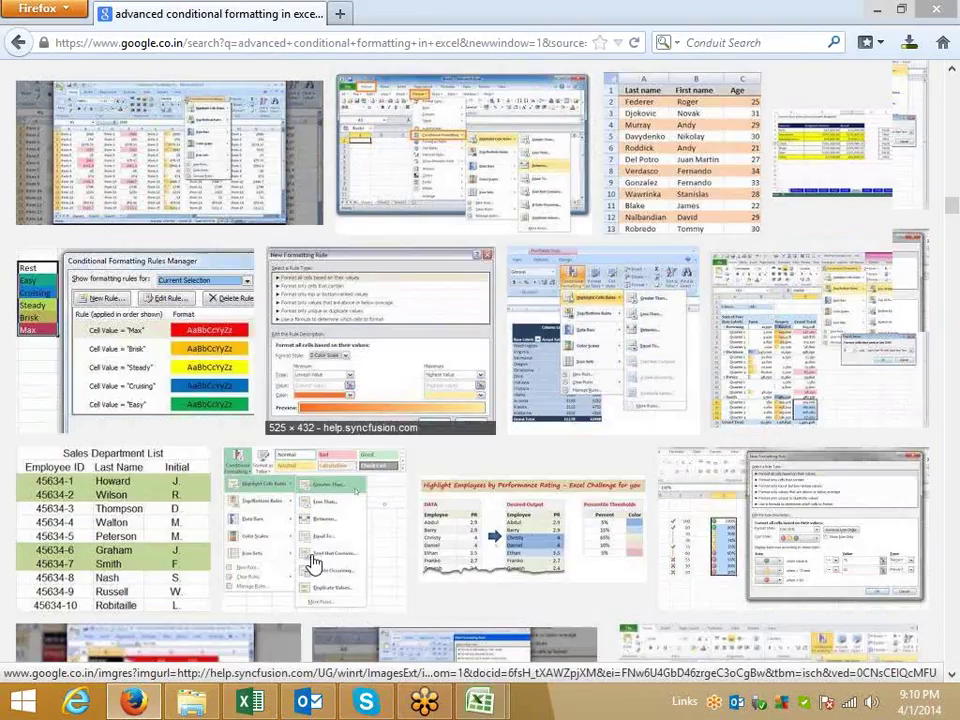
{"action": "scroll", "coordinate": [314, 563], "scroll_direction": "down", "scroll_amount": 10}
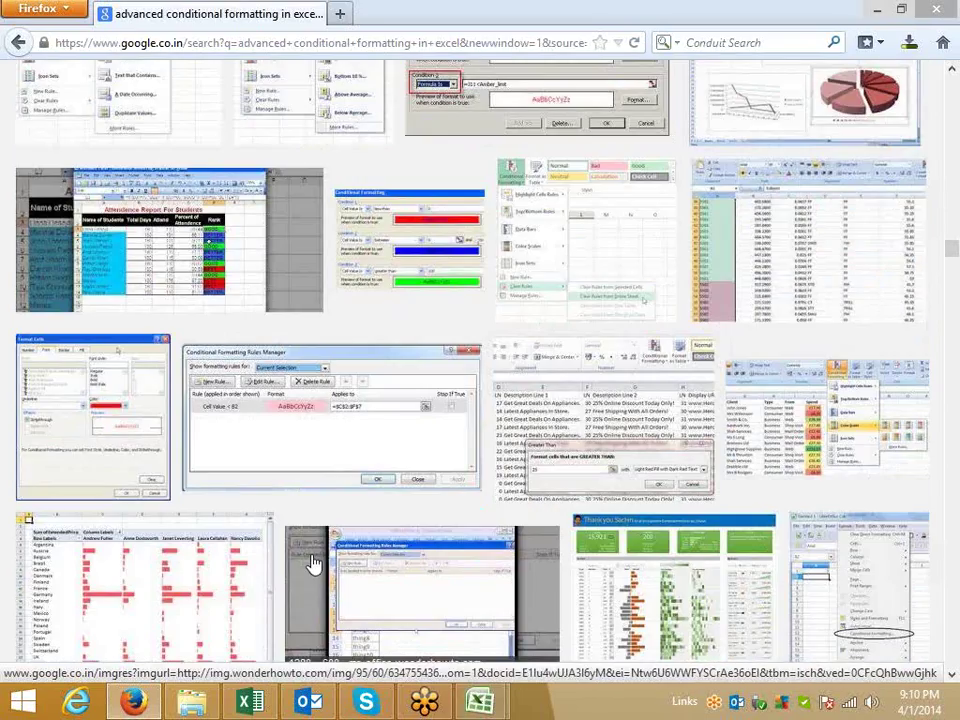
{"action": "scroll", "coordinate": [314, 563], "scroll_direction": "down", "scroll_amount": 10}
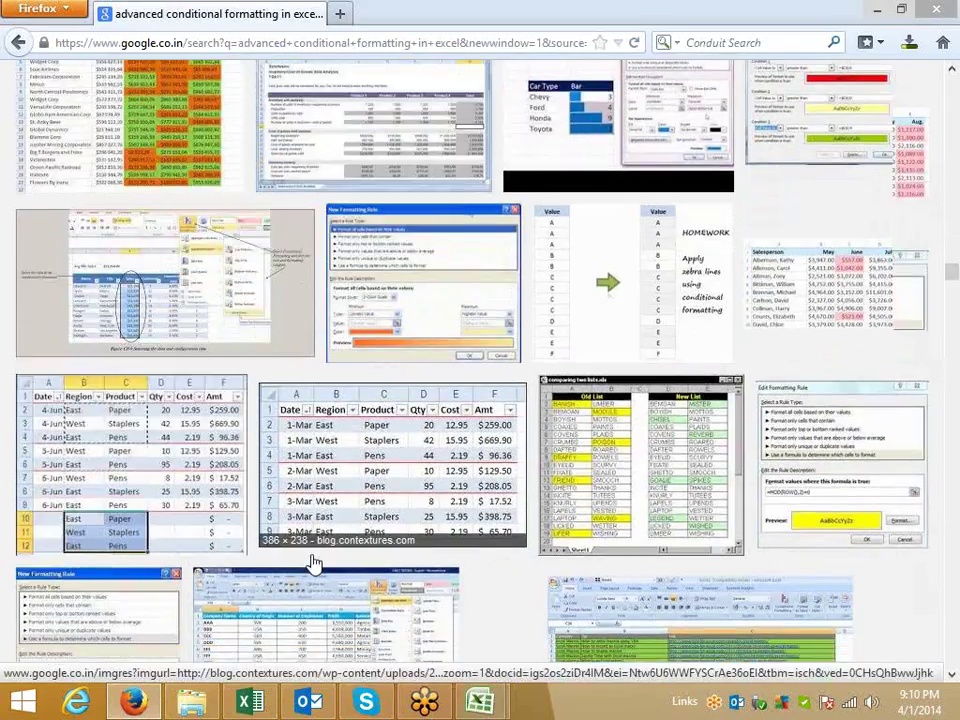
{"action": "scroll", "coordinate": [314, 563], "scroll_direction": "down", "scroll_amount": 10}
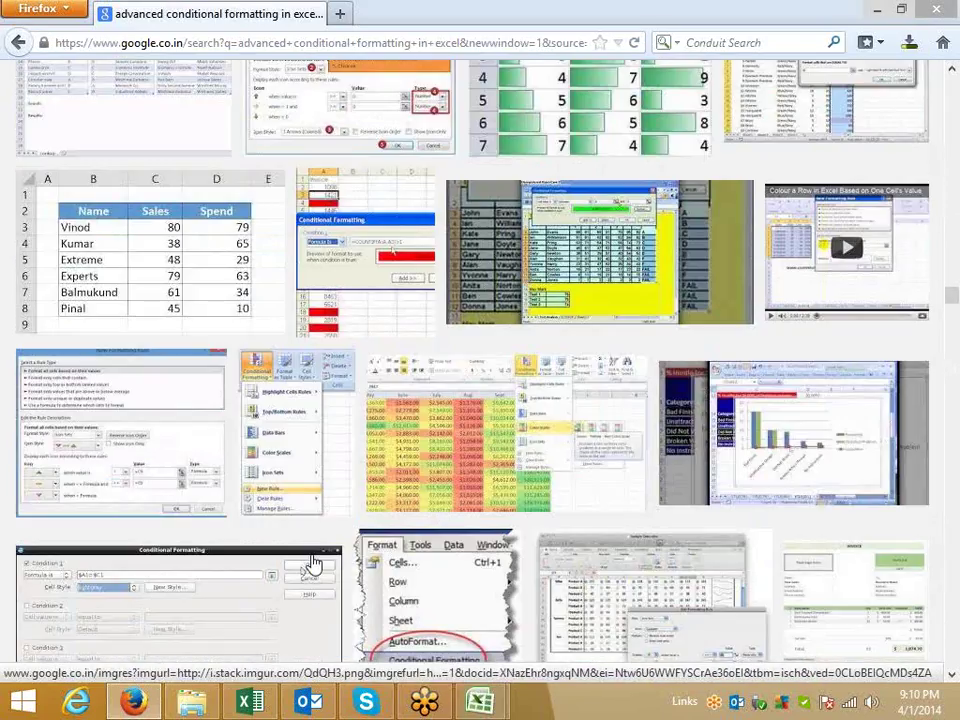
{"action": "scroll", "coordinate": [314, 563], "scroll_direction": "down", "scroll_amount": 10}
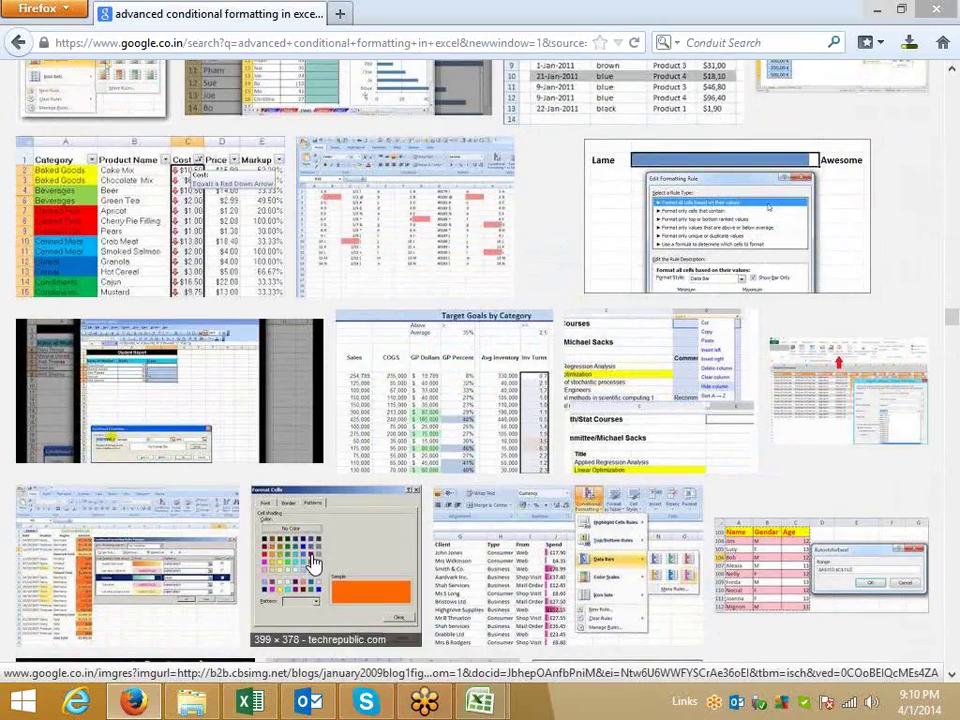
{"action": "scroll", "coordinate": [314, 563], "scroll_direction": "down", "scroll_amount": 10}
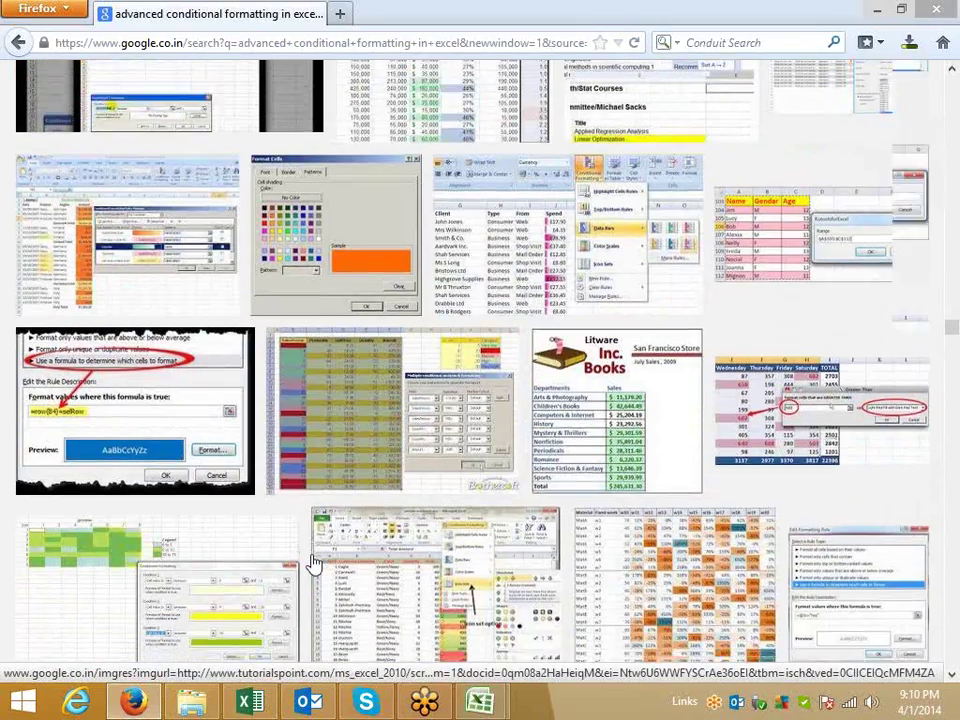
{"action": "scroll", "coordinate": [314, 563], "scroll_direction": "down", "scroll_amount": 10}
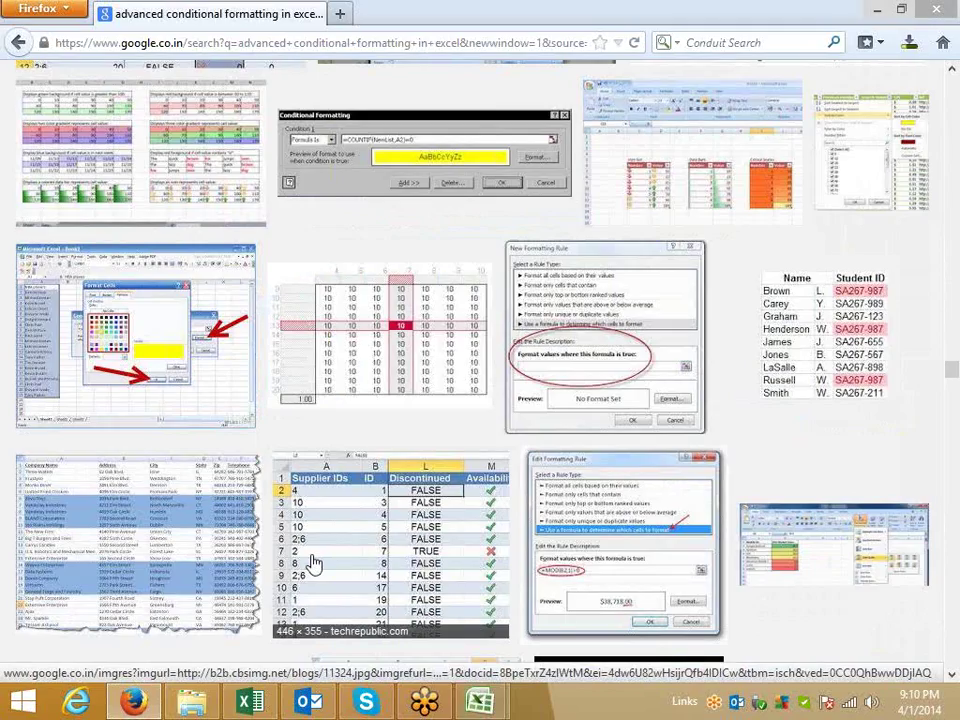
{"action": "scroll", "coordinate": [314, 563], "scroll_direction": "down", "scroll_amount": 10}
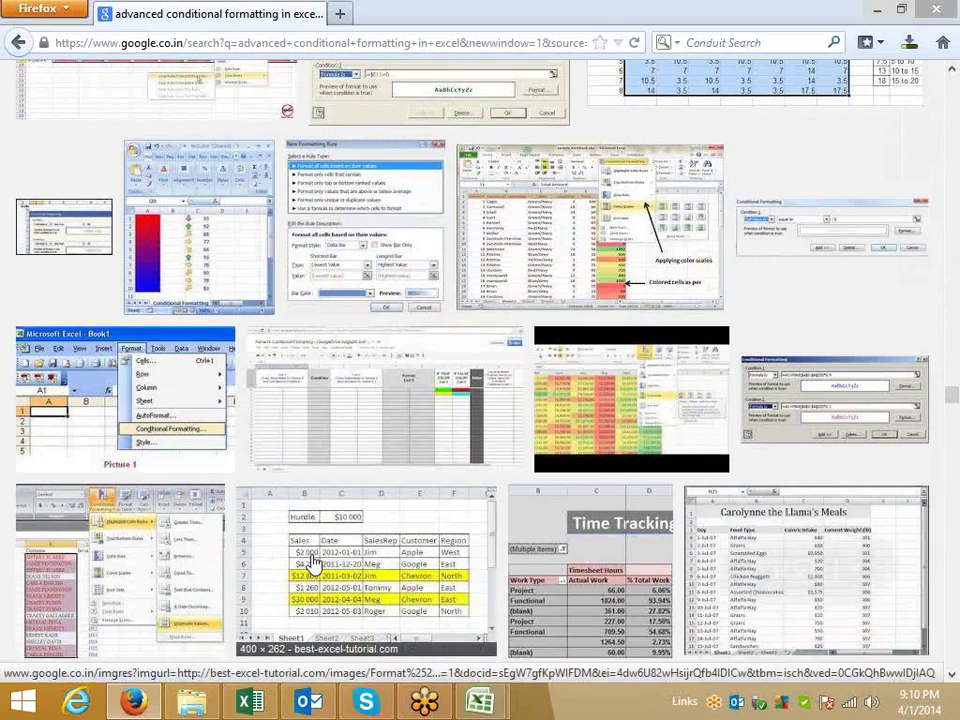
{"action": "scroll", "coordinate": [314, 563], "scroll_direction": "down", "scroll_amount": 10}
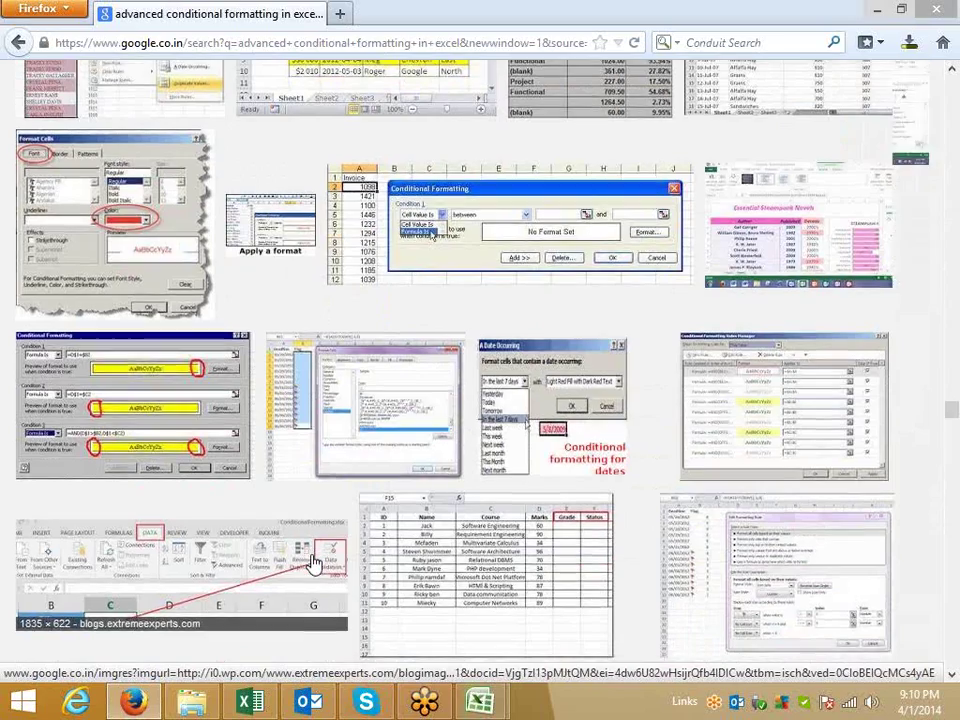
{"action": "scroll", "coordinate": [314, 563], "scroll_direction": "down", "scroll_amount": 10}
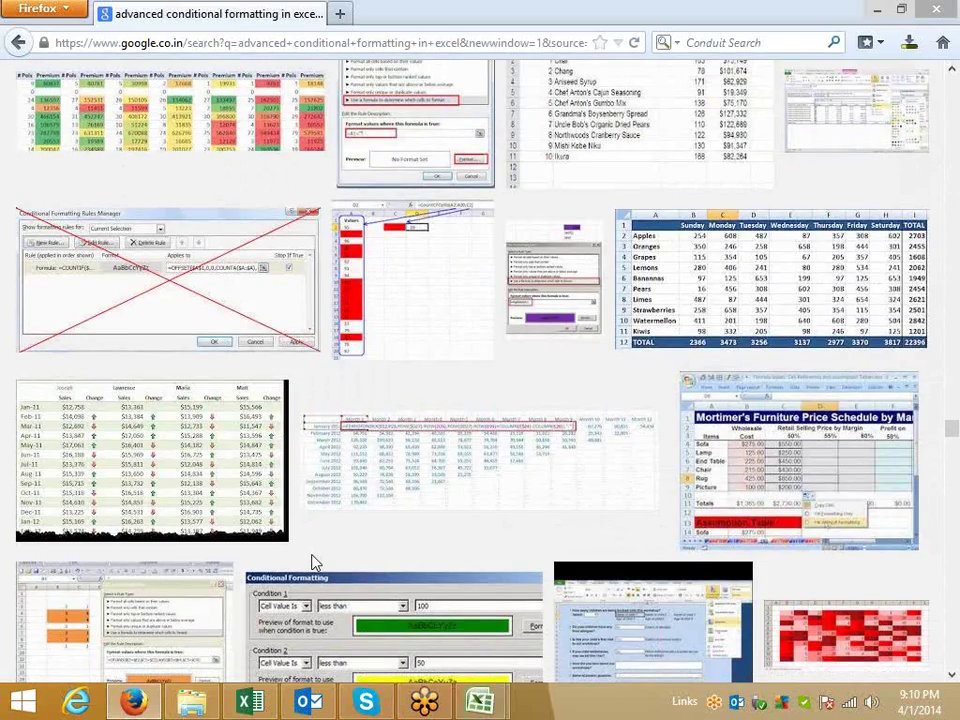
{"action": "scroll", "coordinate": [314, 563], "scroll_direction": "down", "scroll_amount": 3}
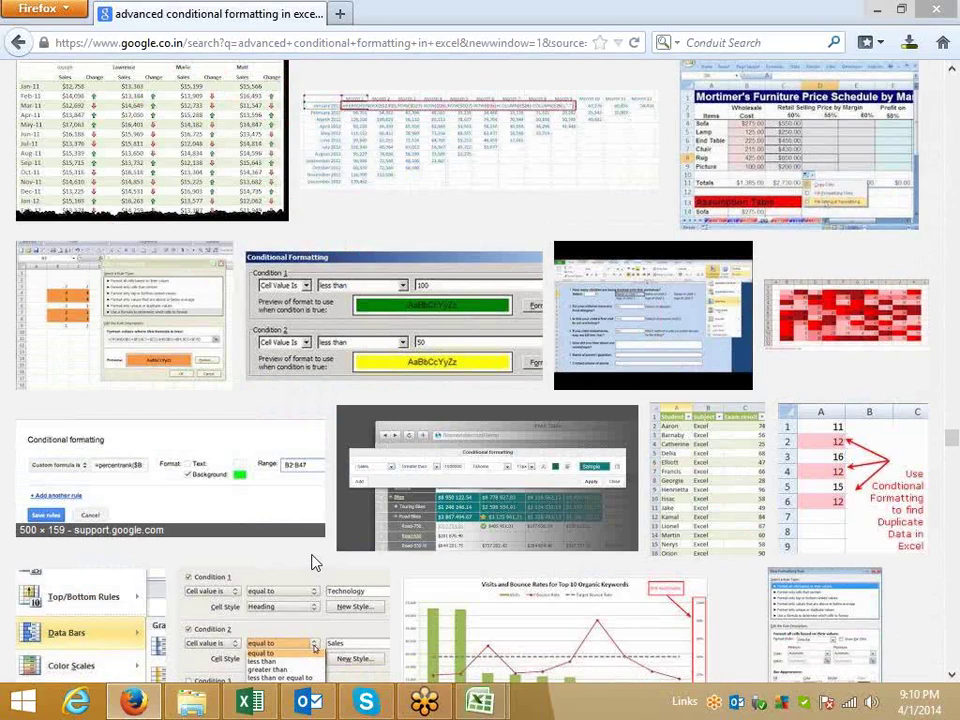
{"action": "scroll", "coordinate": [314, 563], "scroll_direction": "down", "scroll_amount": 6}
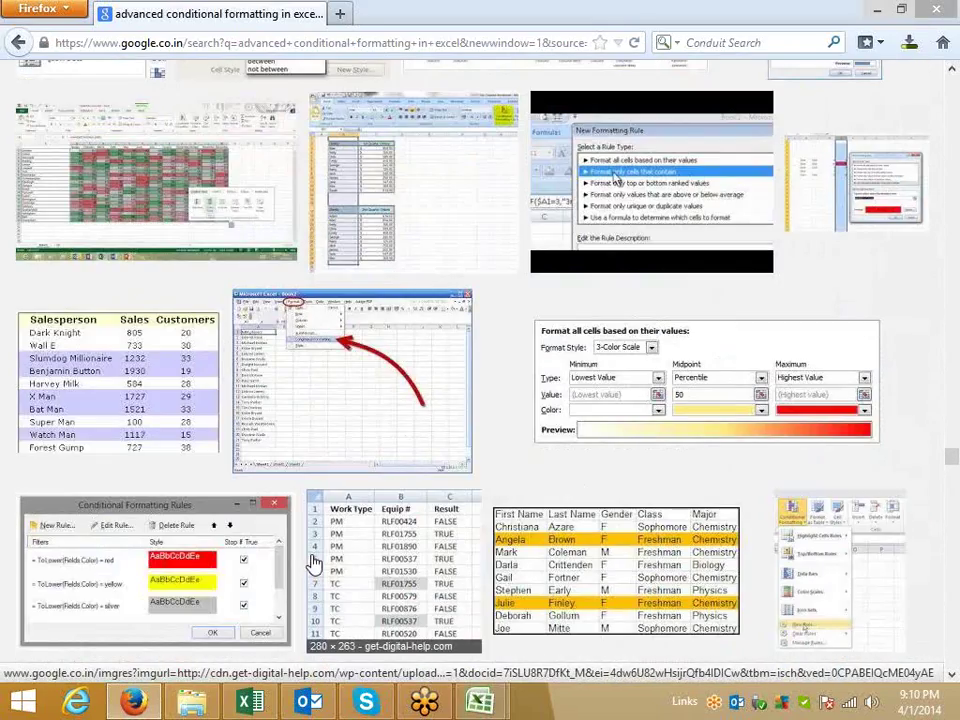
{"action": "scroll", "coordinate": [314, 563], "scroll_direction": "down", "scroll_amount": 4}
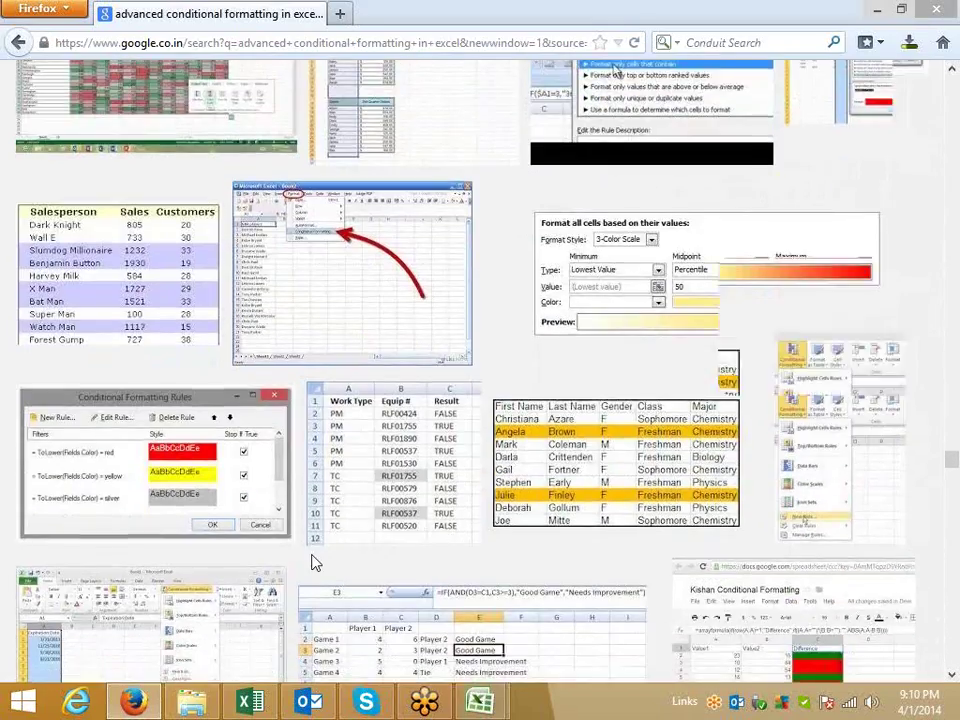
{"action": "scroll", "coordinate": [314, 563], "scroll_direction": "down", "scroll_amount": 8}
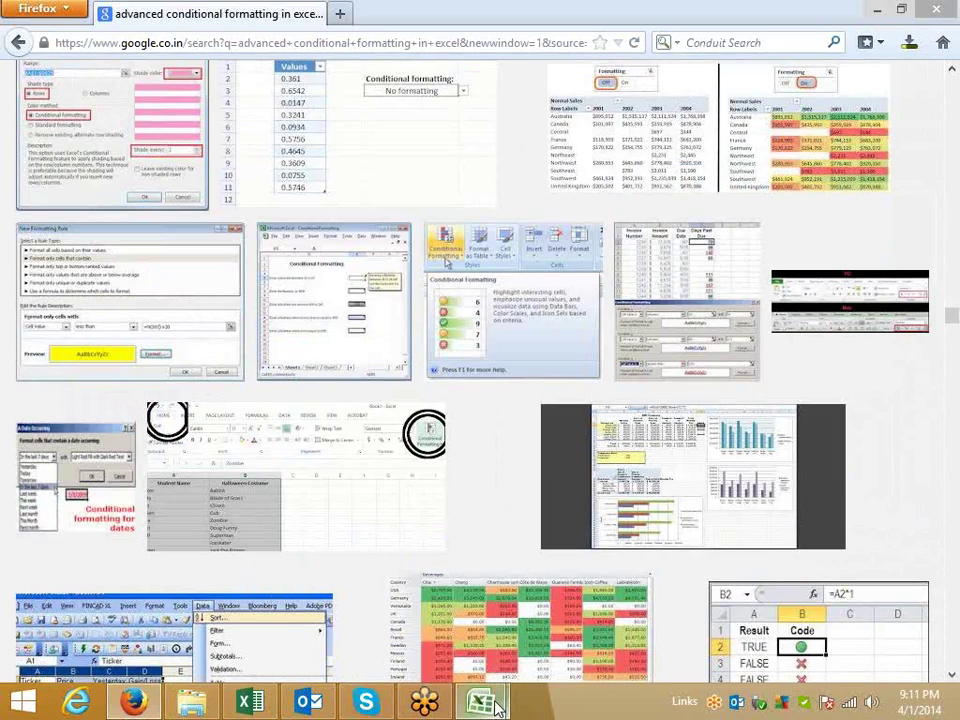
Switch to the Book1 workbook in Excel and examine the project Gantt chart on Sheet1 with its green day bars
{"action": "mouse_move", "coordinate": [482, 704]}
{"action": "left_click", "coordinate": [433, 639]}
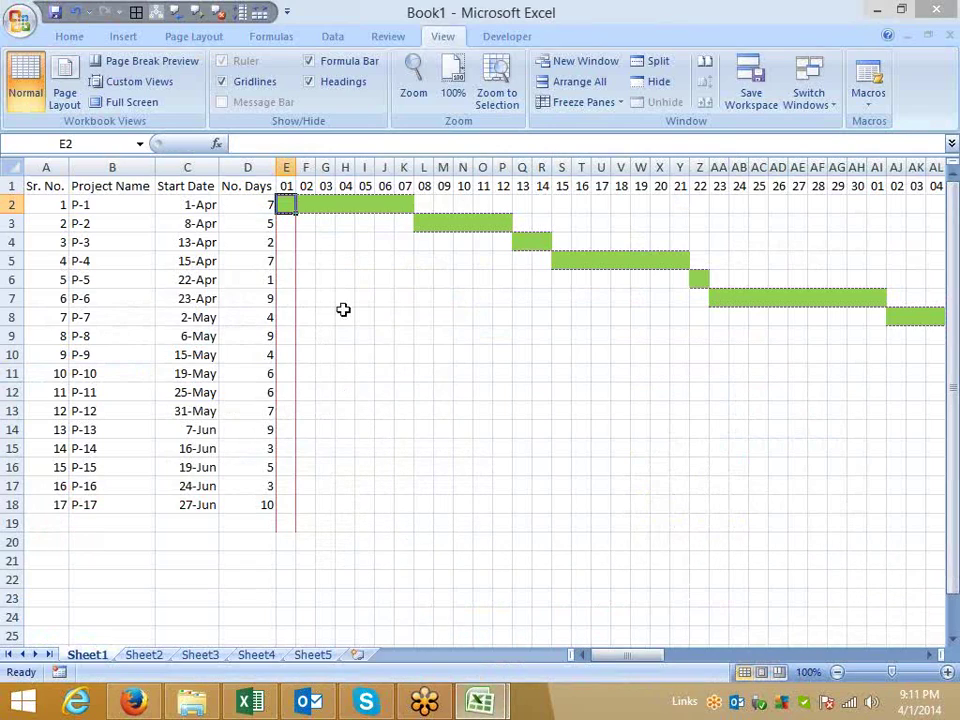
{"action": "left_click_drag", "start_coordinate": [305, 163], "coordinate": [424, 166]}
{"action": "left_click", "coordinate": [378, 256]}
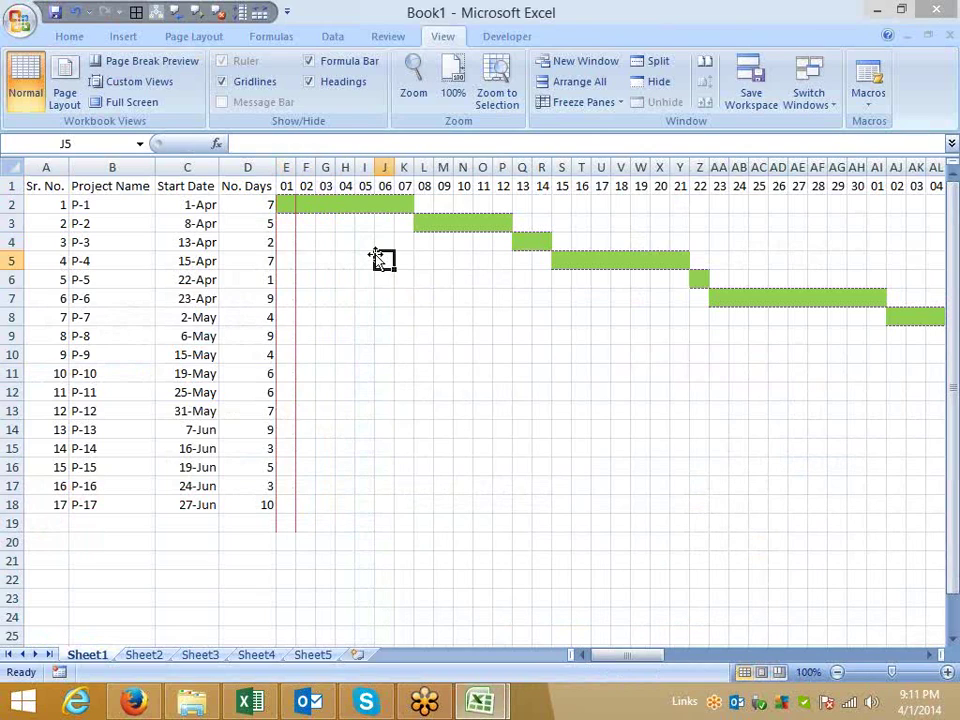
{"action": "key", "text": "Left"}
{"action": "key", "text": "Down"}
{"action": "key", "text": "Down"}
{"action": "key", "text": "Down"}
{"action": "key", "text": "Down"}
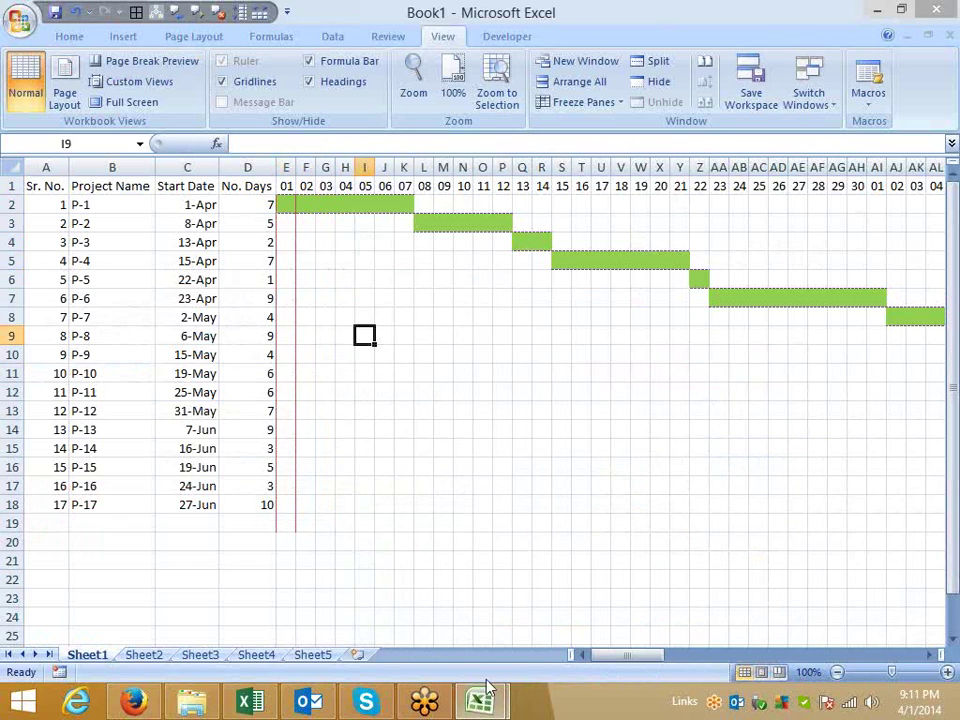
Return to Firefox and replace the image search query with "dl apply form" to search for licence application forms
{"action": "left_click", "coordinate": [140, 703]}
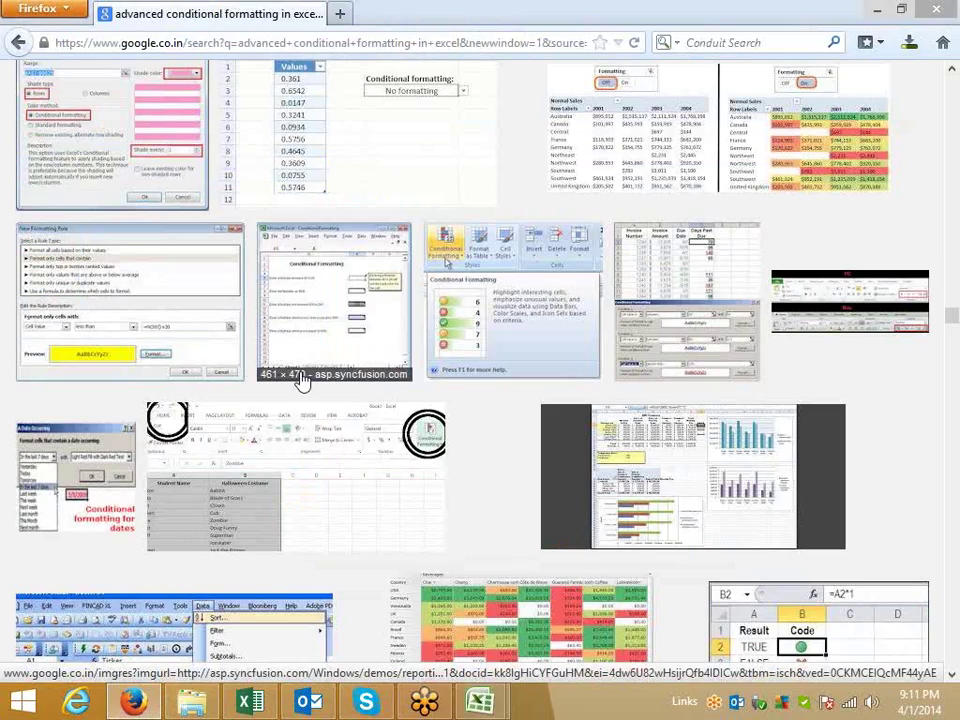
{"action": "scroll", "coordinate": [279, 336], "scroll_direction": "up", "scroll_amount": 10}
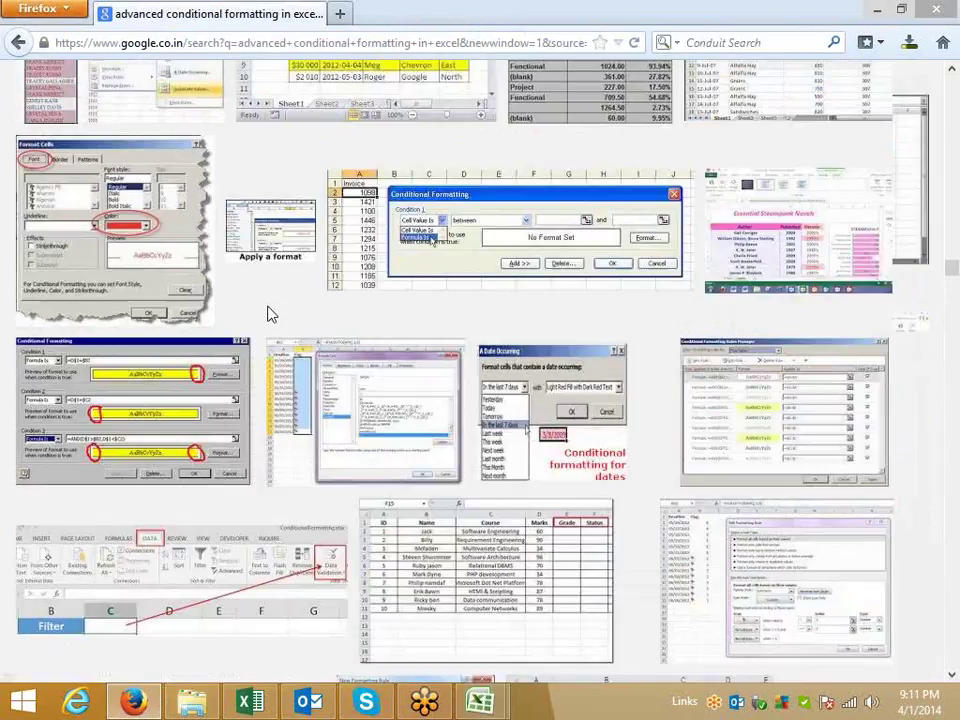
{"action": "scroll", "coordinate": [268, 314], "scroll_direction": "up", "scroll_amount": 15}
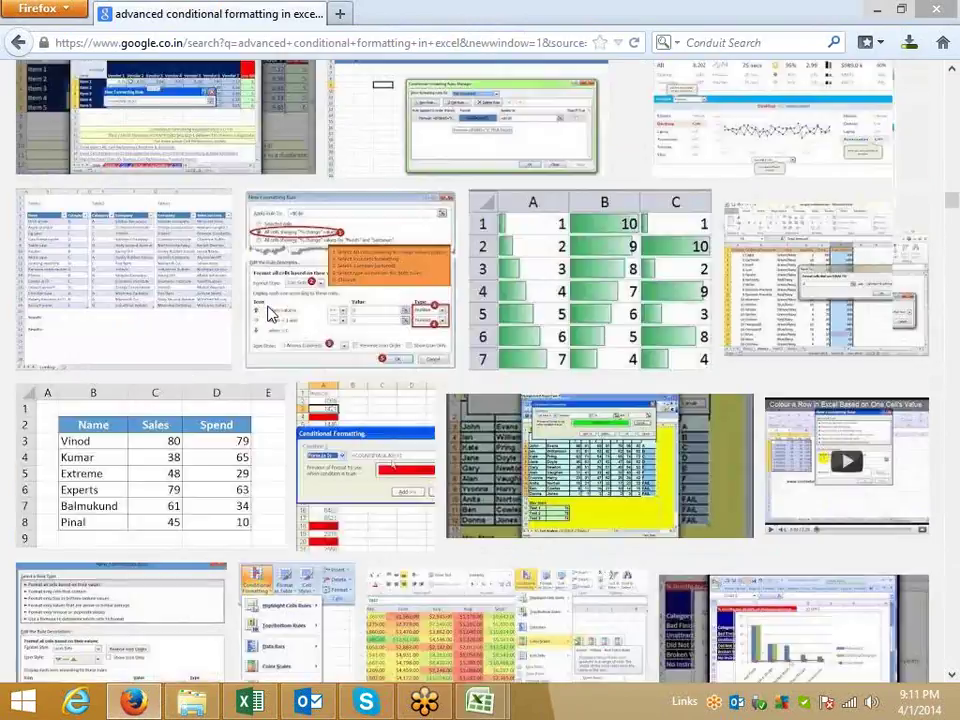
{"action": "scroll", "coordinate": [270, 313], "scroll_direction": "up", "scroll_amount": 15}
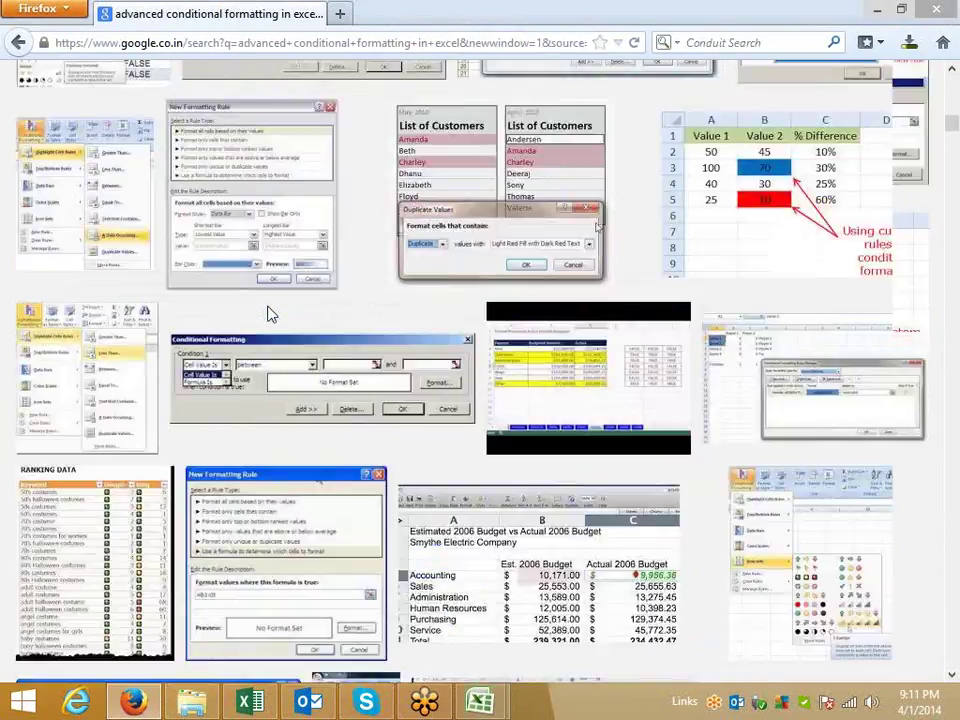
{"action": "scroll", "coordinate": [268, 314], "scroll_direction": "up", "scroll_amount": 15}
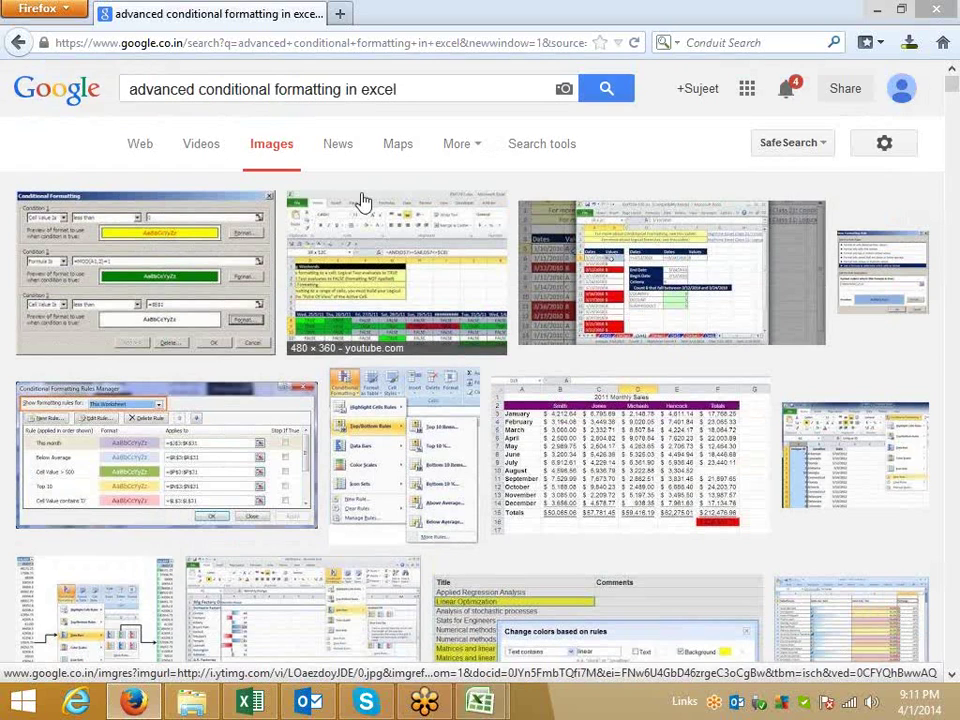
{"action": "left_click_drag", "start_coordinate": [407, 86], "coordinate": [103, 85]}
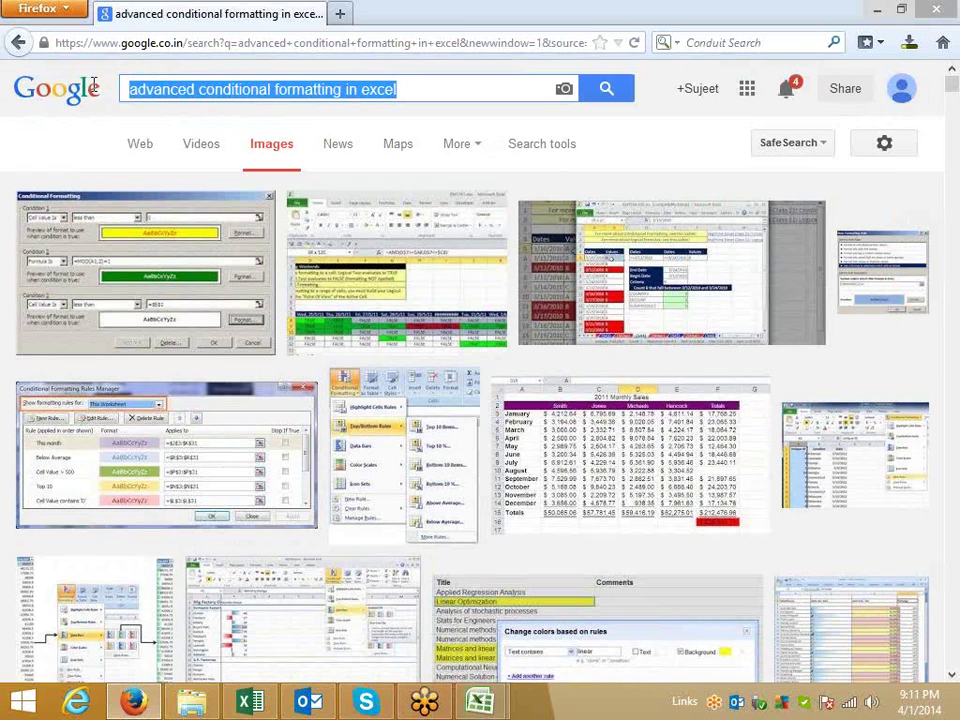
{"action": "type", "text": "DL a"}
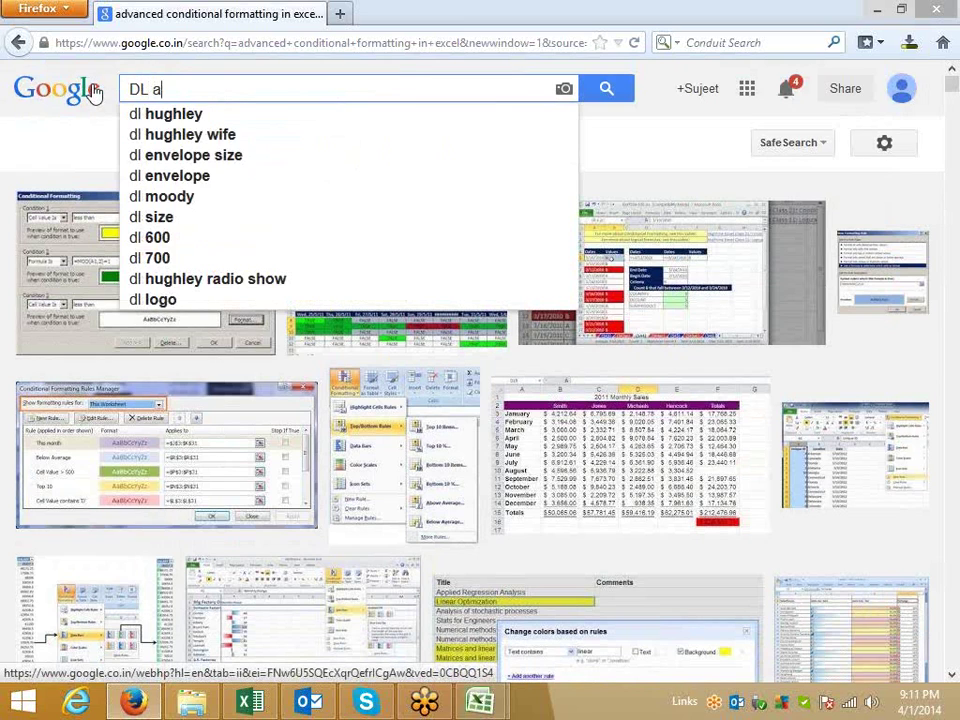
{"action": "type", "text": "pp"}
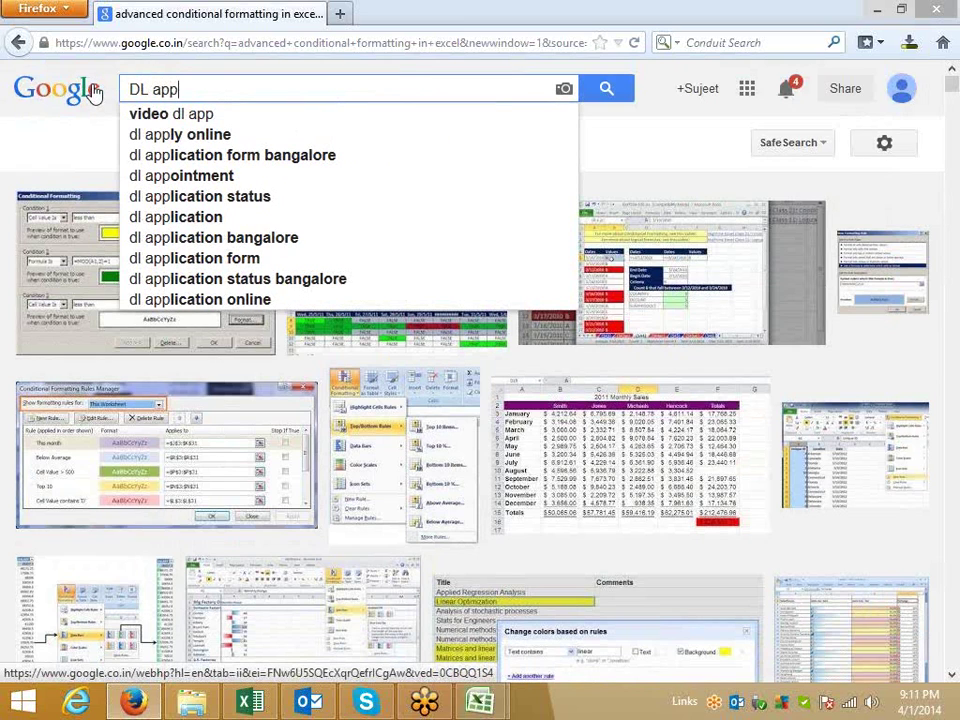
{"action": "key", "text": "Down"}
{"action": "key", "text": "Down"}
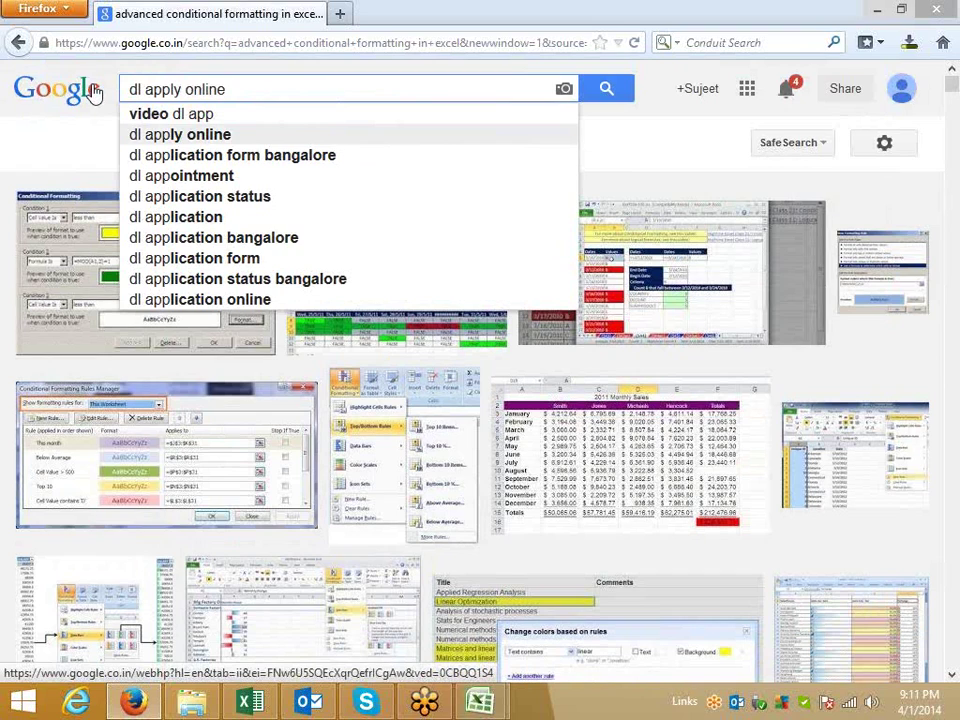
{"action": "key", "text": "BackSpace"}
{"action": "key", "text": "BackSpace"}
{"action": "key", "text": "BackSpace"}
{"action": "key", "text": "BackSpace"}
{"action": "key", "text": "BackSpace"}
{"action": "key", "text": "BackSpace"}
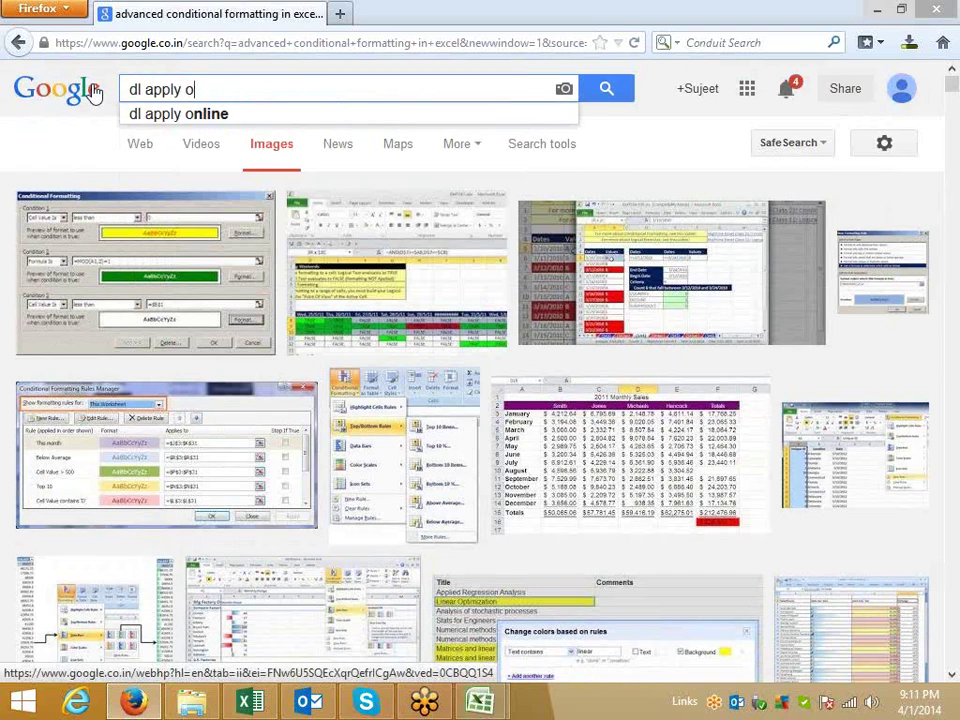
{"action": "type", "text": "for"}
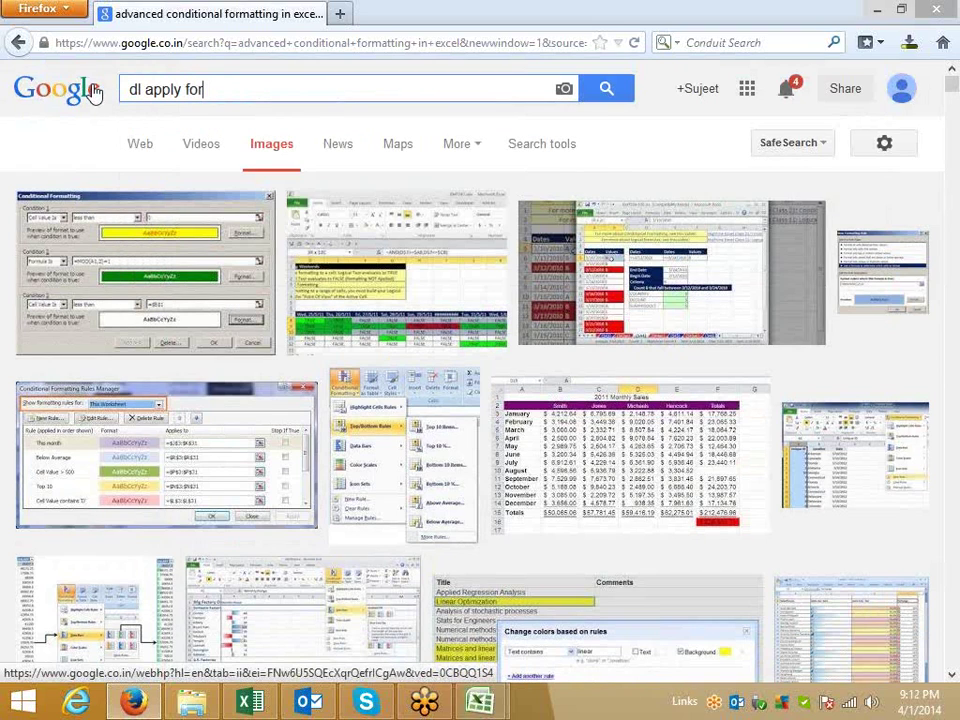
{"action": "type", "text": "m"}
{"action": "key", "text": "Return"}
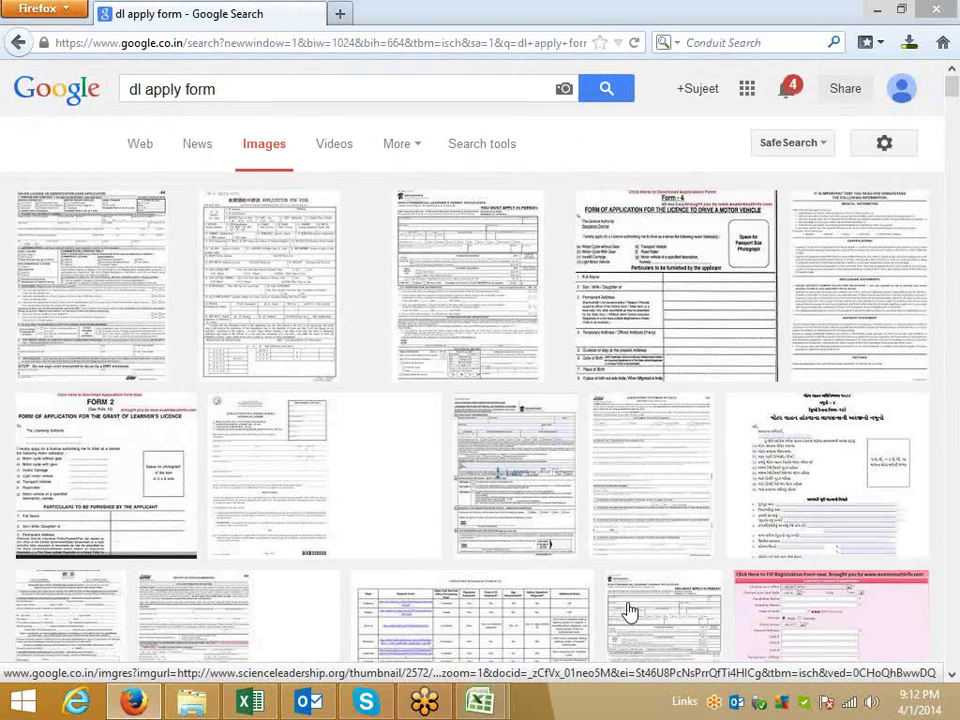
Open the preview of the Pennsylvania non-commercial learner's permit application from the image results
{"action": "scroll", "coordinate": [628, 612], "scroll_direction": "down", "scroll_amount": 2}
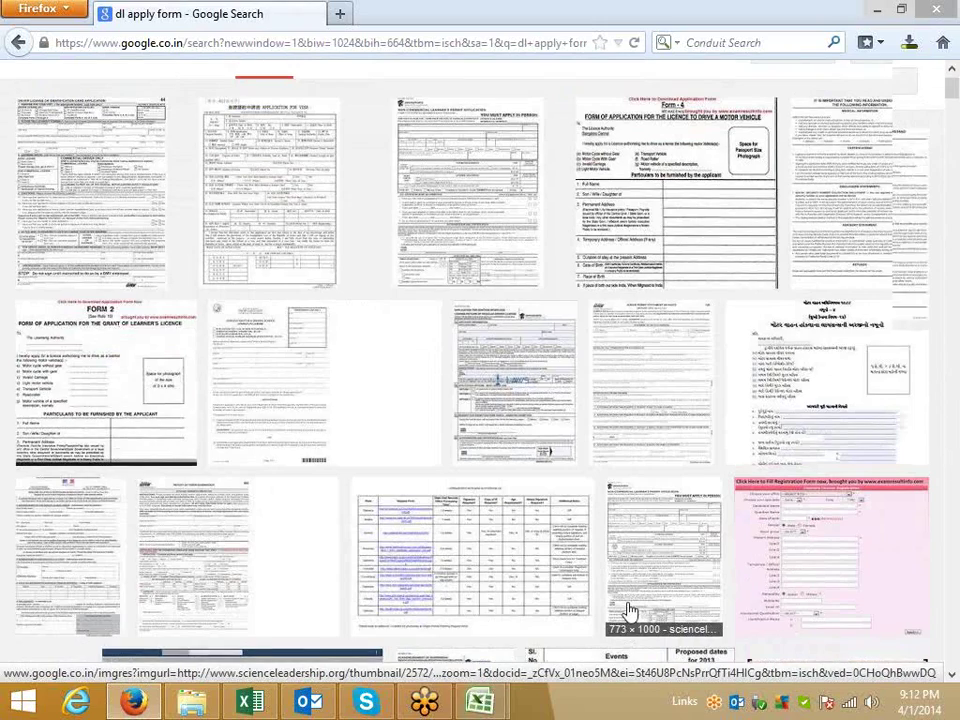
{"action": "scroll", "coordinate": [628, 610], "scroll_direction": "up", "scroll_amount": 2}
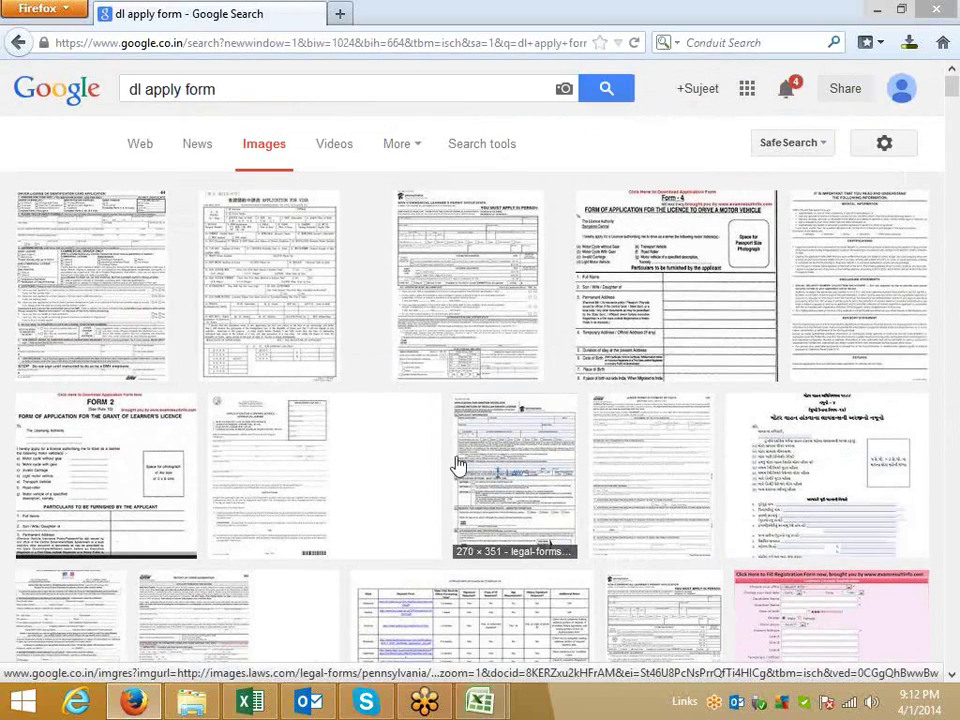
{"action": "left_click", "coordinate": [464, 318]}
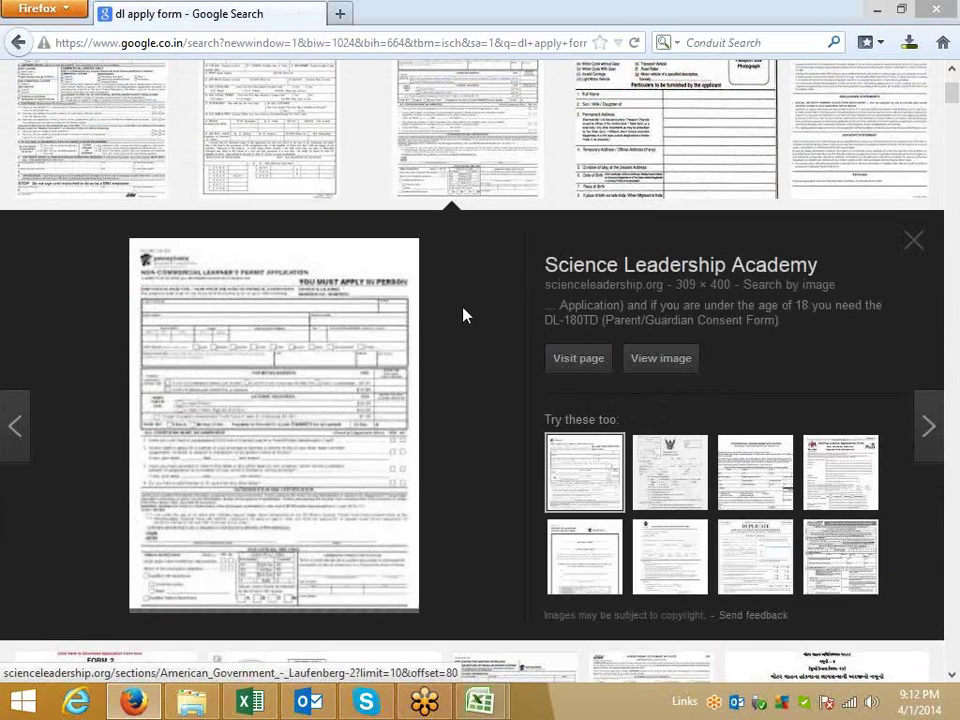
Copy the learner's permit form image and try to paste it into the open Skype chat
{"action": "right_click", "coordinate": [295, 418]}
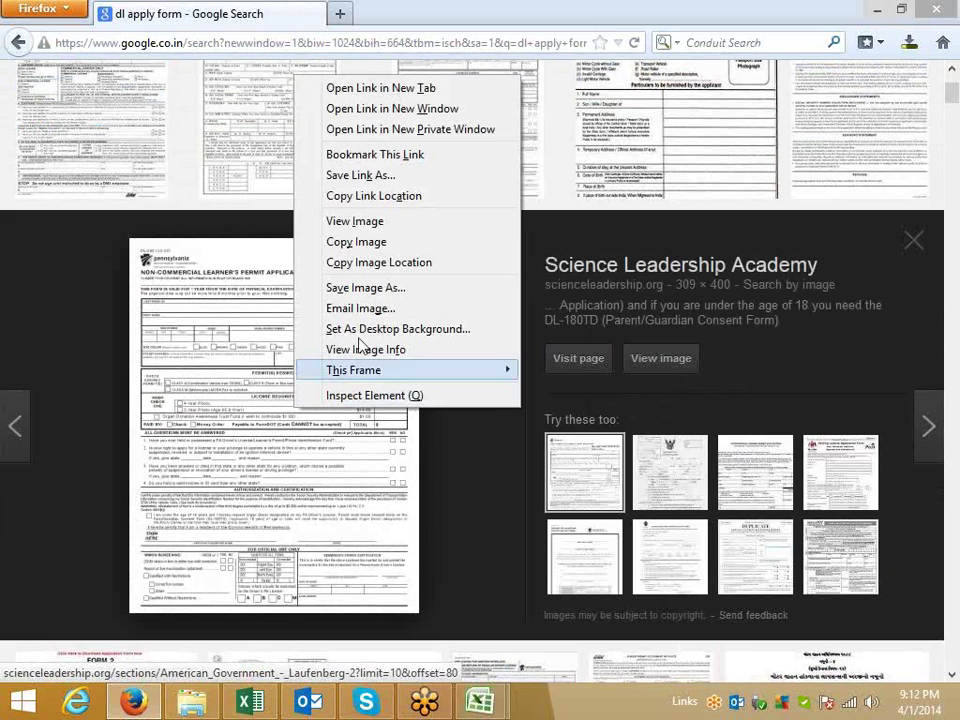
{"action": "left_click", "coordinate": [362, 243]}
{"action": "left_click", "coordinate": [366, 702]}
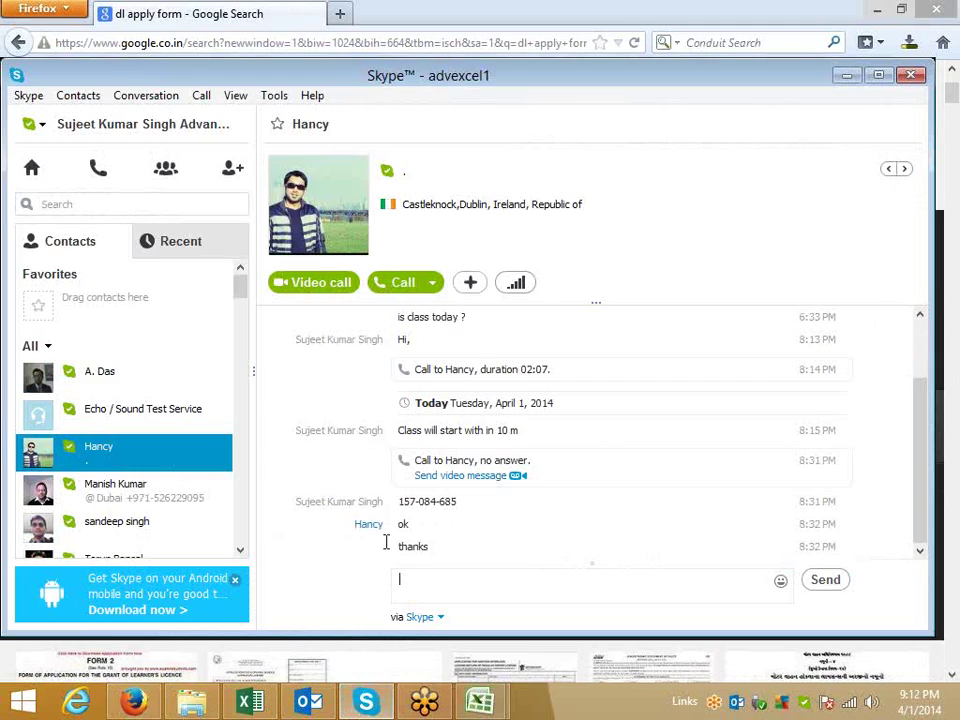
{"action": "right_click", "coordinate": [412, 590]}
{"action": "left_click", "coordinate": [326, 640]}
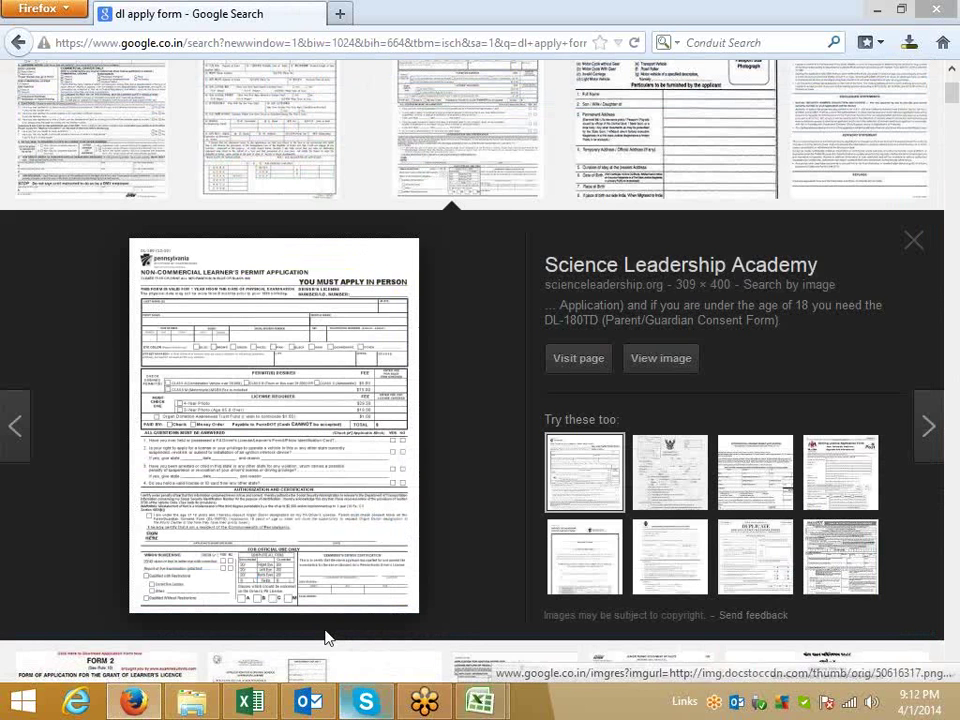
Save the previewed learner's permit form image to the Desktop as 400x400
{"action": "right_click", "coordinate": [305, 482]}
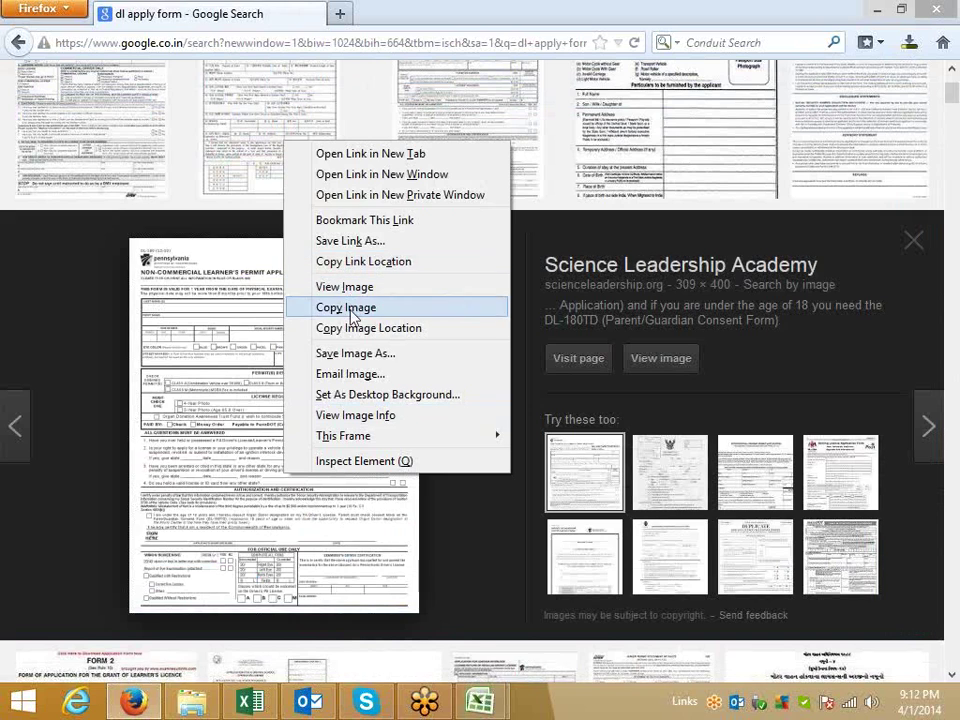
{"action": "left_click", "coordinate": [367, 357]}
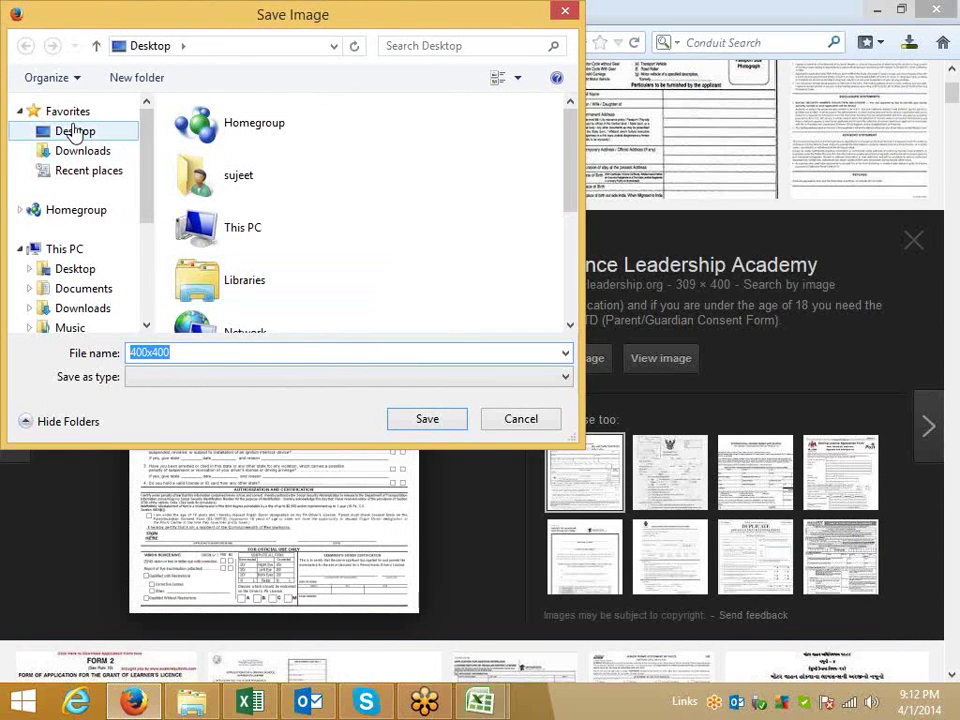
{"action": "left_click", "coordinate": [426, 420]}
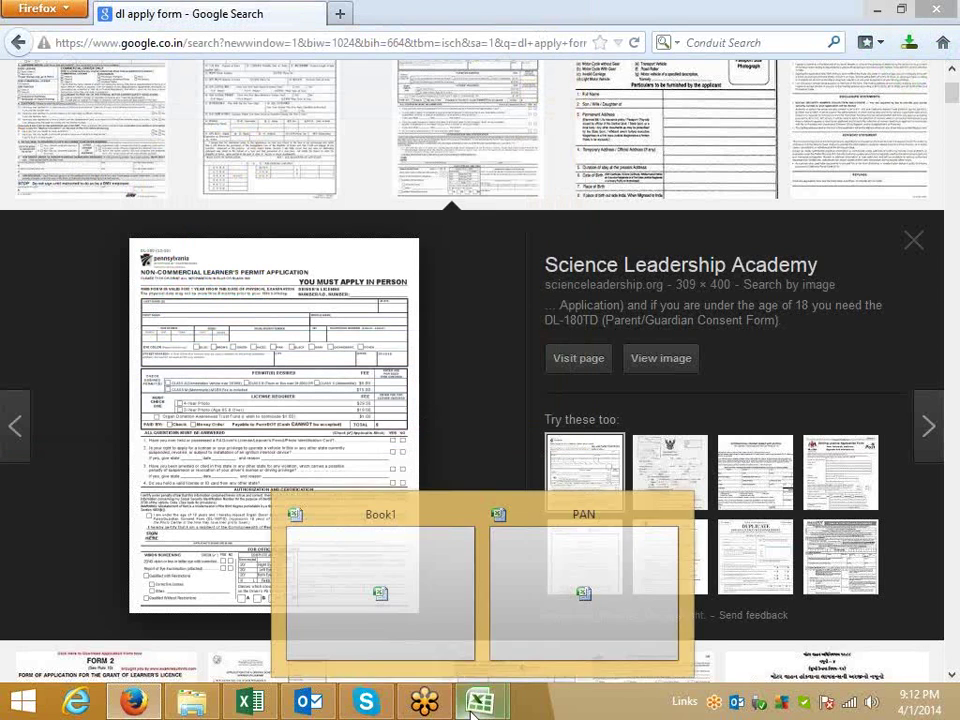
{"action": "left_click", "coordinate": [370, 707]}
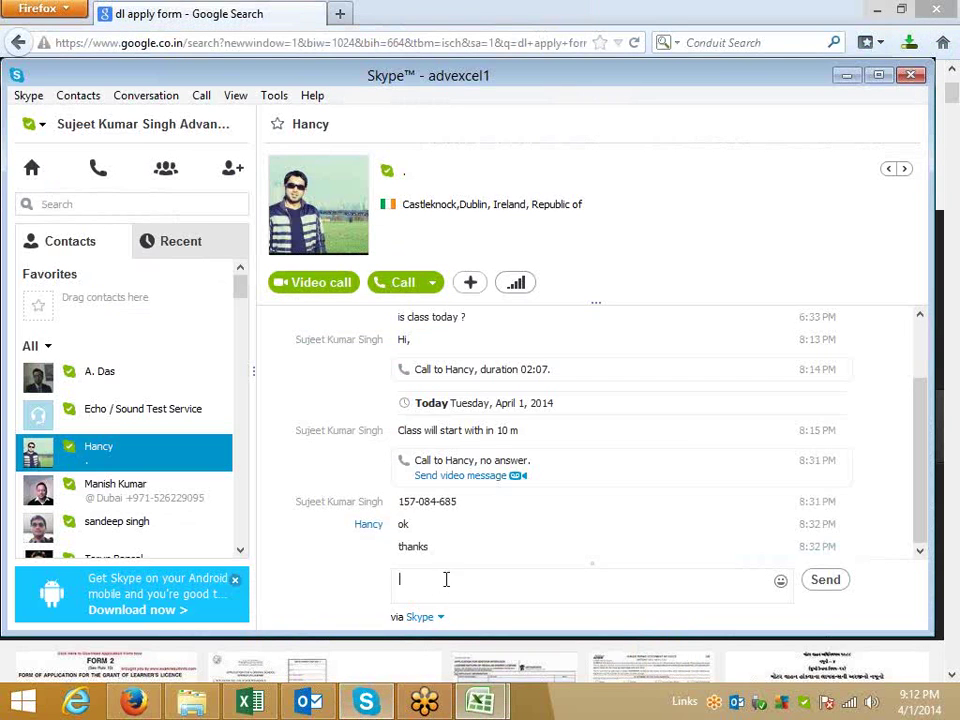
{"action": "key", "text": "super+d"}
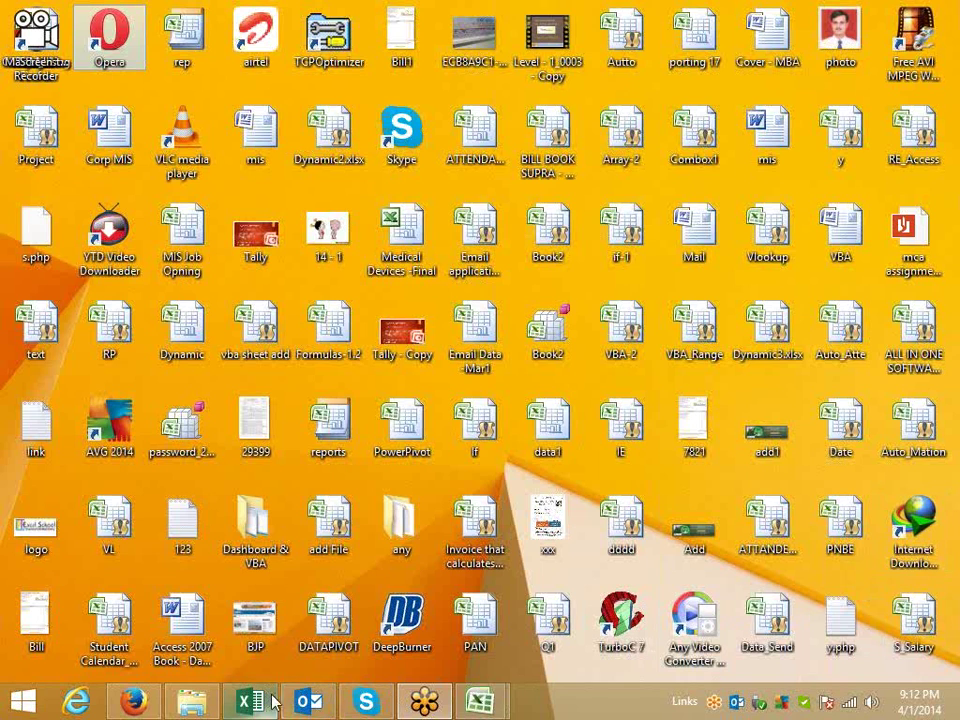
{"action": "left_click", "coordinate": [368, 704]}
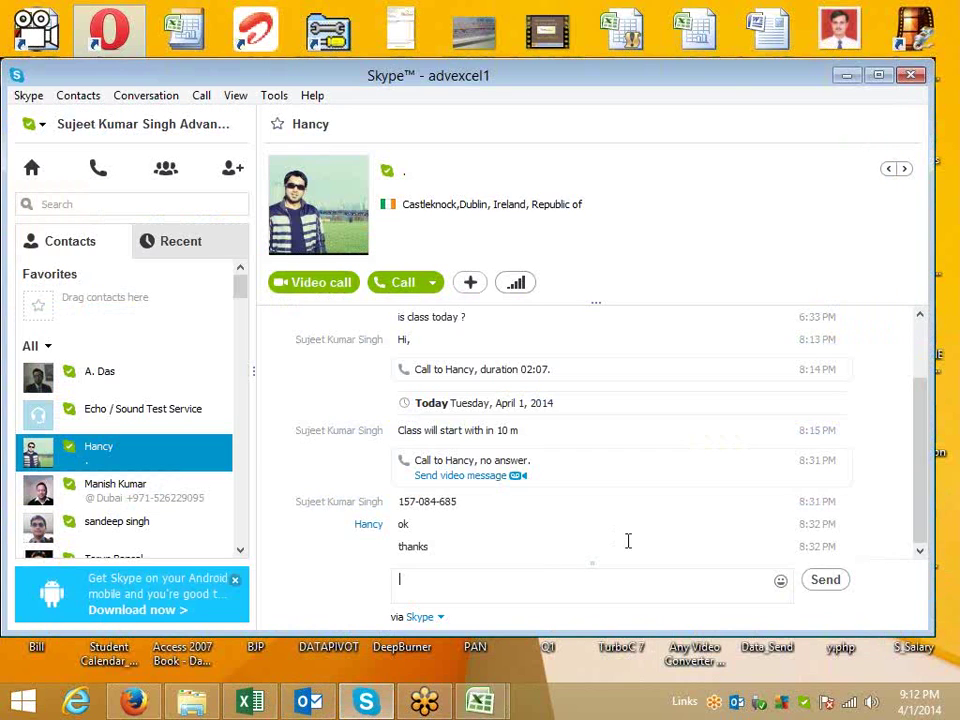
{"action": "right_click", "coordinate": [472, 597]}
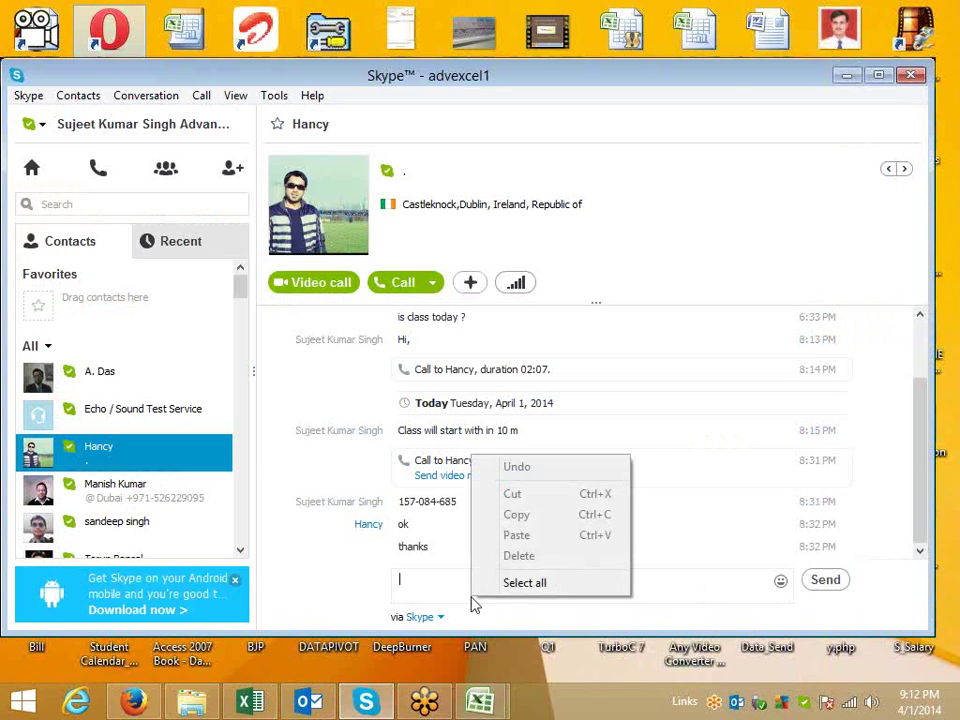
{"action": "left_click", "coordinate": [439, 620]}
{"action": "left_click", "coordinate": [439, 620]}
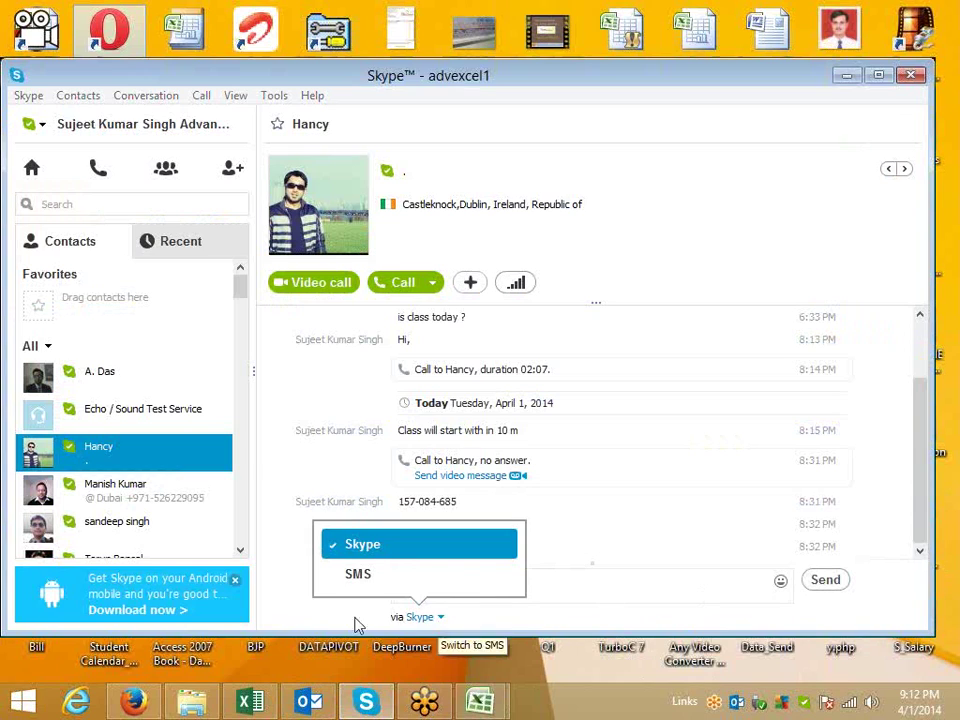
{"action": "left_click", "coordinate": [337, 616]}
{"action": "left_click", "coordinate": [442, 587]}
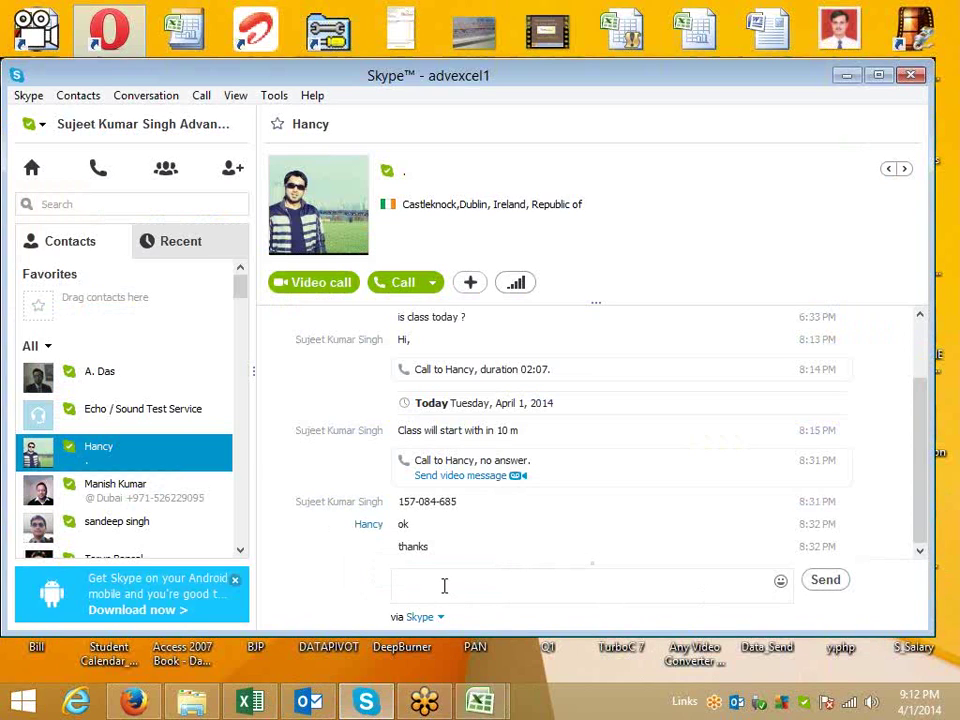
{"action": "left_click", "coordinate": [924, 515]}
{"action": "key", "text": "super+d"}
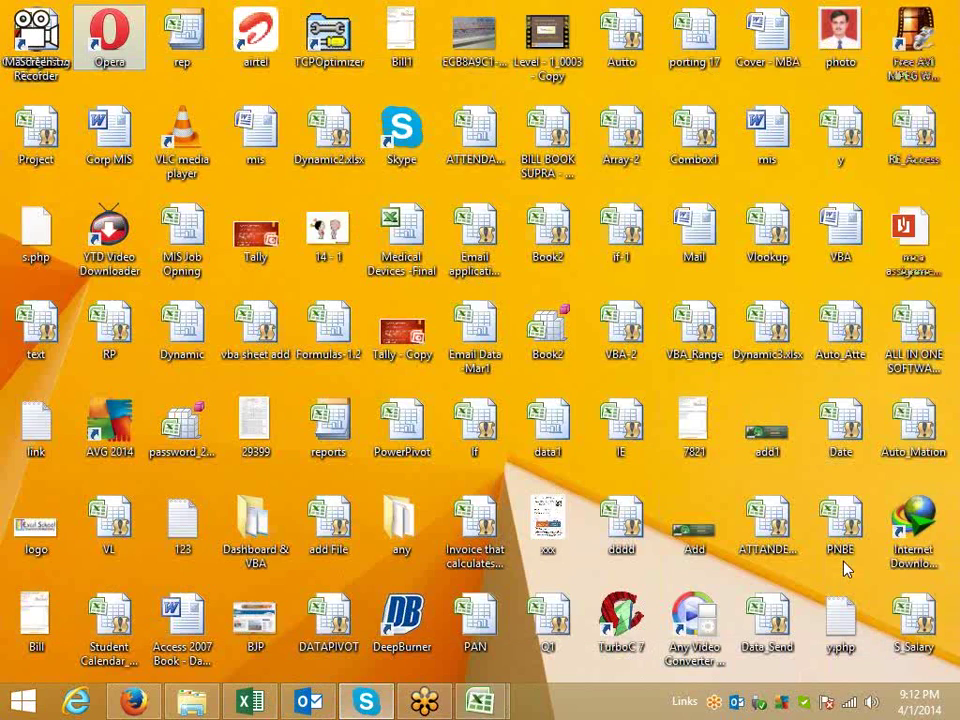
Switch to File Explorer and send the 400x400 image from the Desktop folder to the contact in the open Skype chat
{"action": "left_click", "coordinate": [196, 706]}
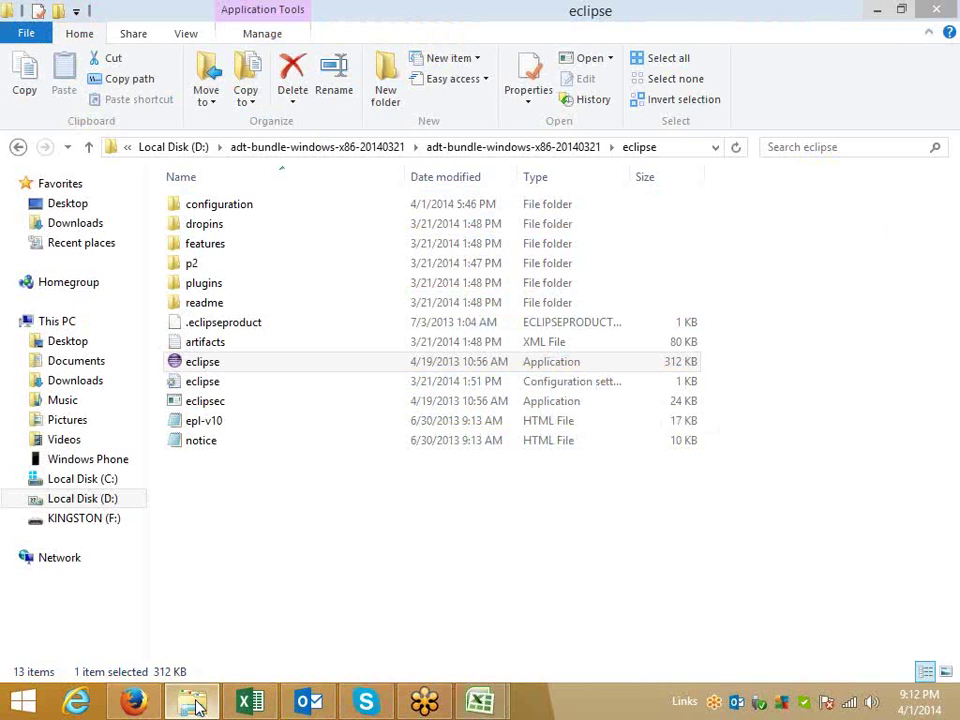
{"action": "left_click", "coordinate": [86, 342]}
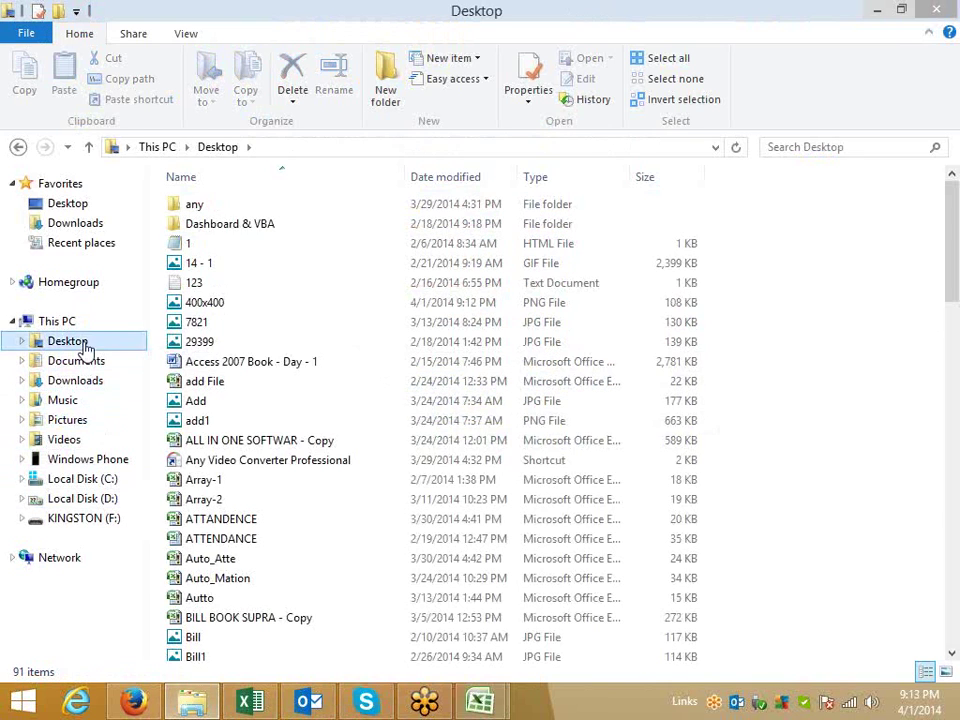
{"action": "left_click", "coordinate": [257, 447]}
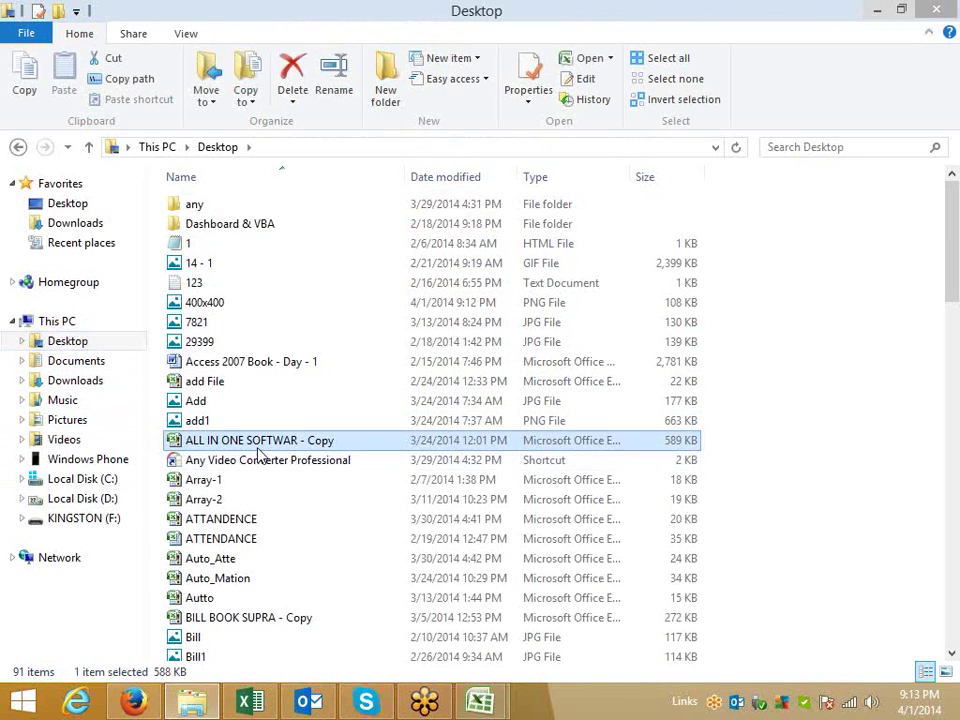
{"action": "left_click", "coordinate": [224, 304]}
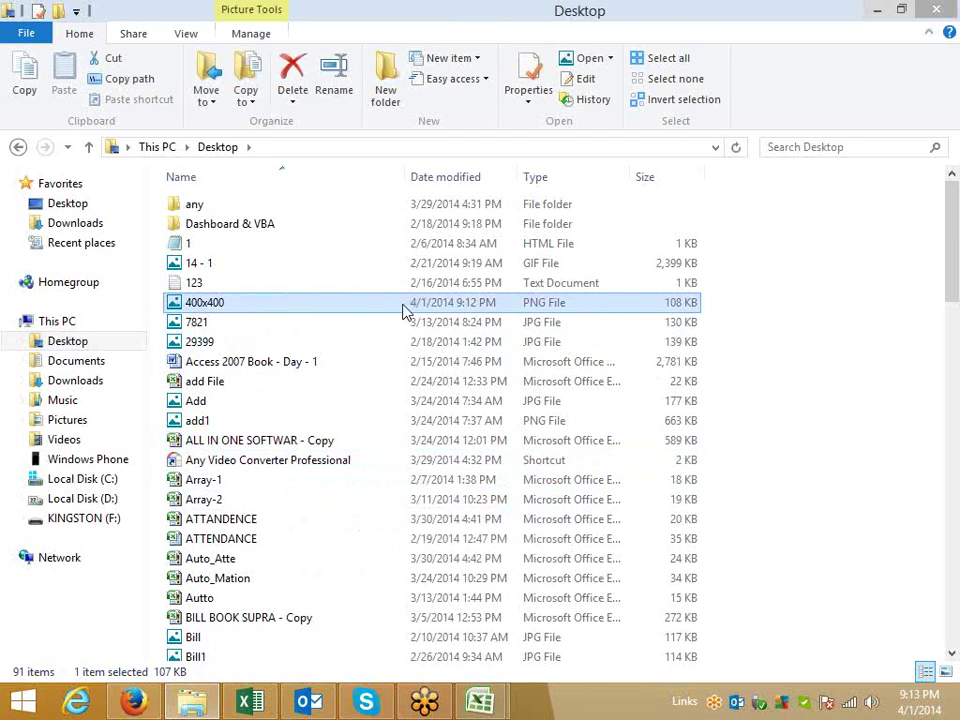
{"action": "left_click_drag", "start_coordinate": [380, 313], "coordinate": [433, 594]}
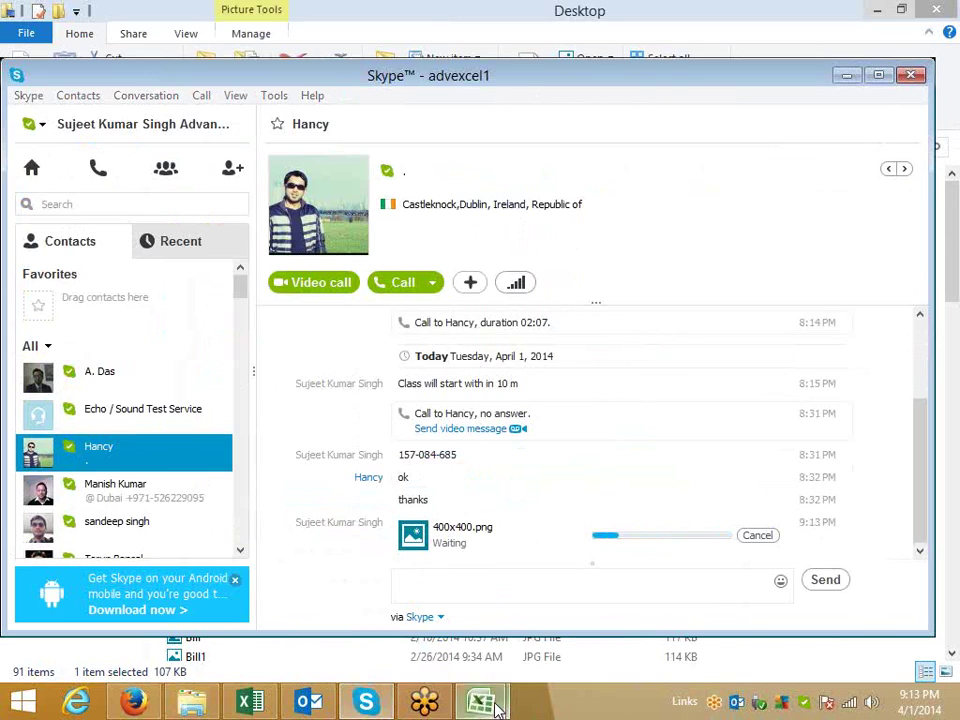
Switch to the Book1 workbook in Excel and save it to the Desktop as the macro-enabled workbook Pro1
{"action": "mouse_move", "coordinate": [497, 708]}
{"action": "left_click", "coordinate": [408, 630]}
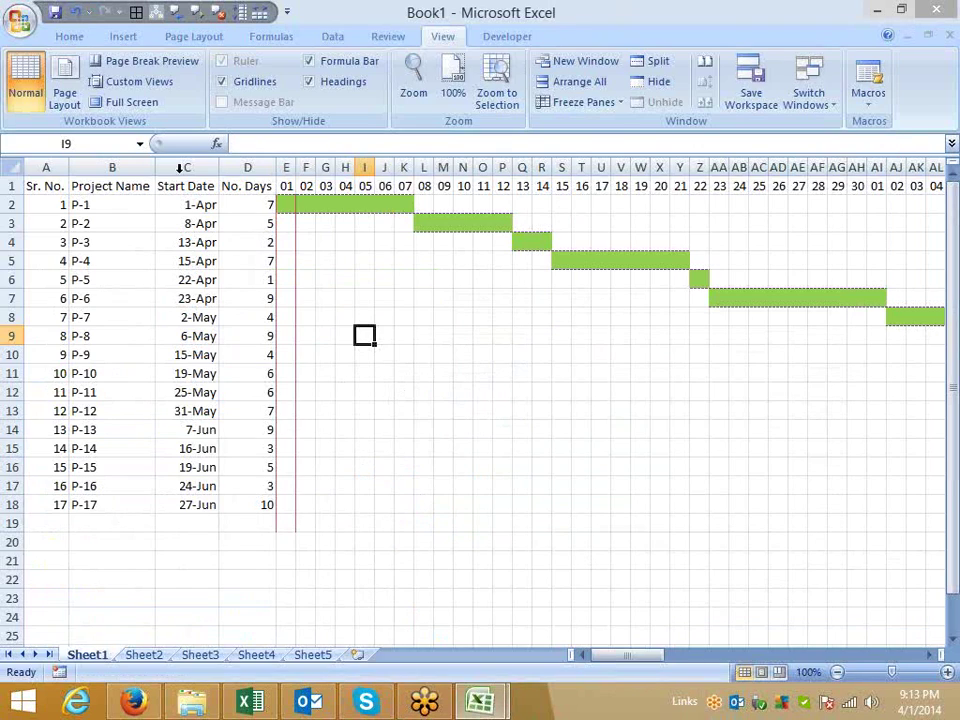
{"action": "left_click", "coordinate": [55, 14]}
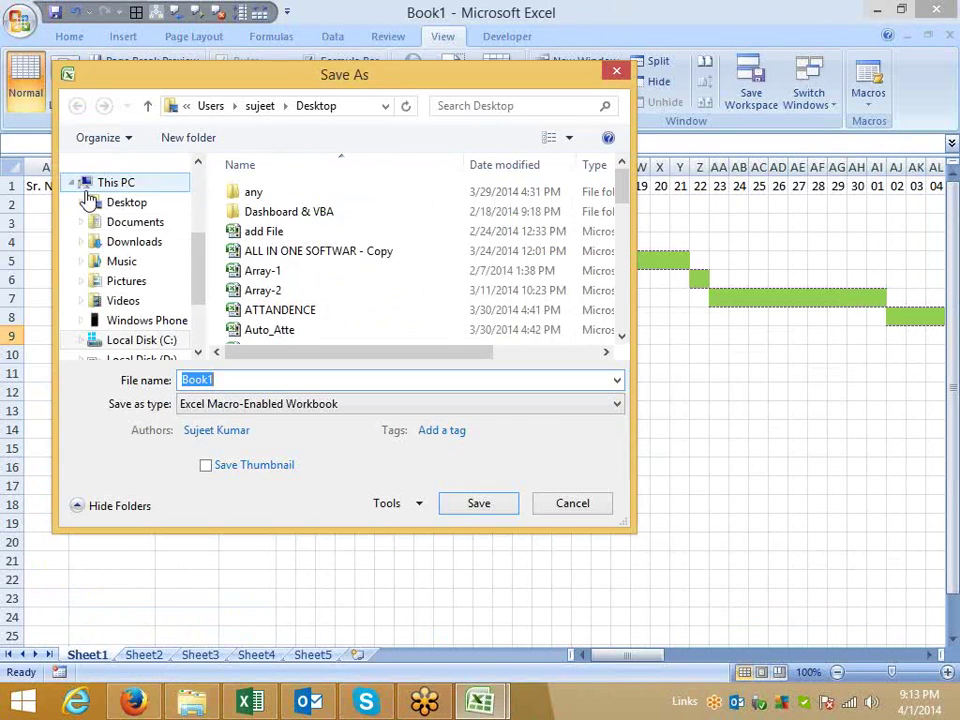
{"action": "left_click", "coordinate": [222, 379]}
{"action": "double_click", "coordinate": [221, 379]}
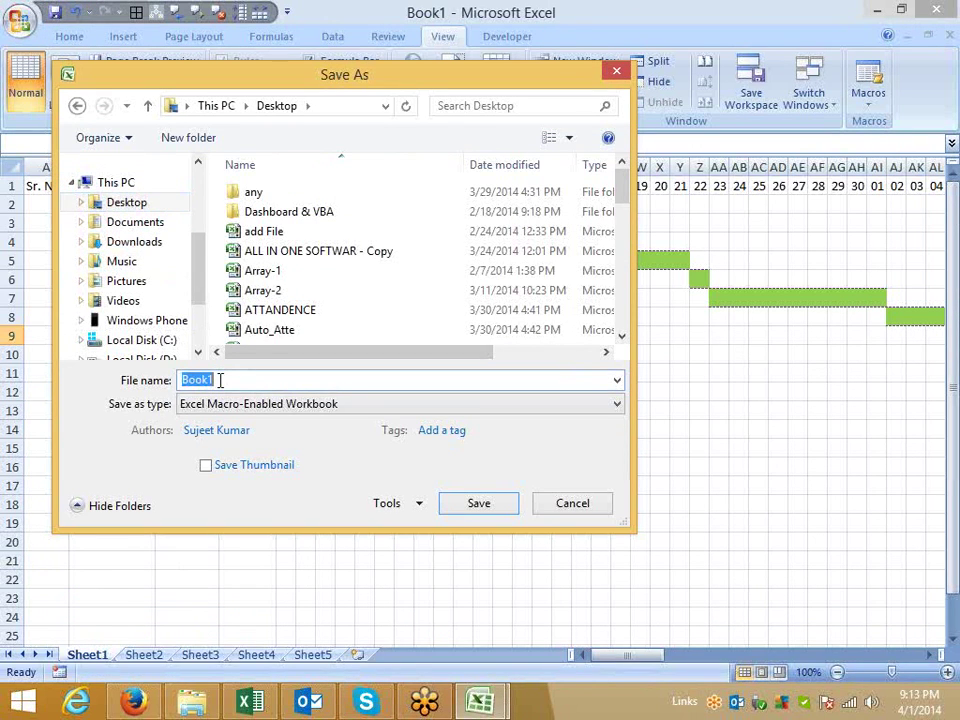
{"action": "type", "text": "Pro"}
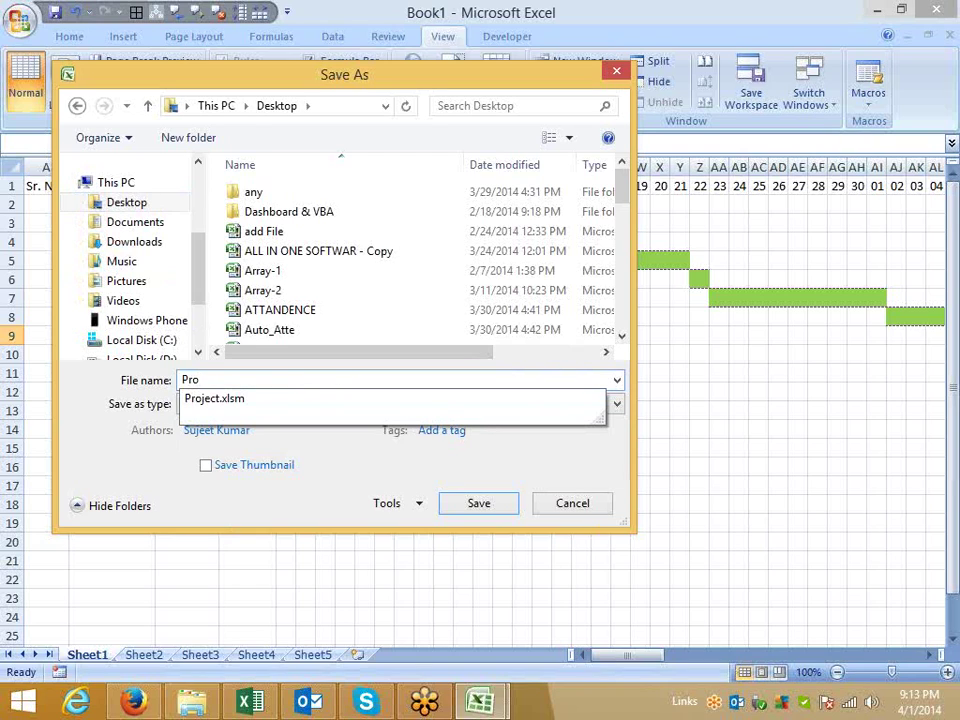
{"action": "type", "text": "1"}
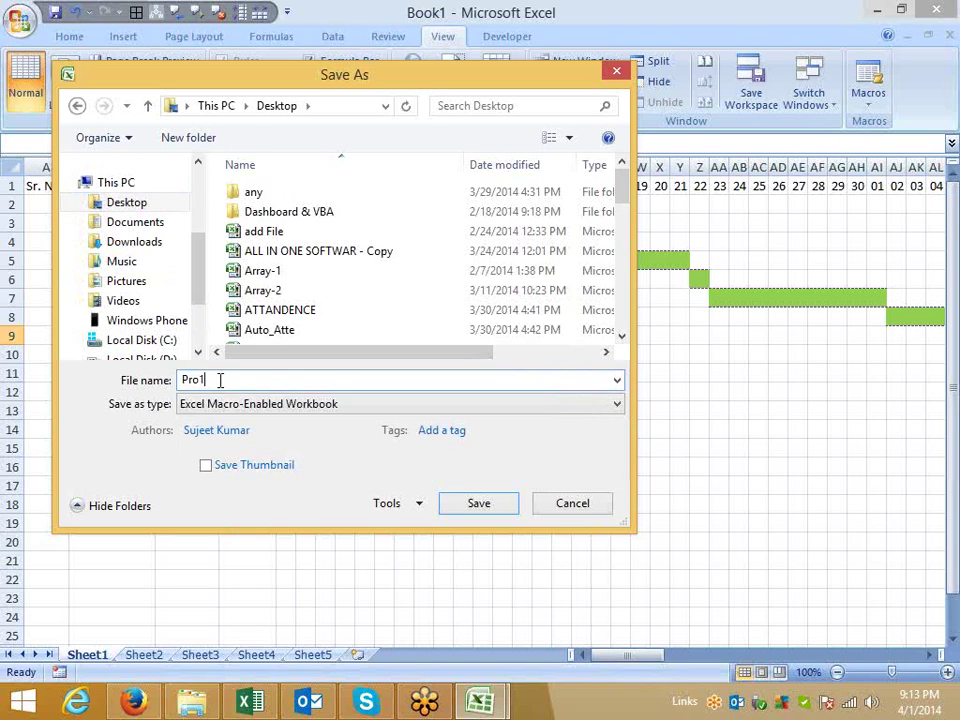
{"action": "left_click", "coordinate": [491, 514]}
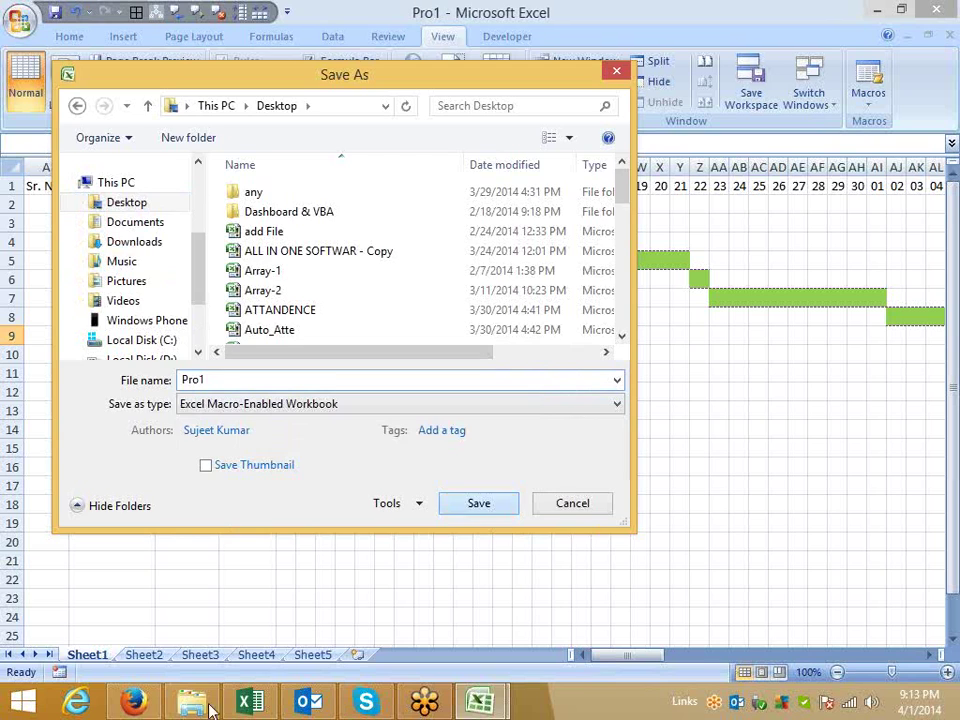
Find the Pro1 workbook in File Explorer's Desktop folder and send it to the contact in the open Skype chat
{"action": "left_click", "coordinate": [193, 703]}
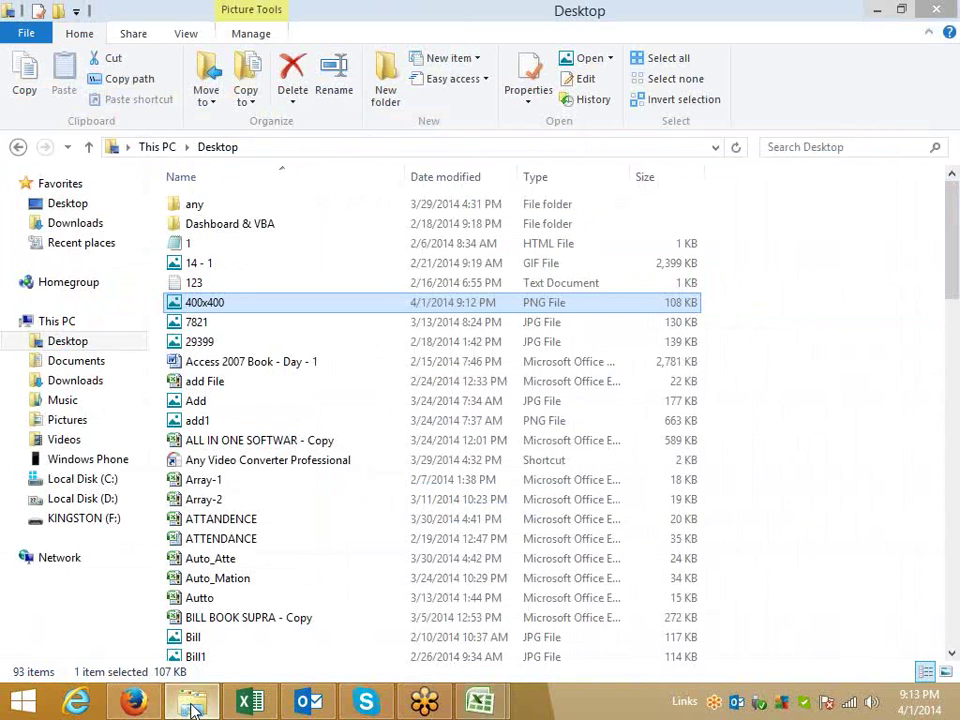
{"action": "left_click", "coordinate": [222, 381]}
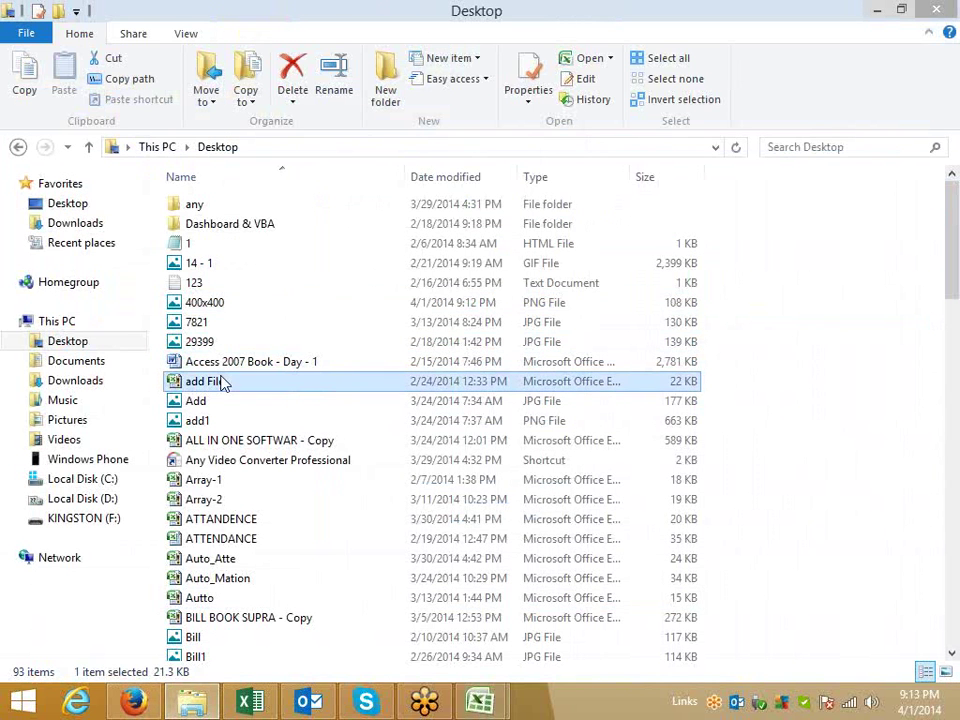
{"action": "key", "text": "p"}
{"action": "key", "text": "Down"}
{"action": "key", "text": "Down"}
{"action": "key", "text": "Down"}
{"action": "key", "text": "Down"}
{"action": "key", "text": "Down"}
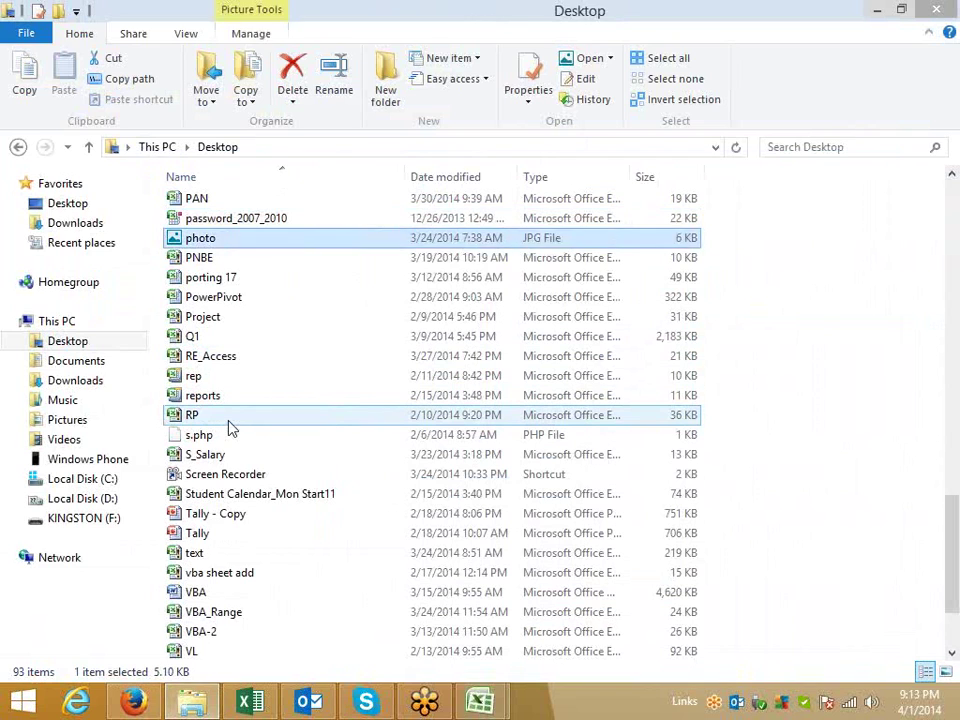
{"action": "key", "text": "Down"}
{"action": "key", "text": "End"}
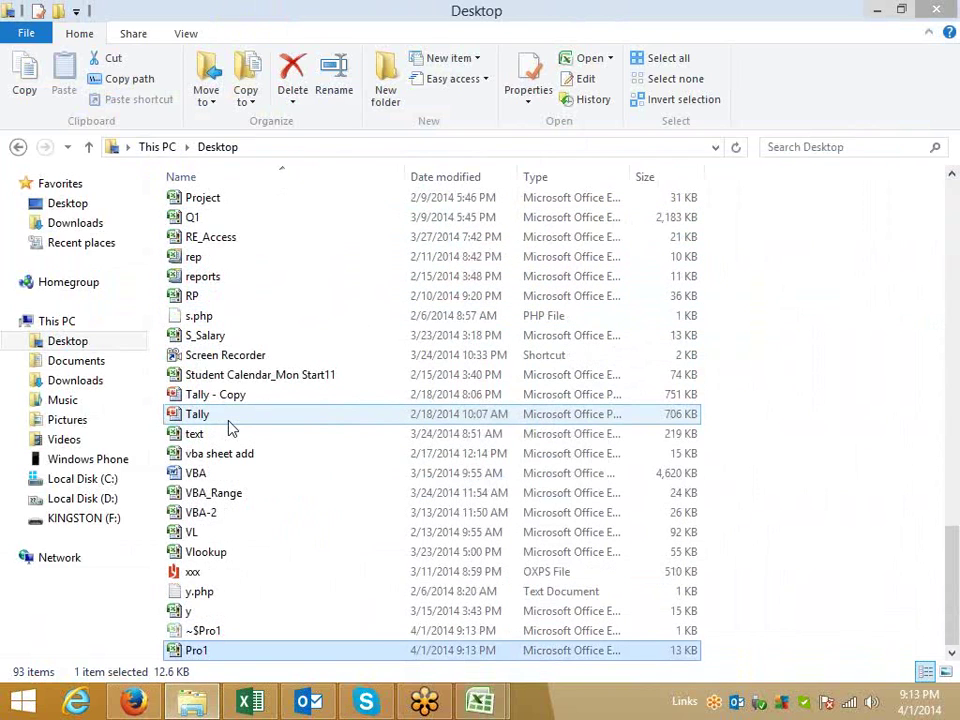
{"action": "key", "text": "p"}
{"action": "key", "text": "Down"}
{"action": "key", "text": "Down"}
{"action": "key", "text": "Down"}
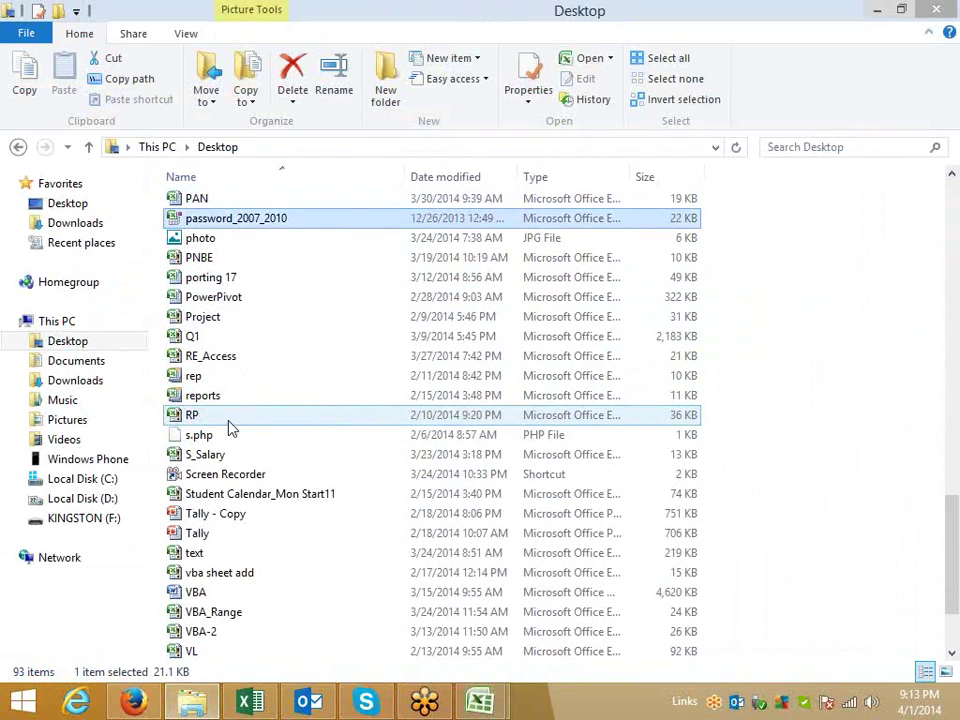
{"action": "key", "text": "Down"}
{"action": "key", "text": "Down"}
{"action": "key", "text": "Down"}
{"action": "key", "text": "End"}
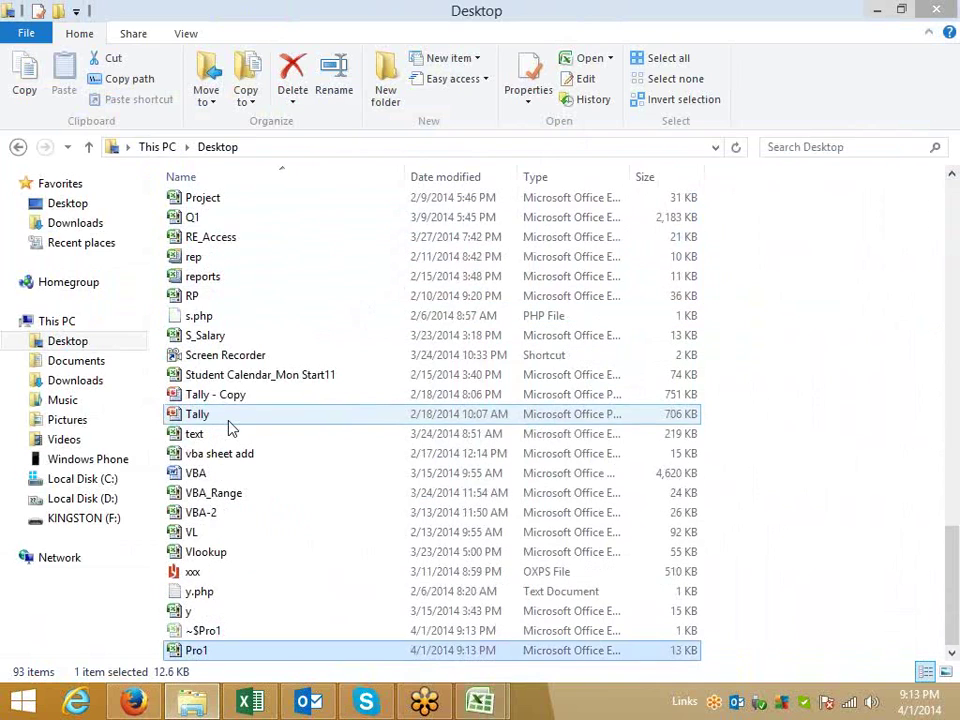
{"action": "left_click_drag", "start_coordinate": [232, 652], "coordinate": [440, 597]}
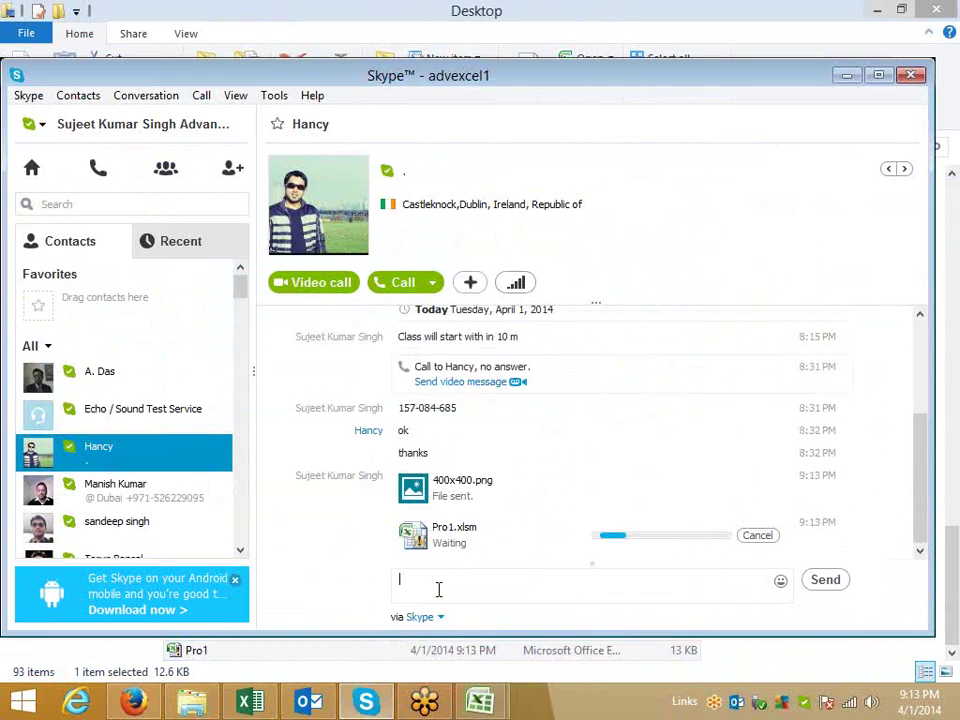